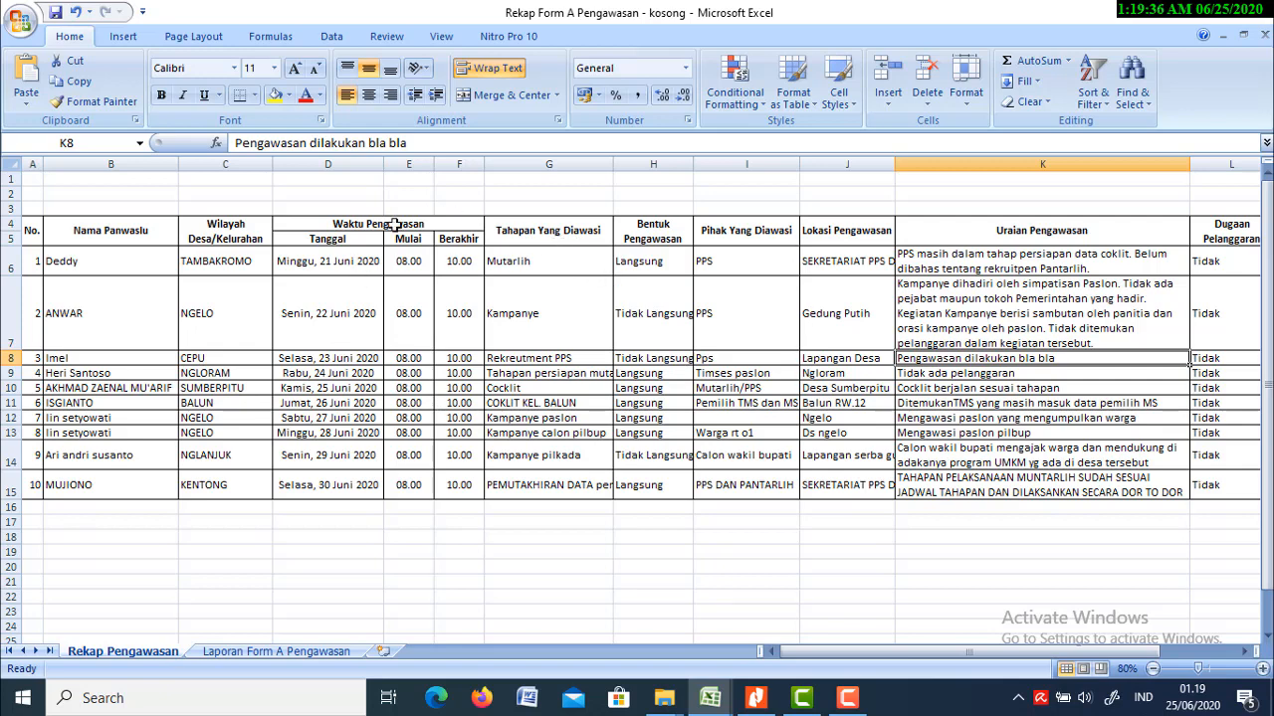
Step: Examine the No. column of the Rekap Pengawasan sheet and its first two row numbers
left_click(32, 163)
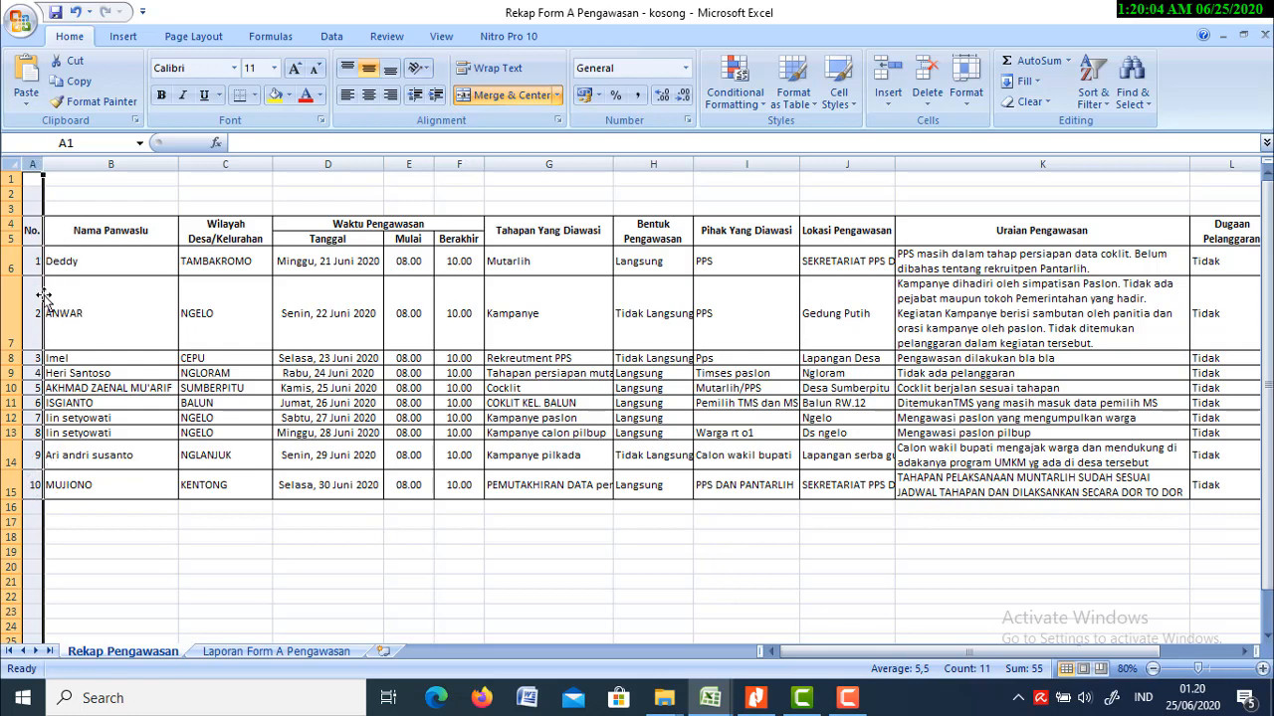
left_click(35, 262)
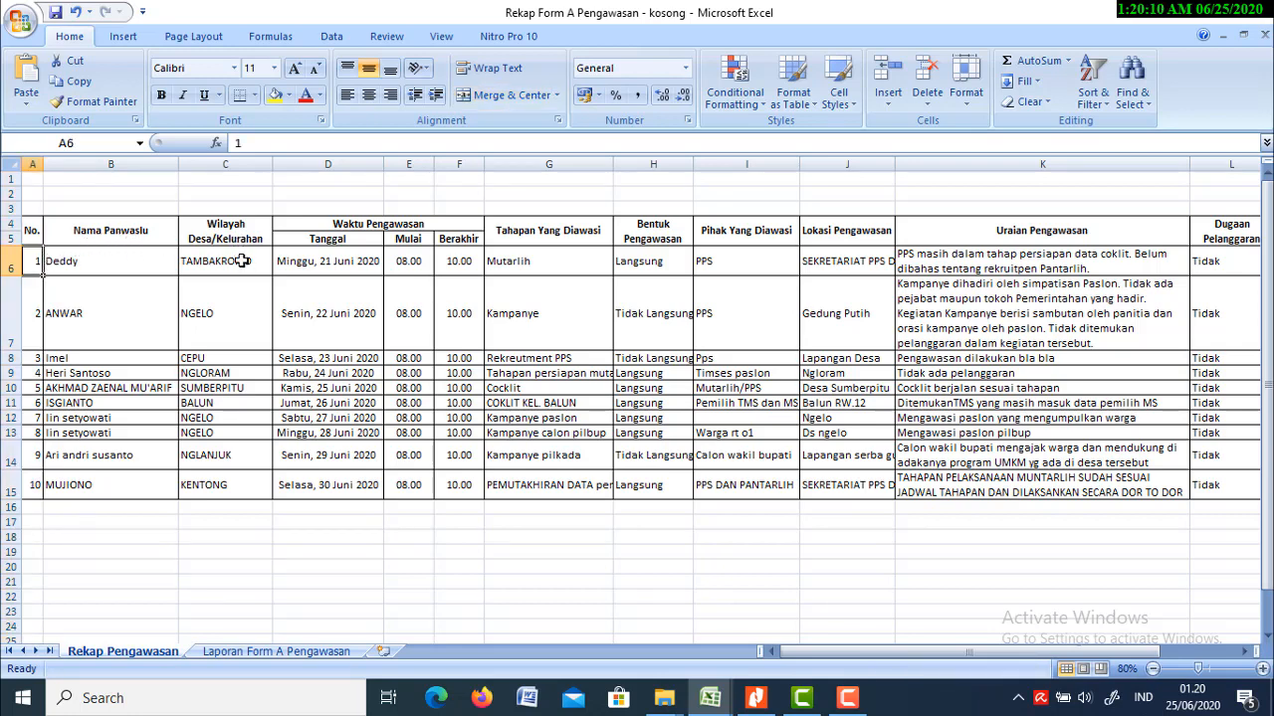
left_click(53, 313)
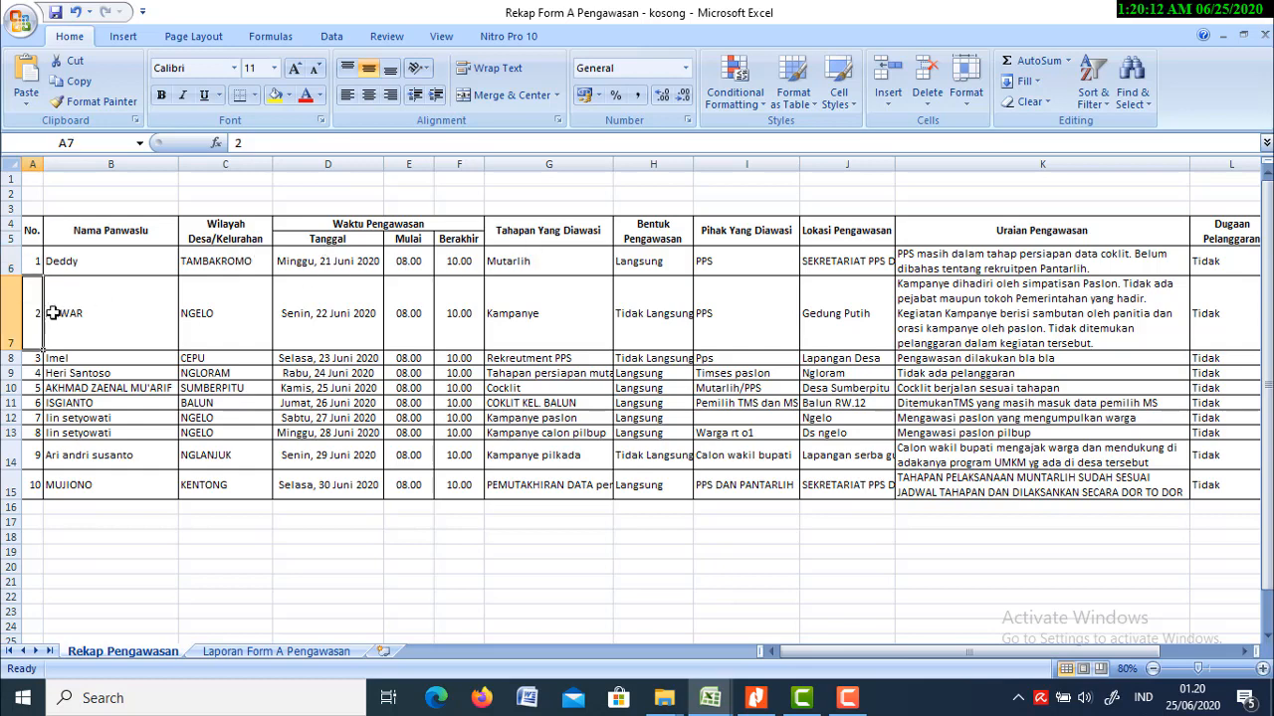
left_click(31, 161)
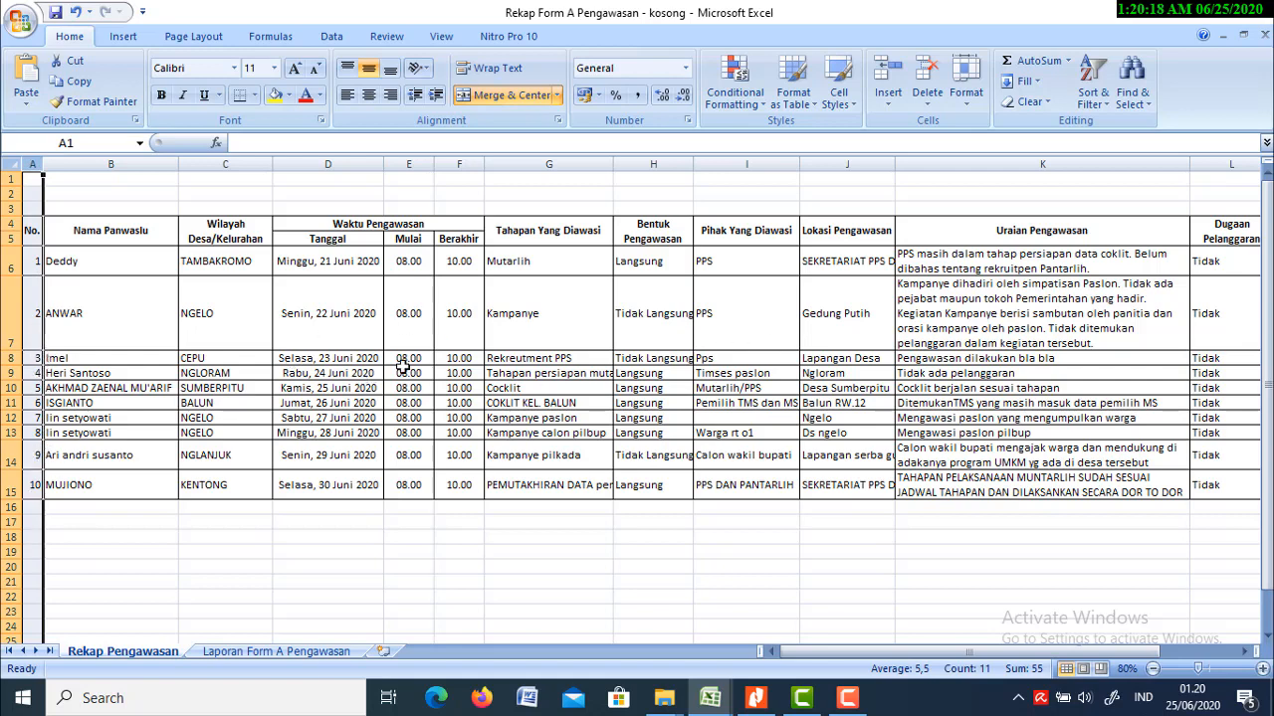
left_click(36, 313)
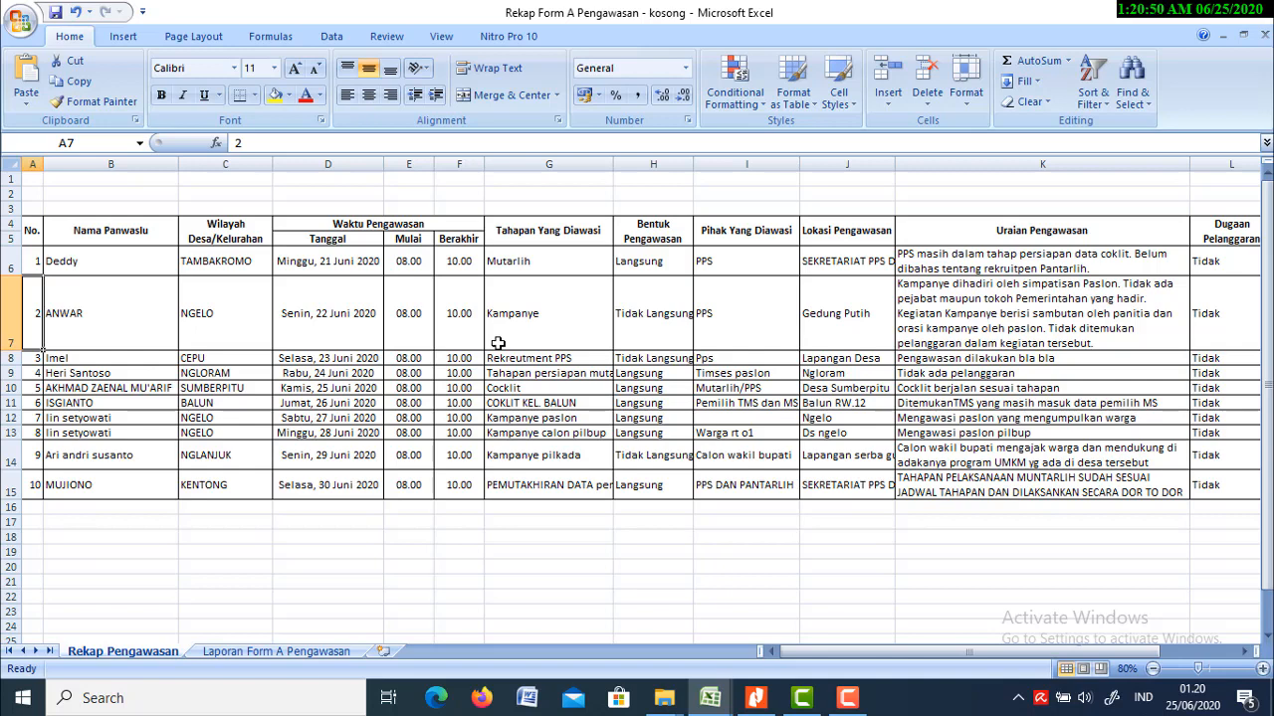
Step: Compare the column headings and records in Rekap Pengawasan with the form fields on the Laporan Form A Pengawasan sheet
left_click(292, 652)
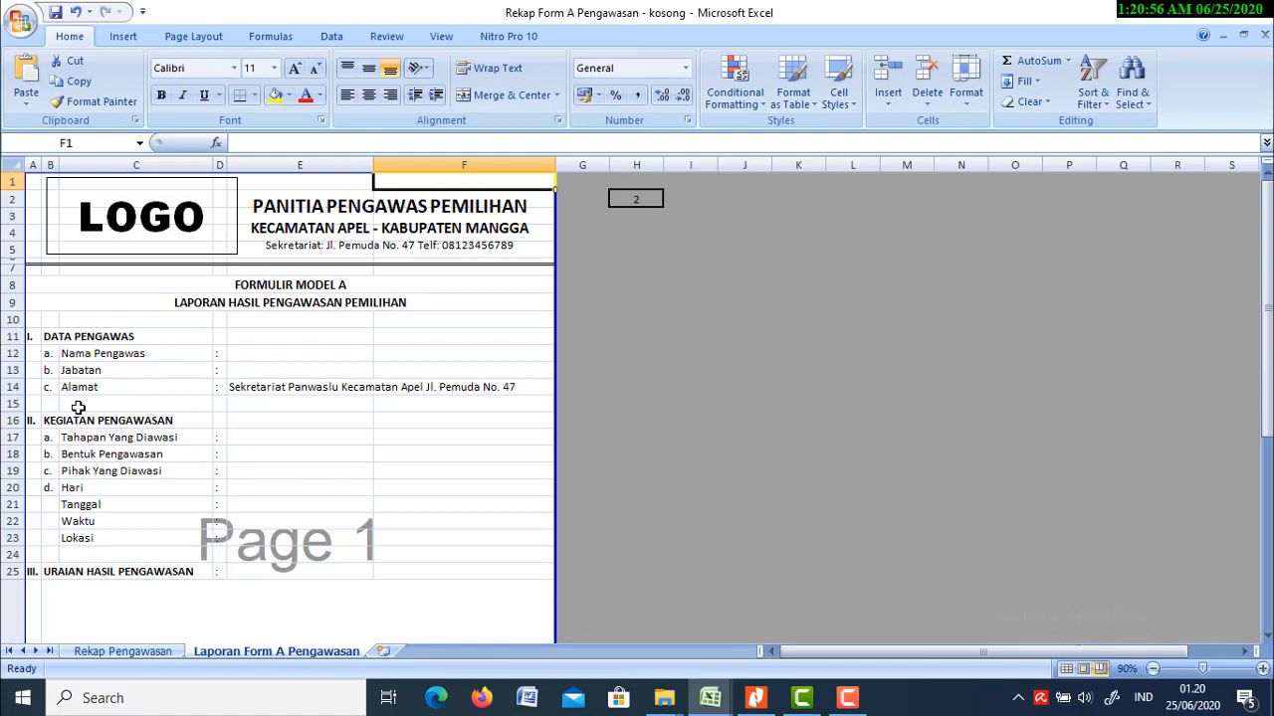
left_click(112, 654)
left_click(217, 649)
left_click(140, 653)
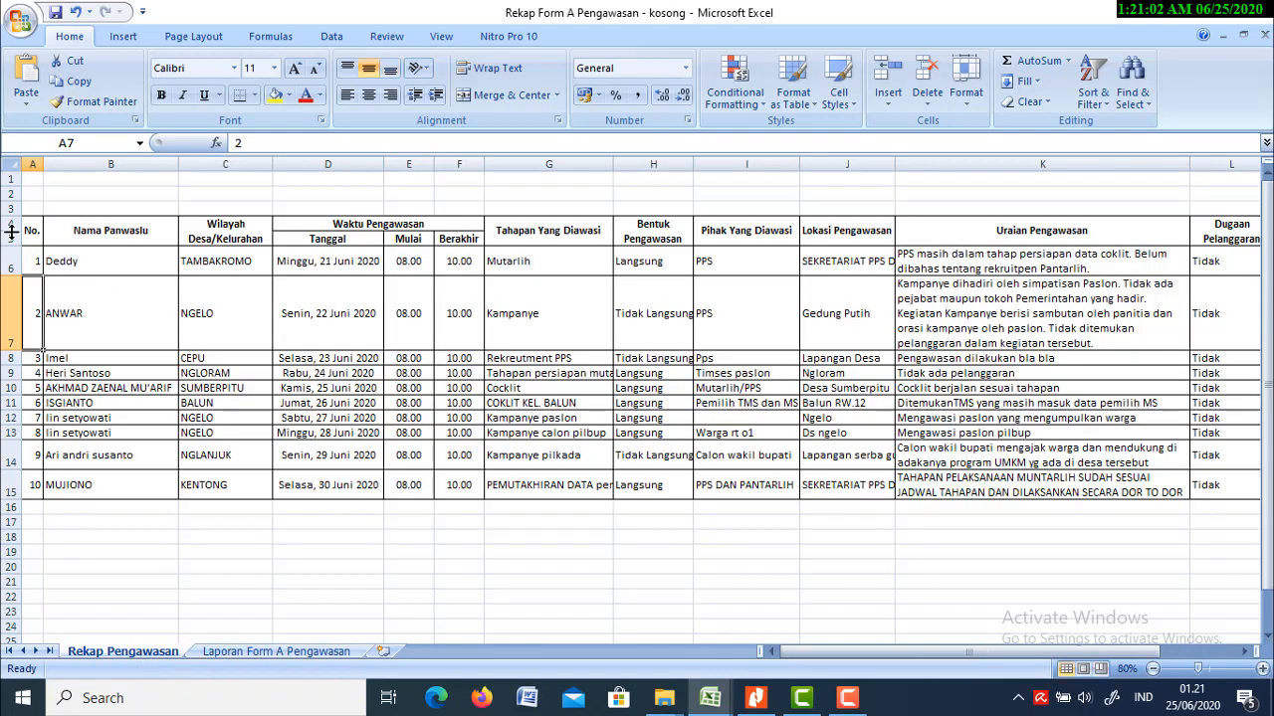
left_click_drag(7, 220, 7, 239)
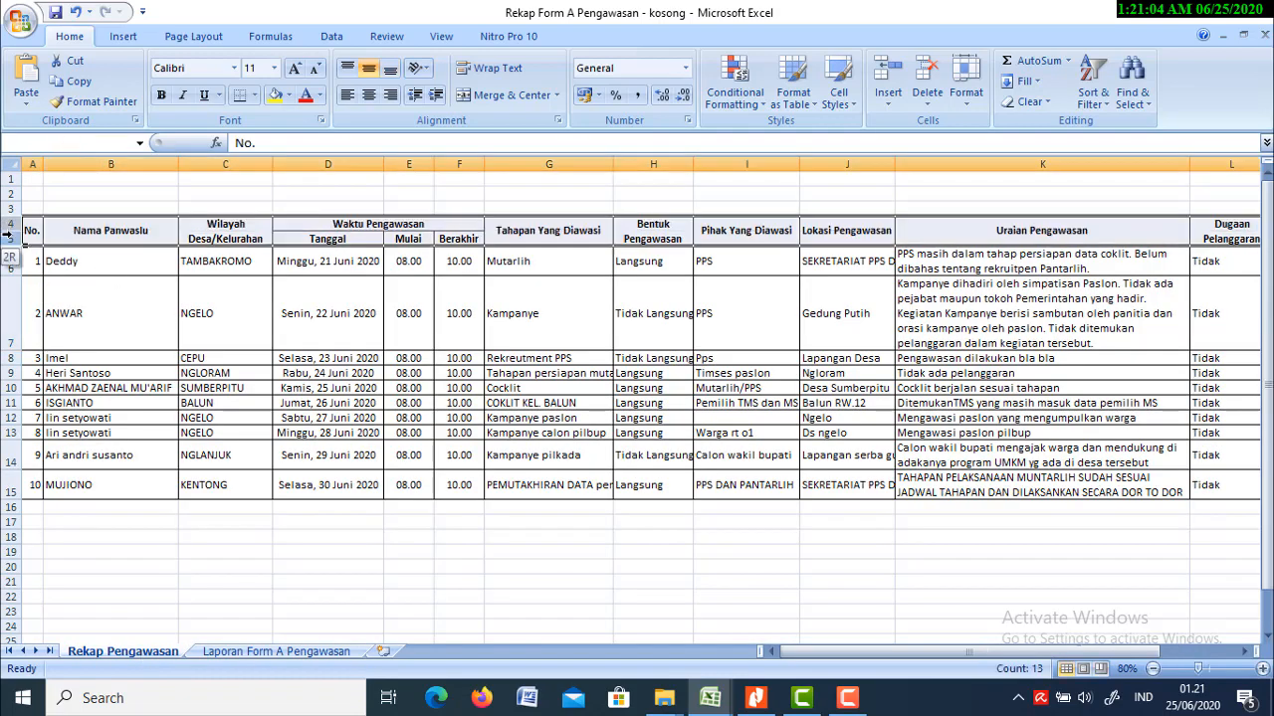
left_click(219, 649)
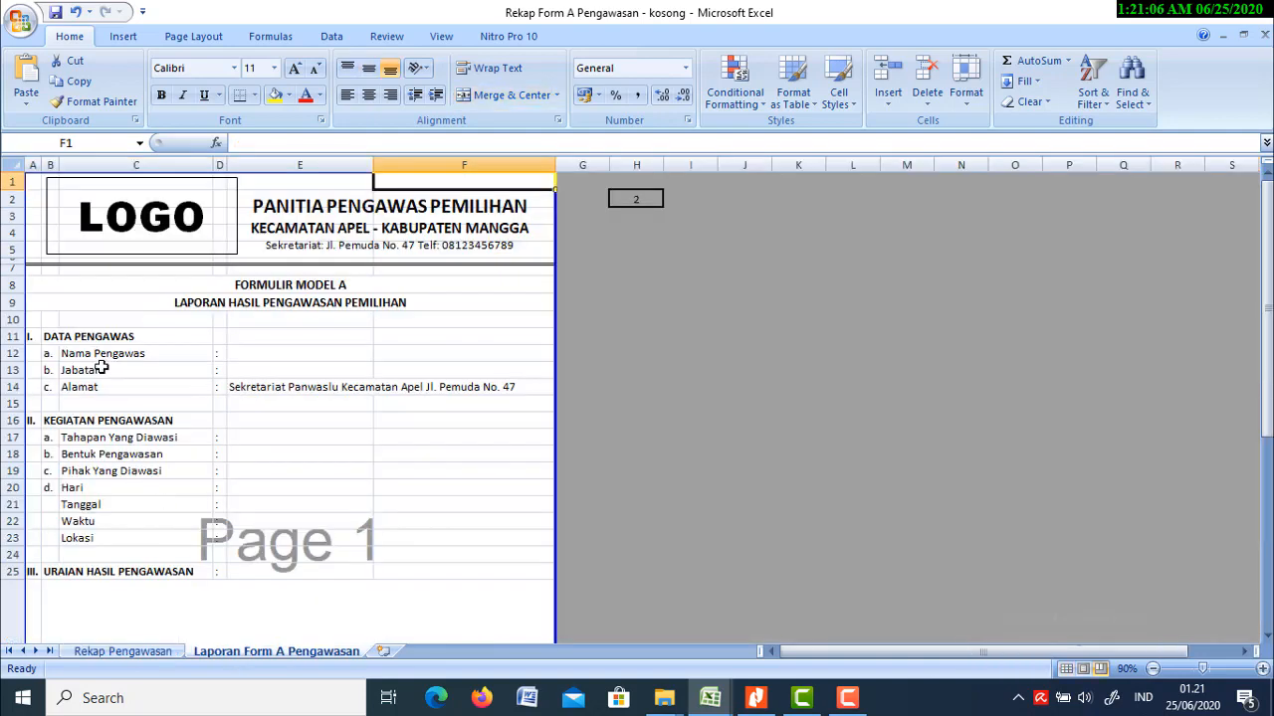
left_click(141, 653)
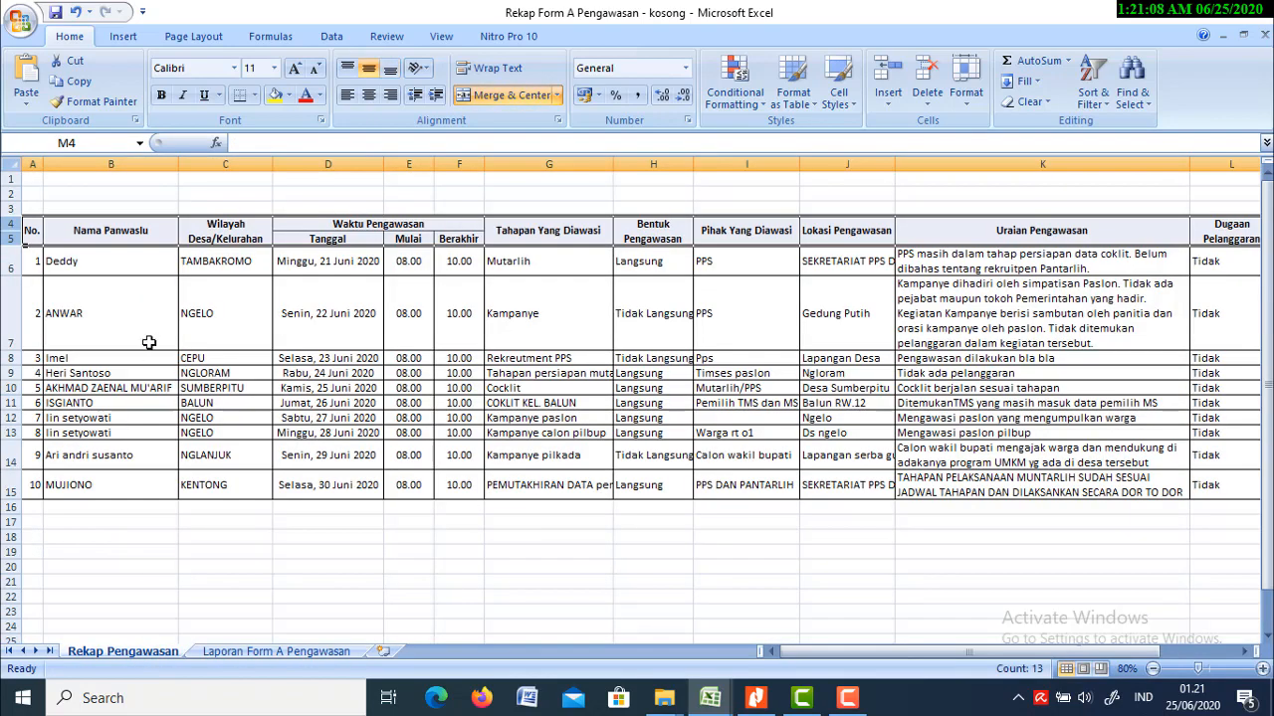
left_click(107, 232)
left_click(299, 652)
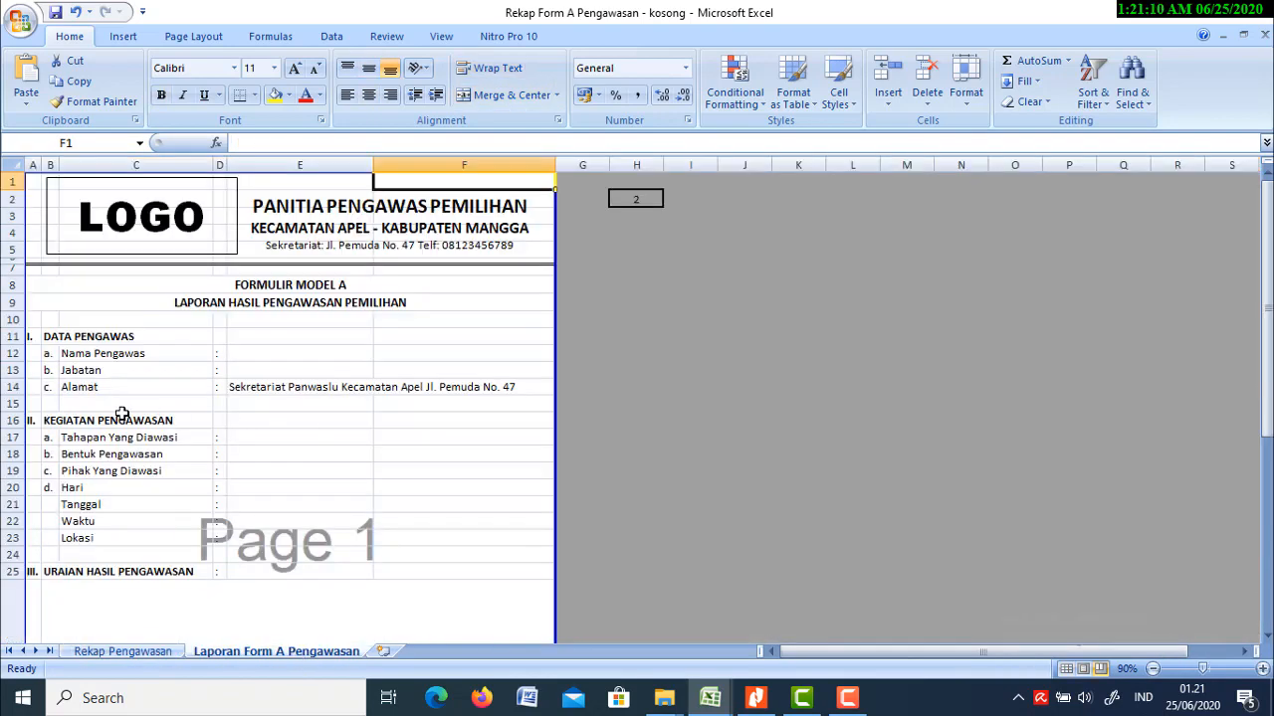
left_click(114, 376)
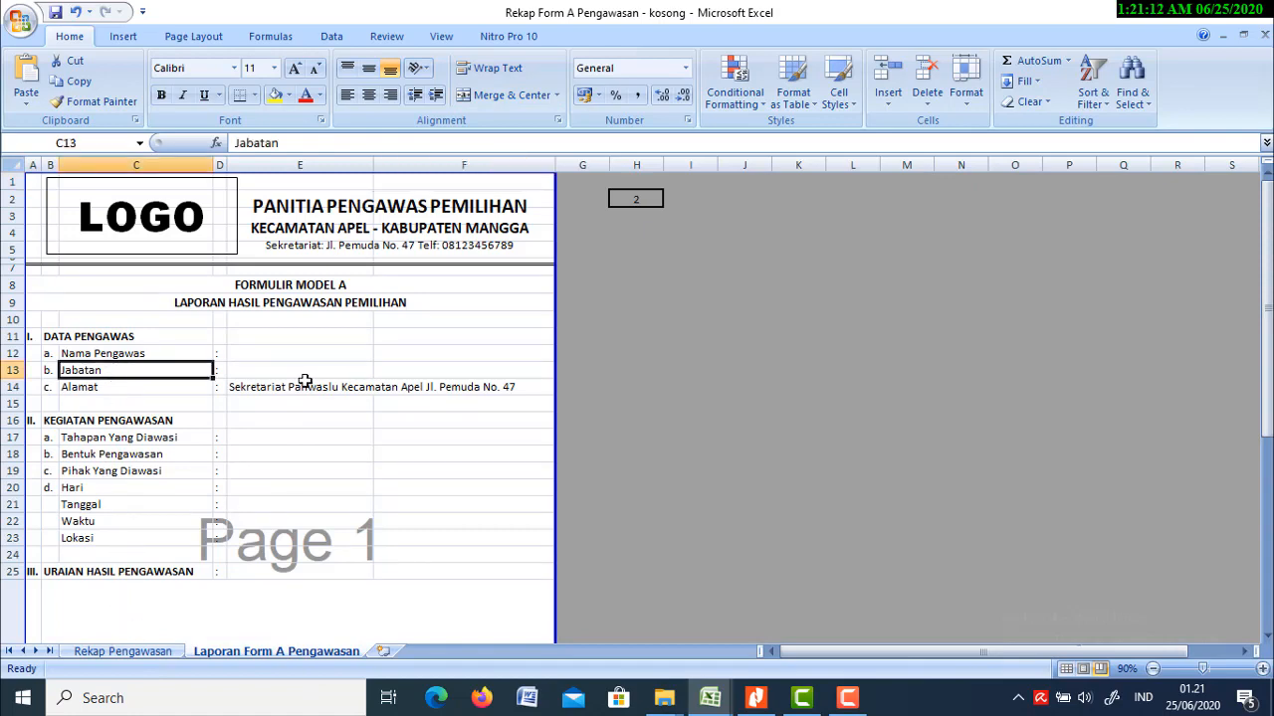
left_click(143, 652)
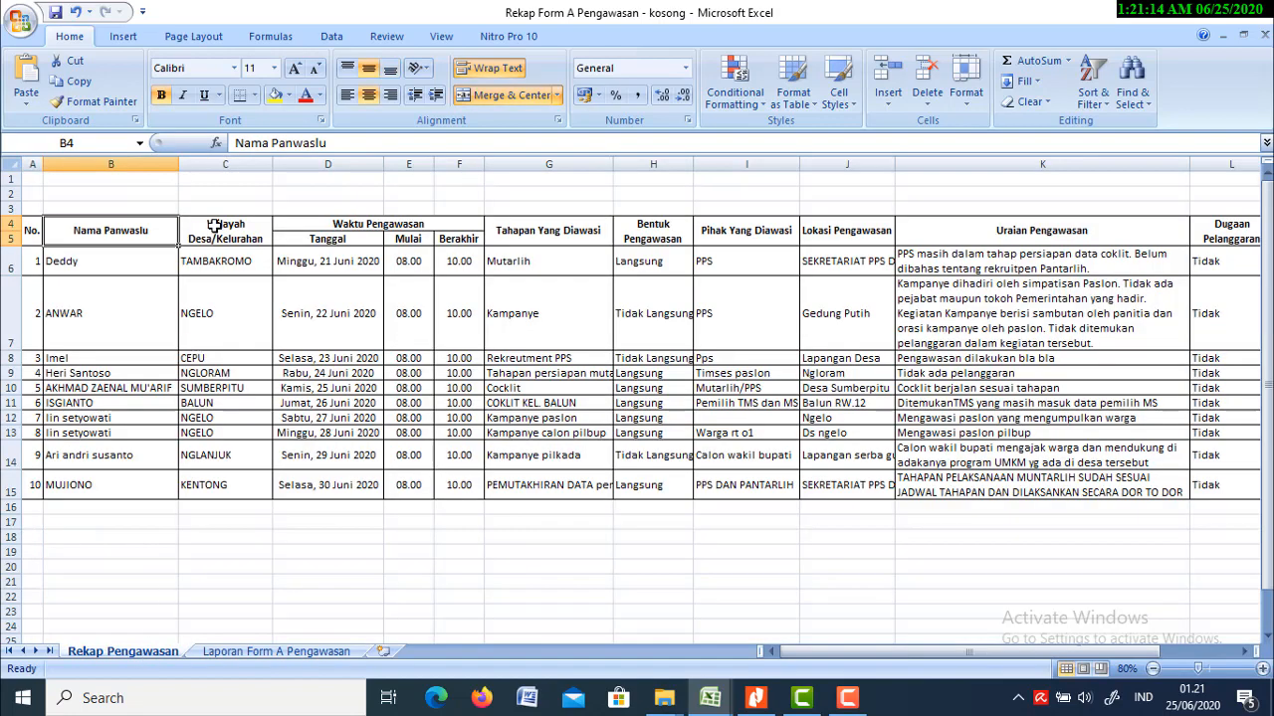
left_click(257, 653)
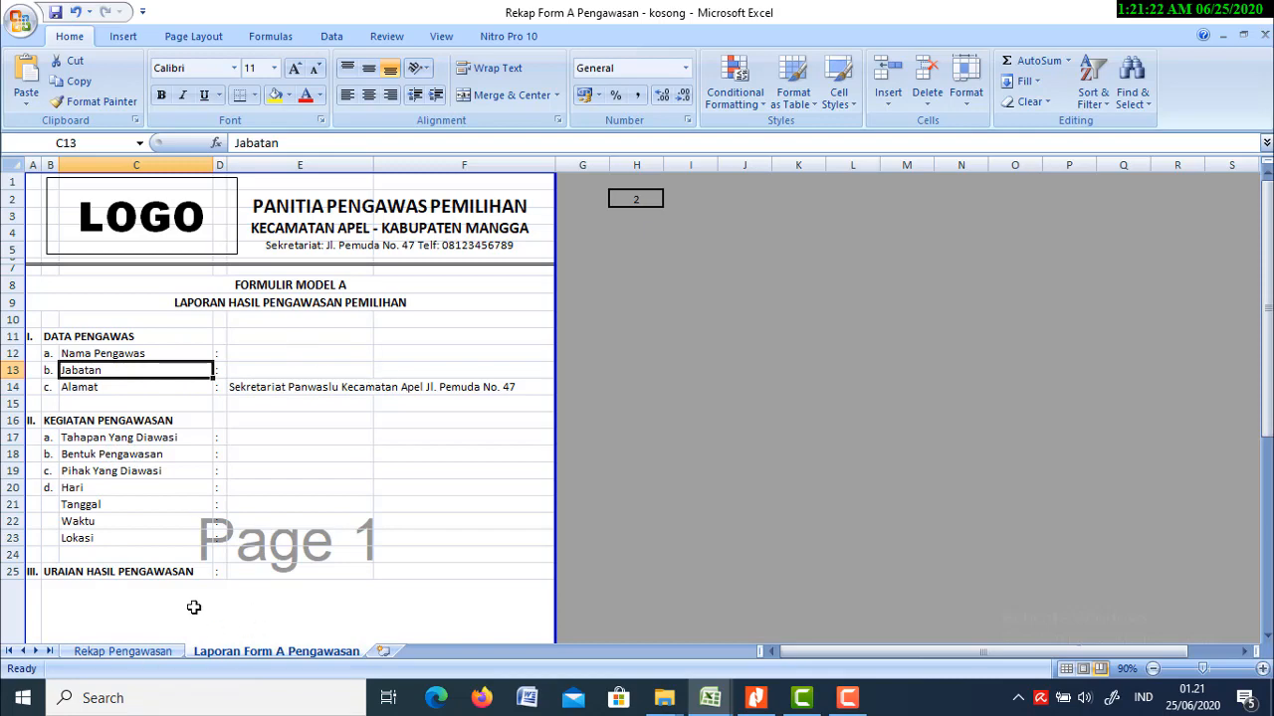
left_click(140, 651)
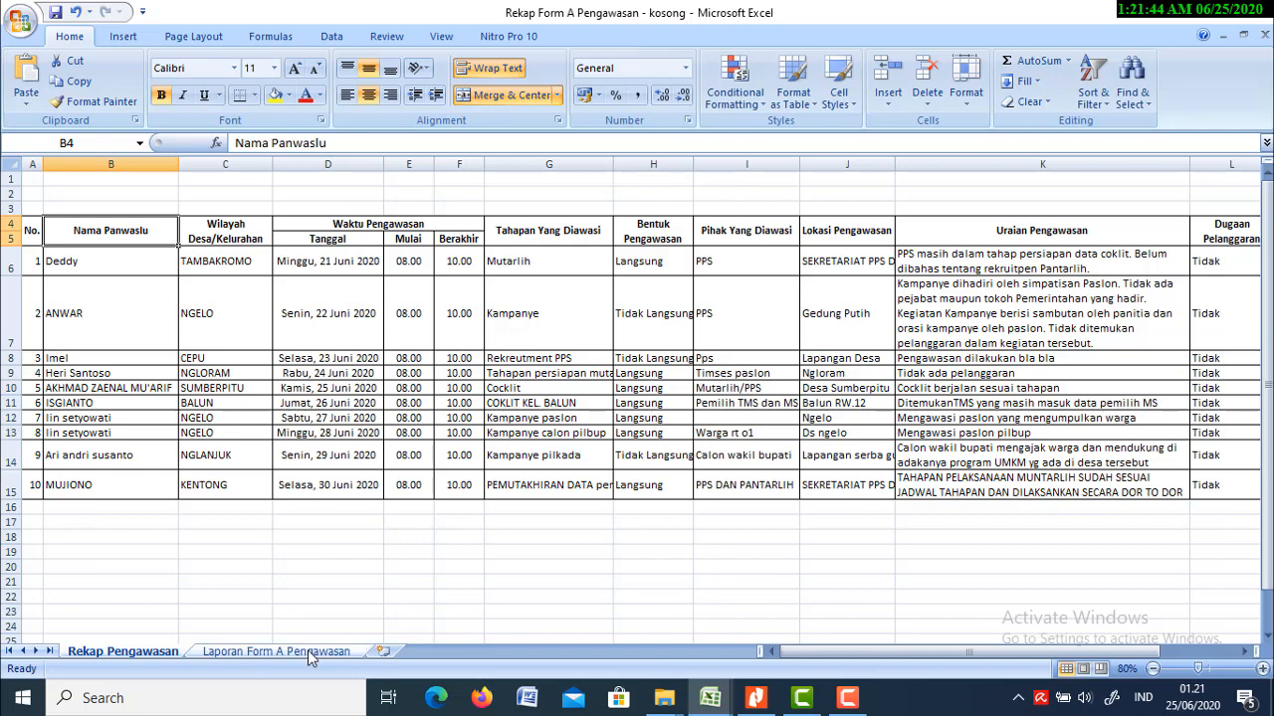
left_click(276, 652)
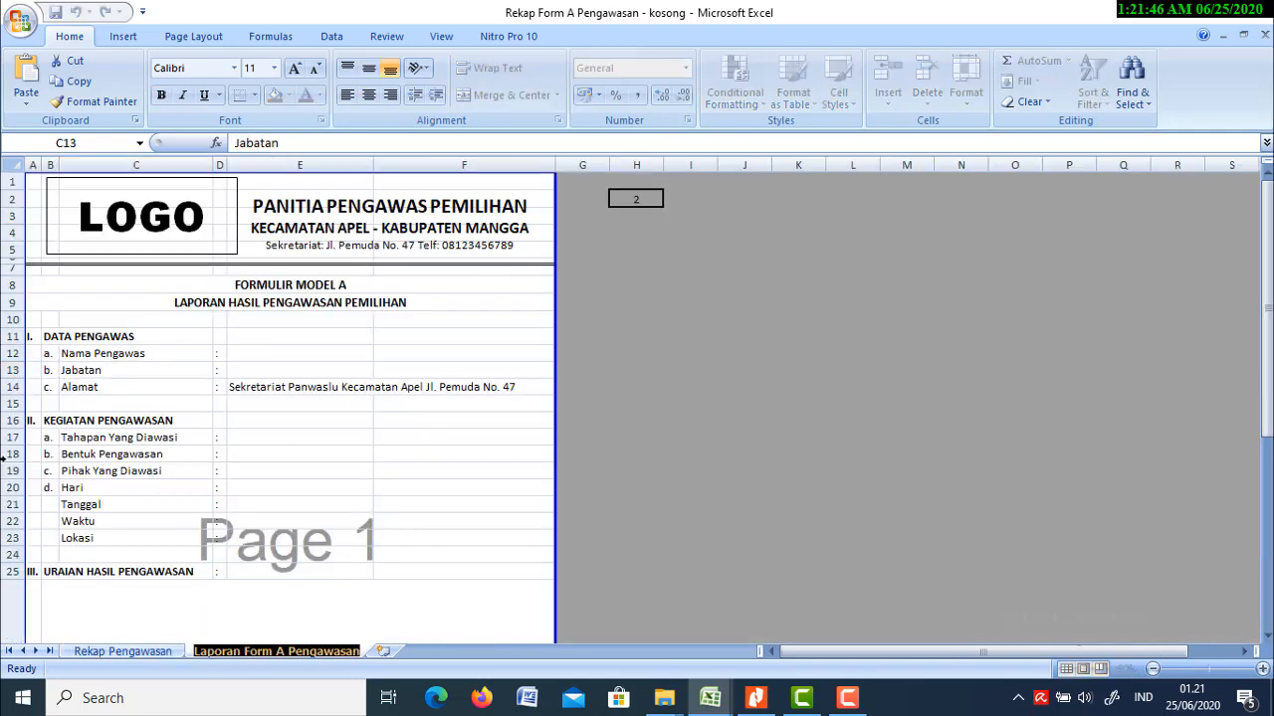
left_click(109, 652)
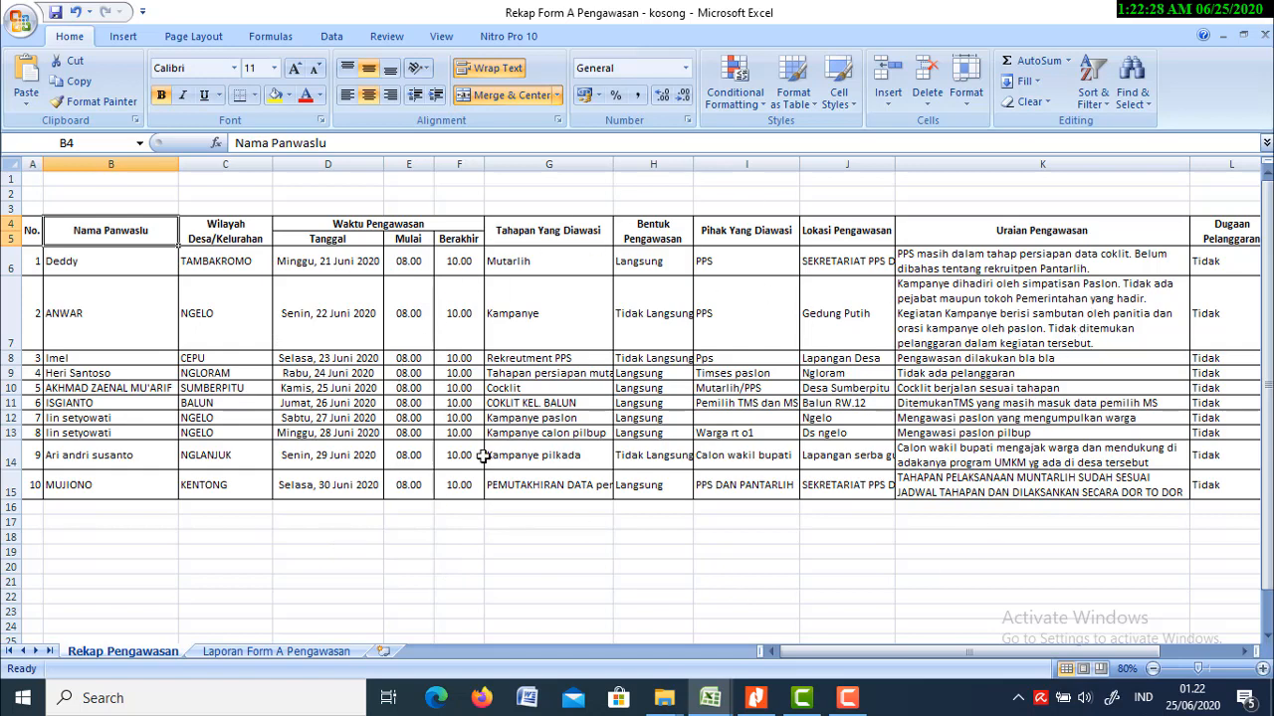
left_click(334, 653)
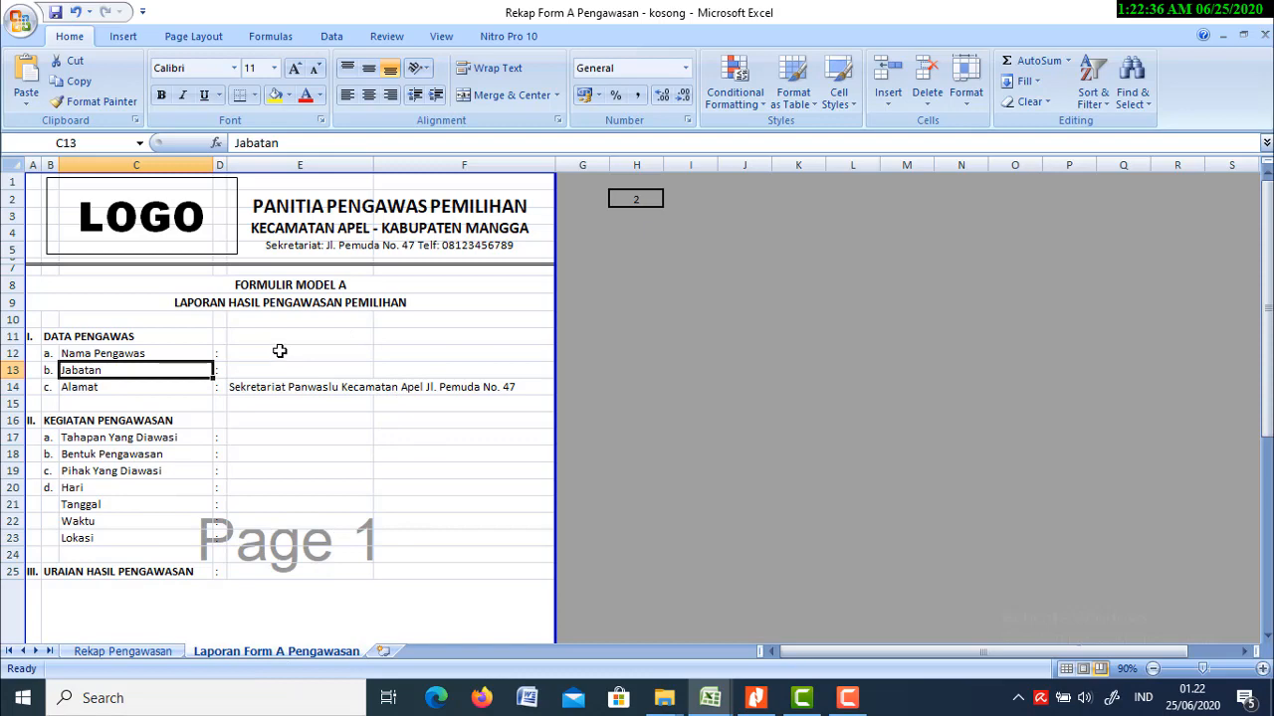
left_click(123, 651)
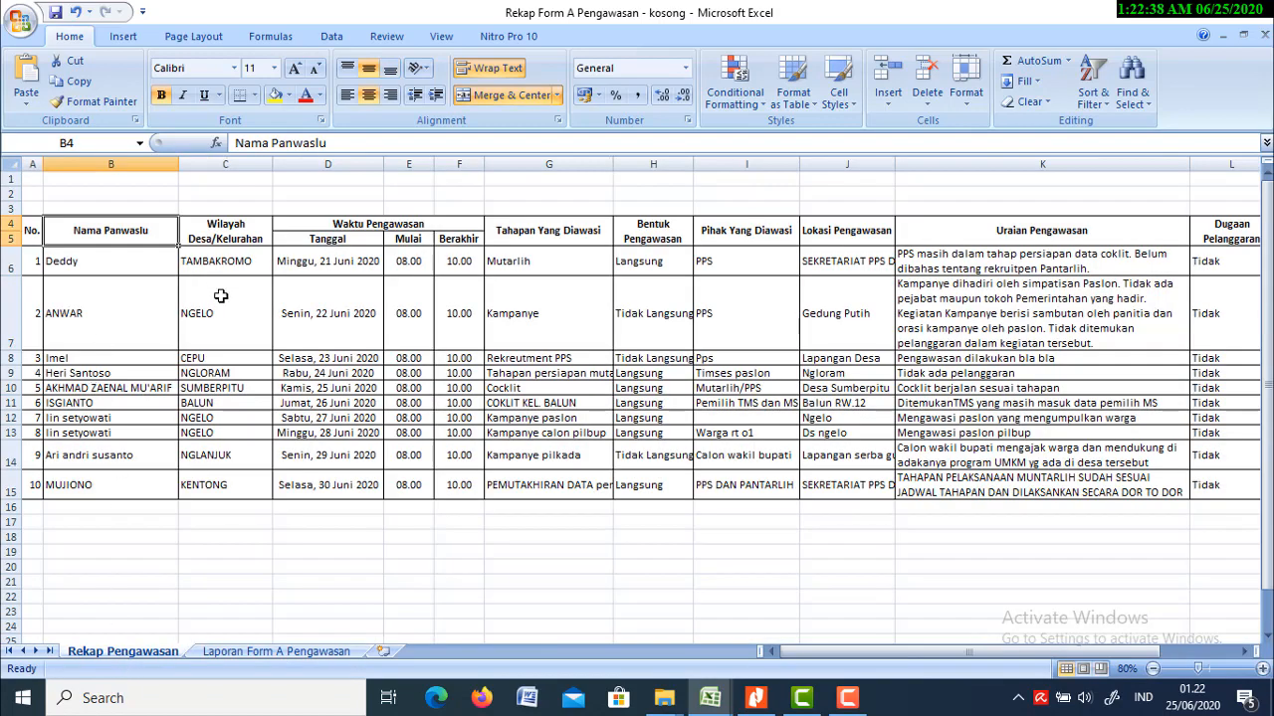
left_click(276, 651)
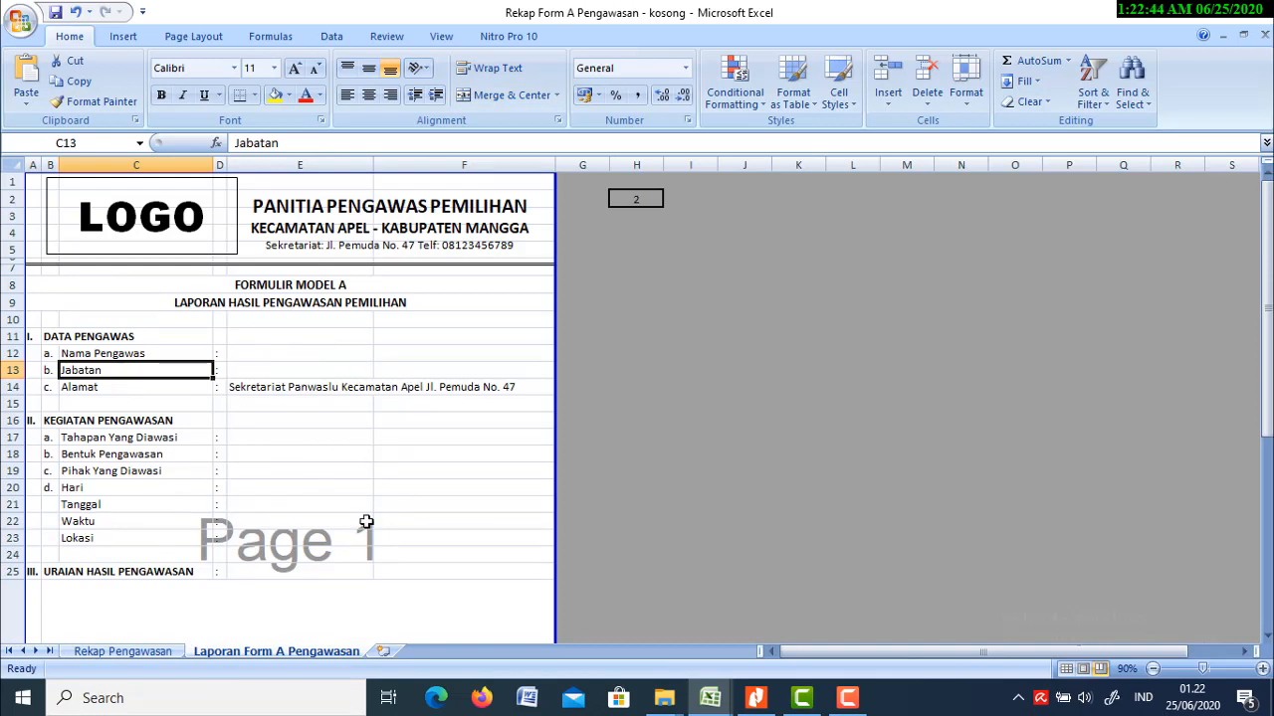
left_click(277, 353)
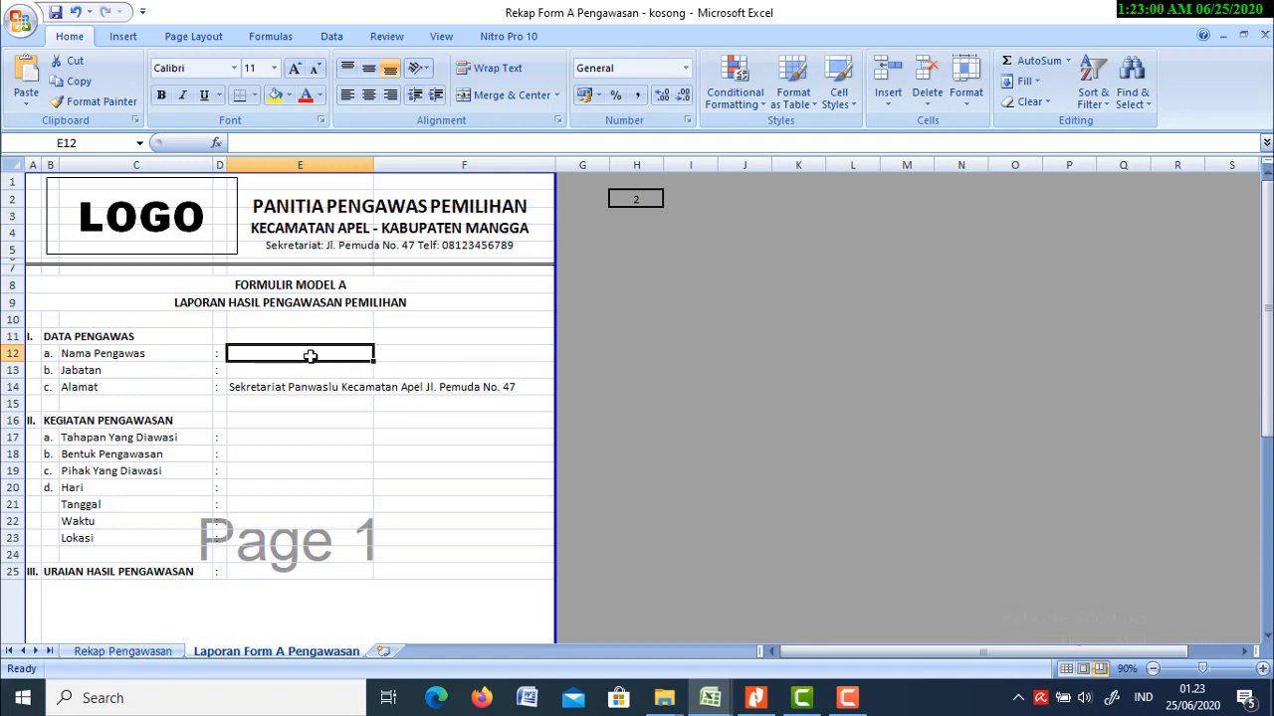
left_click(110, 653)
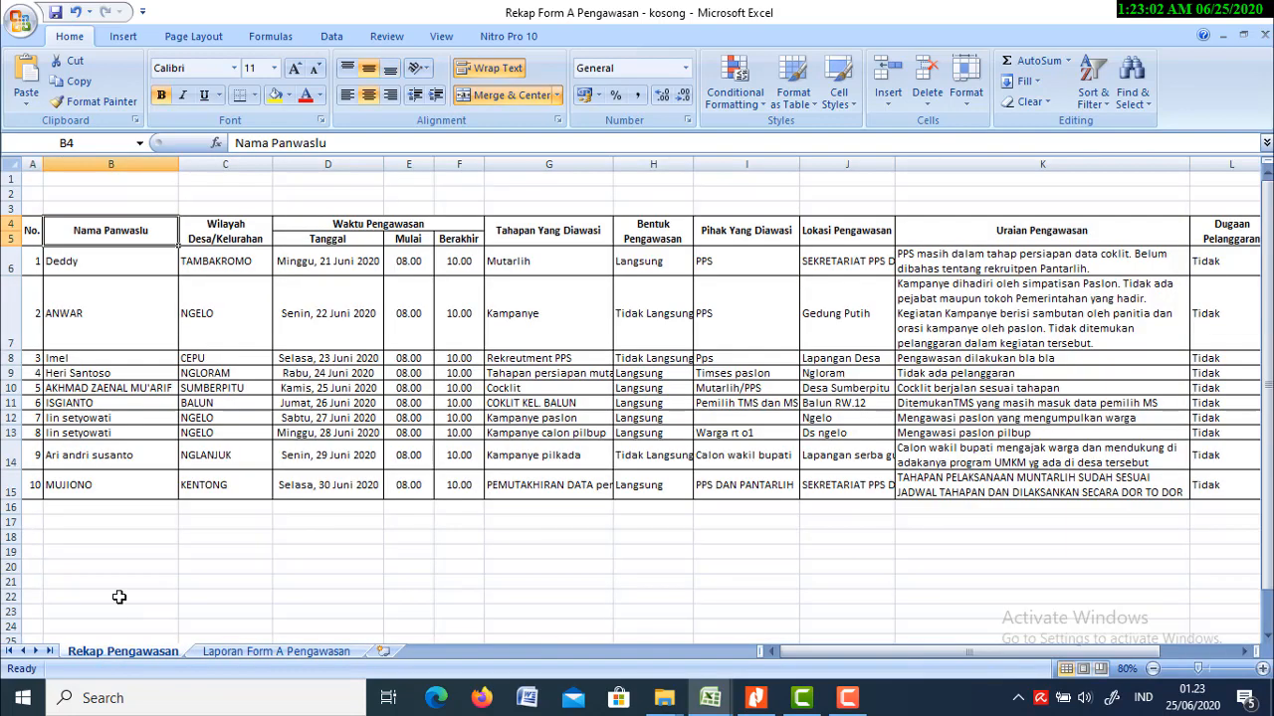
left_click(239, 656)
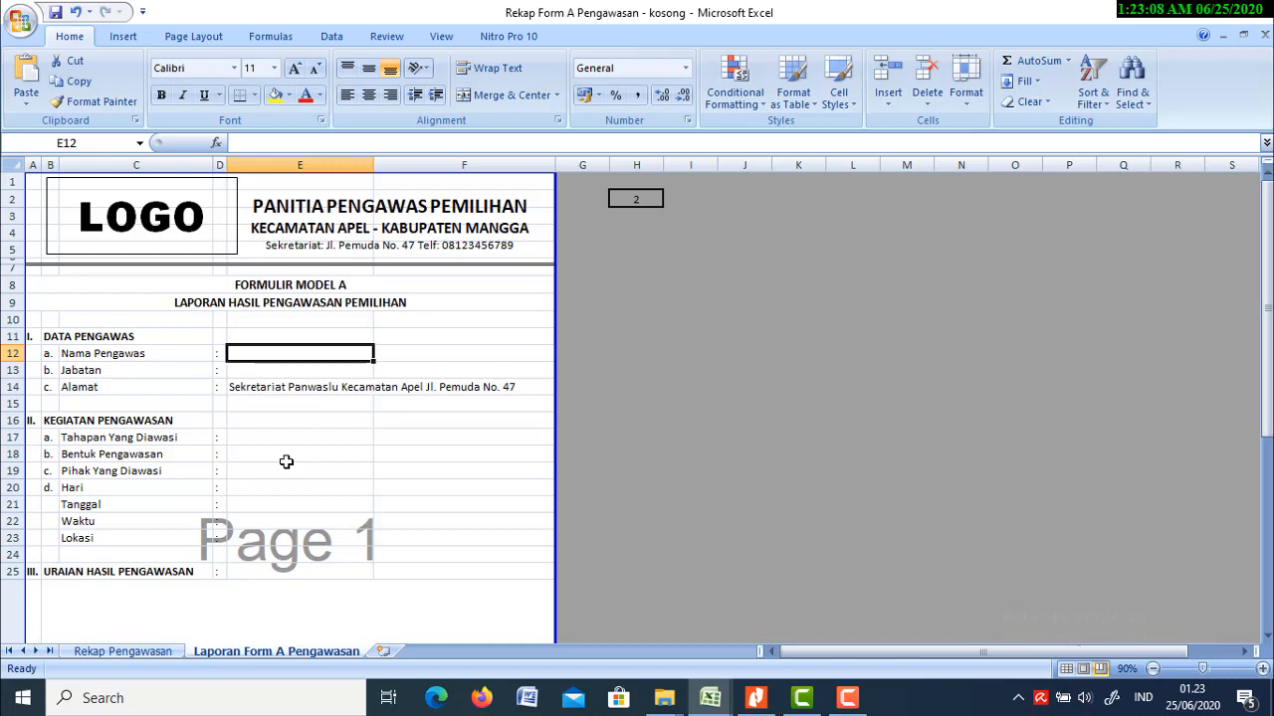
type("=V")
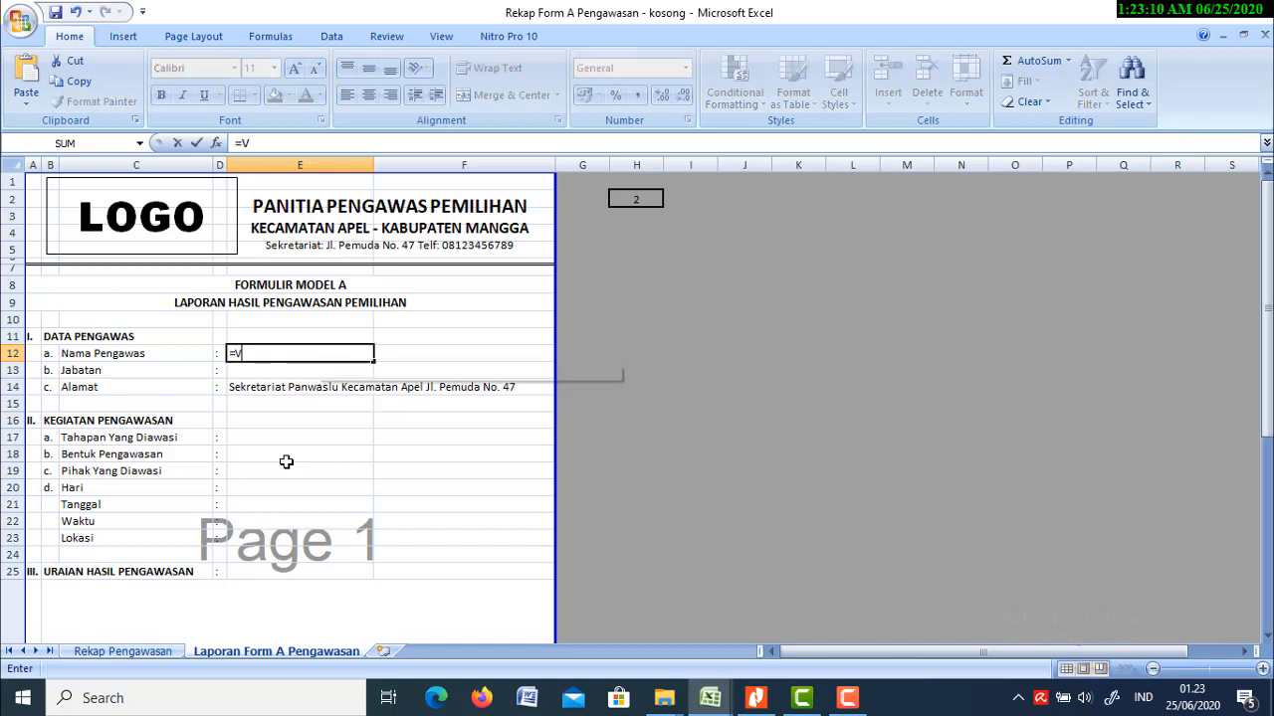
type("LO")
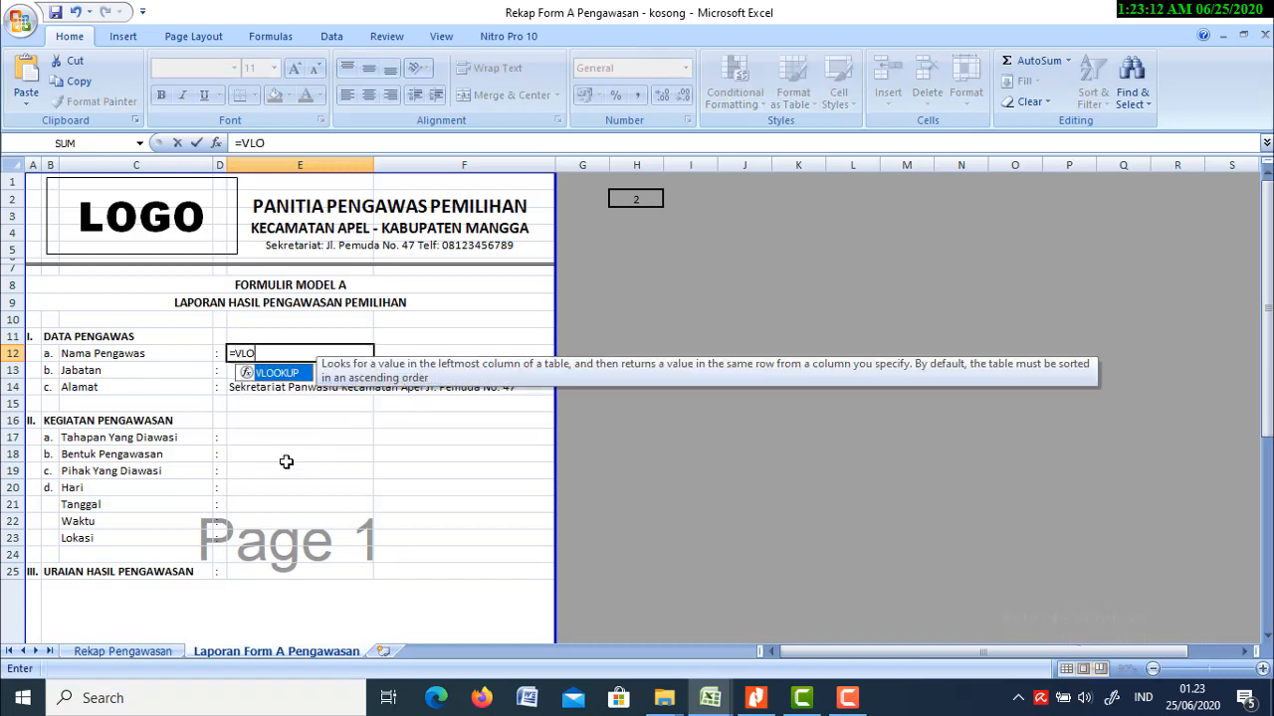
double_click(291, 374)
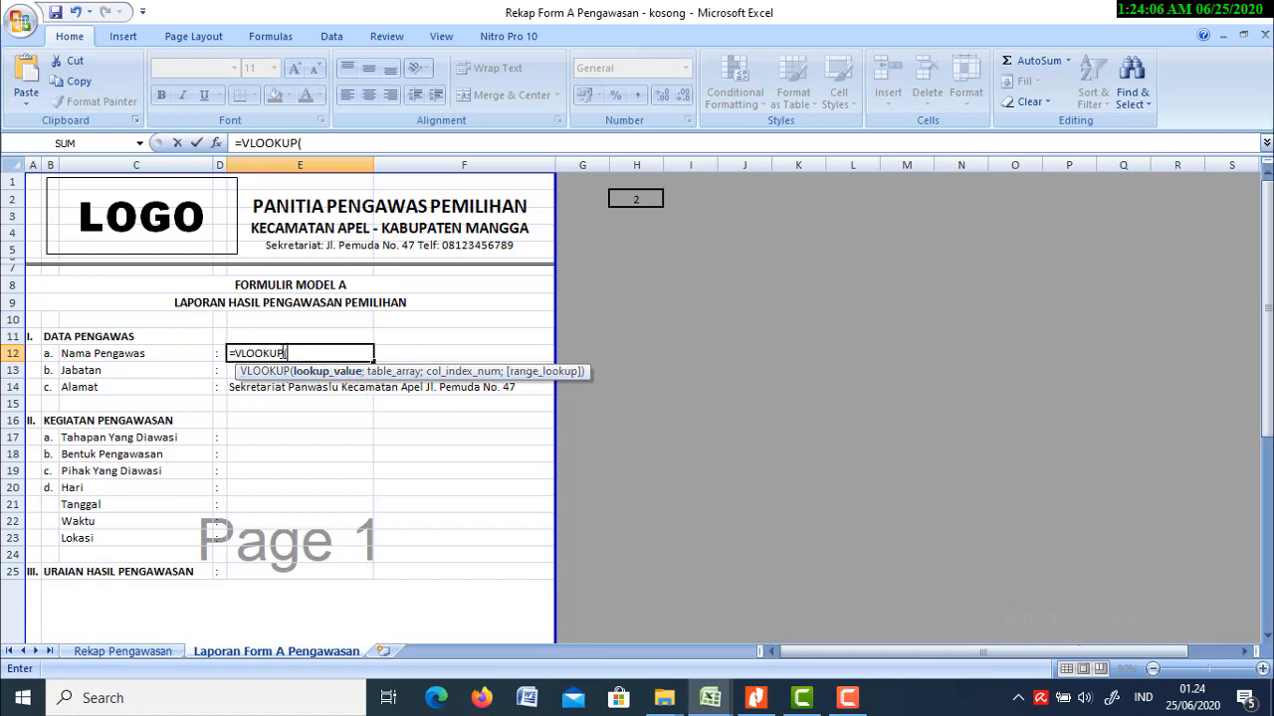
left_click(299, 354)
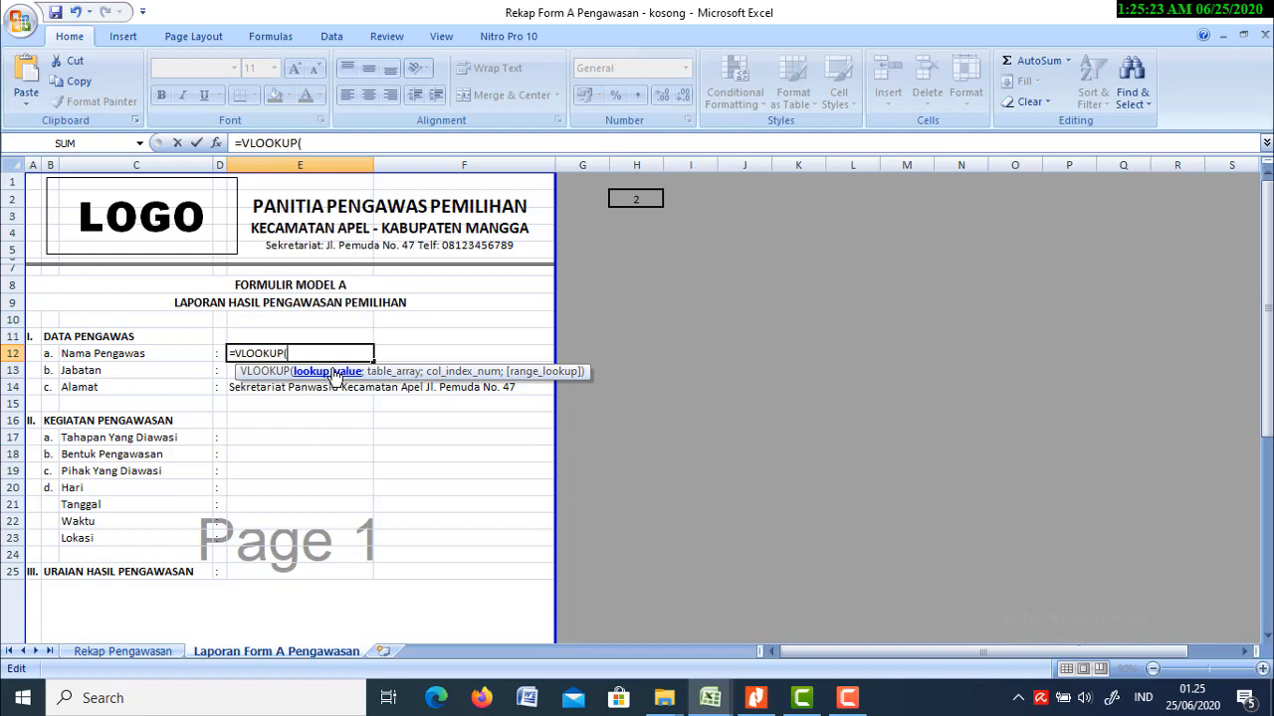
key("Escape")
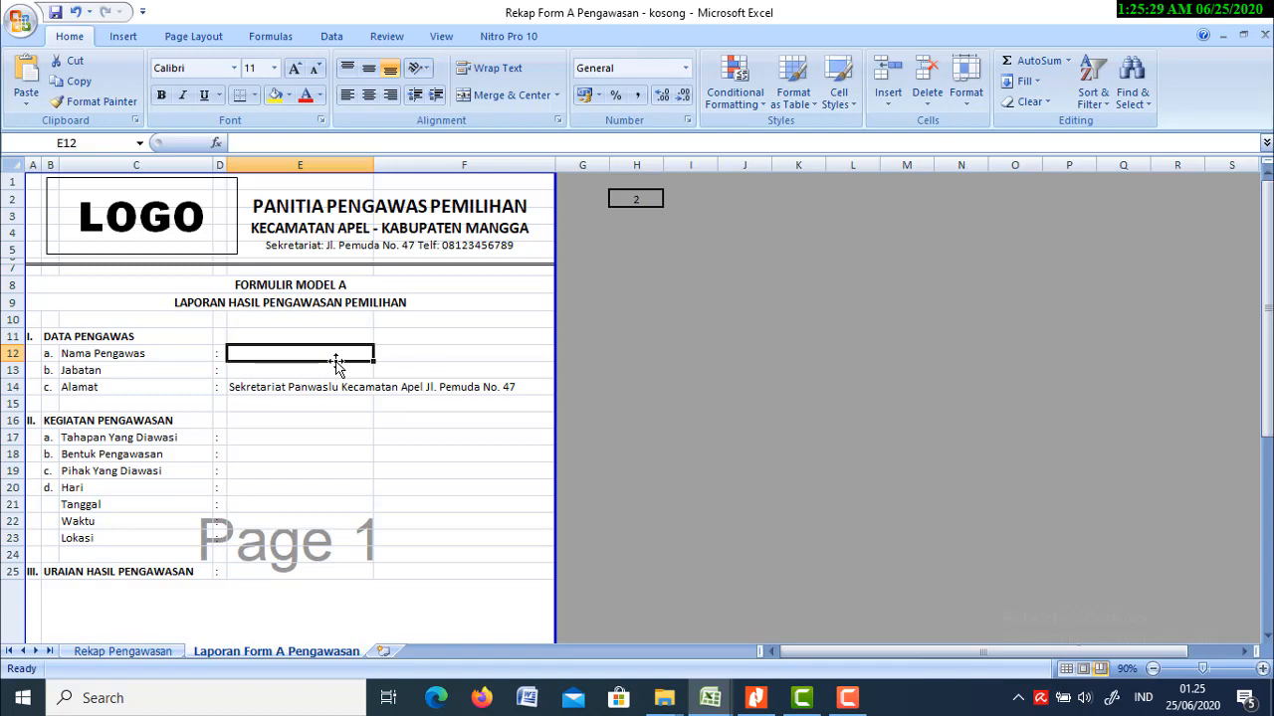
Step: Examine the No. column in Rekap Pengawasan and the matching record-number cell H2 on the Laporan Form A Pengawasan sheet
left_click(150, 653)
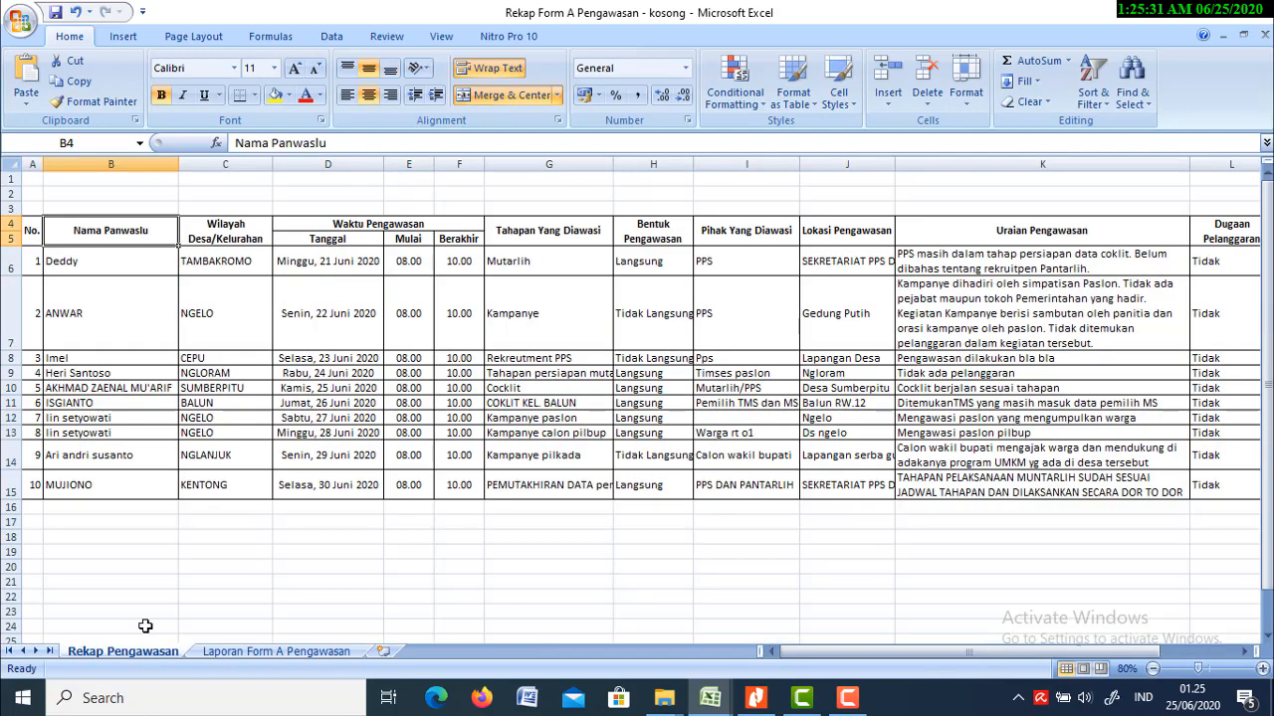
left_click(32, 163)
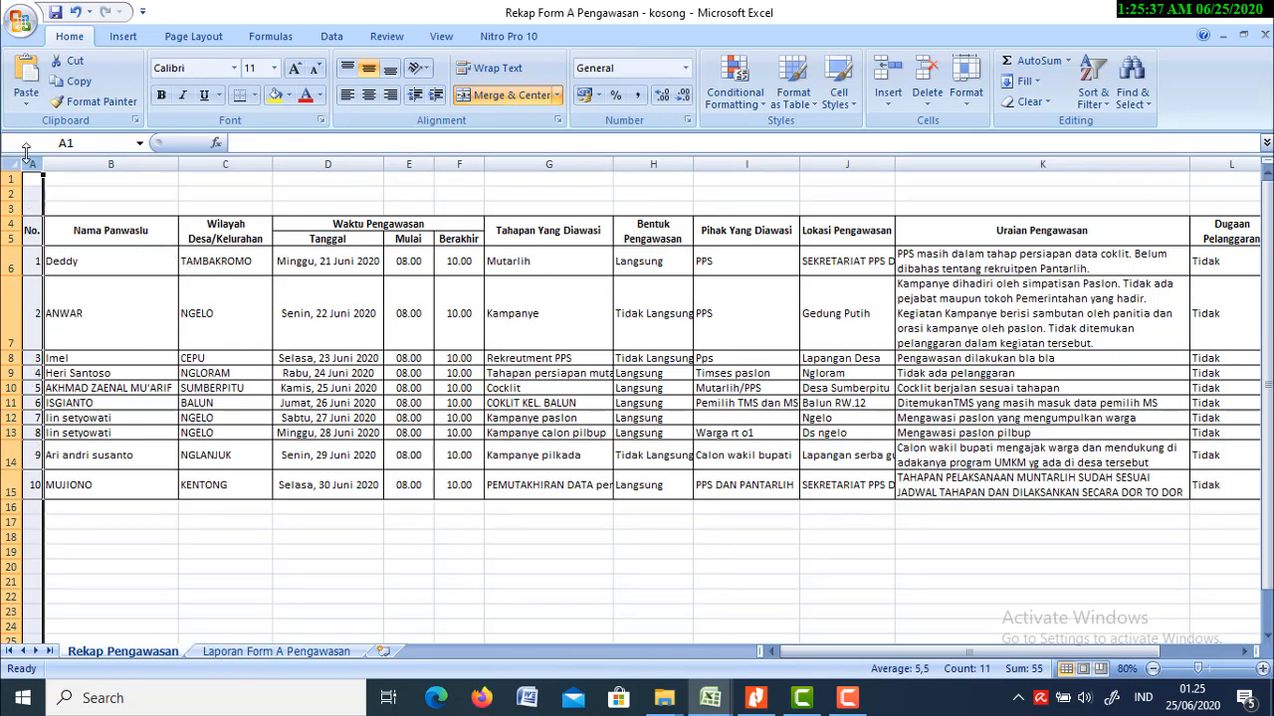
left_click(270, 652)
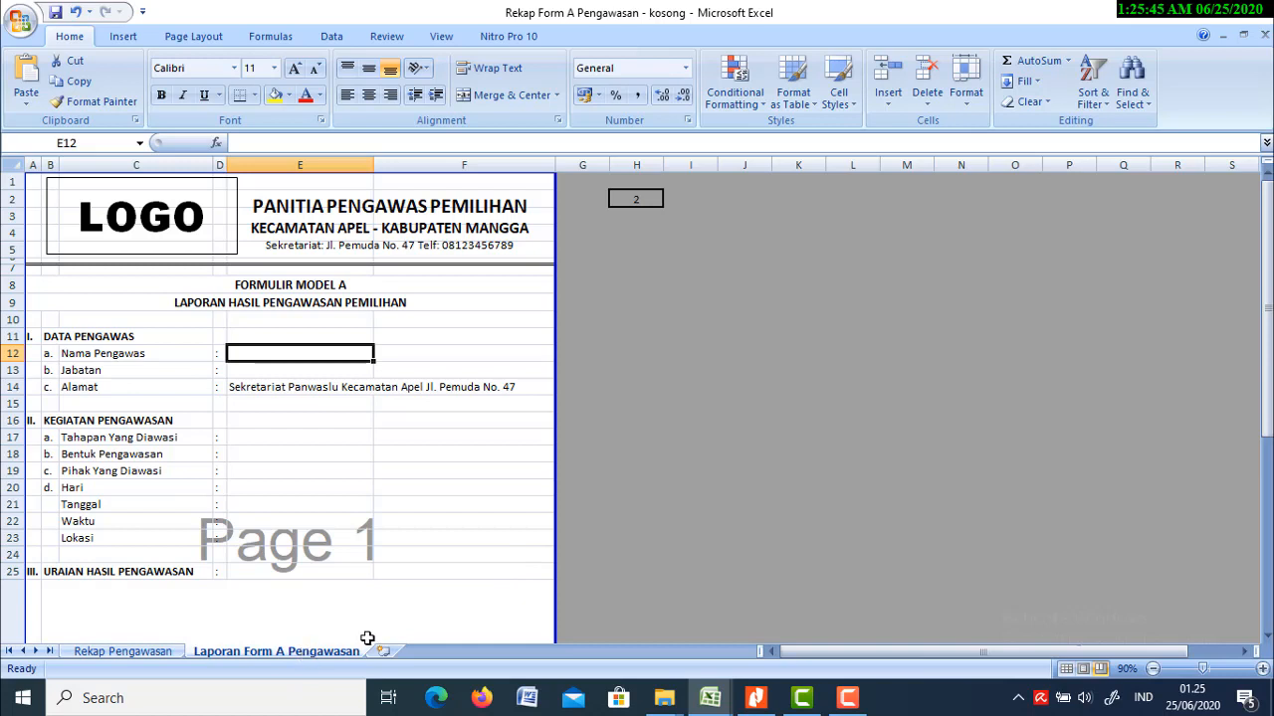
left_click(637, 197)
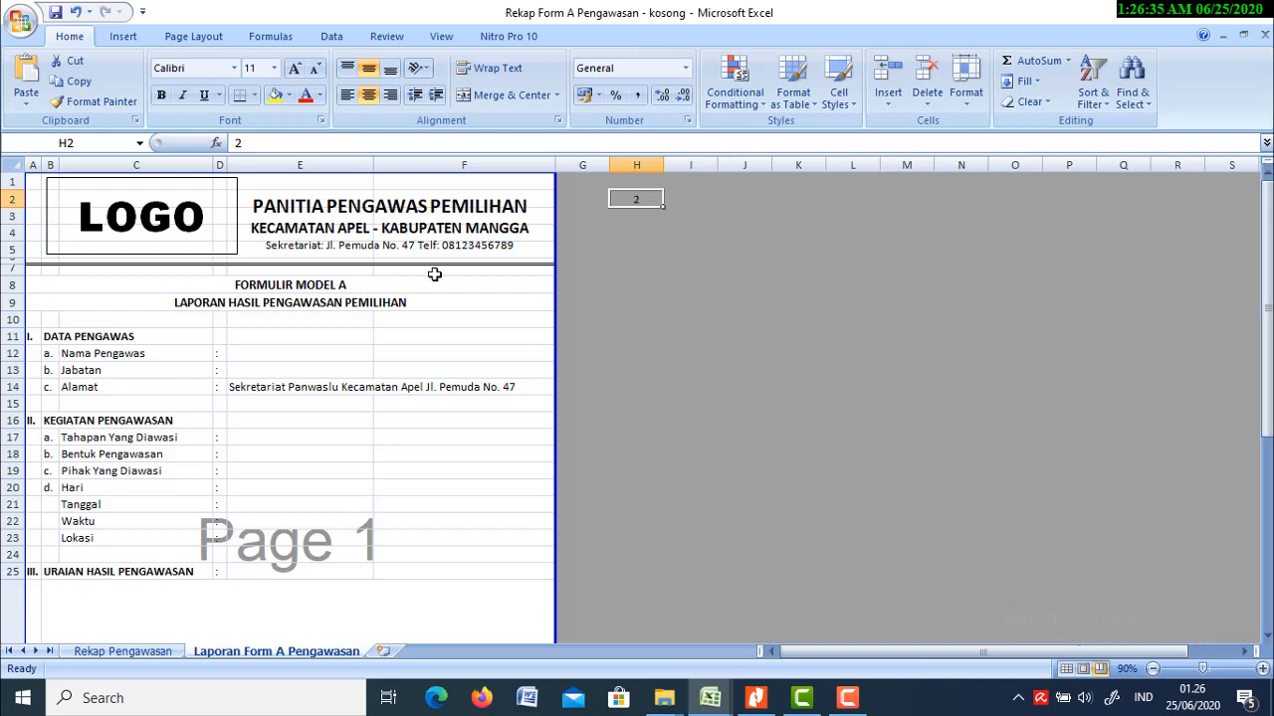
Step: Start a VLOOKUP formula in the Nama Pengawas cell E12 with H2 as the lookup value
left_click(272, 350)
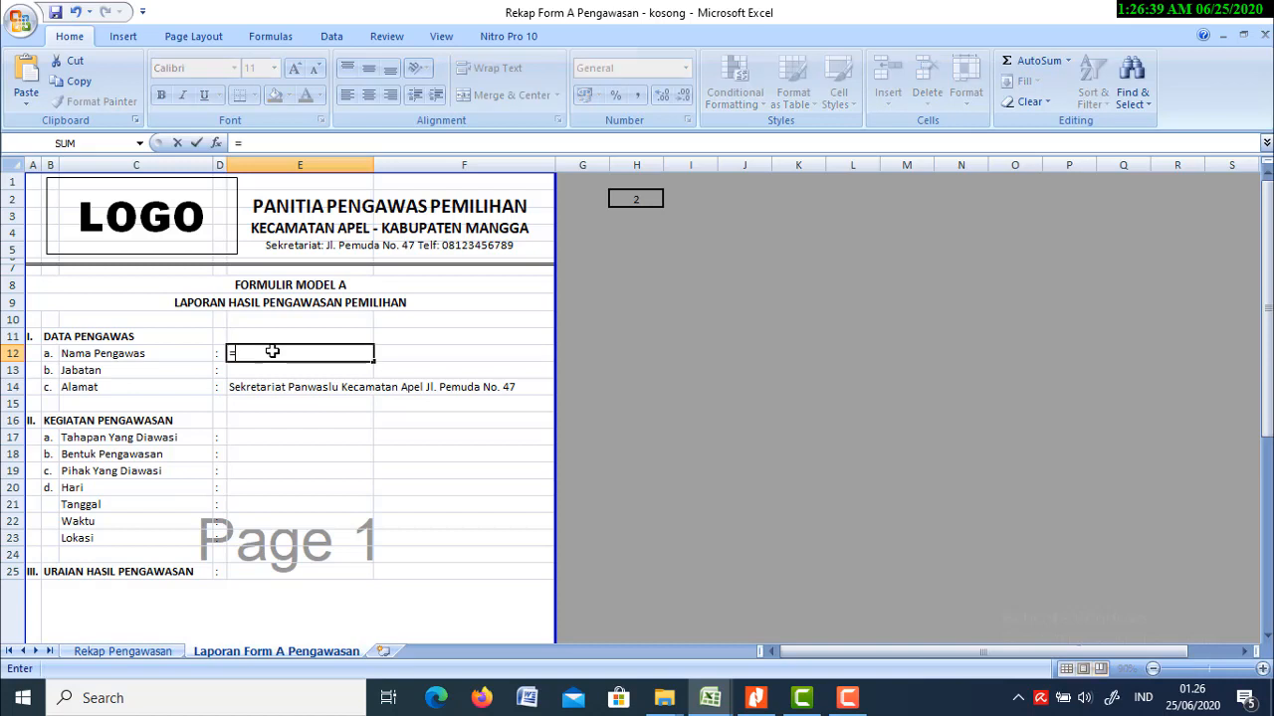
type("=V")
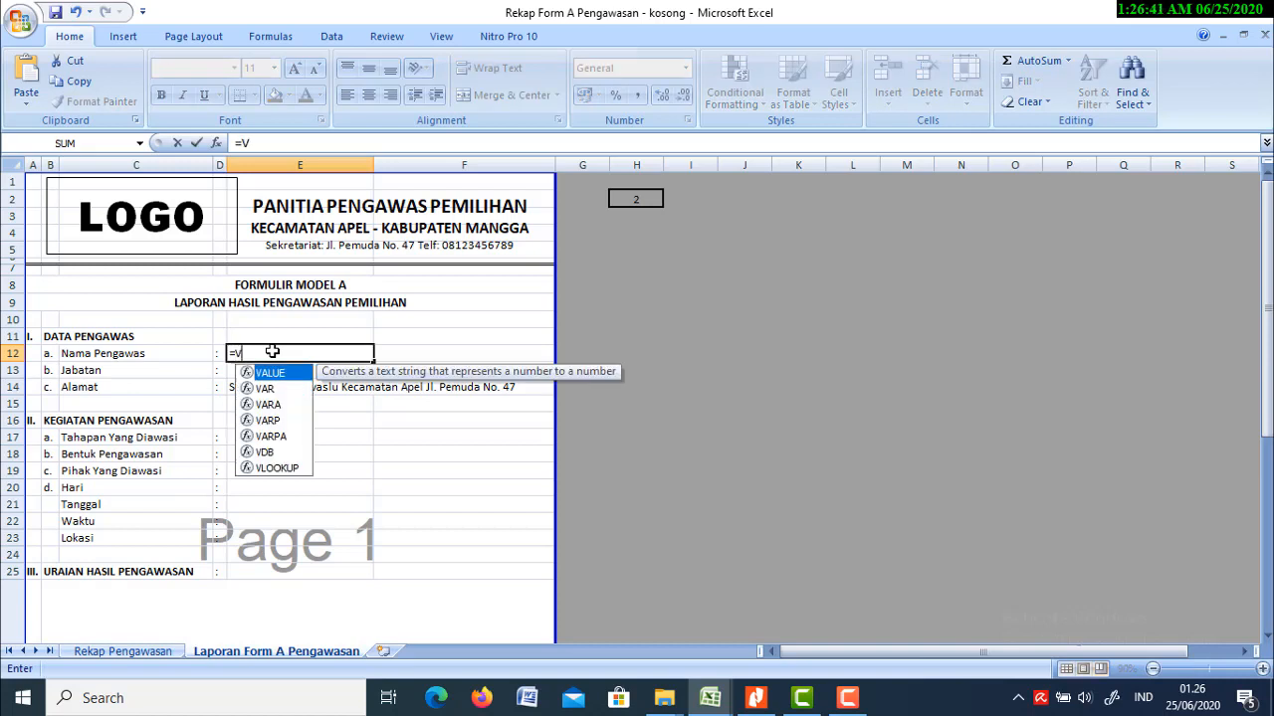
double_click(274, 468)
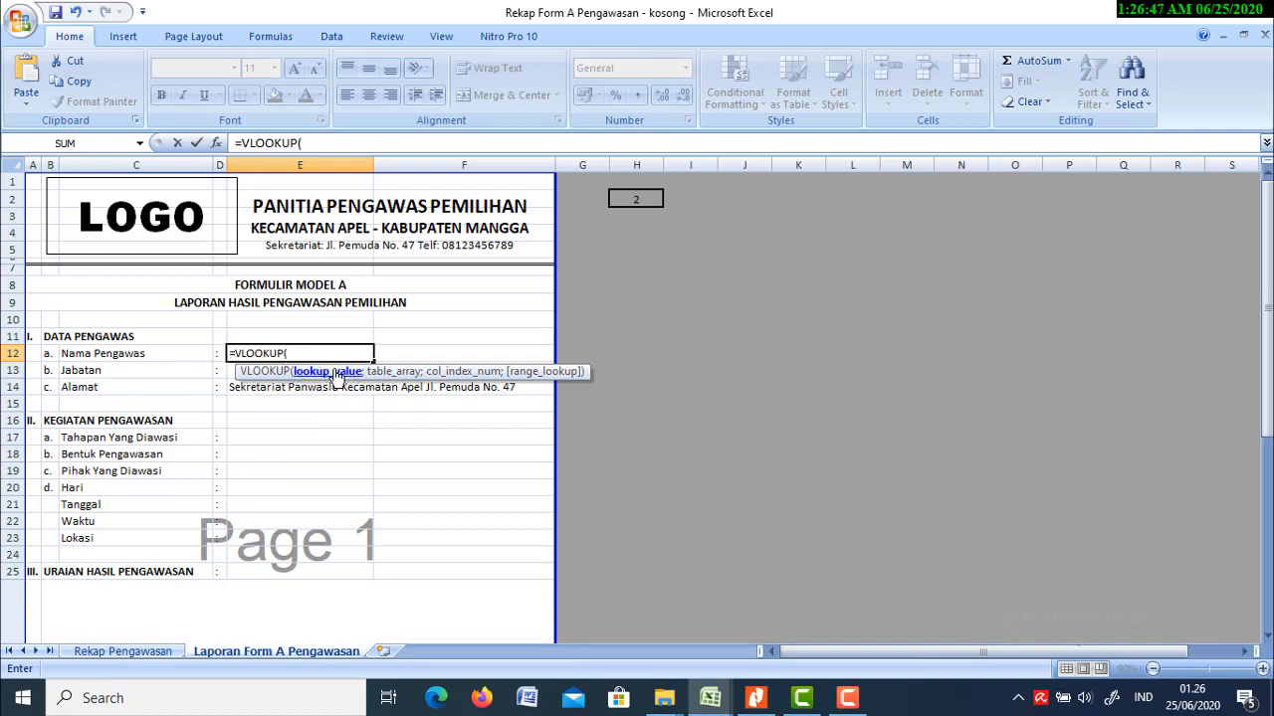
left_click(637, 199)
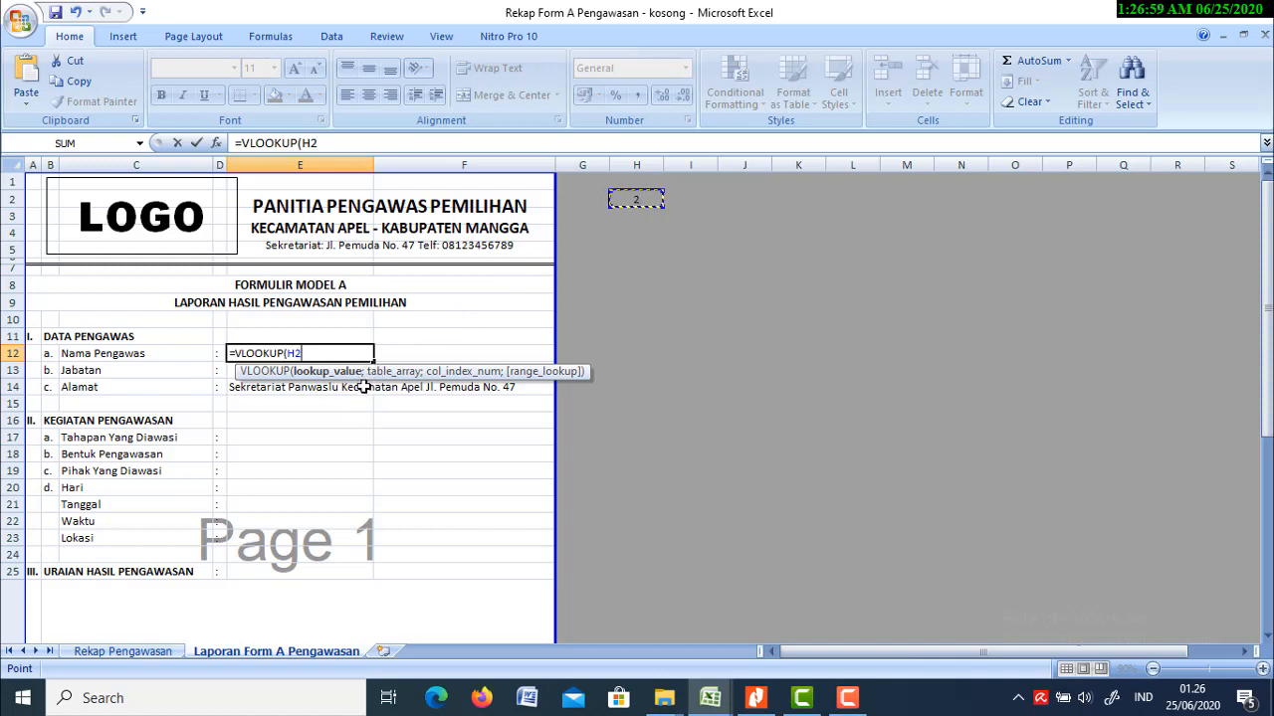
type(";")
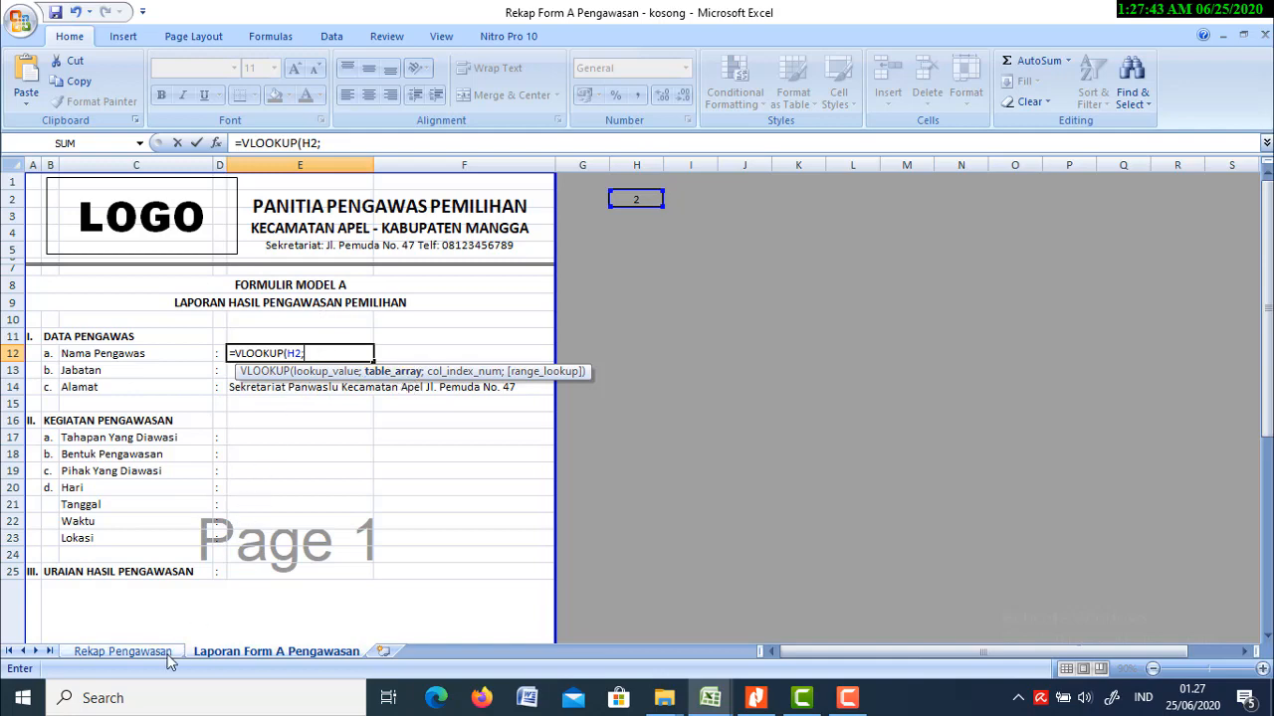
Step: Set the VLOOKUP table array to the range A6:L15 on the Rekap Pengawasan sheet
left_click(124, 652)
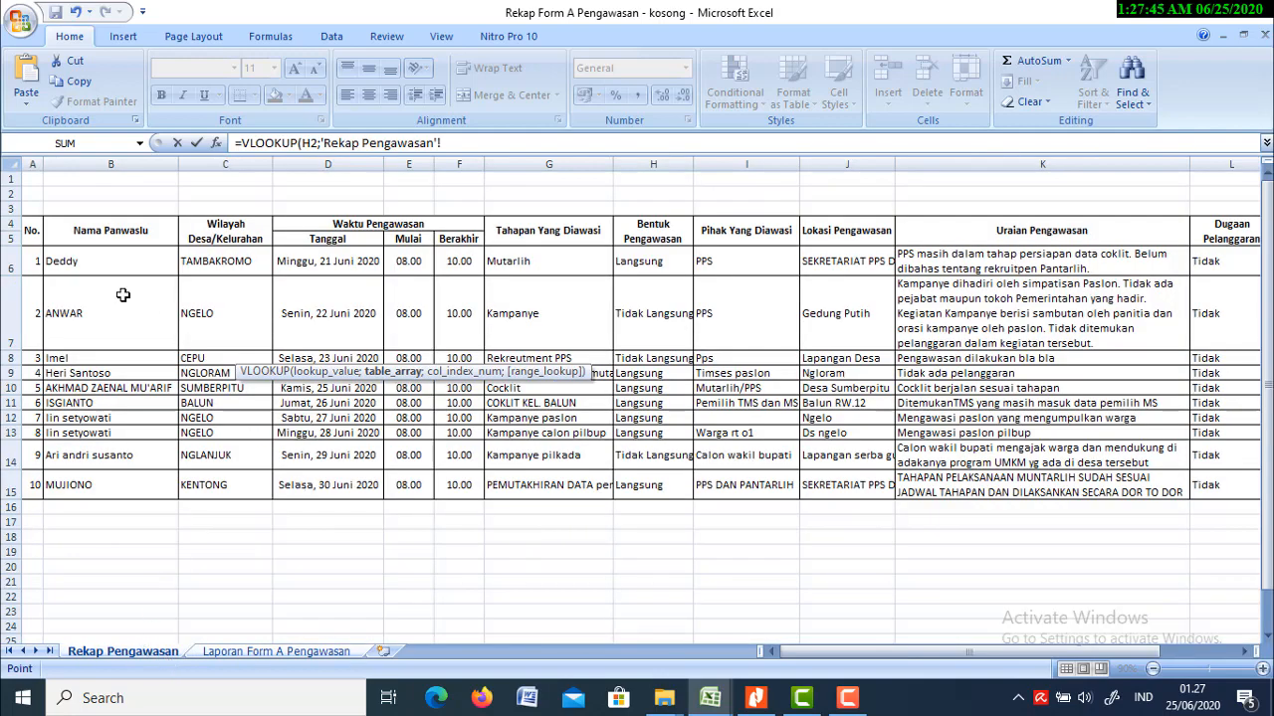
left_click(32, 261)
key("shift+Down")
key("shift+Down")
key("shift+Down")
key("shift+Down")
key("shift+Down")
key("shift+Down")
key("shift+Down")
key("shift+Down")
key("shift+Down")
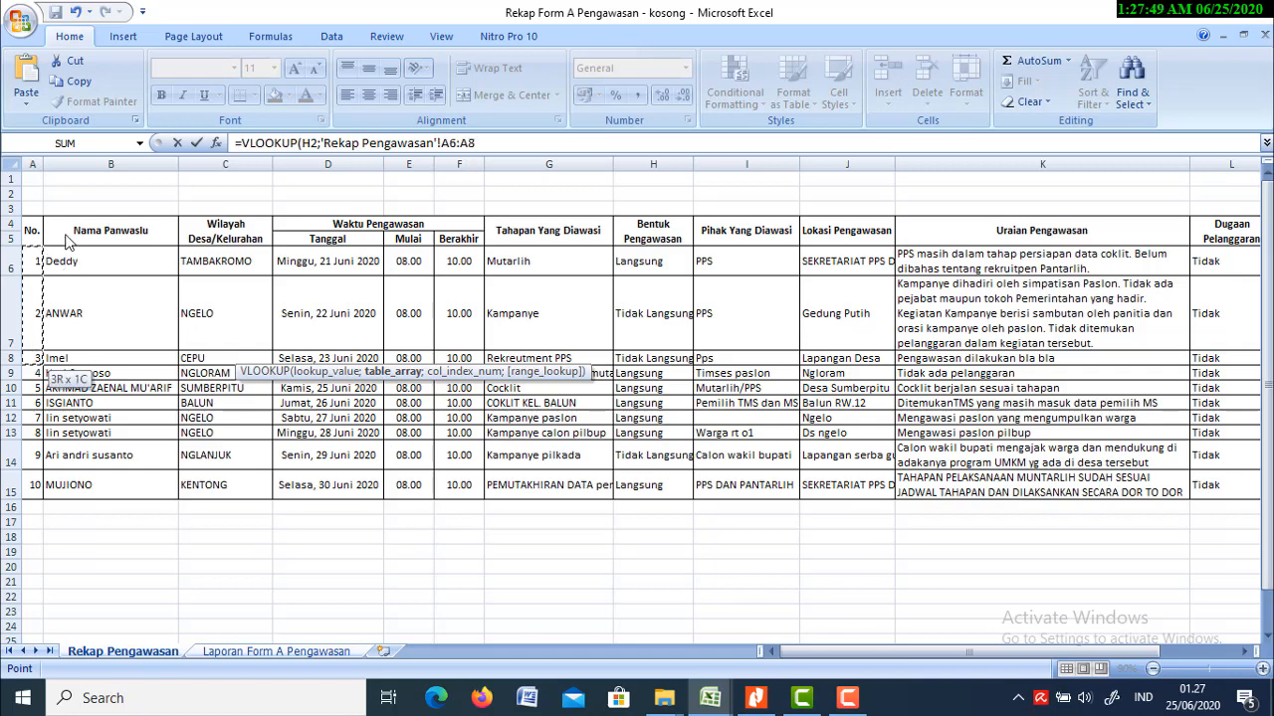
key("shift+Right")
key("shift+Right")
key("shift+Right")
key("shift+Right")
key("shift+Right")
key("shift+Right")
key("shift+Right")
key("shift+Right")
key("shift+Right")
key("shift+Right")
key("shift+Right")
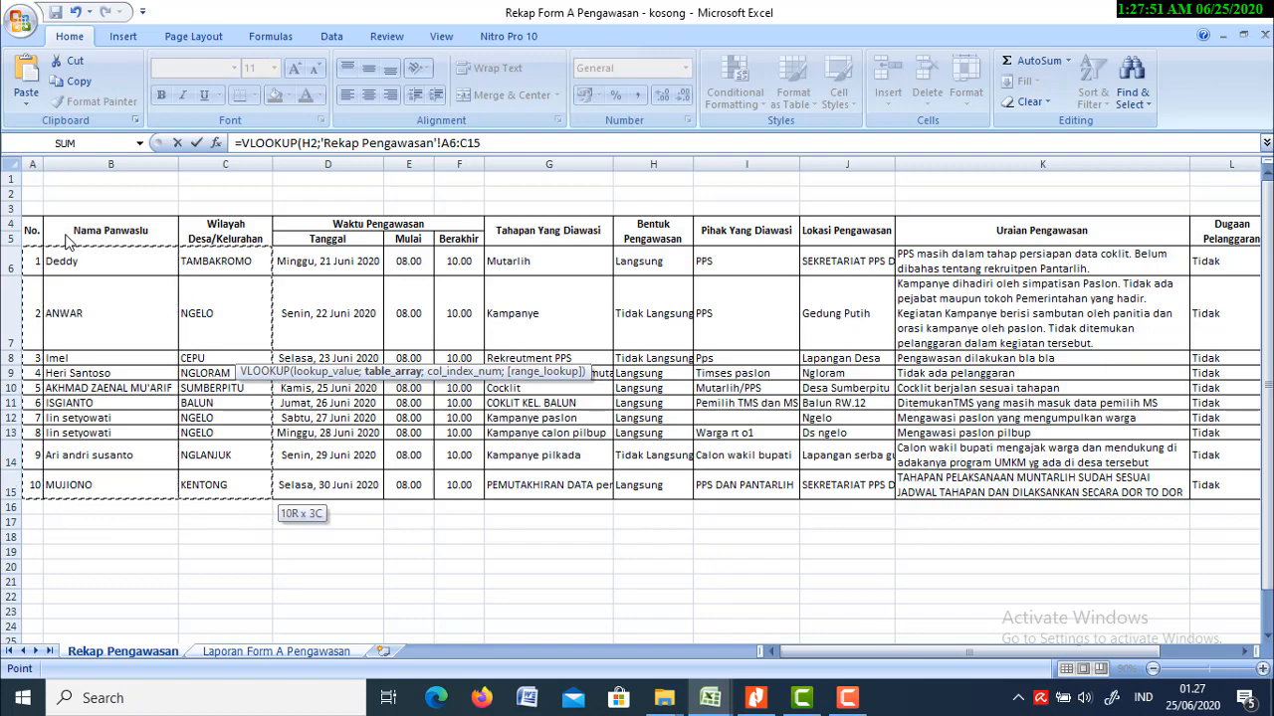
key("shift+Right")
key("shift+Right")
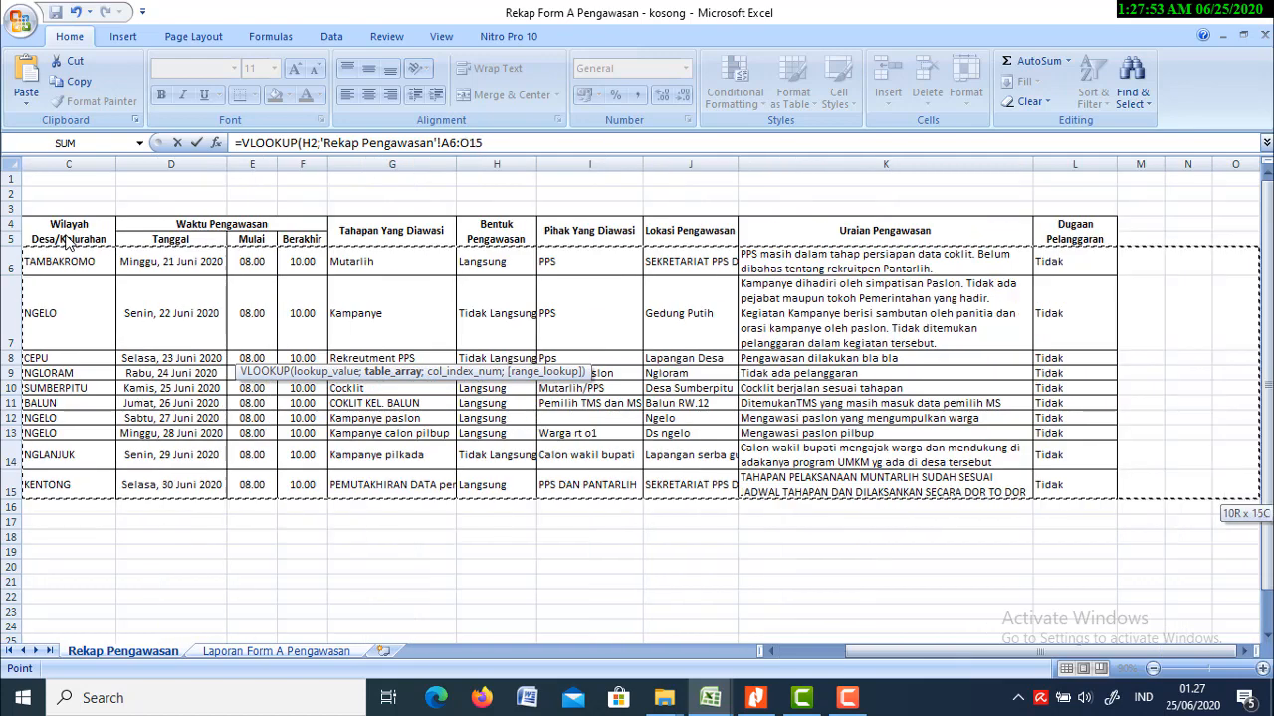
key("shift+Left")
key("shift+Left")
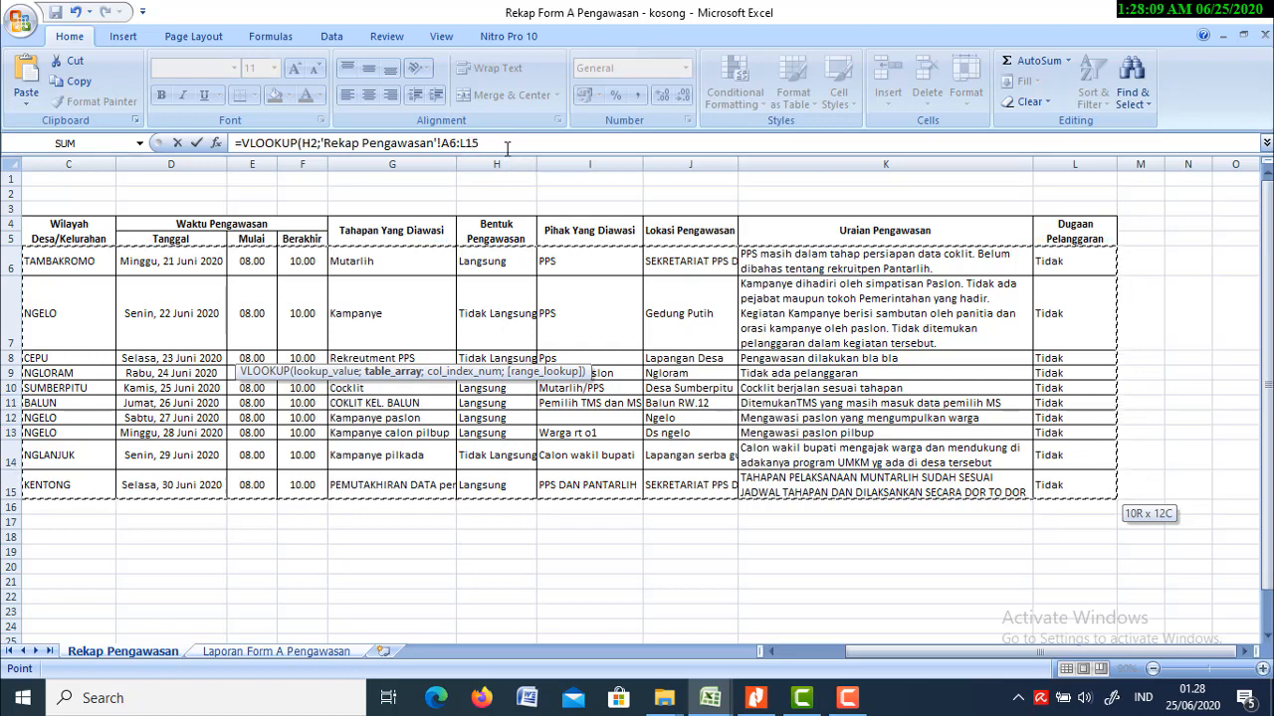
Step: Complete the VLOOKUP formula with column index 2 and exact match FALSE, and enter it
left_click(499, 144)
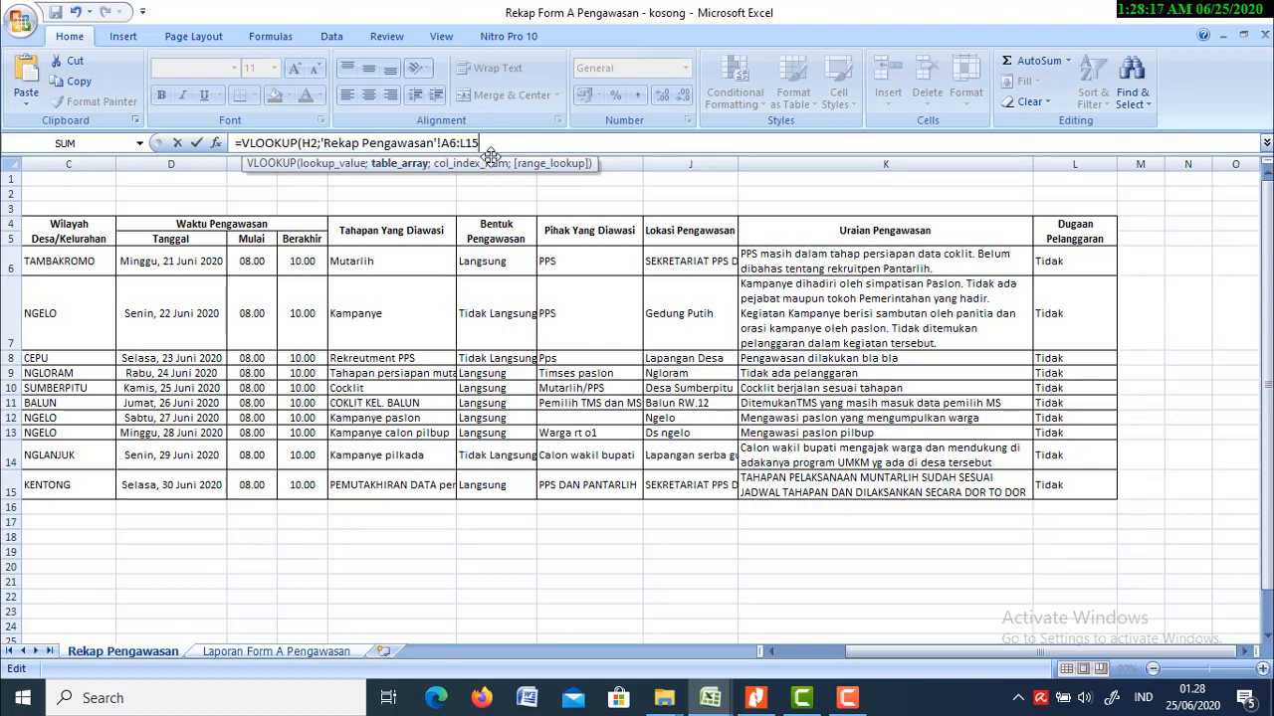
type(";")
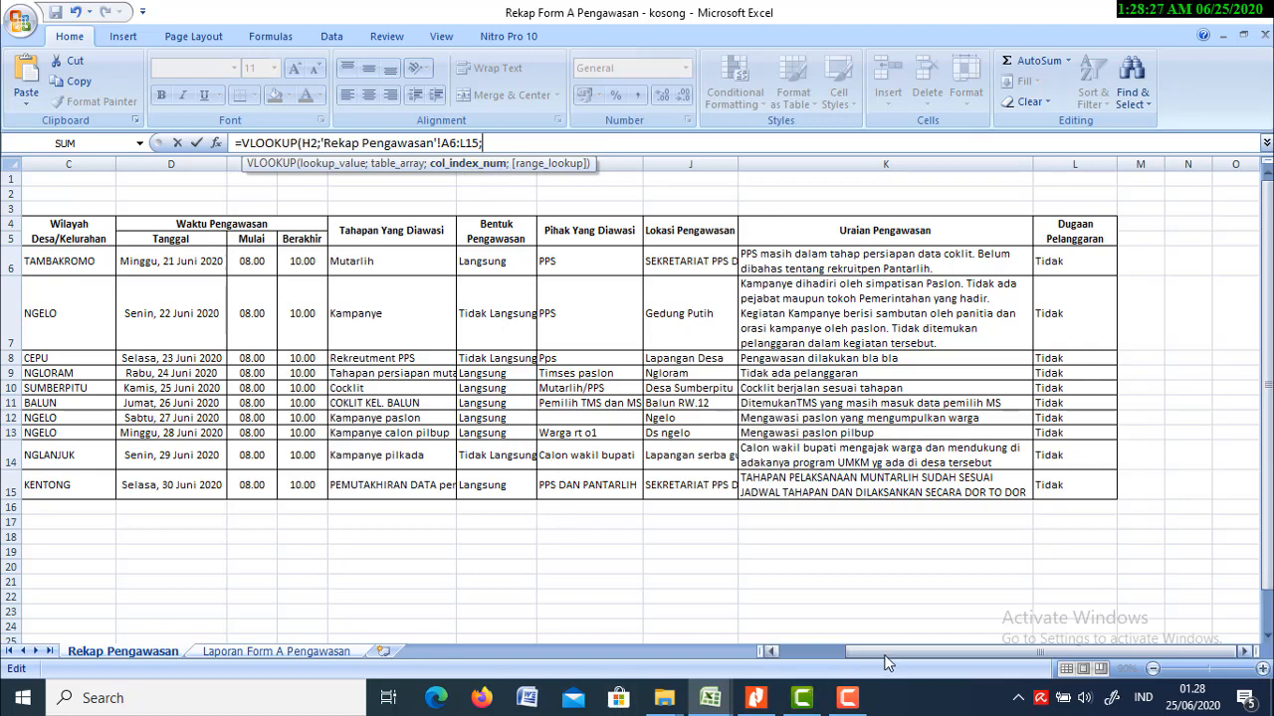
left_click_drag(880, 654, 804, 651)
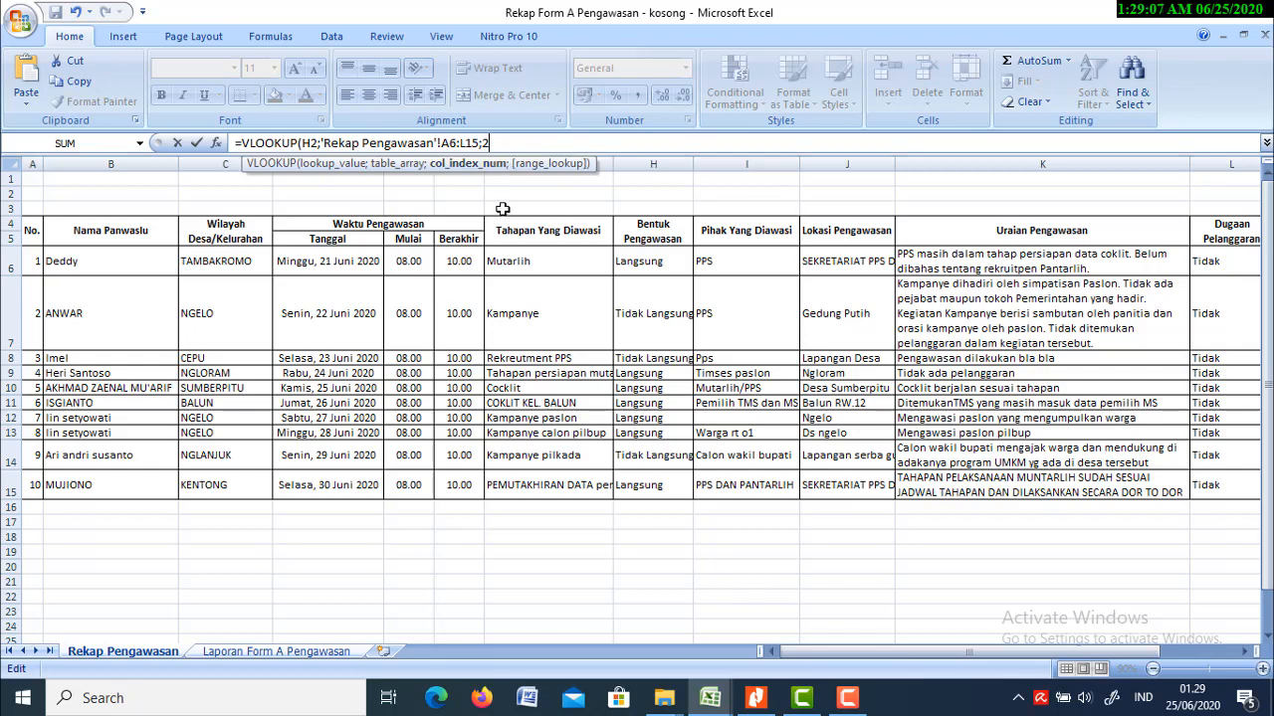
type(";")
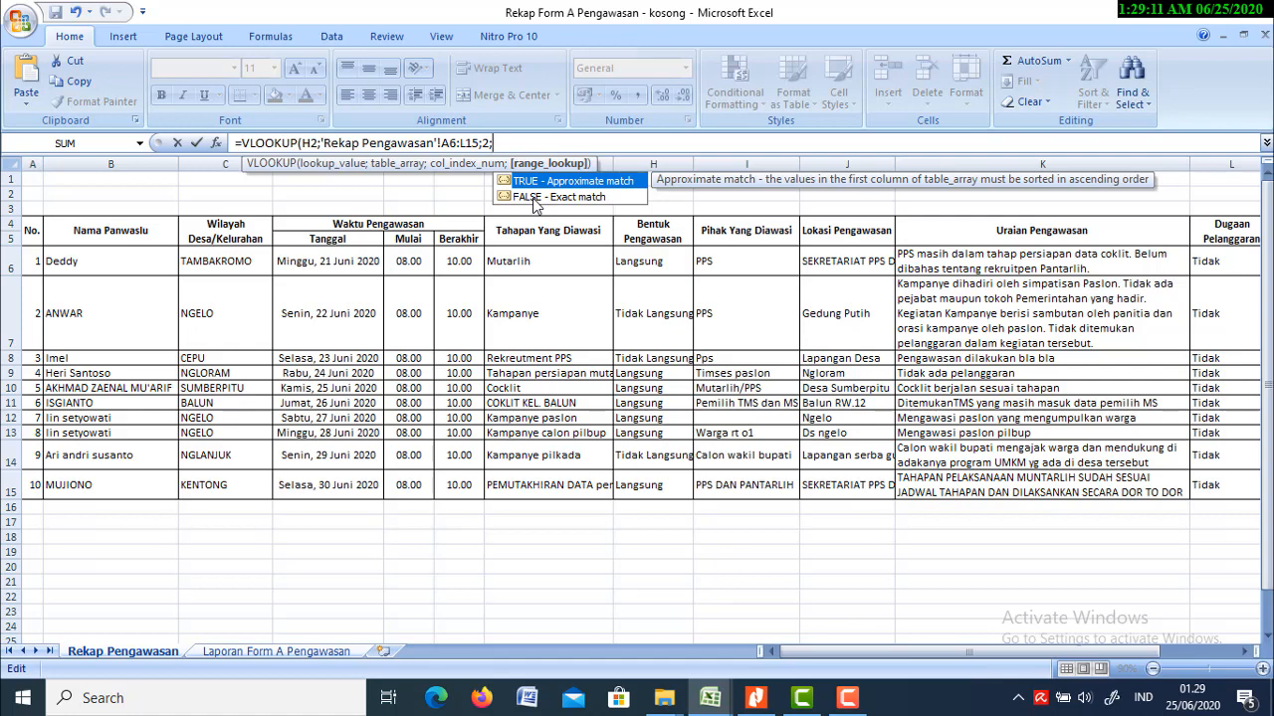
double_click(536, 197)
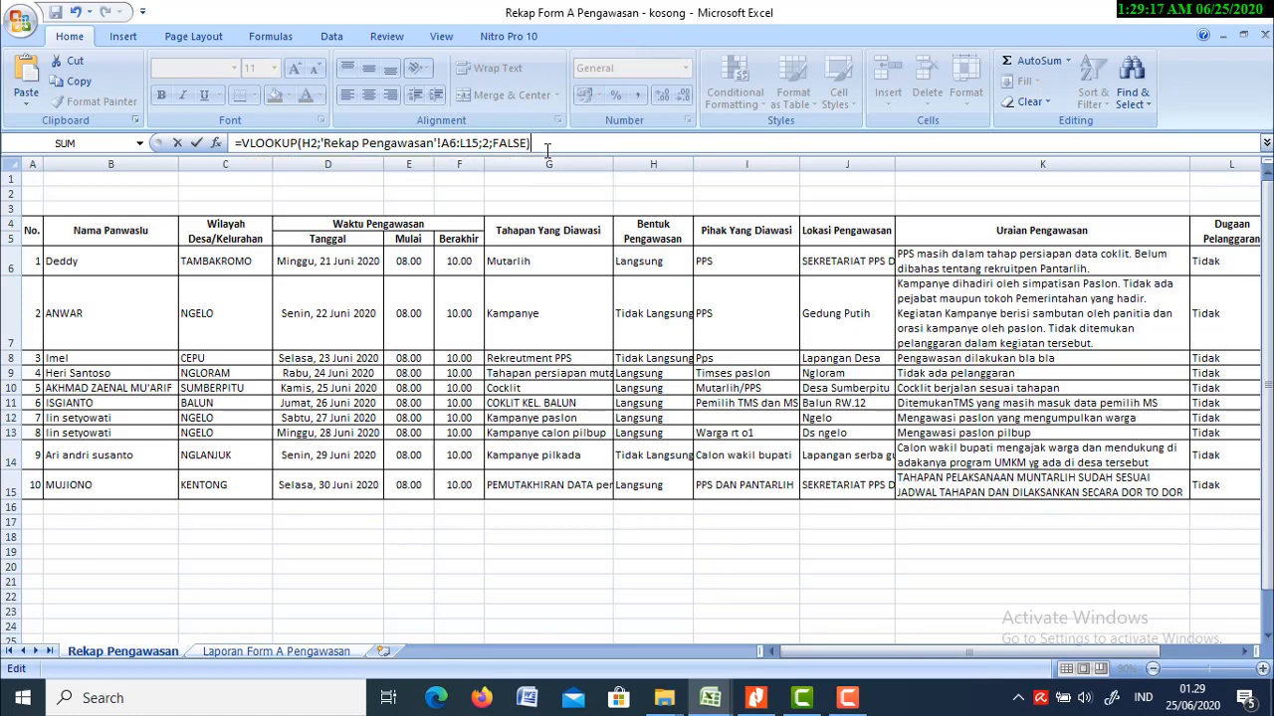
key("Return")
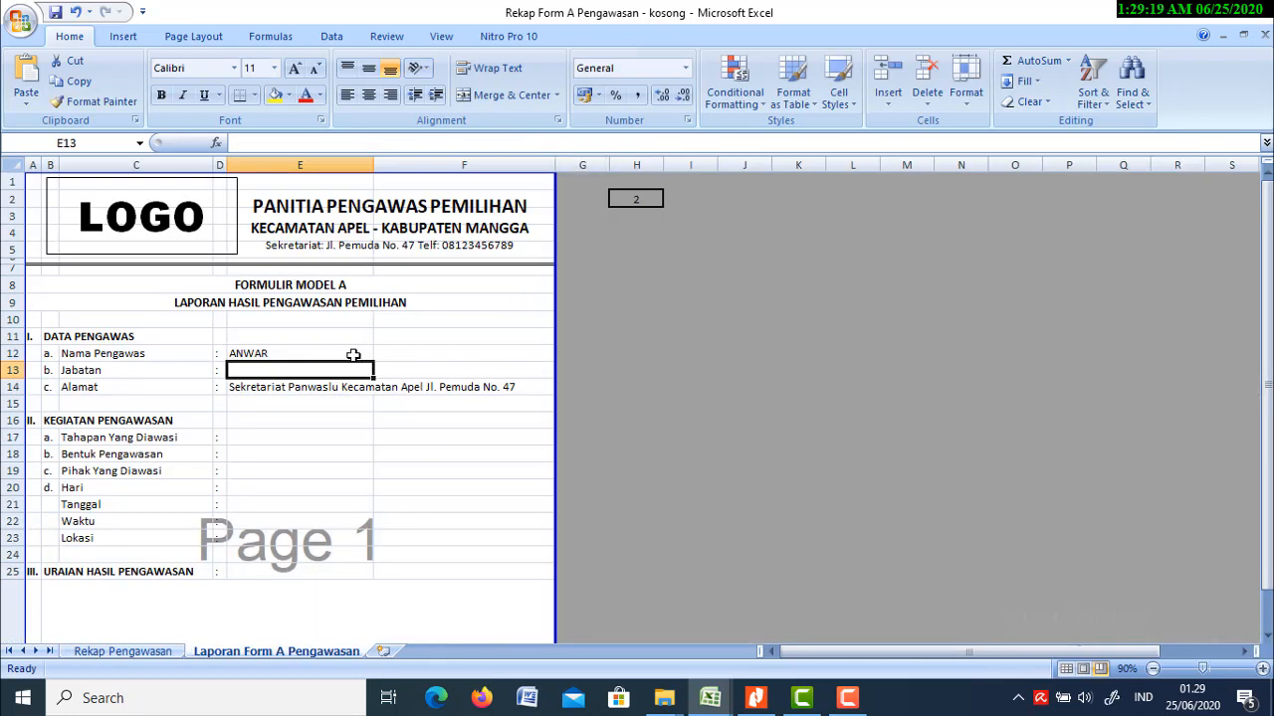
Step: Check the Nama Pengawas formula and the H2 number against record 2 in Rekap Pengawasan
left_click(253, 353)
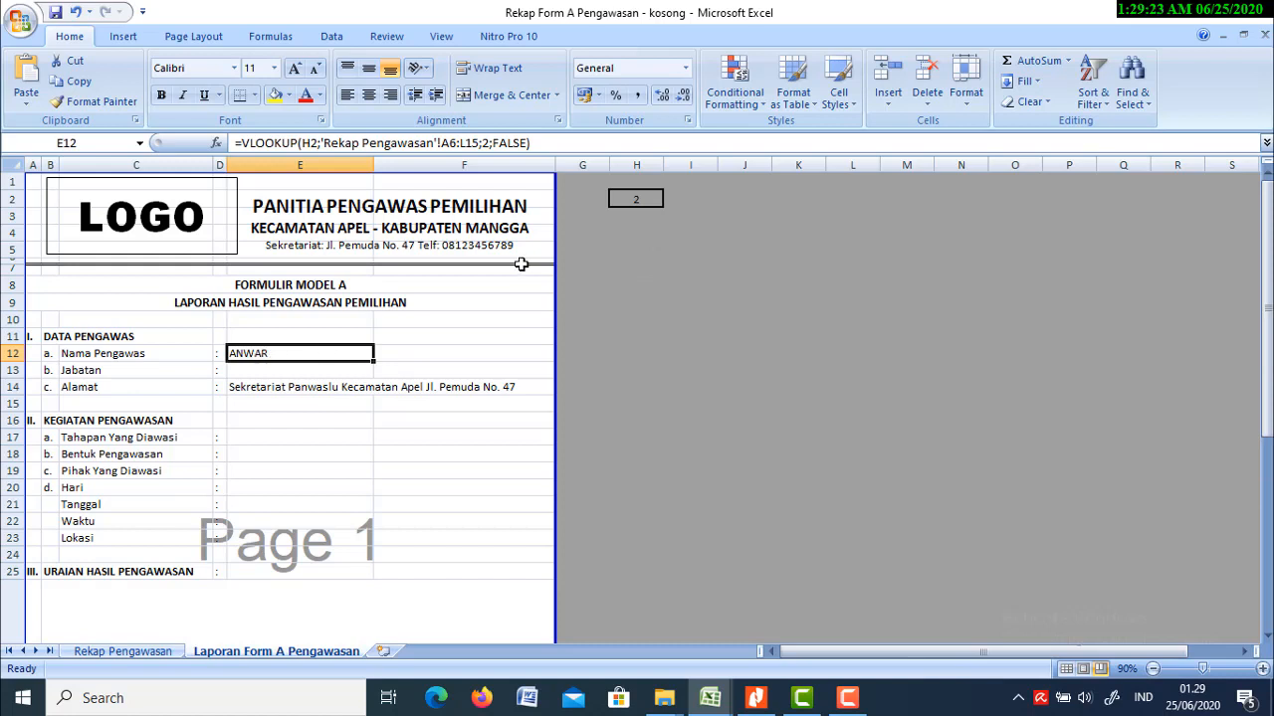
left_click(645, 199)
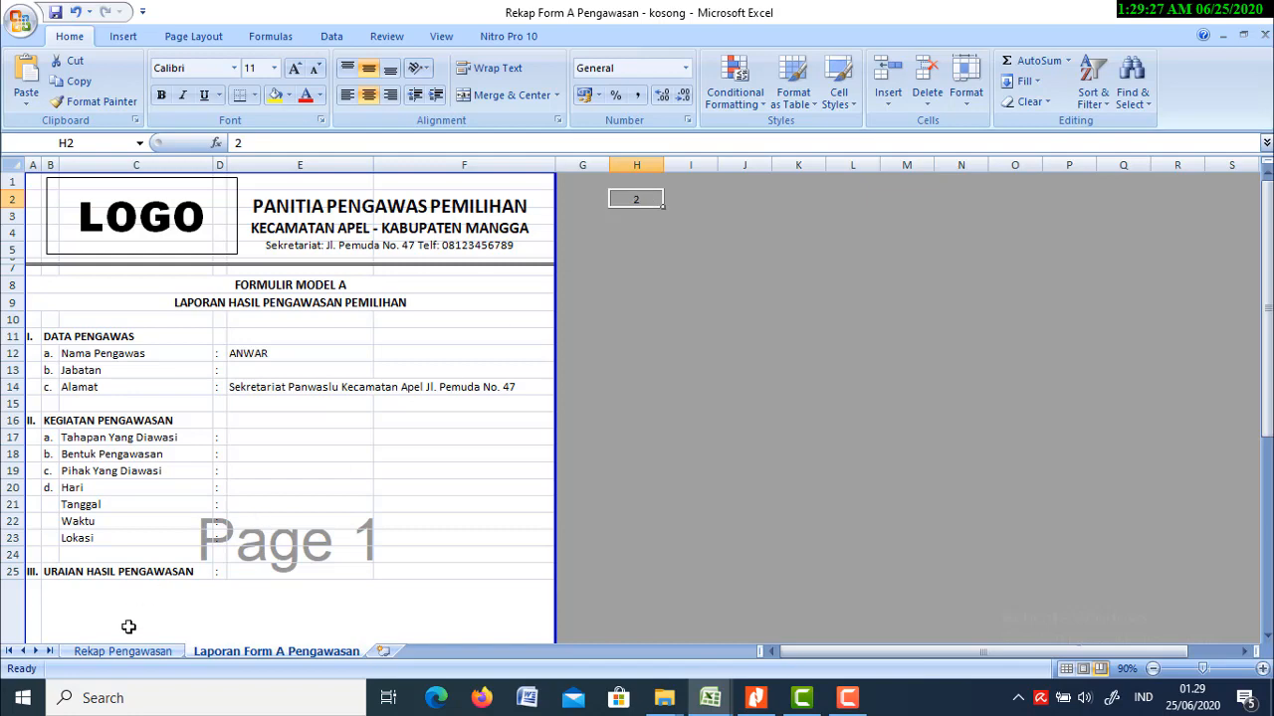
left_click(124, 651)
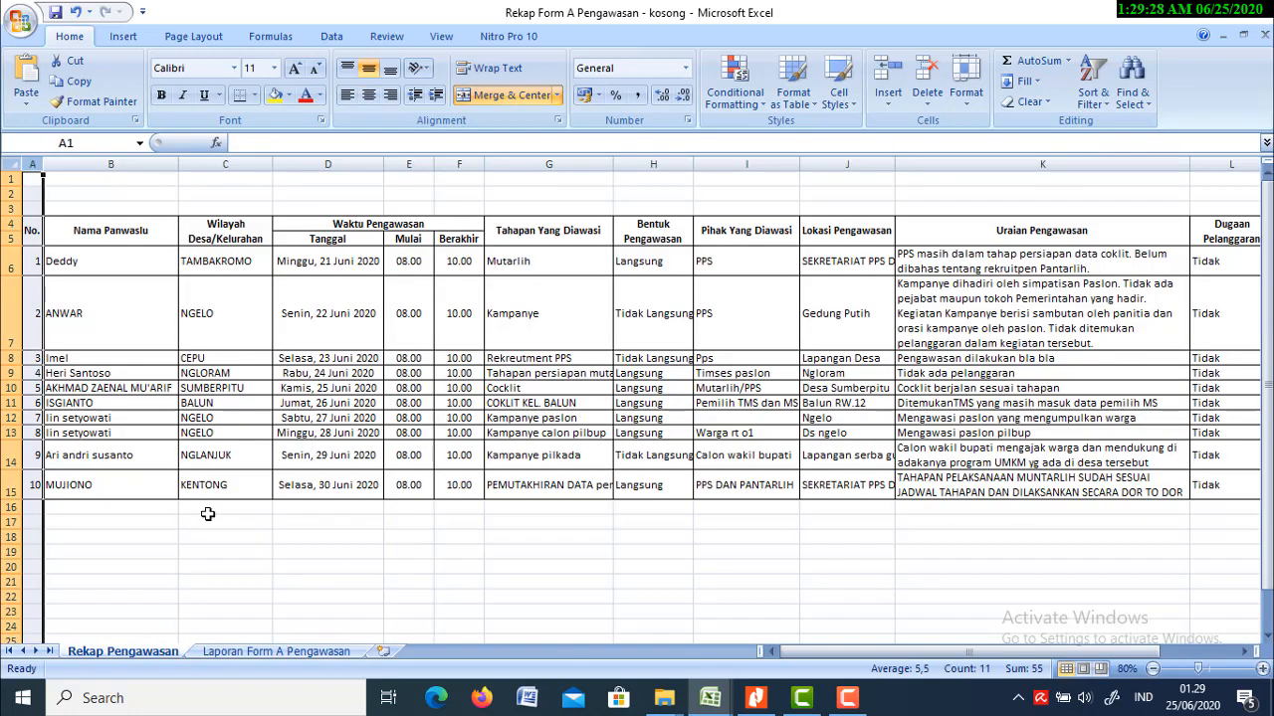
left_click(37, 325)
left_click(57, 323)
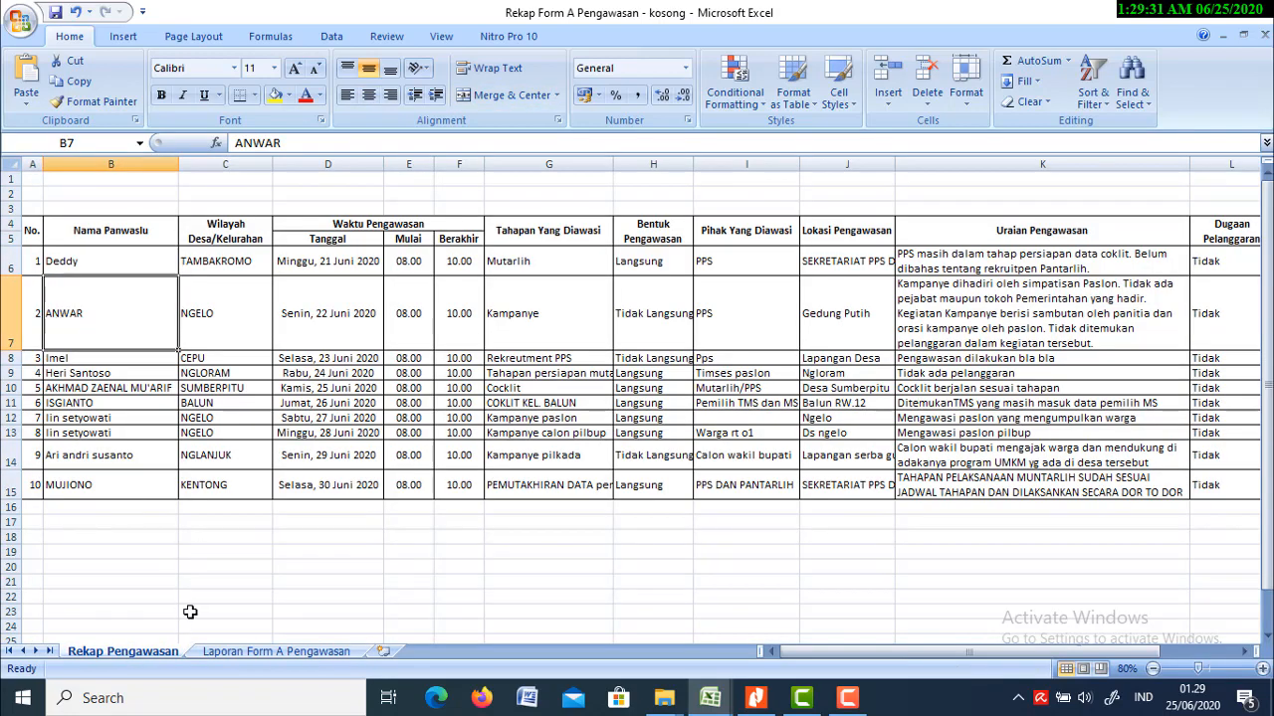
Step: Locate record 9 in Rekap Pengawasan and set the lookup number in H2 of the form sheet to 9
left_click(35, 457)
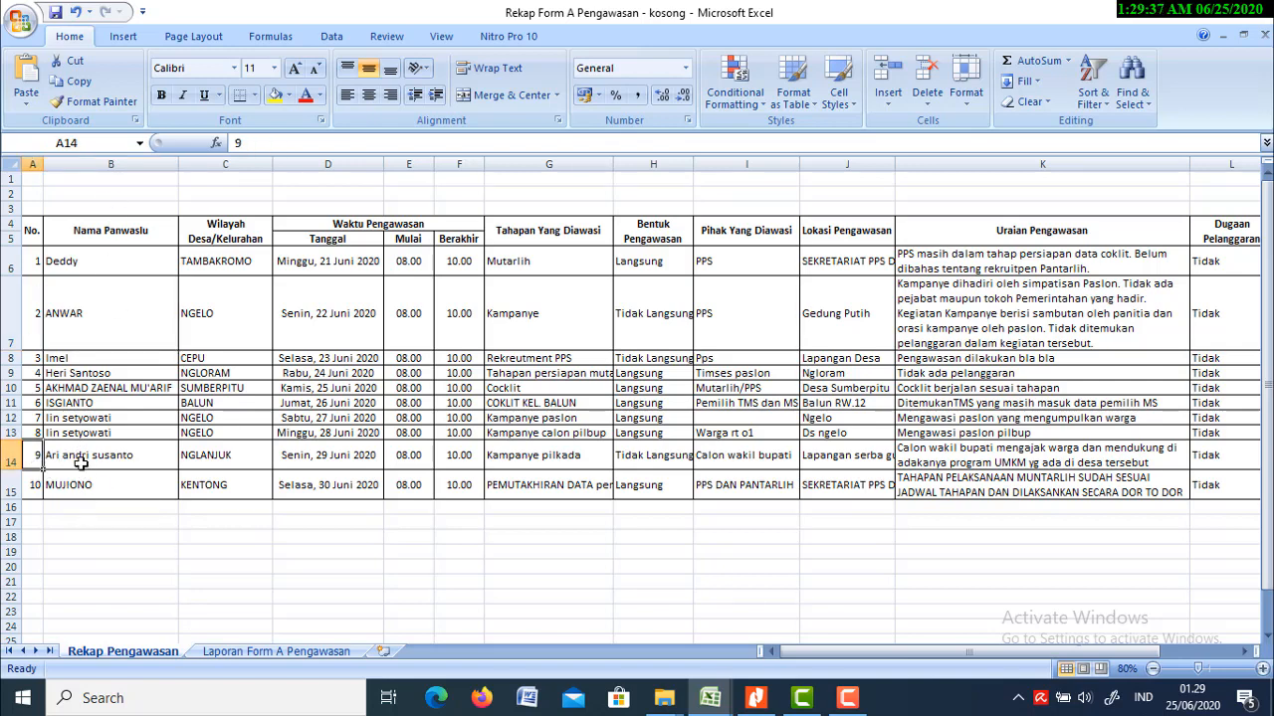
left_click(10, 457)
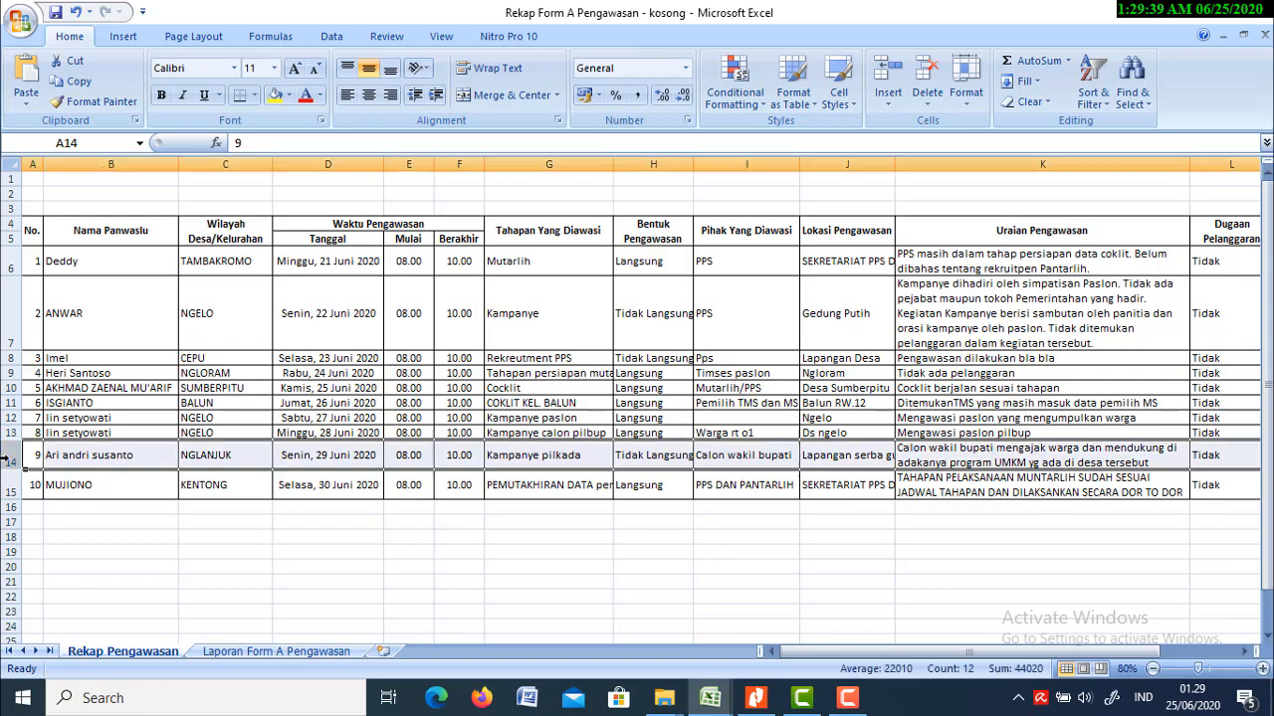
left_click(277, 651)
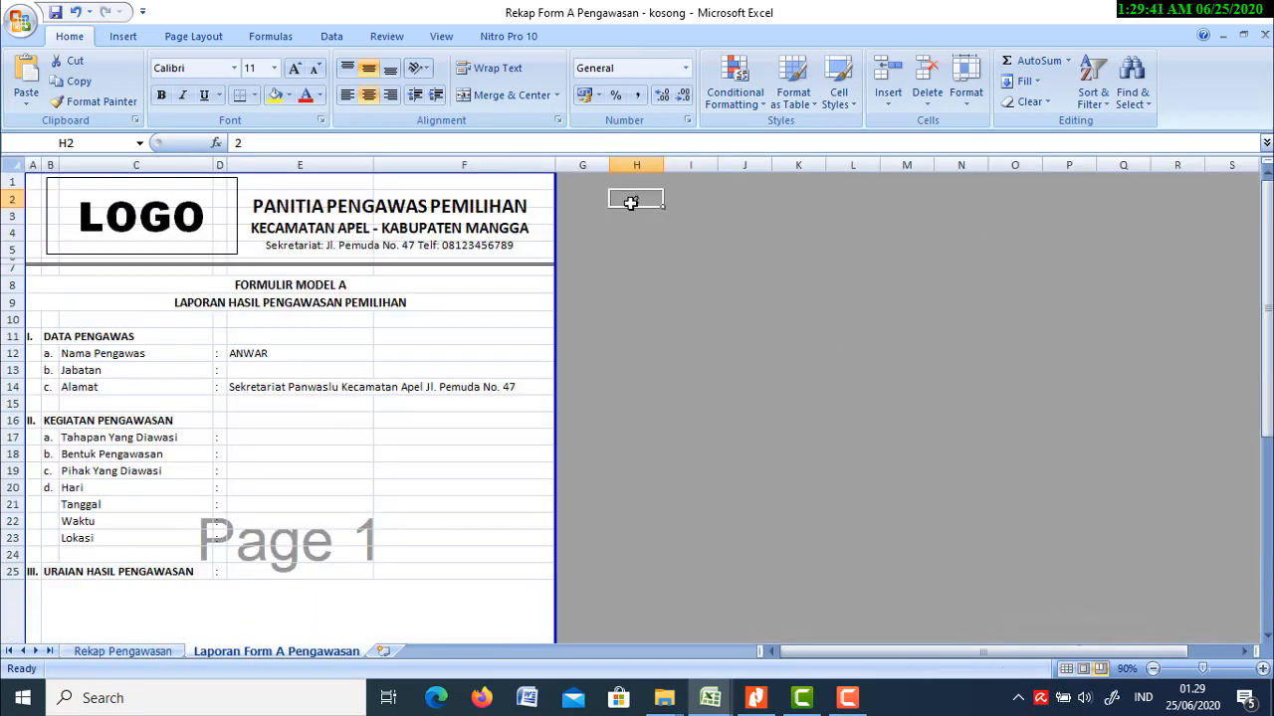
type("9")
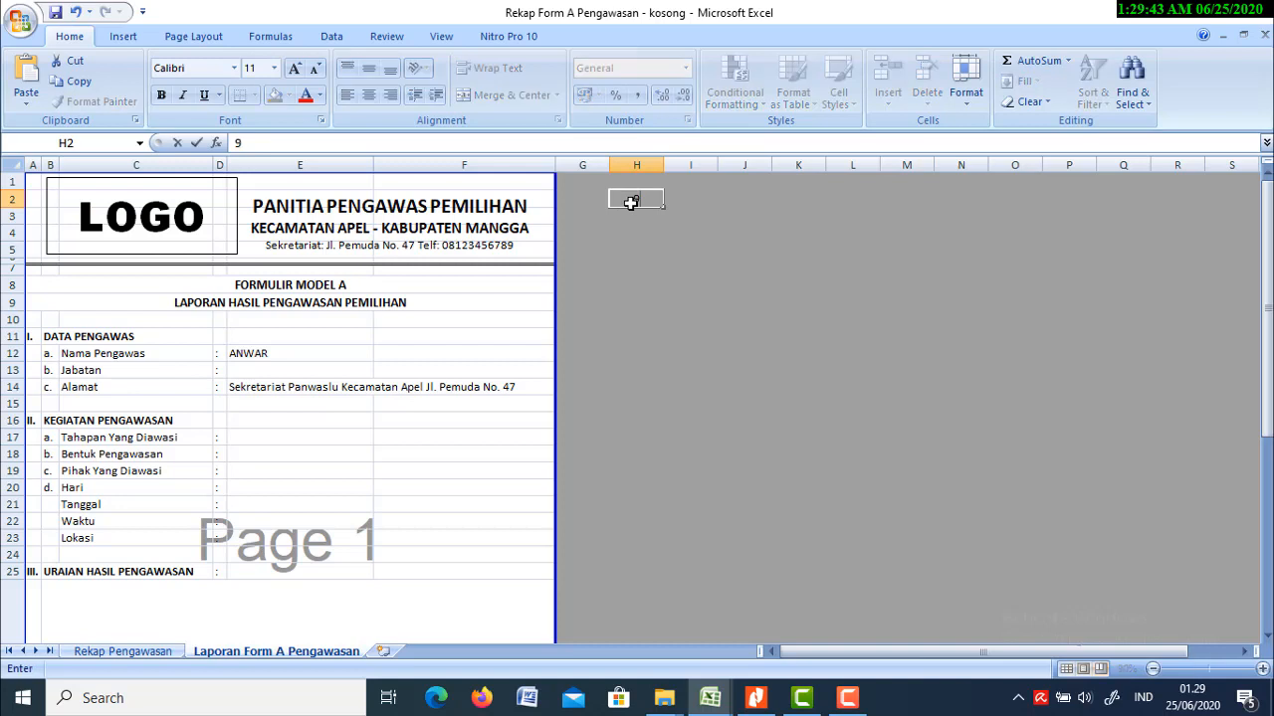
key("Return")
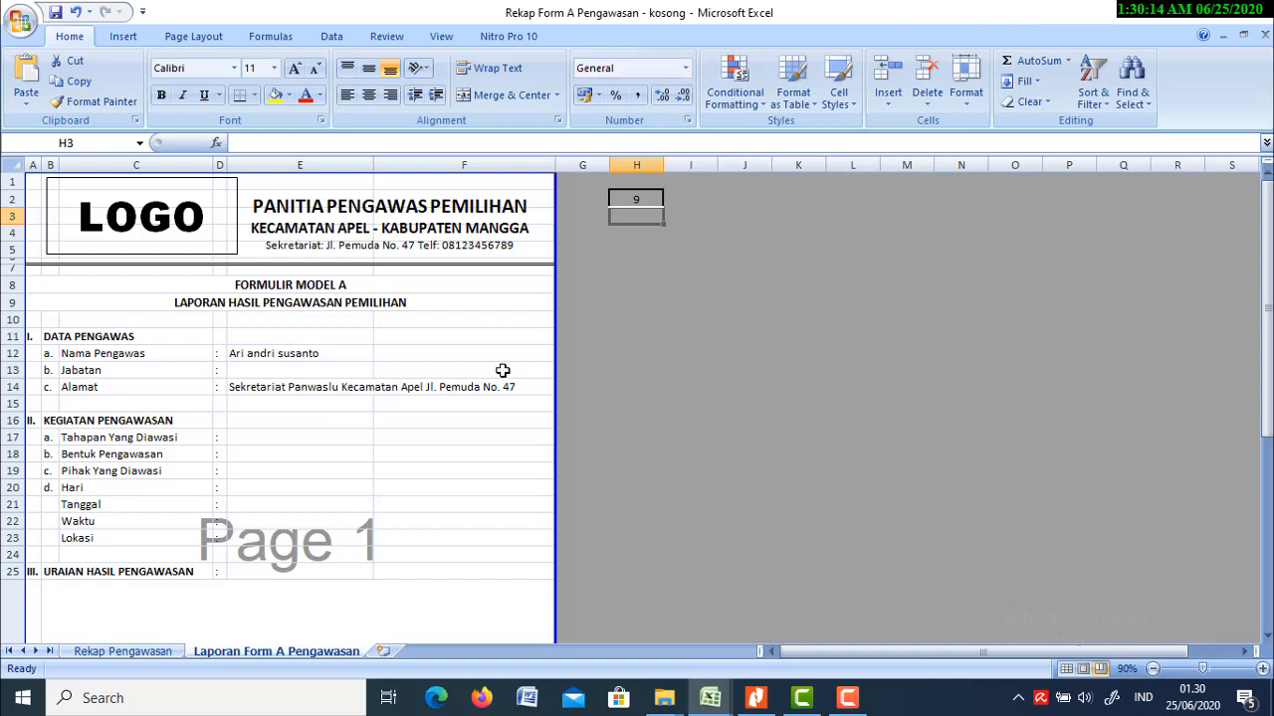
Step: Review the VLOOKUP formula in the Nama Pengawas cell E12
left_click(449, 339)
left_click(280, 351)
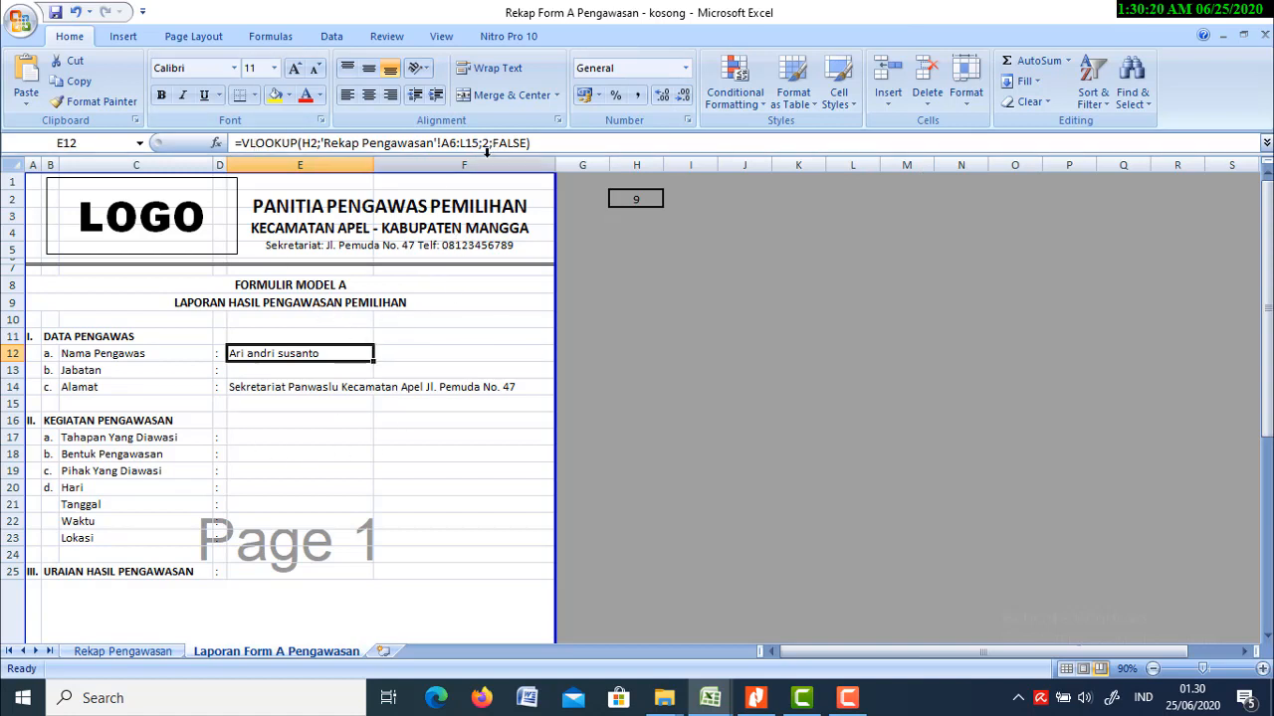
left_click(321, 374)
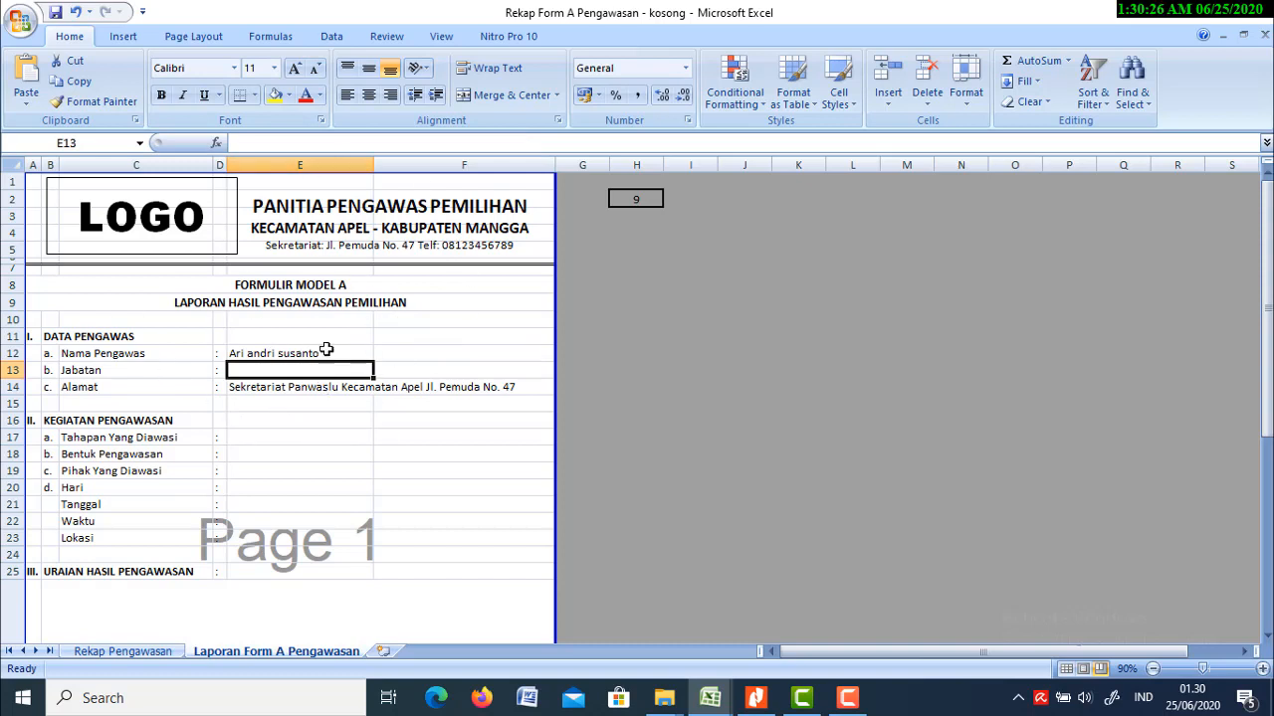
left_click(303, 353)
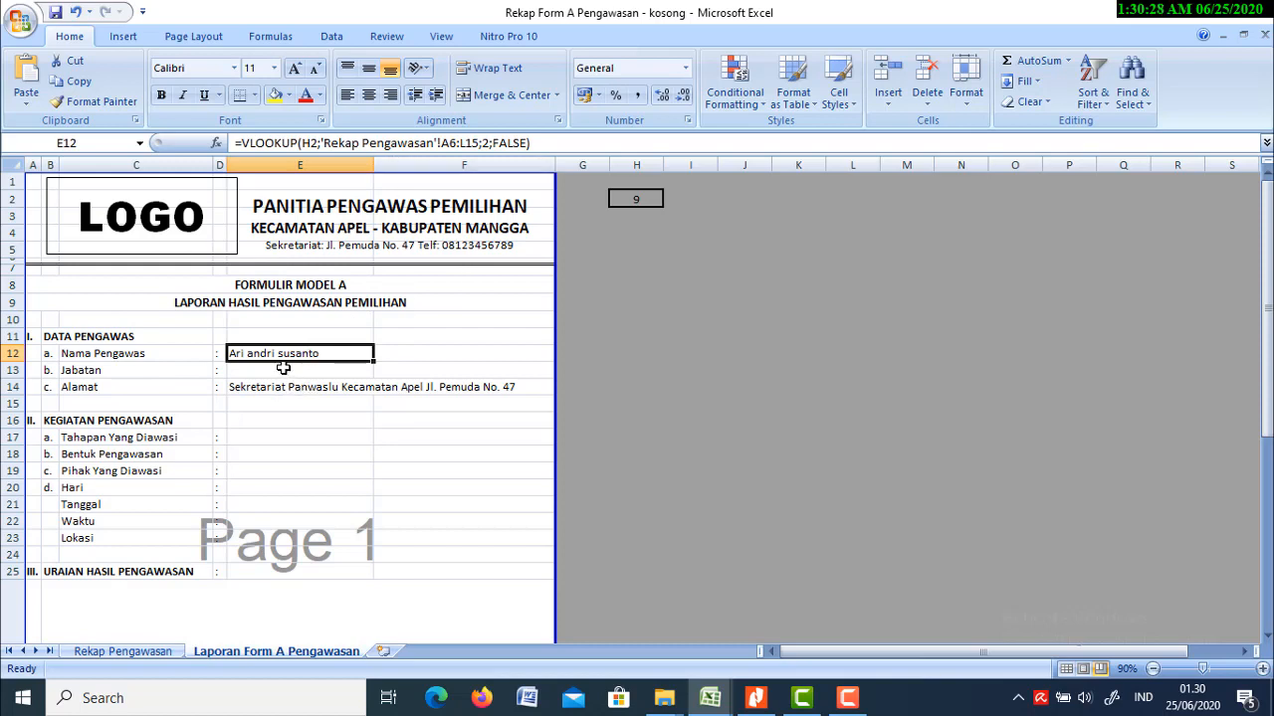
Step: Enter the formula ="Panwaslu Kelurahan/ Desa " with a trailing space inside the quotes in the Jabatan cell E13
left_click(80, 370)
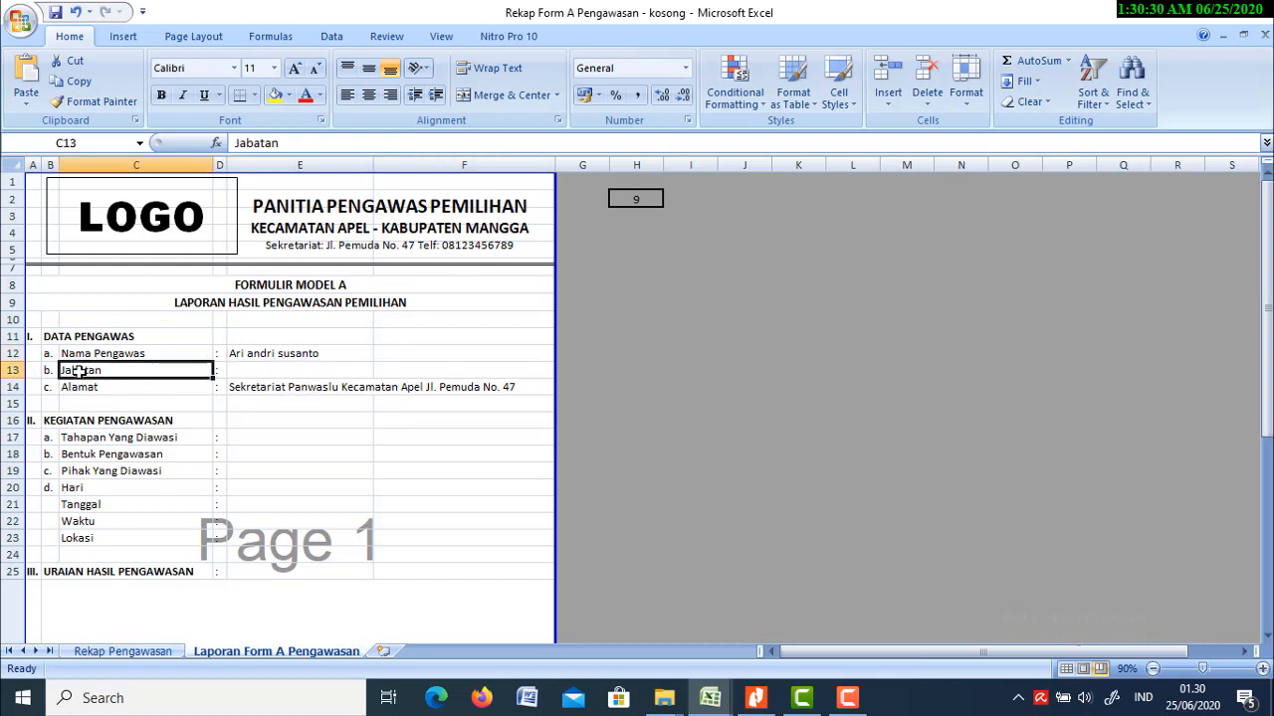
left_click(258, 370)
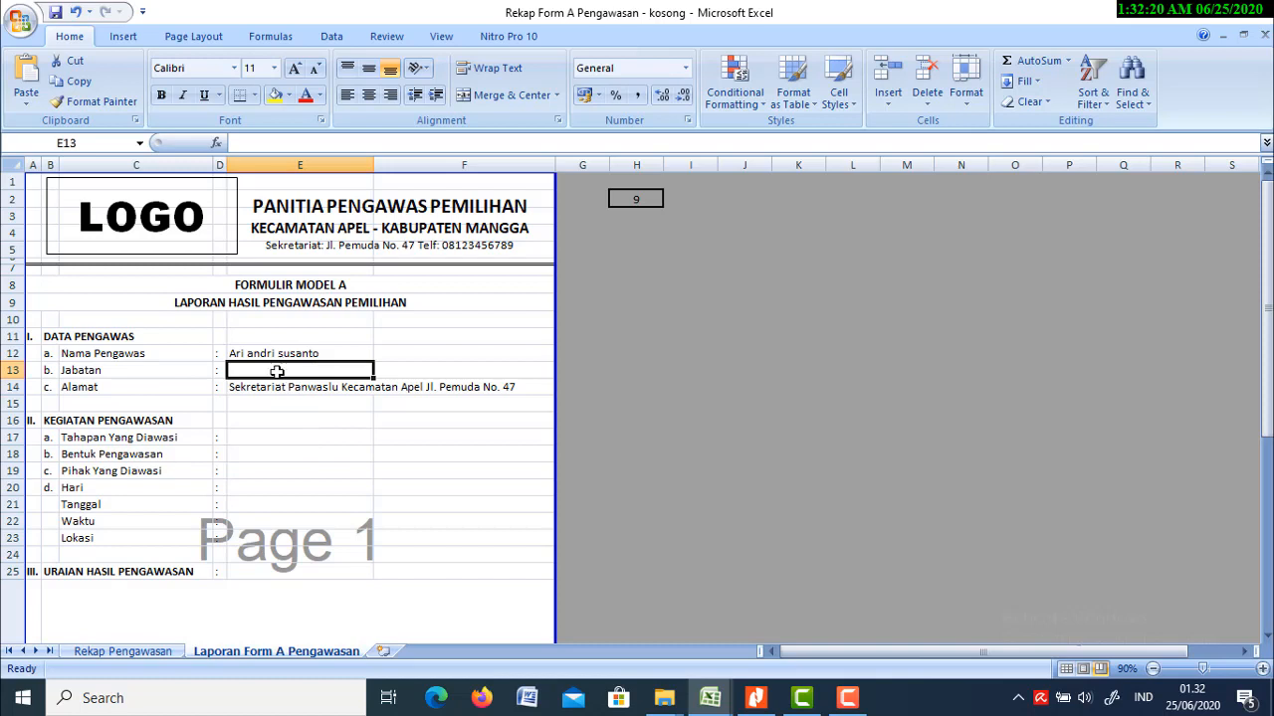
type("=")
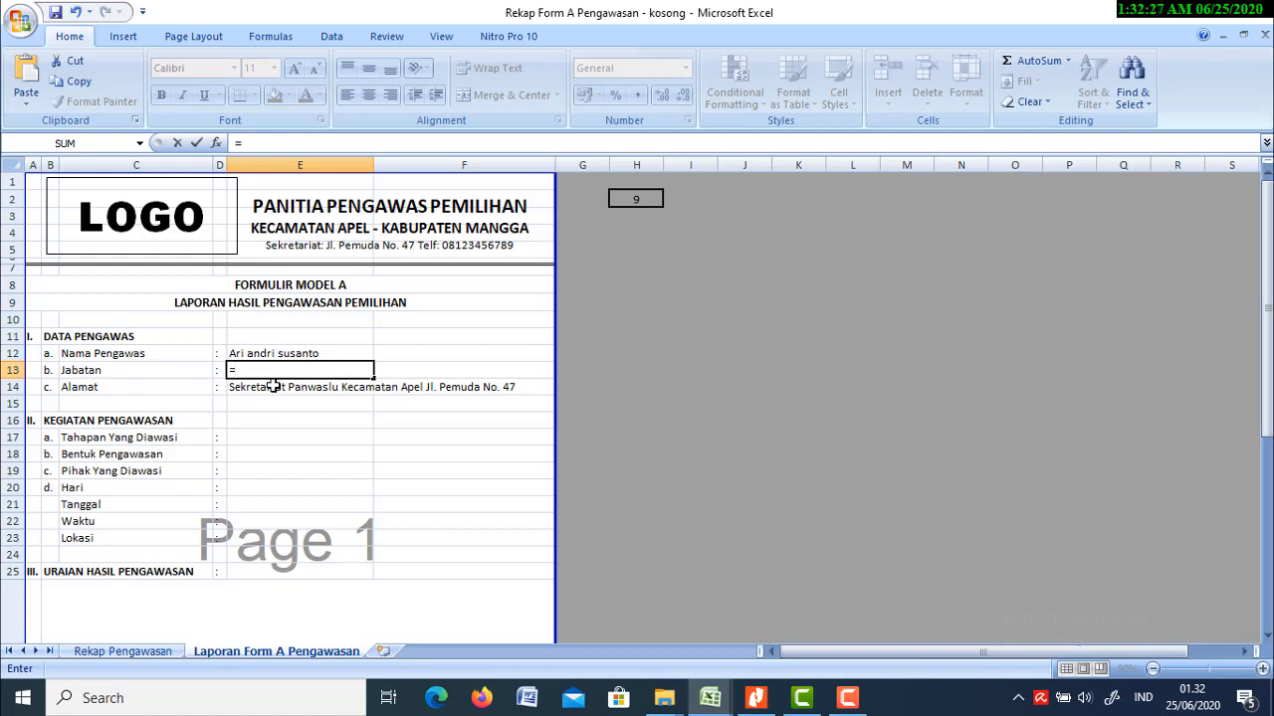
type("\"pANWASLU")
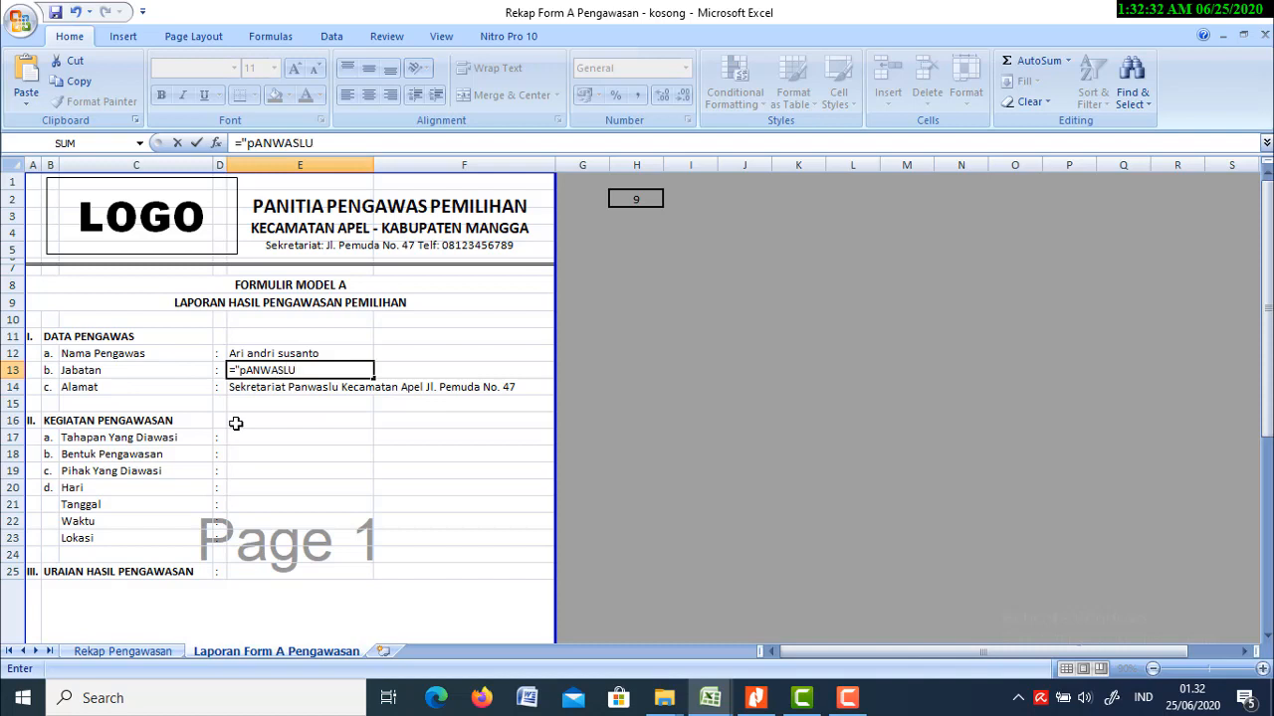
key("BackSpace")
key("BackSpace")
key("BackSpace")
key("BackSpace")
key("BackSpace")
key("BackSpace")
key("BackSpace")
type("Panwaslu Kelurahan/ Desa")
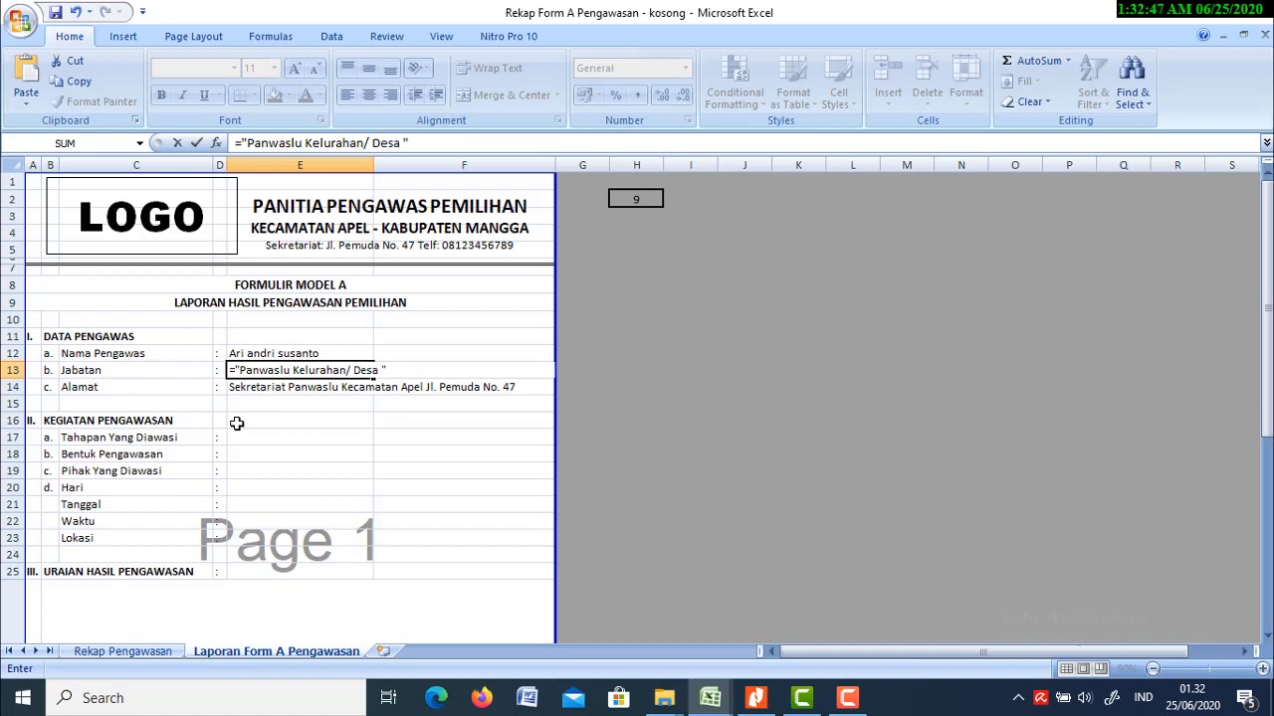
key("Return")
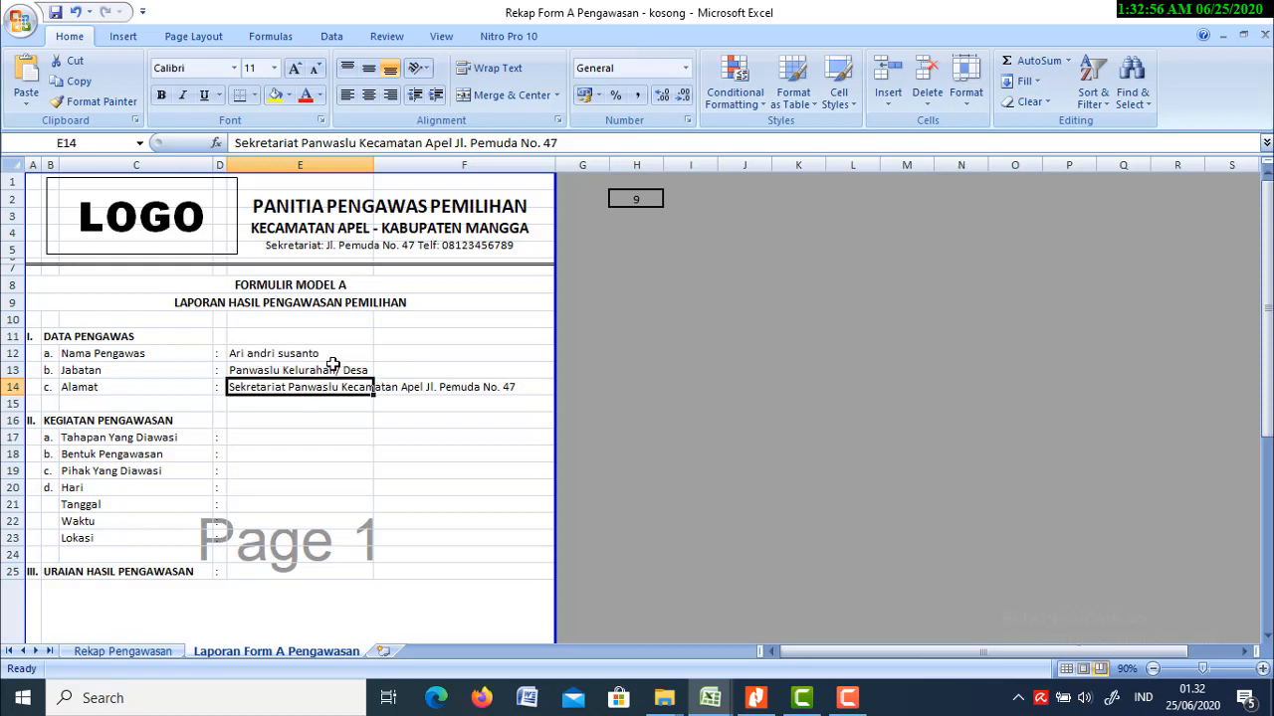
Step: Check the Wilayah Desa/Kelurahan column in Rekap Pengawasan and copy the full VLOOKUP formula text from the Nama Pengawas cell E12
left_click(139, 652)
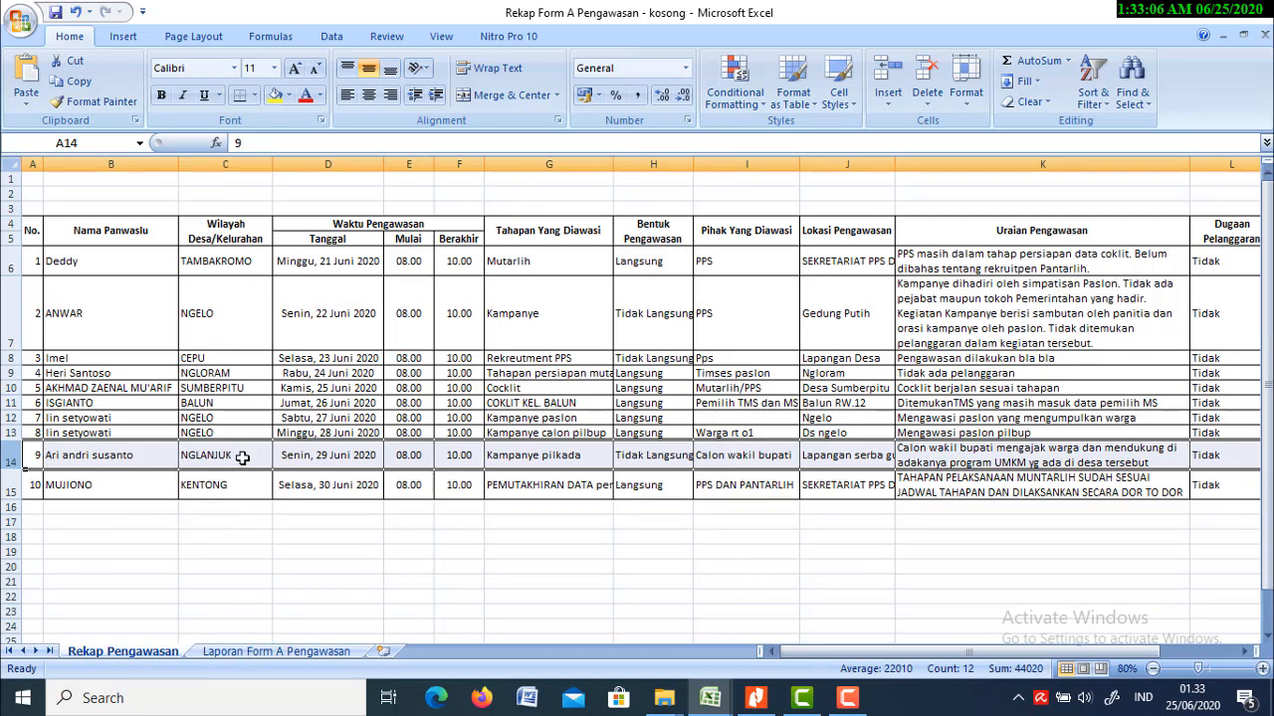
left_click(279, 652)
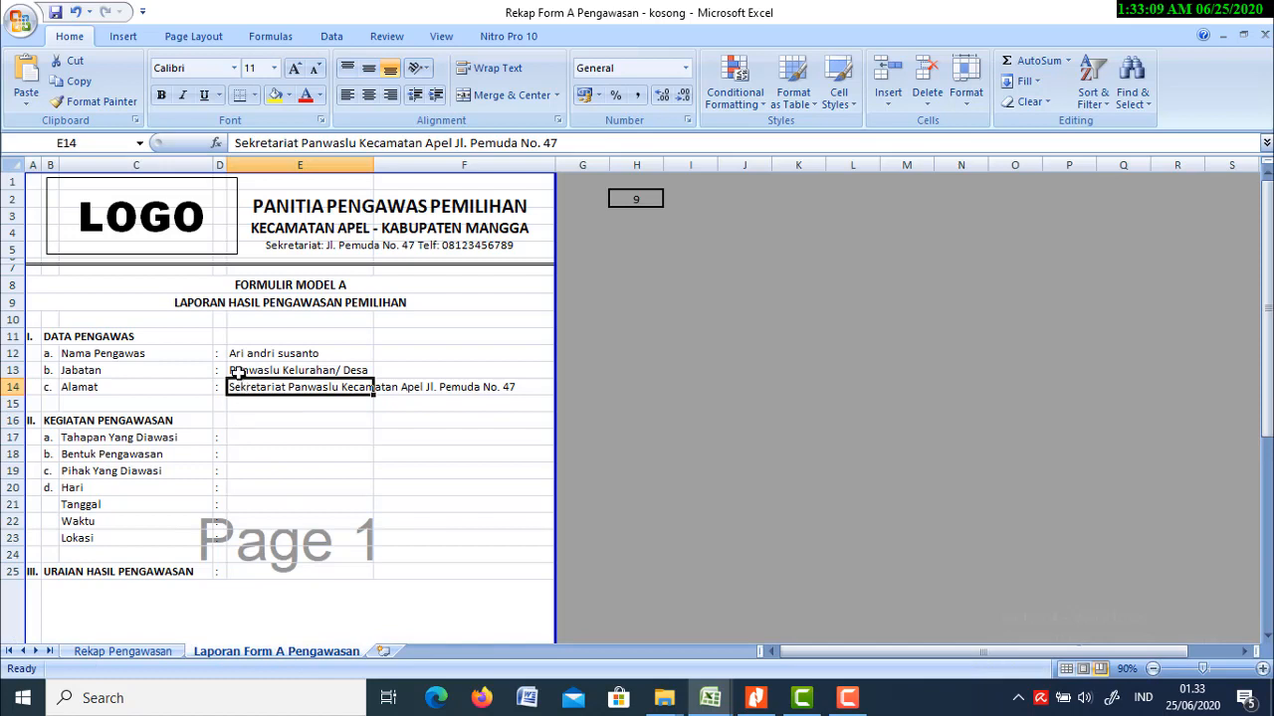
left_click(238, 373)
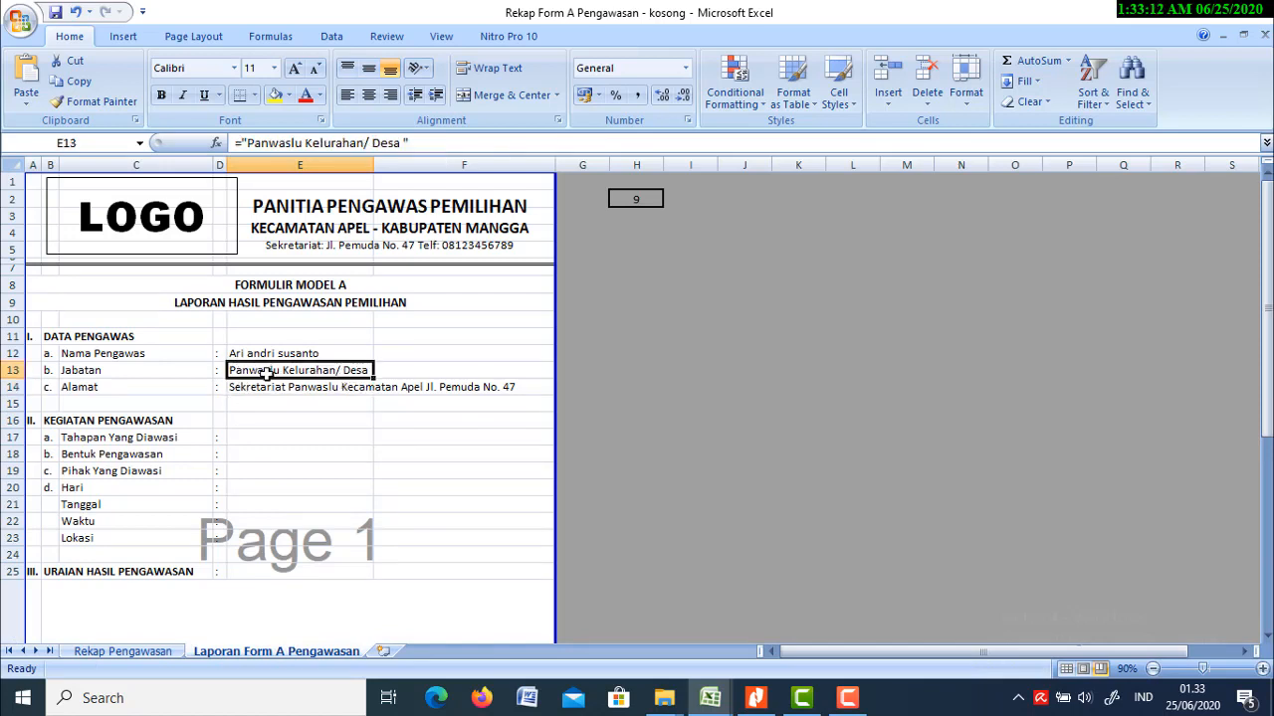
left_click(154, 651)
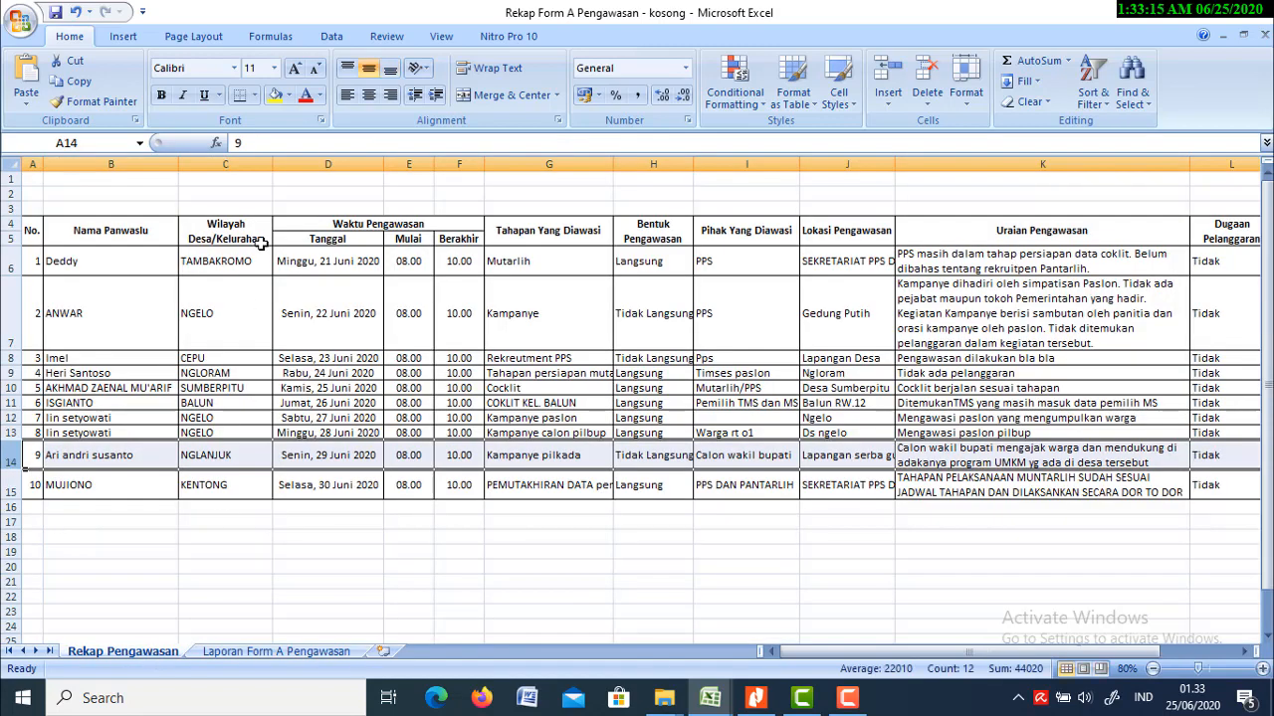
left_click(257, 651)
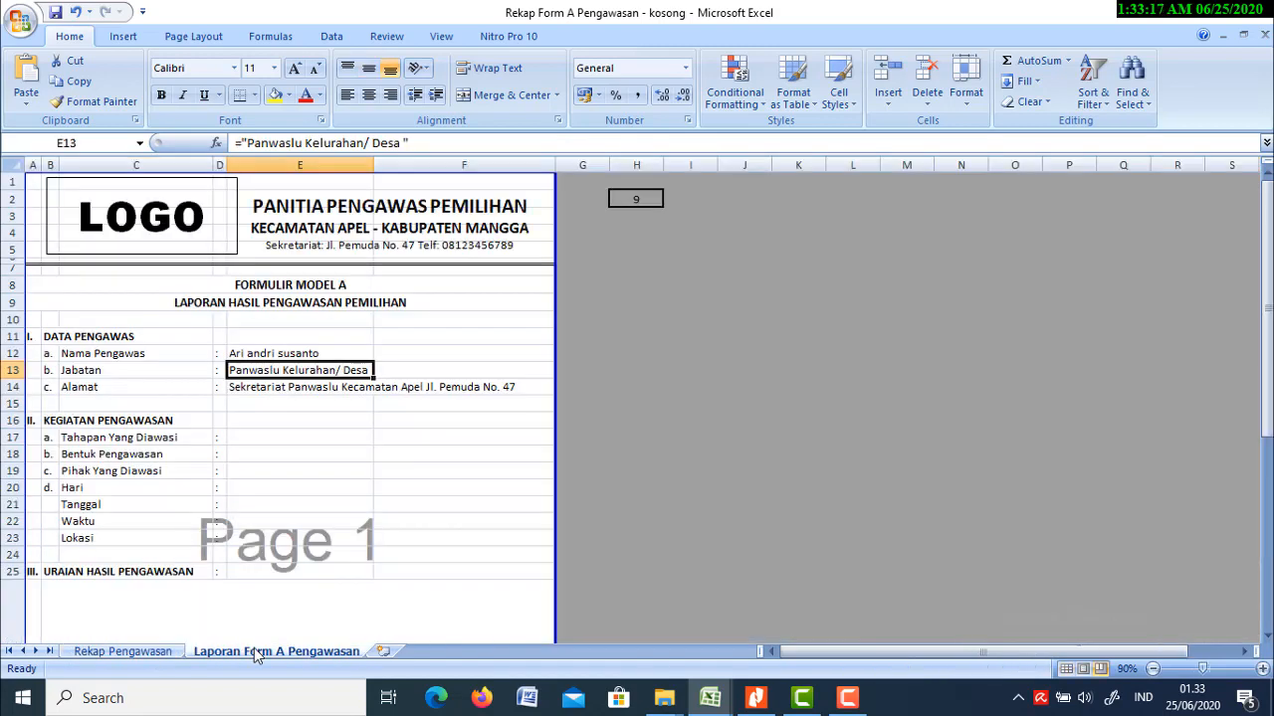
left_click(284, 352)
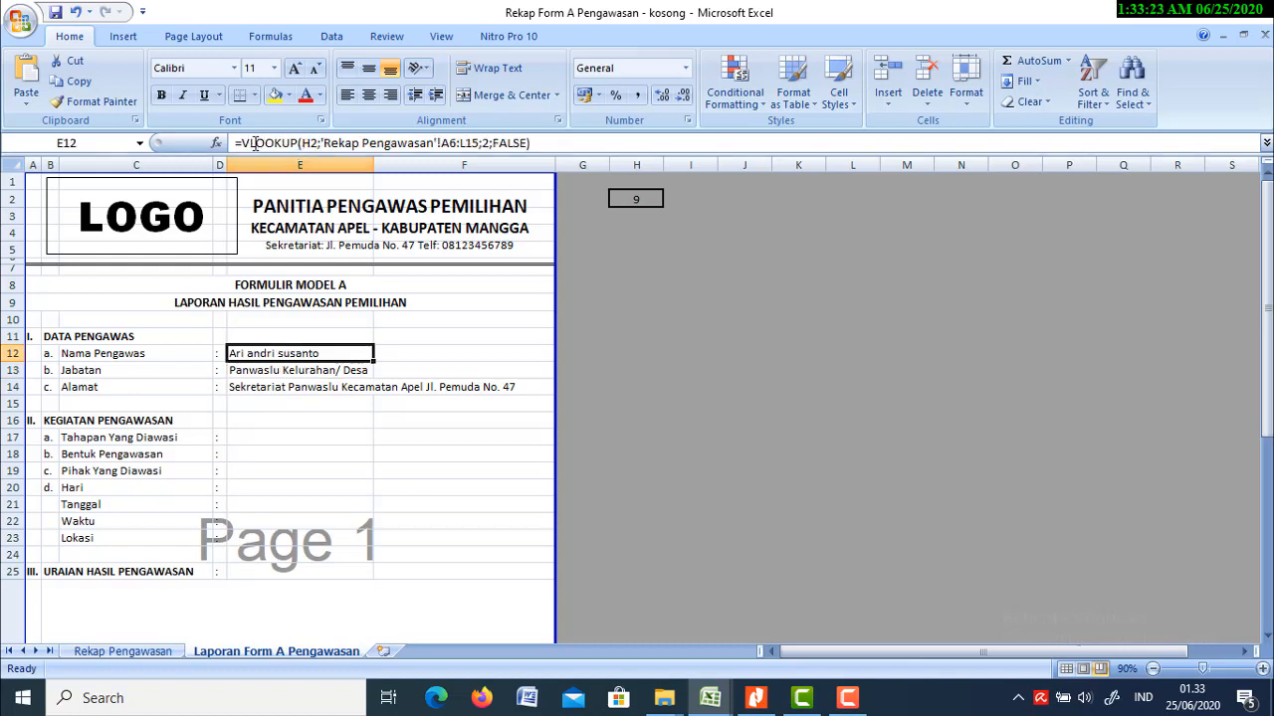
left_click(542, 142)
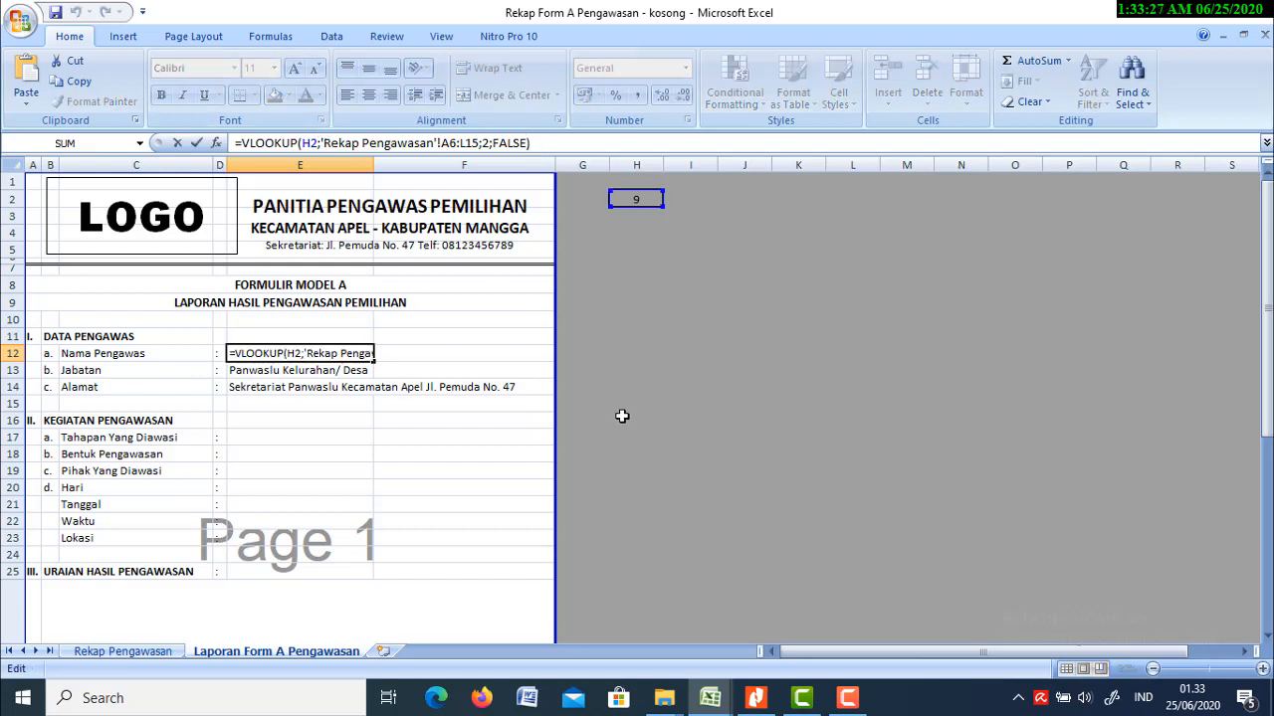
key("shift+Left")
key("shift+Left")
key("shift+Left")
key("shift+Left")
key("shift+Left")
key("shift+Left")
key("shift+Left")
key("shift+Left")
key("shift+Left")
key("shift+Left")
key("shift+Left")
key("shift+Left")
key("shift+Left")
key("shift+Left")
key("shift+Left")
key("shift+Left")
key("shift+Left")
key("shift+Left")
key("shift+Left")
key("shift+Left")
key("shift+Left")
key("shift+Left")
key("shift+Left")
key("shift+Left")
key("shift+Left")
key("shift+Left")
key("shift+Left")
key("shift+Left")
key("shift+Left")
key("shift+Left")
key("shift+Left")
key("shift+Left")
key("shift+Left")
key("shift+Left")
key("shift+Left")
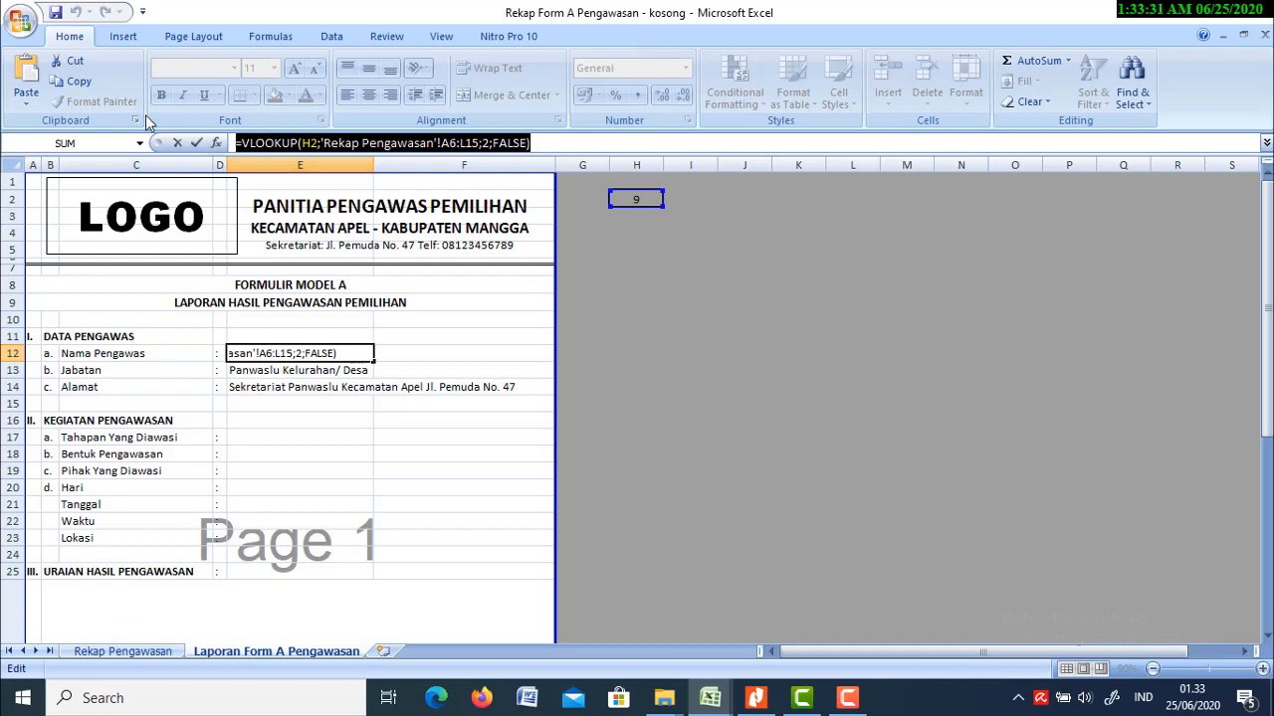
left_click(79, 84)
key("Escape")
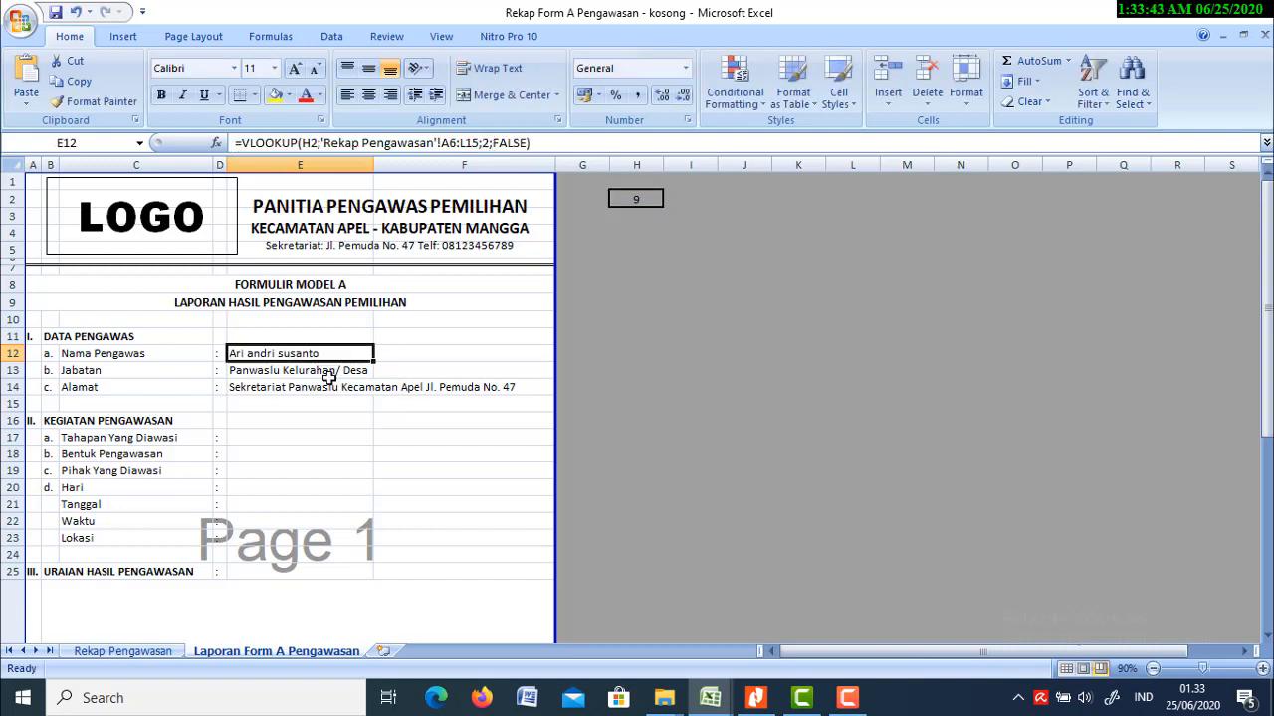
Step: Append & and the copied VLOOKUP formula, without its equals sign, to the Jabatan text formula in E13
left_click(246, 373)
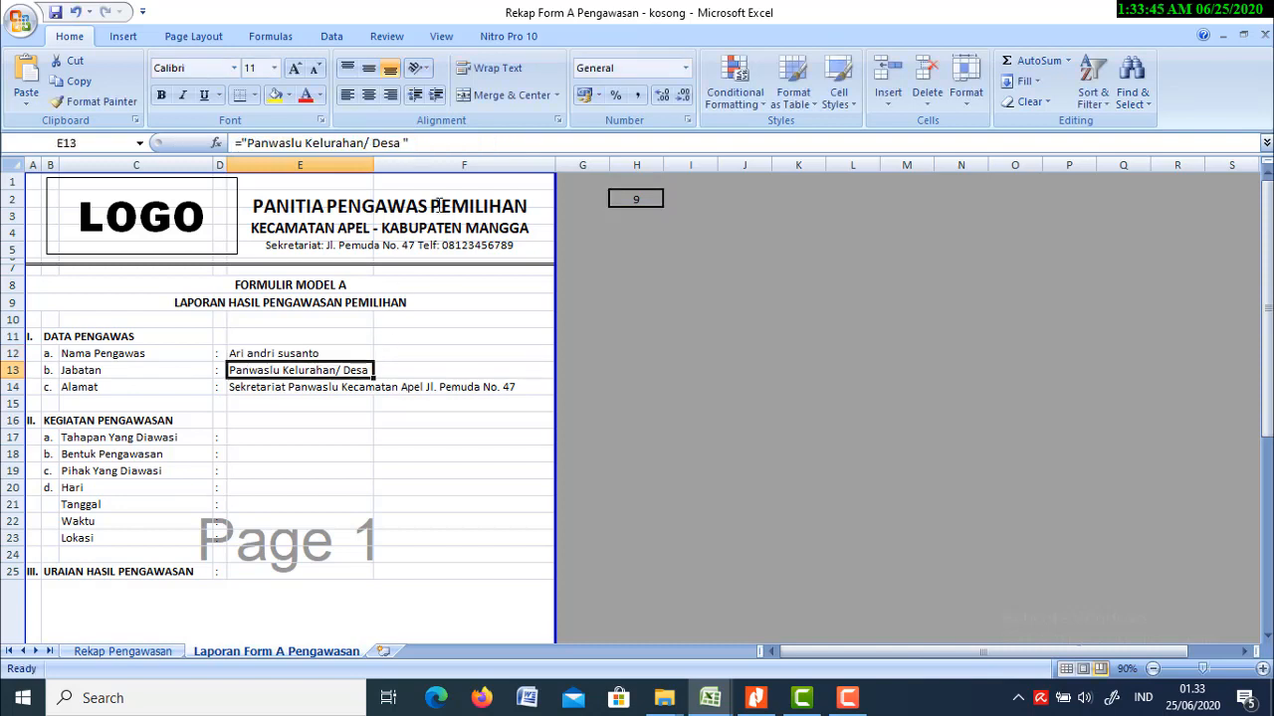
left_click(443, 144)
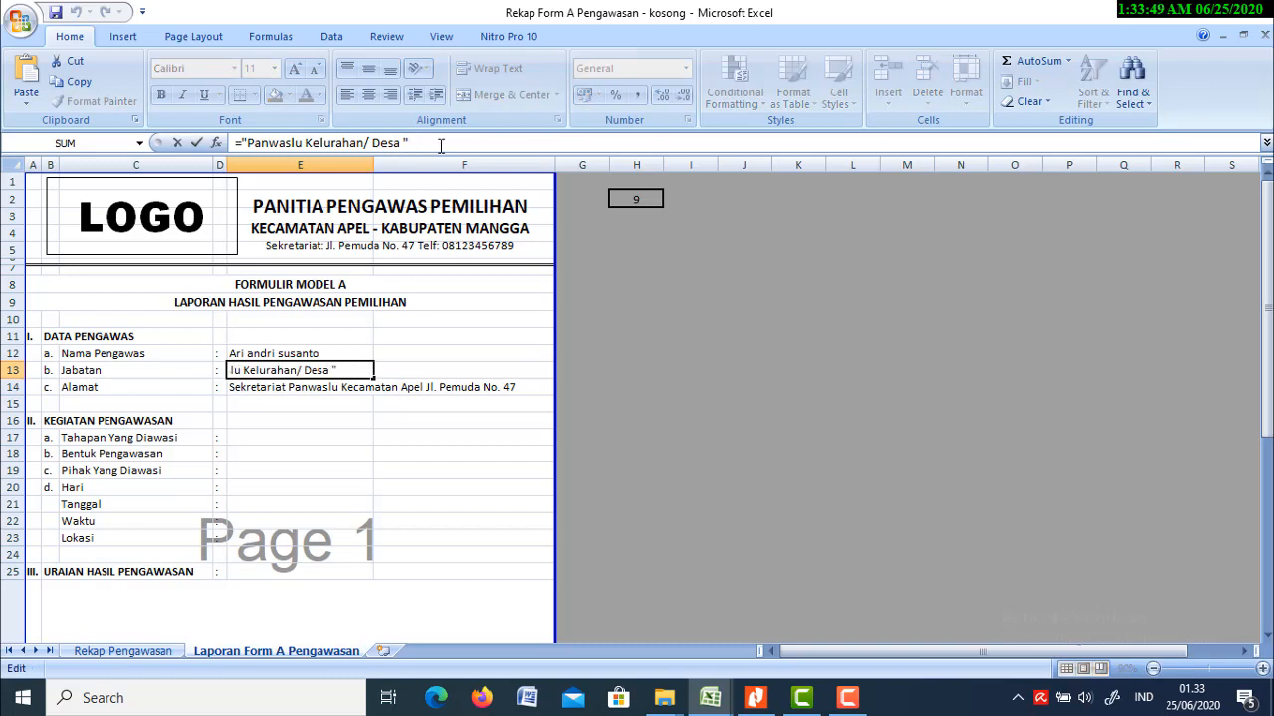
type("&V")
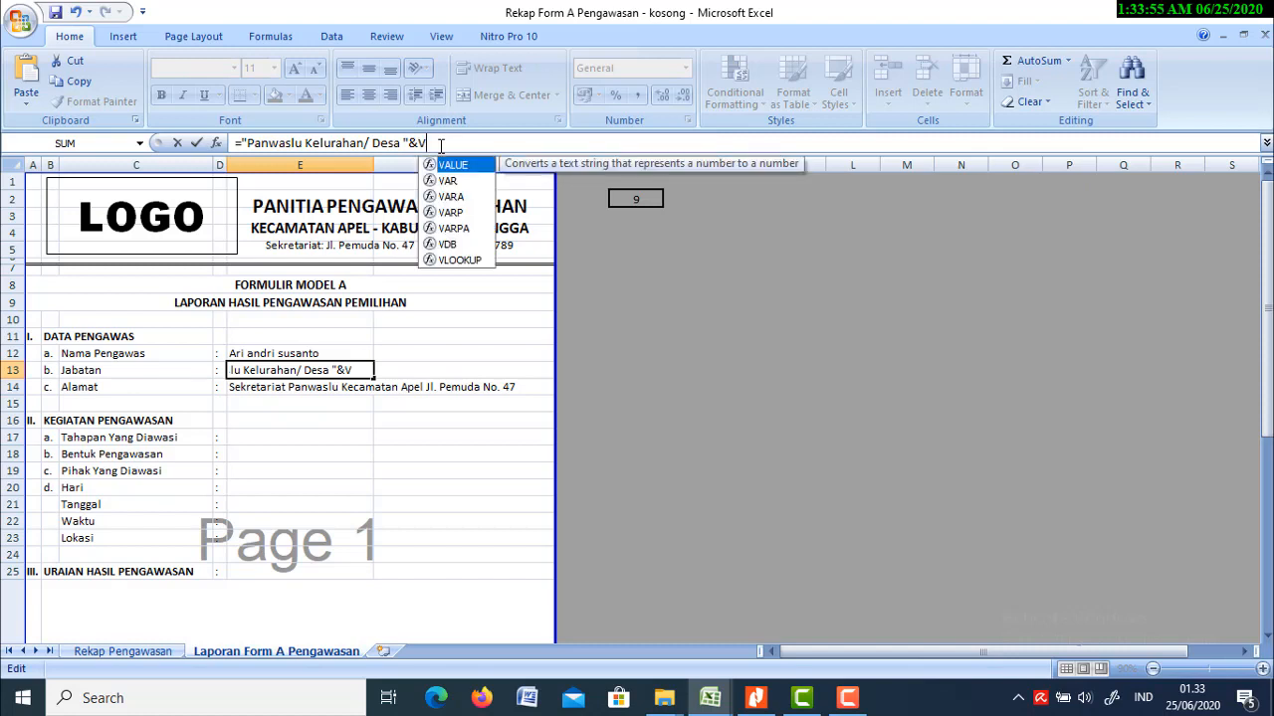
key("BackSpace")
key("ctrl+v")
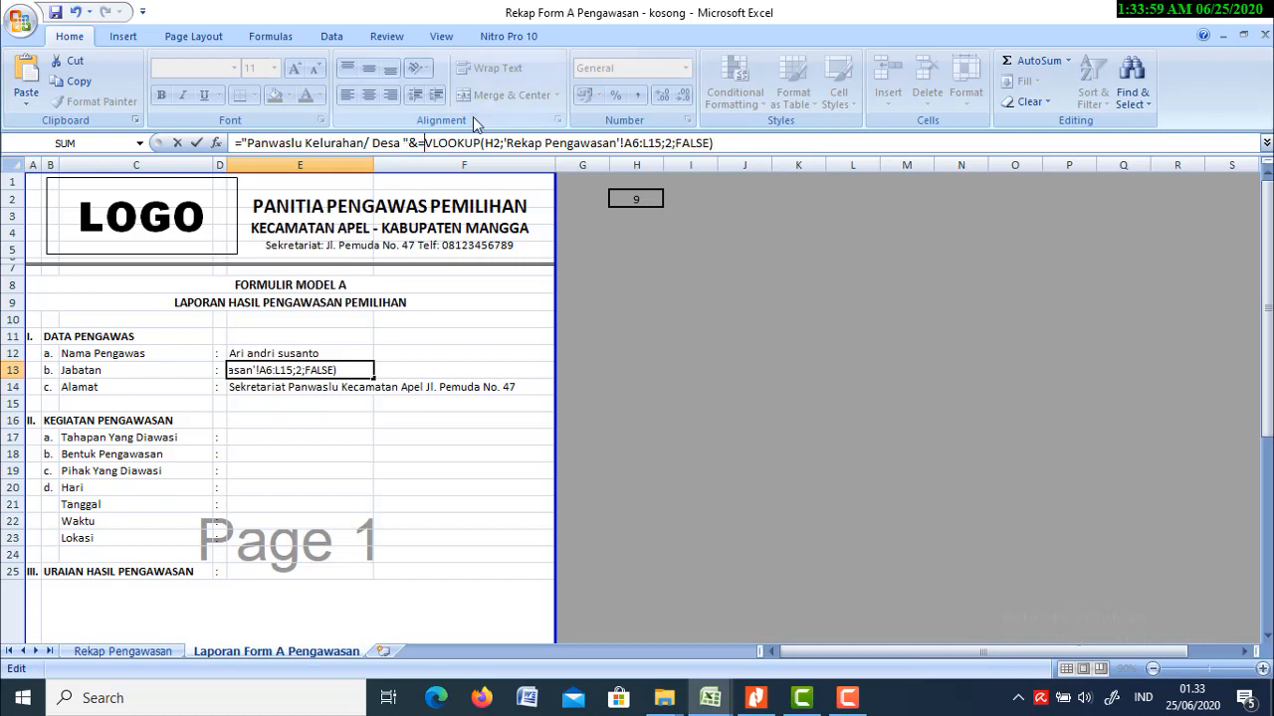
key("BackSpace")
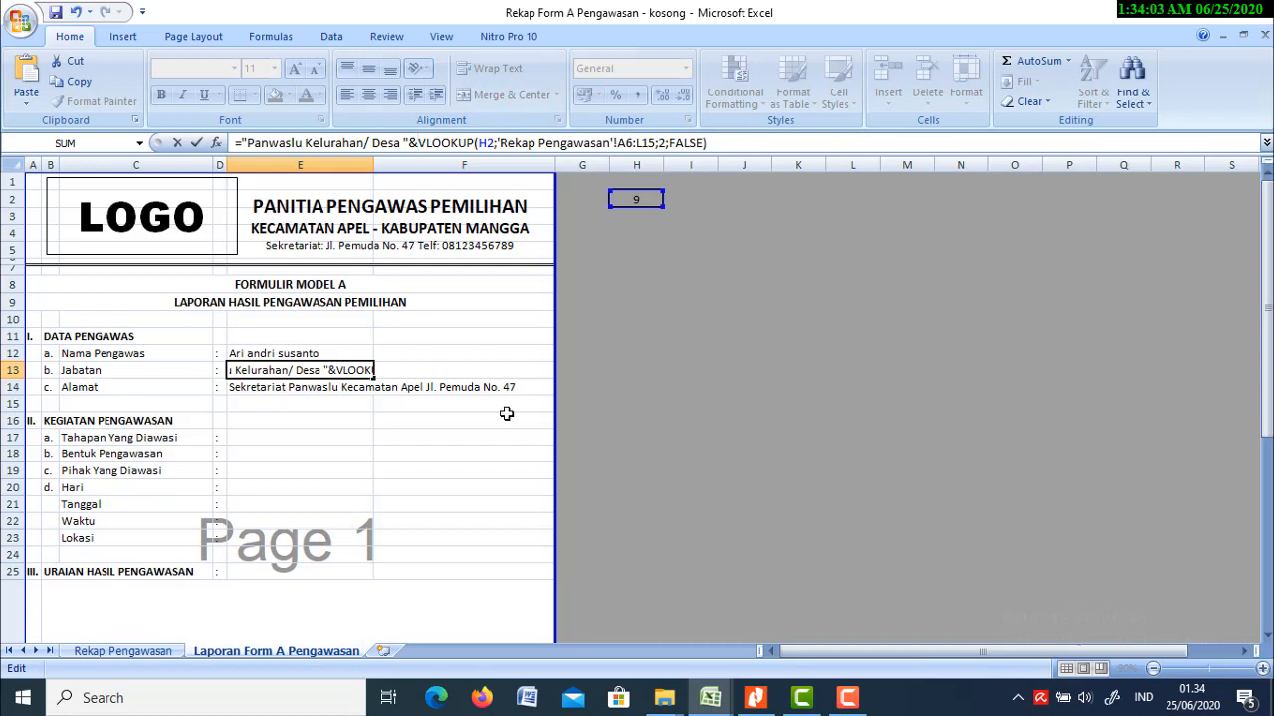
key("Return")
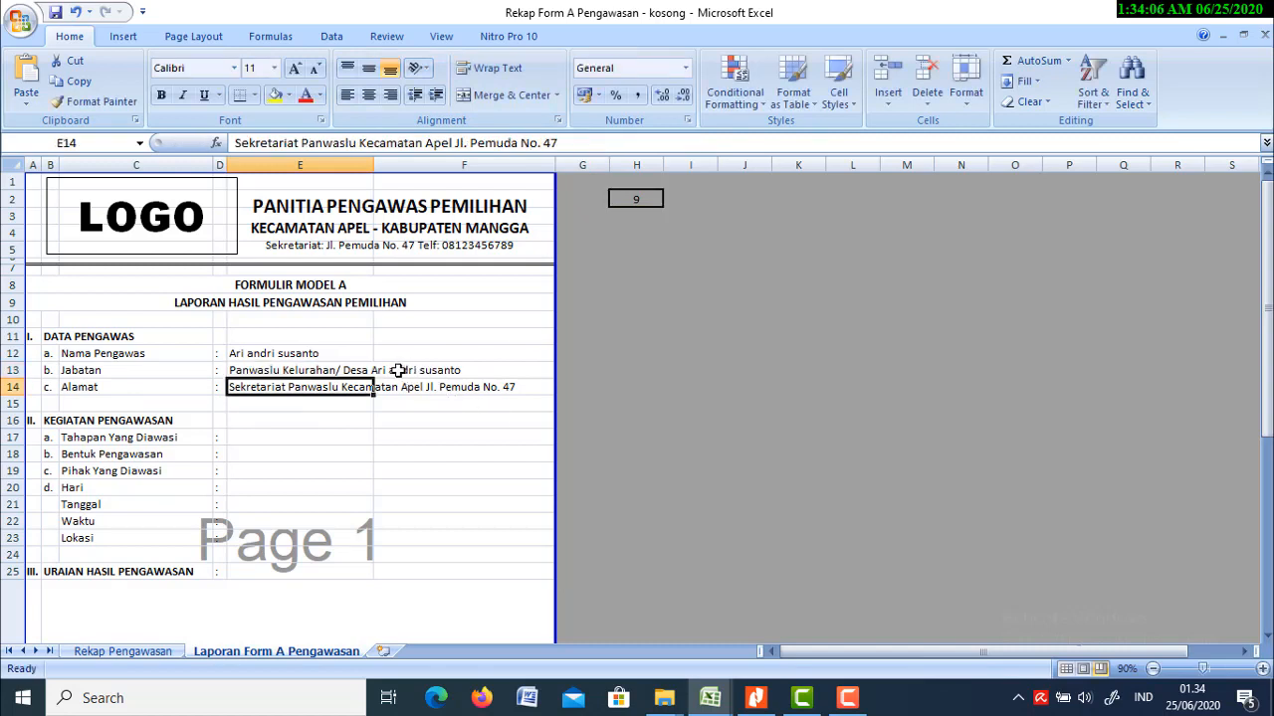
Step: Count the columns to Wilayah Desa/Kelurahan in Rekap Pengawasan and set the VLOOKUP column index in E13 to 3
left_click(254, 372)
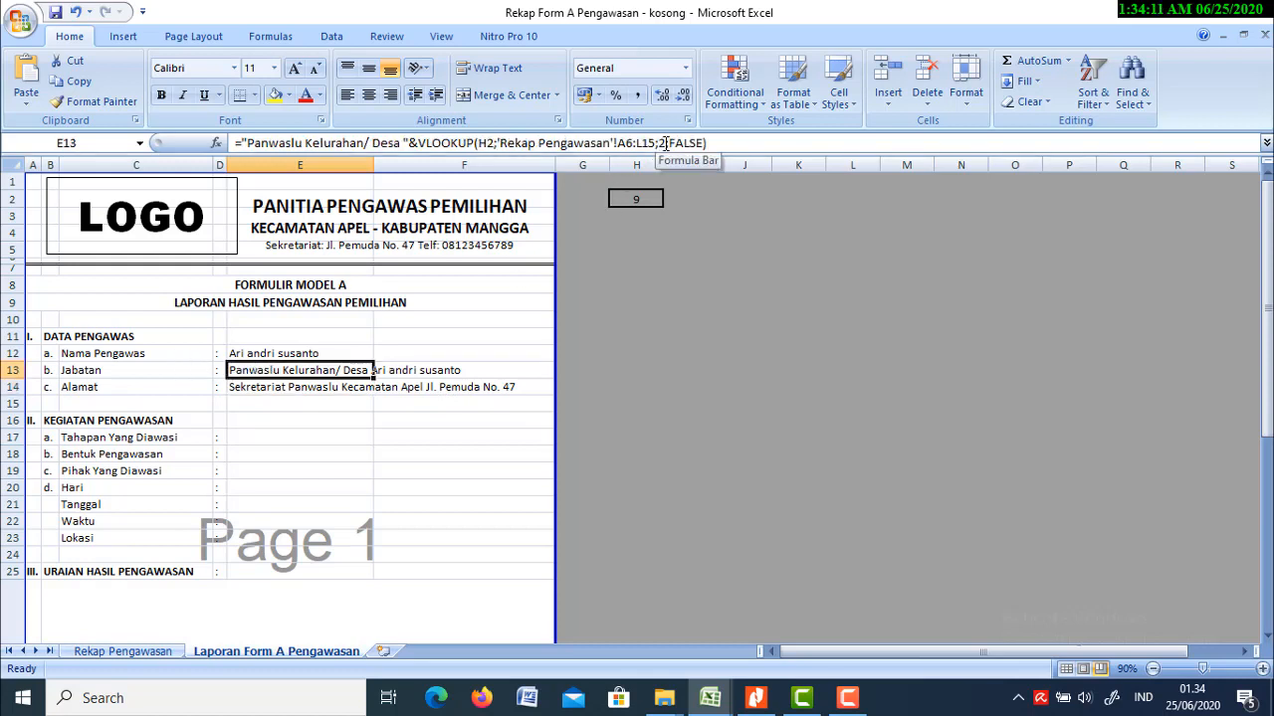
left_click(133, 651)
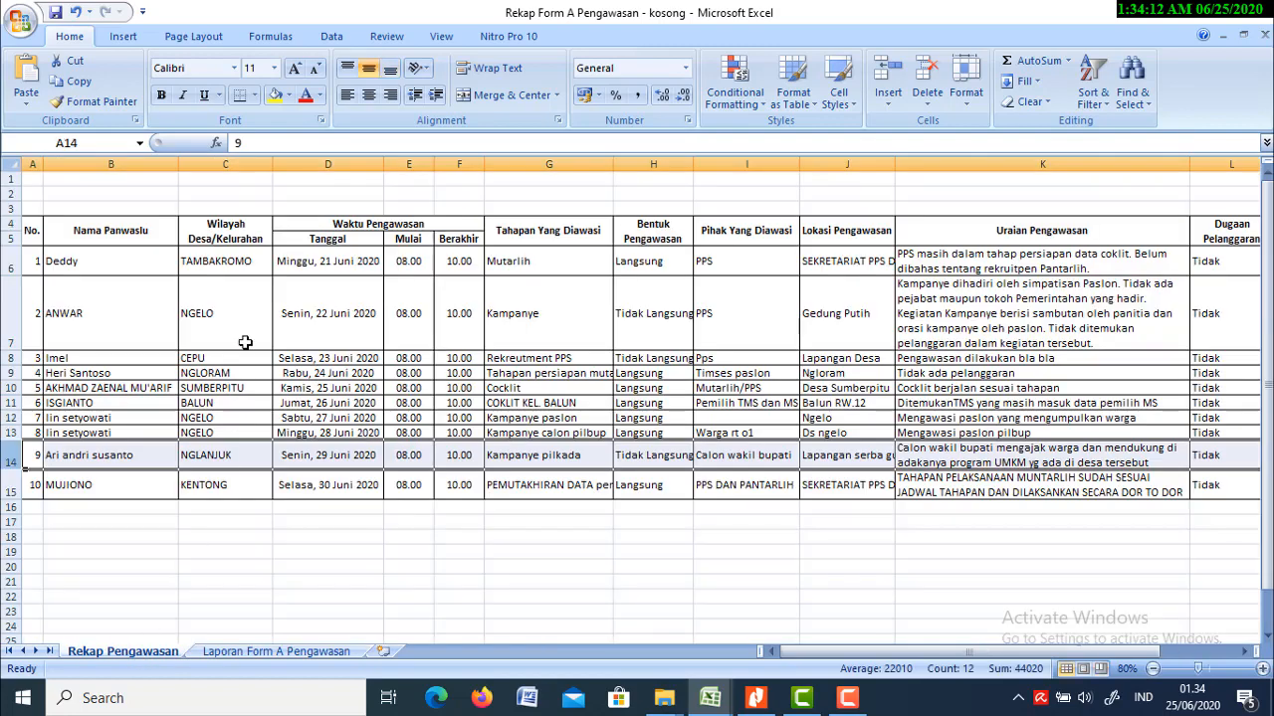
left_click(31, 162)
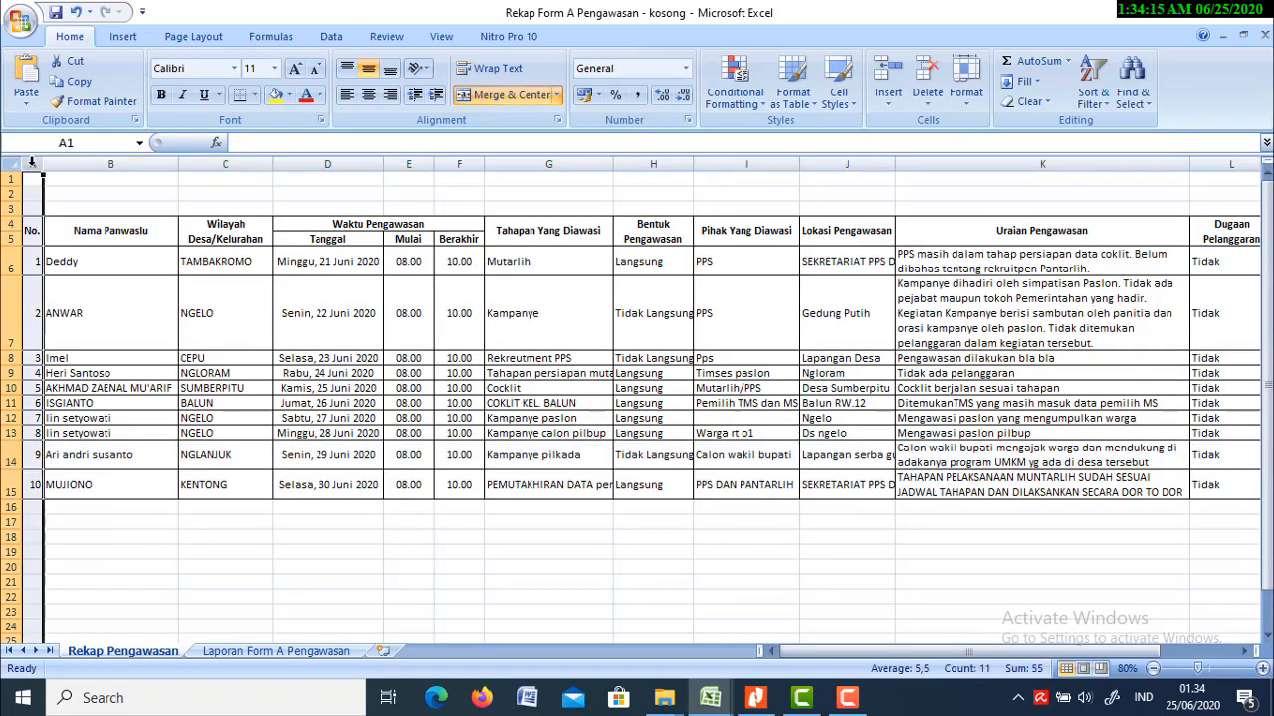
left_click(102, 163)
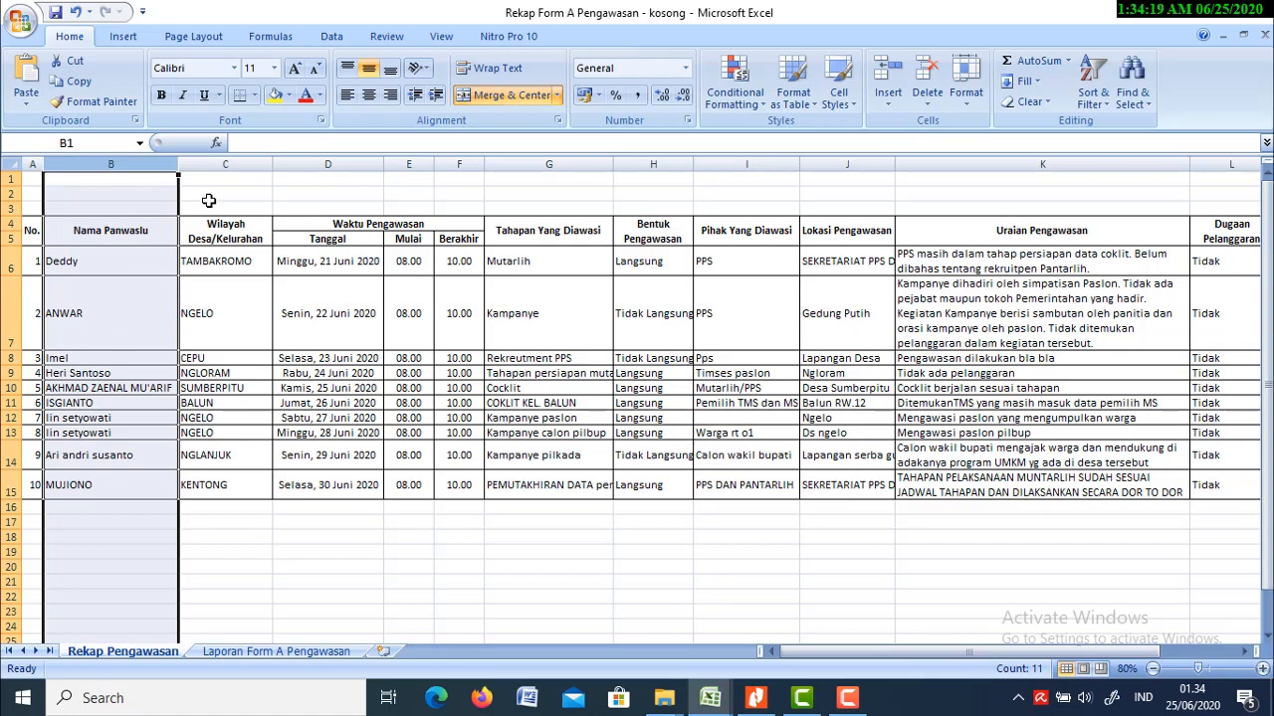
left_click(227, 163)
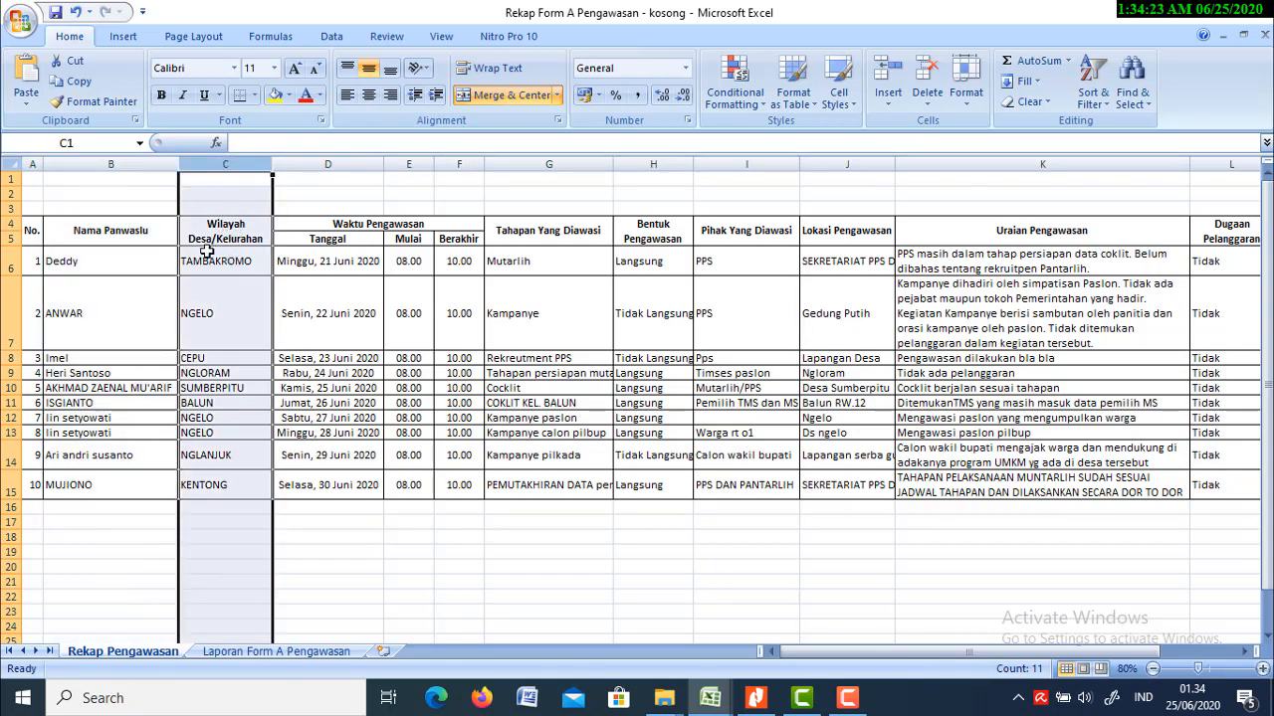
left_click(276, 652)
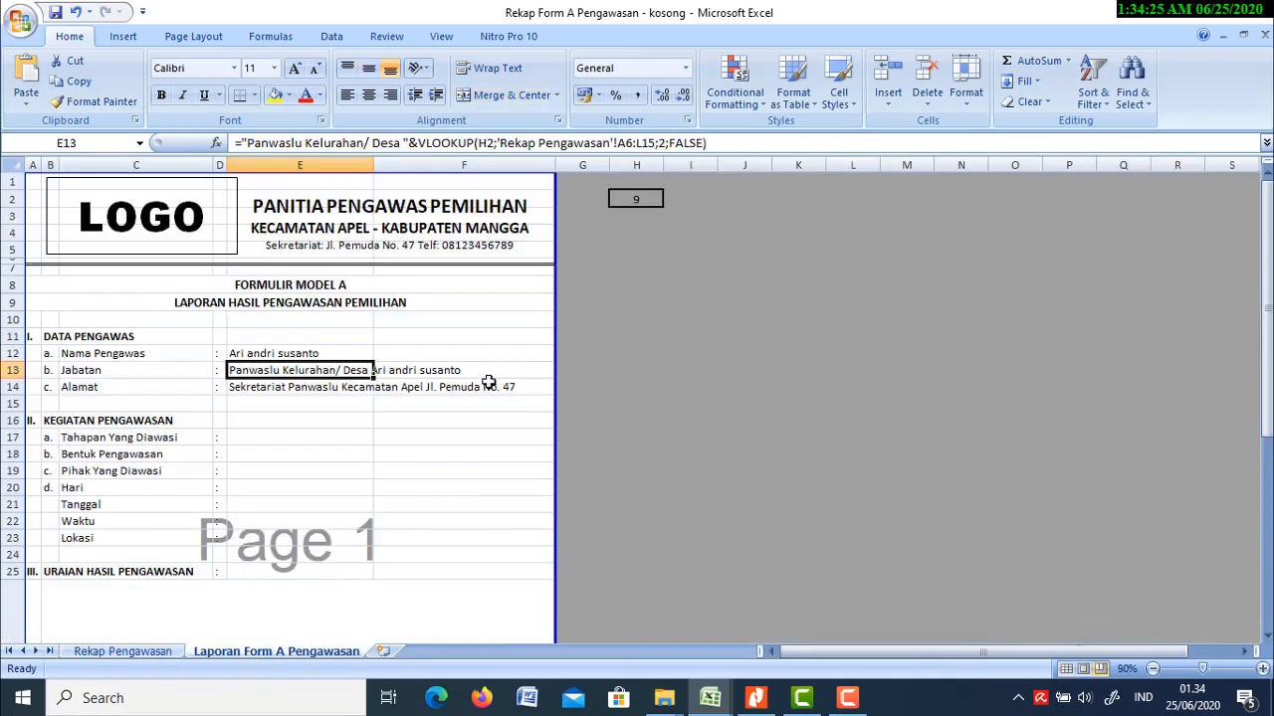
left_click(660, 143)
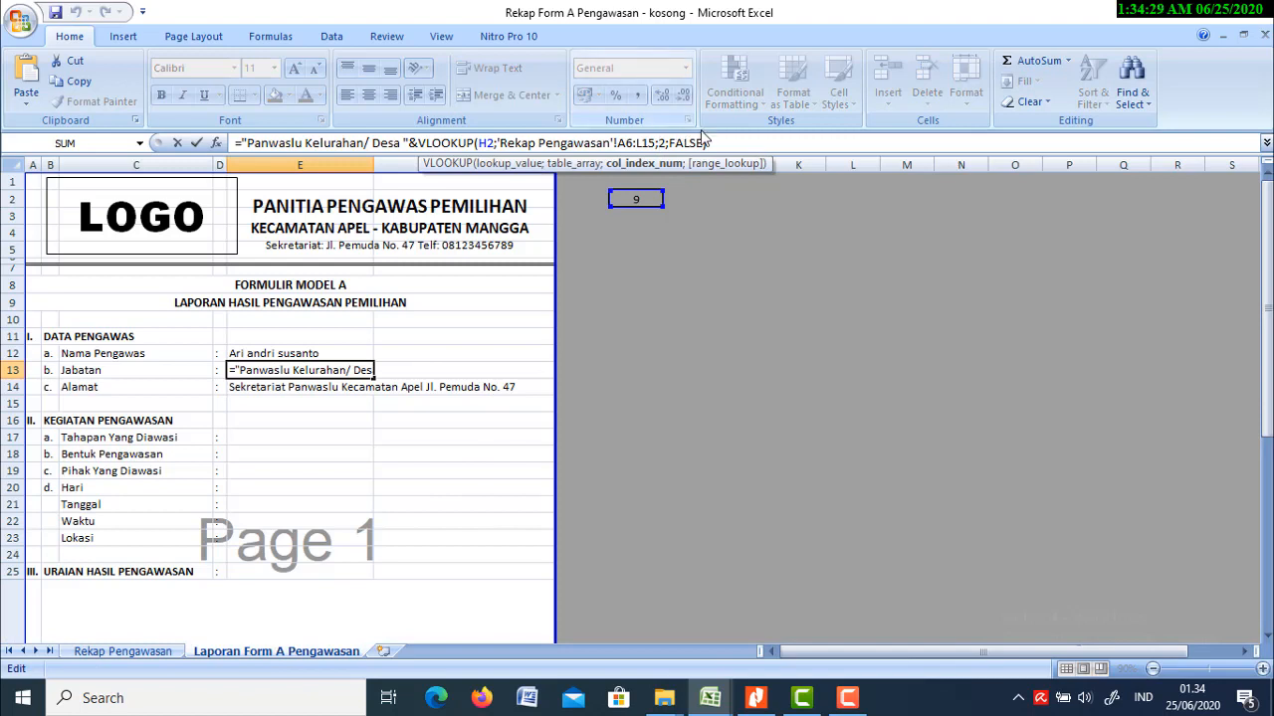
key("Delete")
type("3")
key("Return")
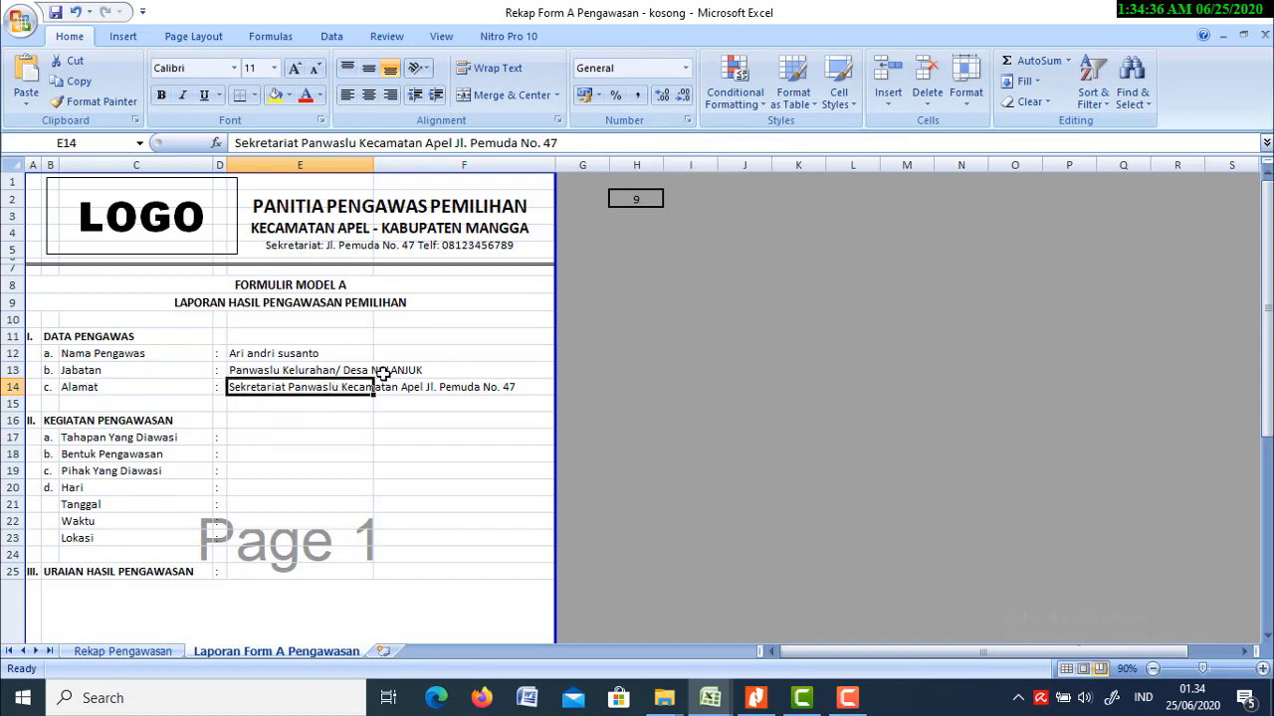
Step: Set the lookup number in H2 to 2 and compare the form's Nama Pengawas and Jabatan with record 2 in Rekap Pengawasan
left_click(246, 371)
left_click(633, 199)
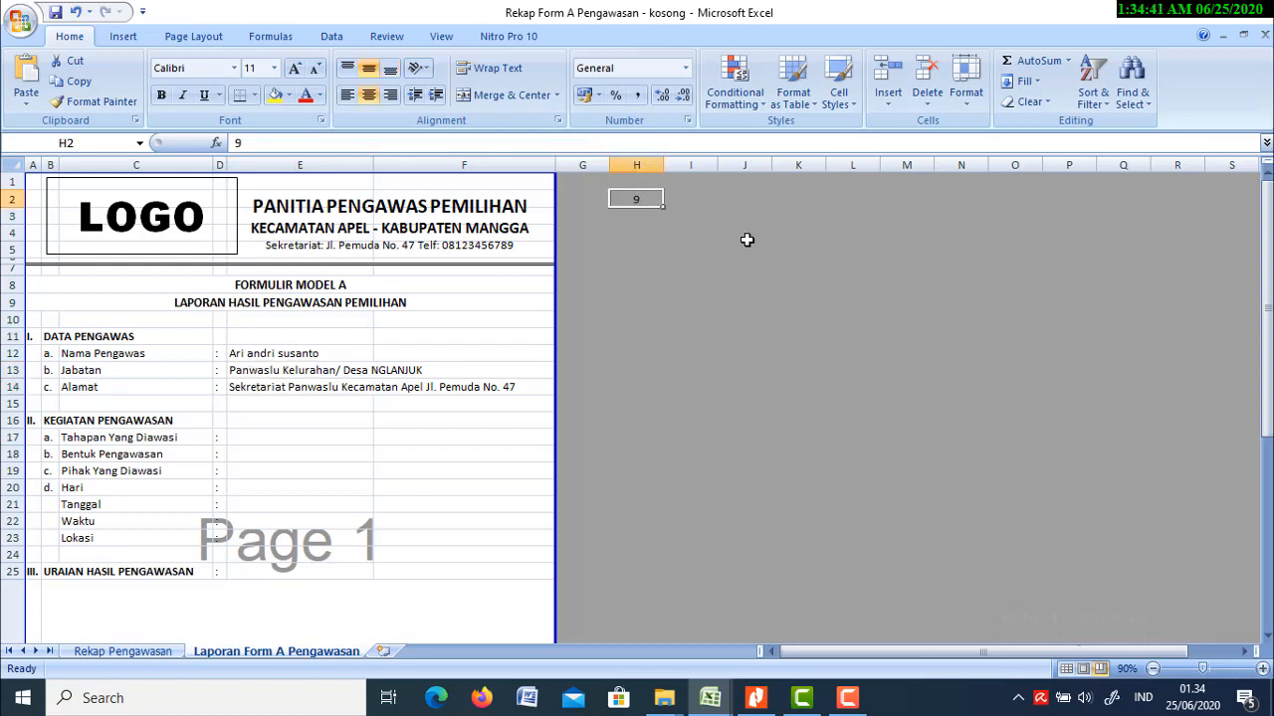
type("2")
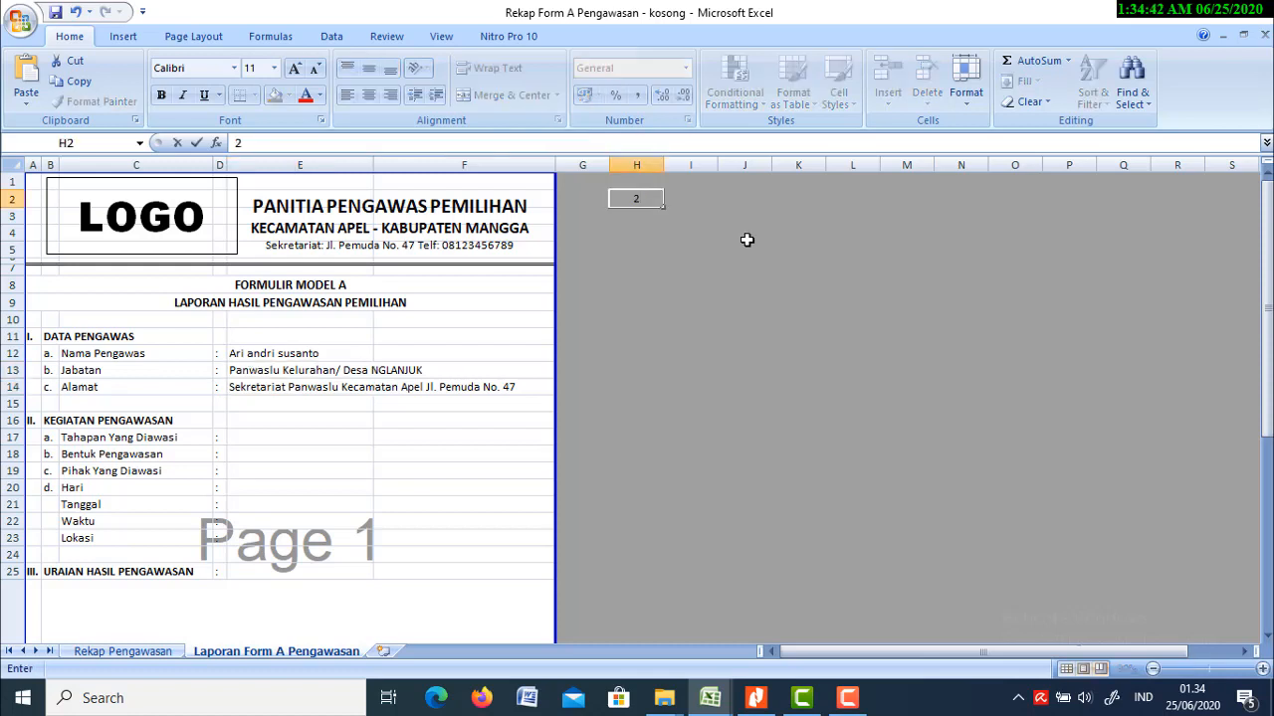
key("Return")
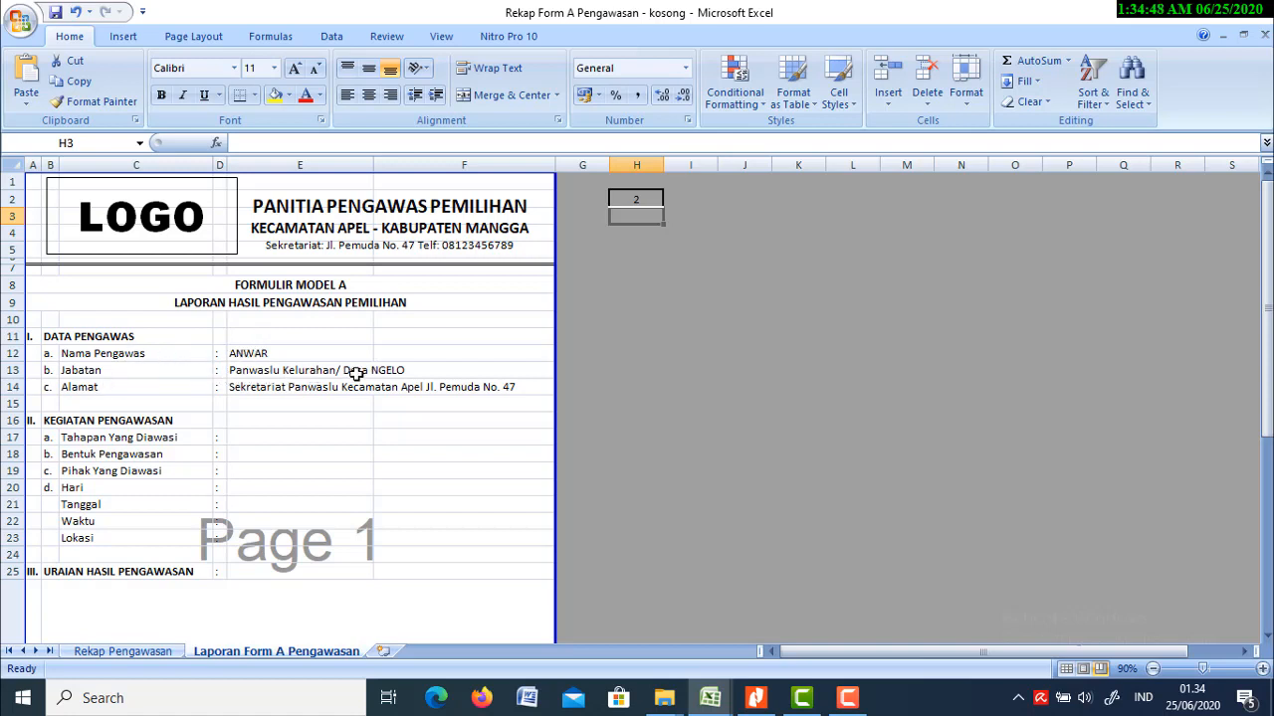
left_click(120, 655)
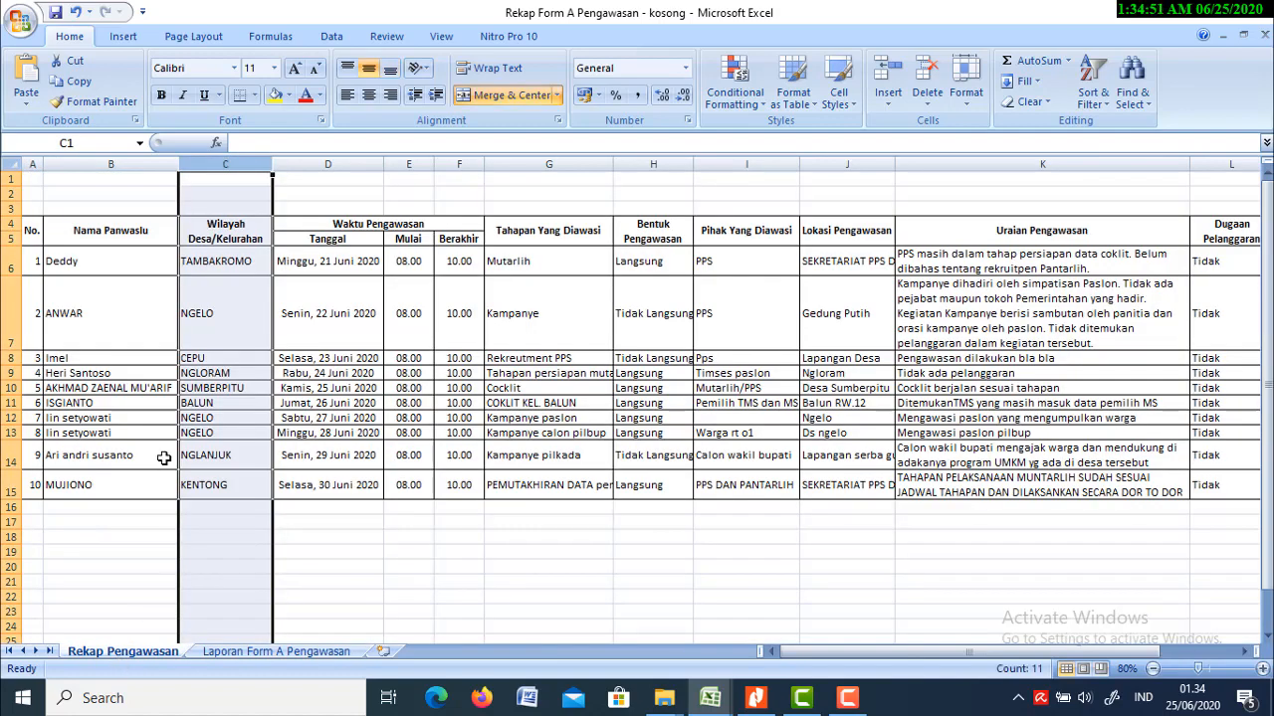
left_click(9, 317)
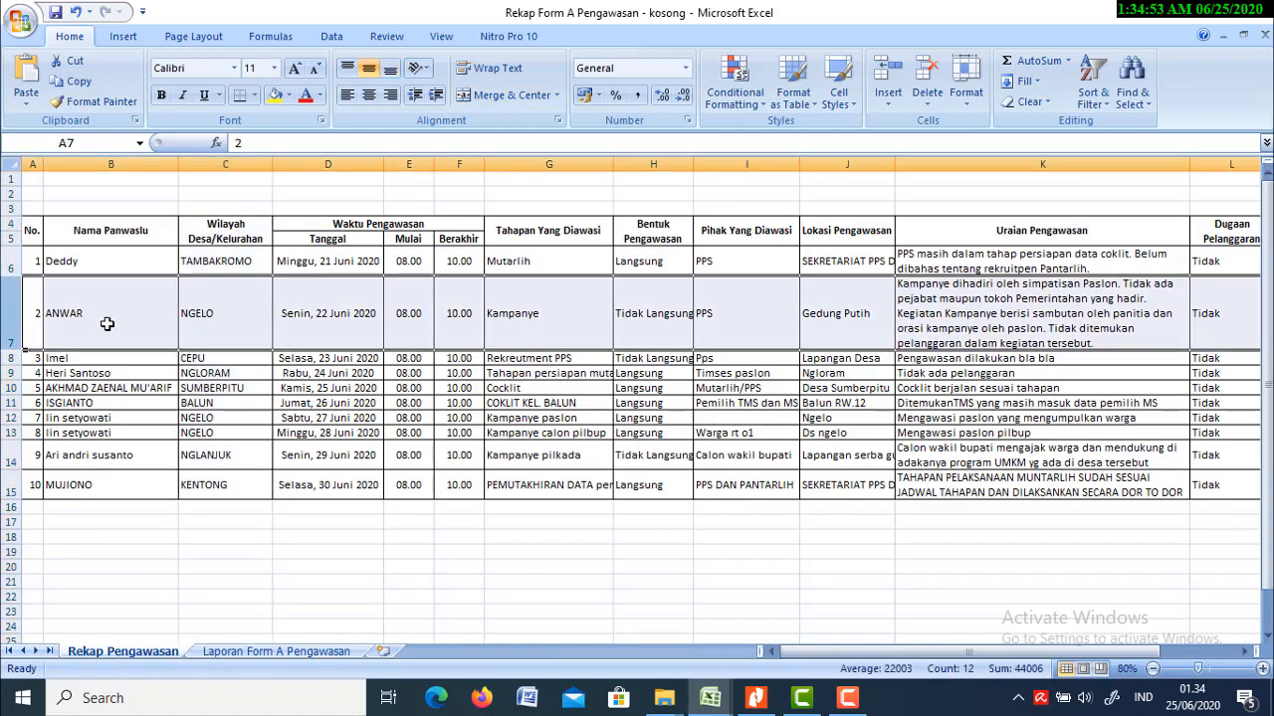
left_click(336, 653)
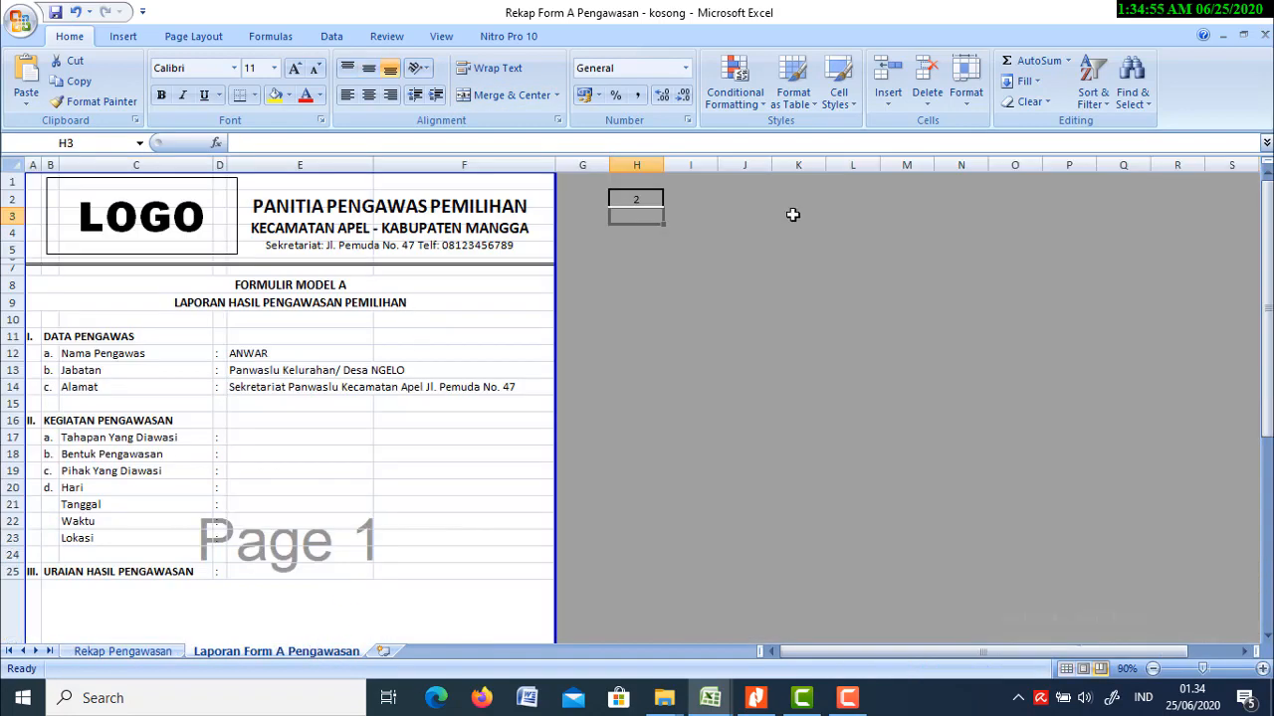
Step: Review the fixed Alamat text in row 14 and the remaining fields further down the report form
left_click(575, 353)
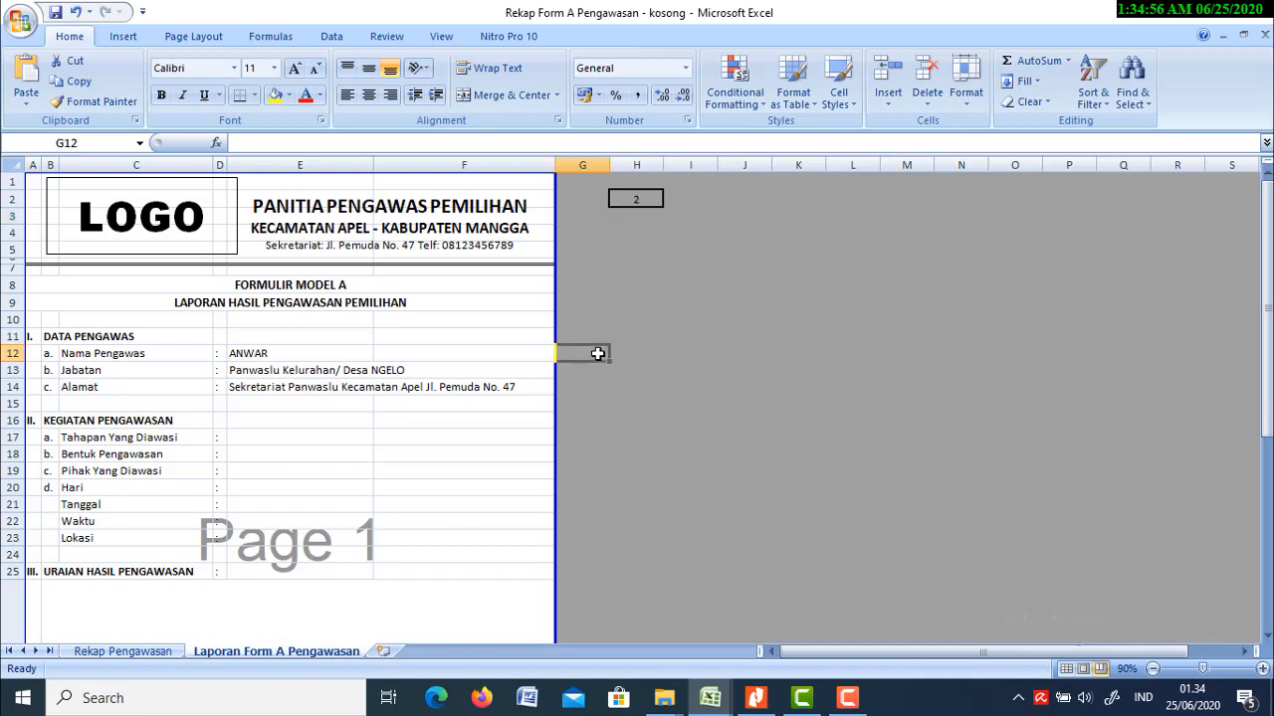
left_click(252, 389)
left_click(92, 388)
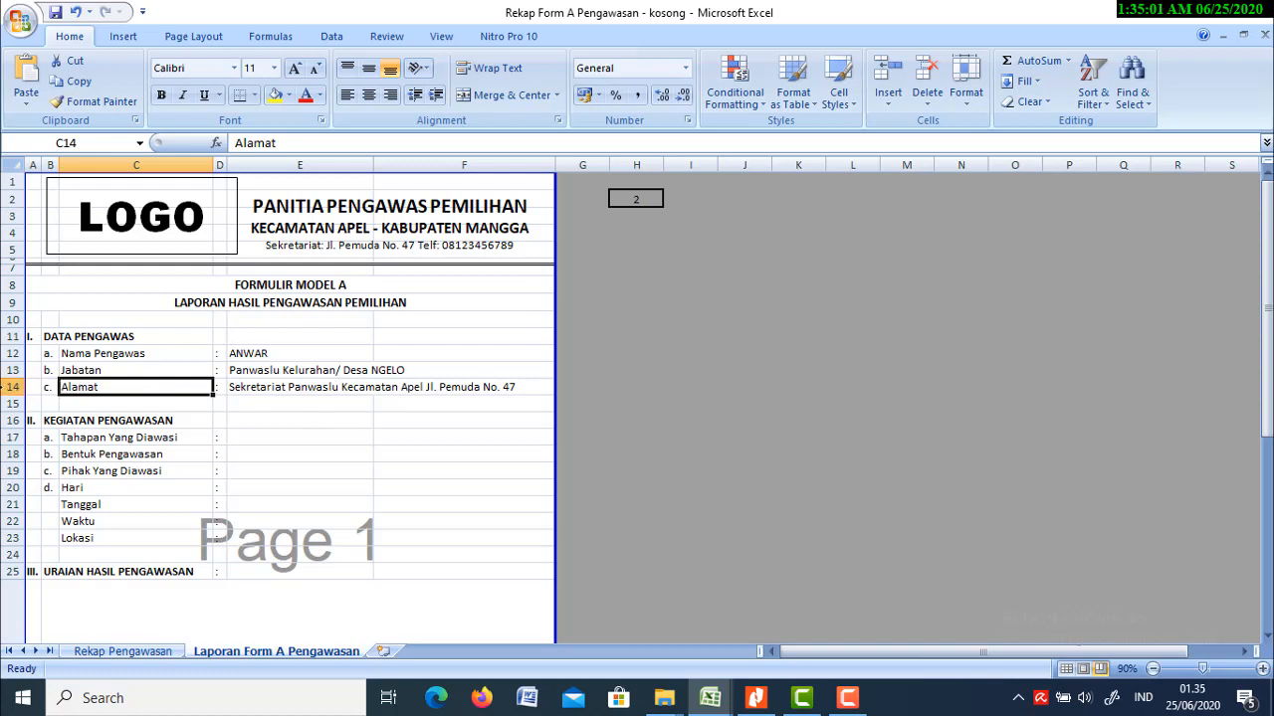
left_click(8, 387)
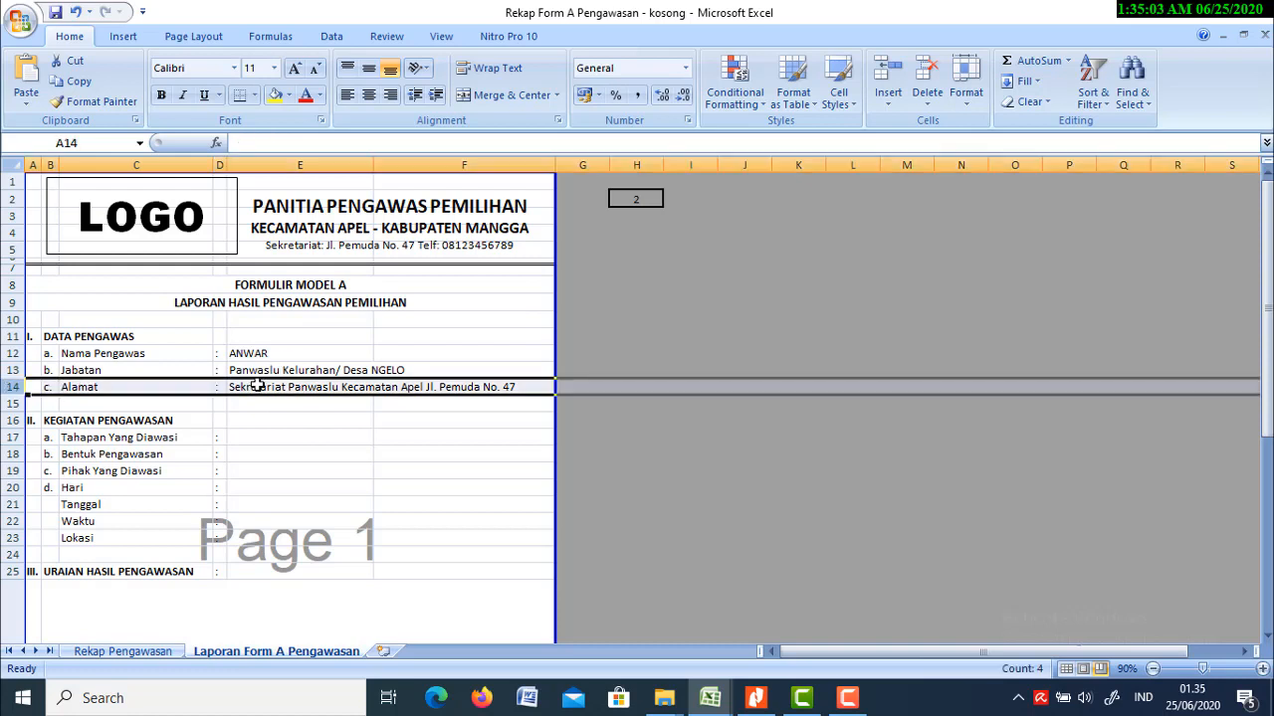
scroll(297, 406, "down", 1)
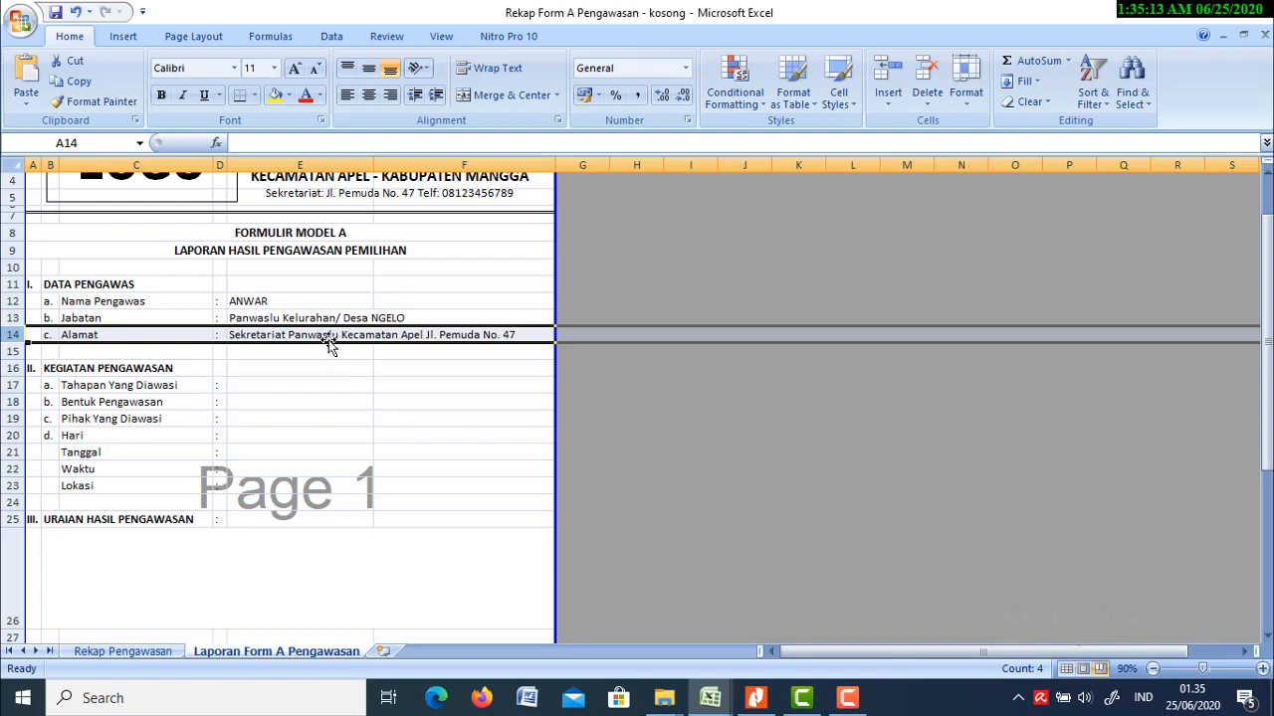
scroll(329, 339, "up", 1)
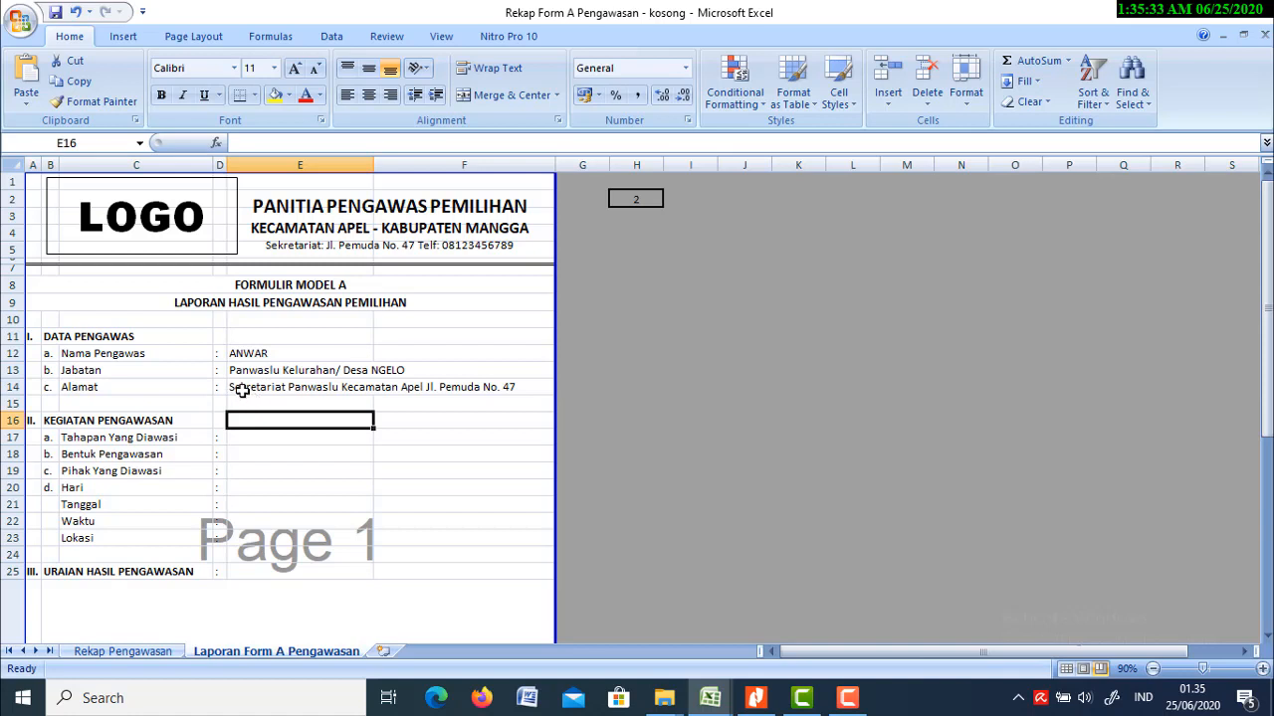
left_click(241, 391)
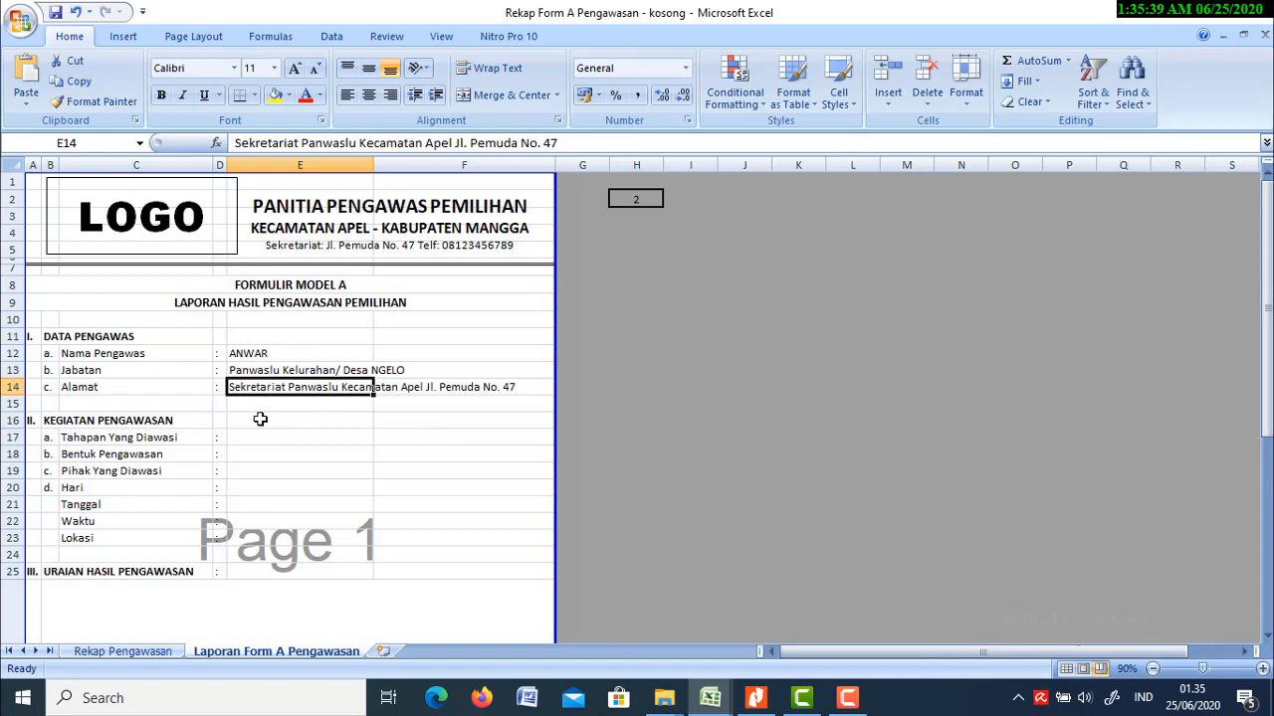
key("ctrl+Down")
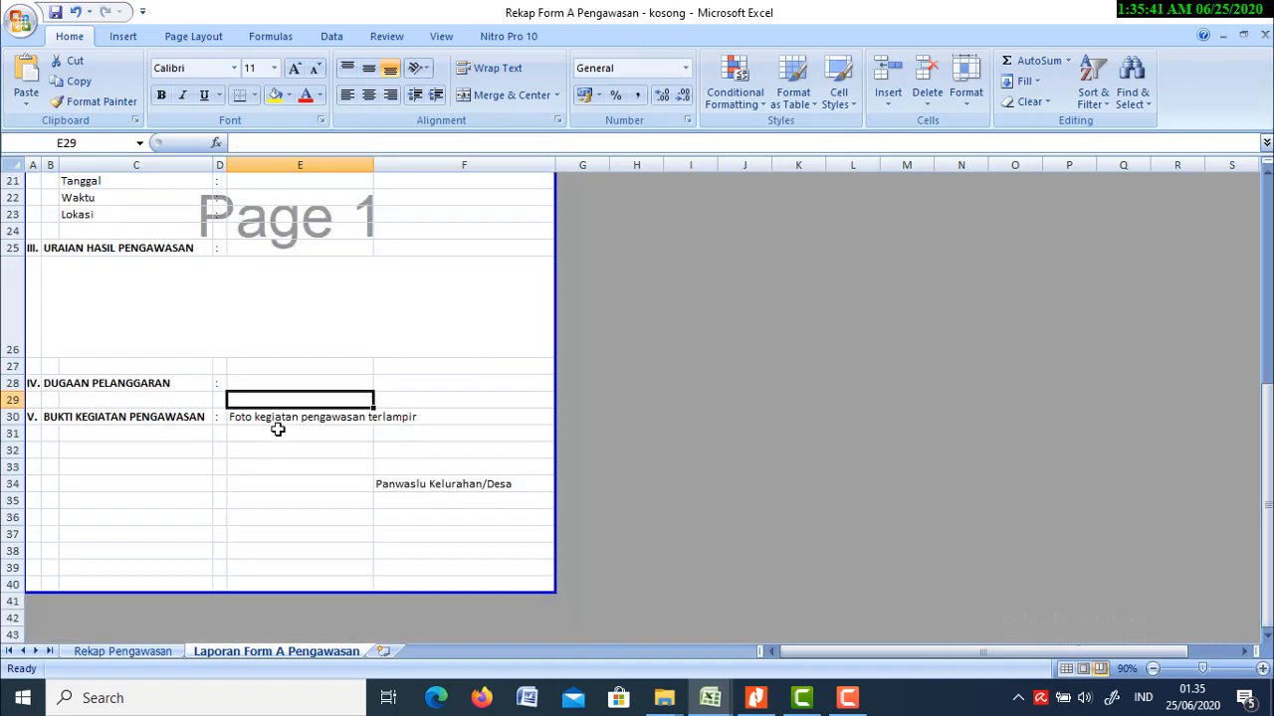
scroll(277, 431, "up", 4)
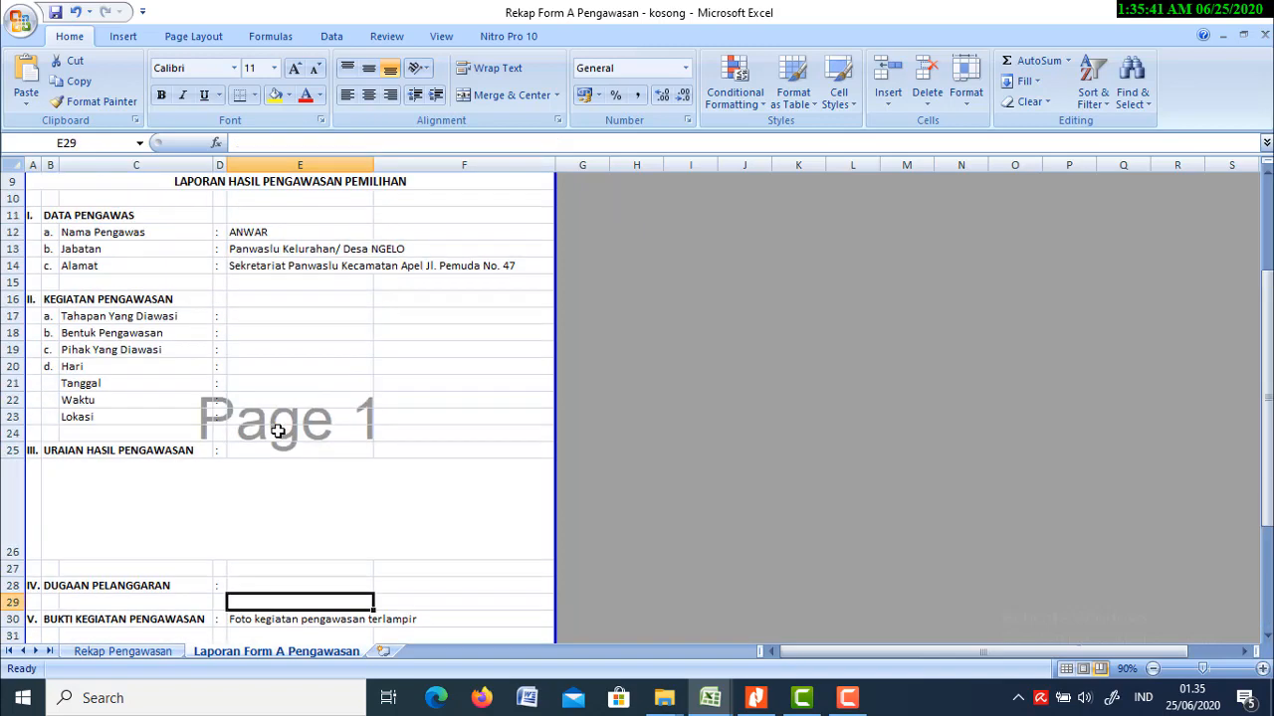
Step: Locate the Tahapan Yang Diawasi column in Rekap Pengawasan and enter =VLOOKUP(H2;'Rekap Pengawasan'!A6:L15;2;FALSE) in the form's Tahapan Yang Diawasi cell E17
left_click(13, 316)
left_click(246, 318)
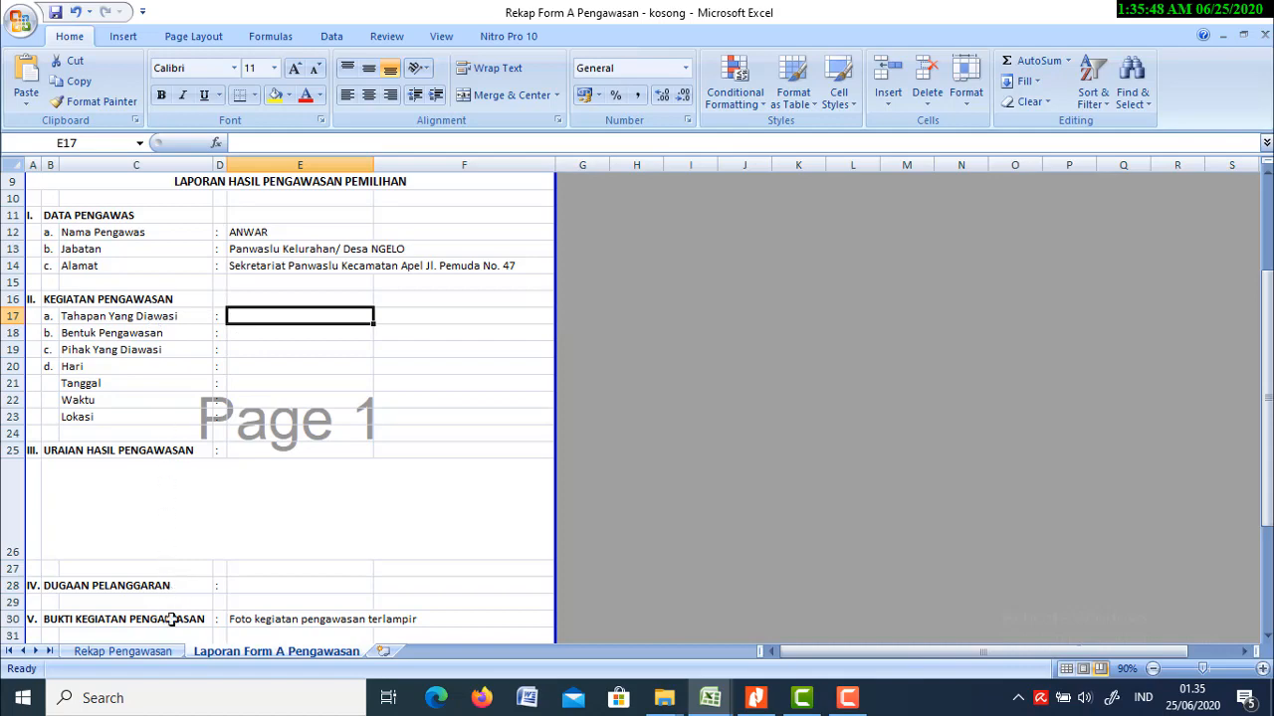
left_click(160, 650)
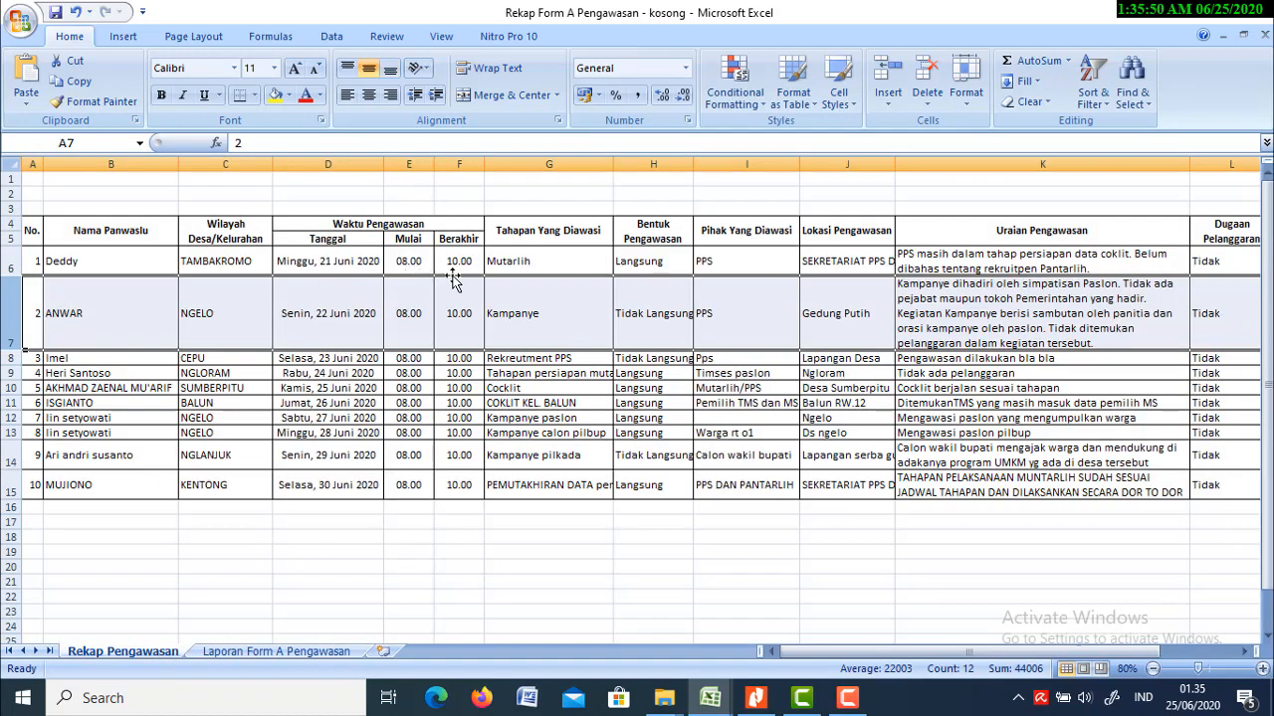
left_click(548, 162)
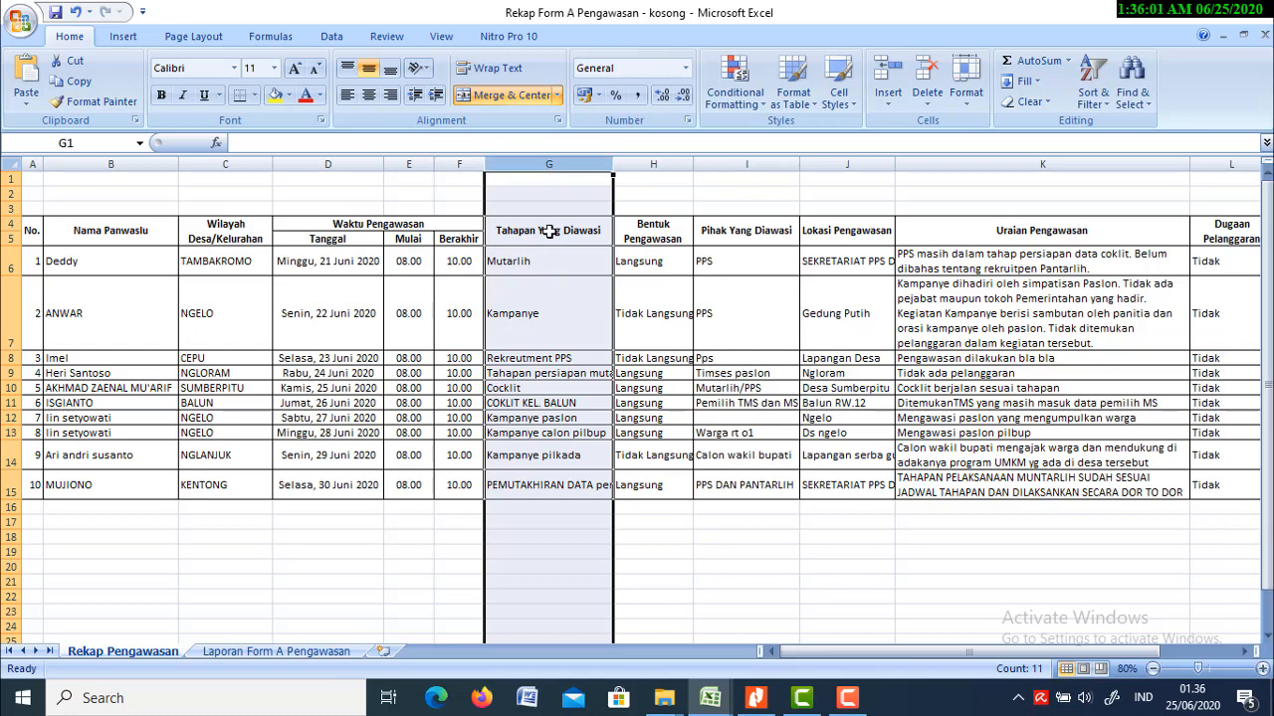
left_click(263, 652)
scroll(301, 331, "up", 2)
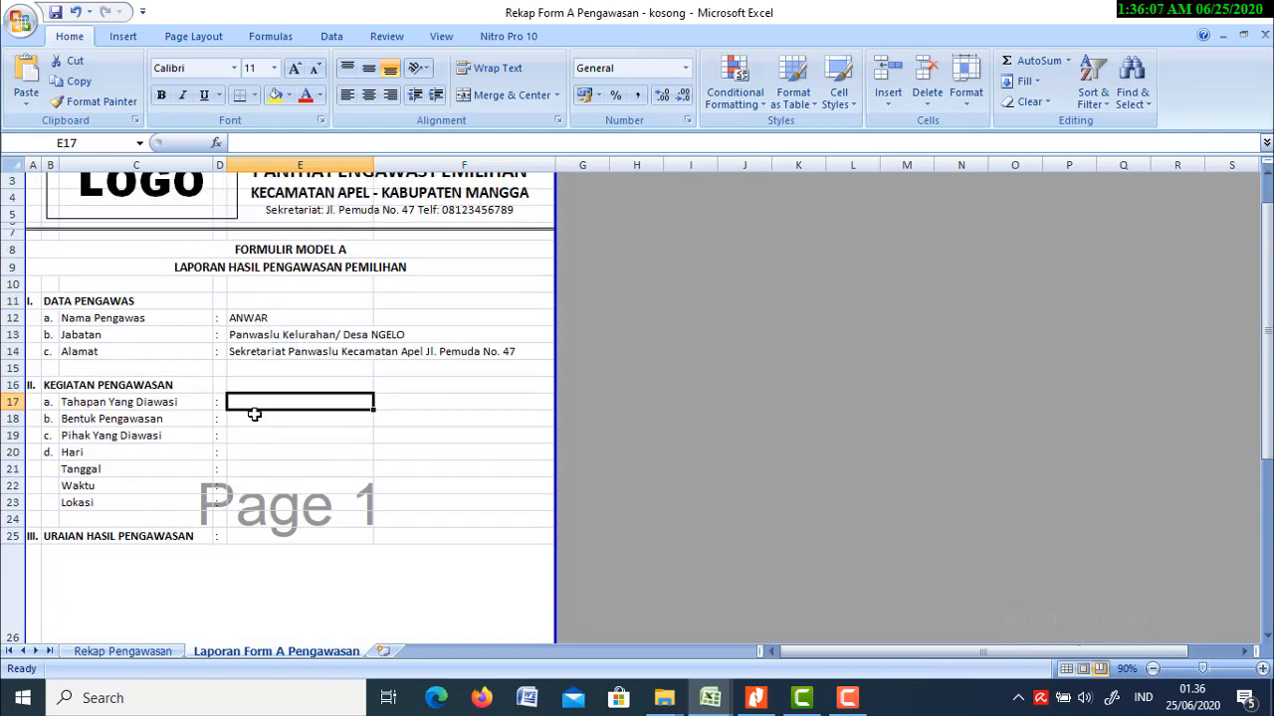
left_click(271, 144)
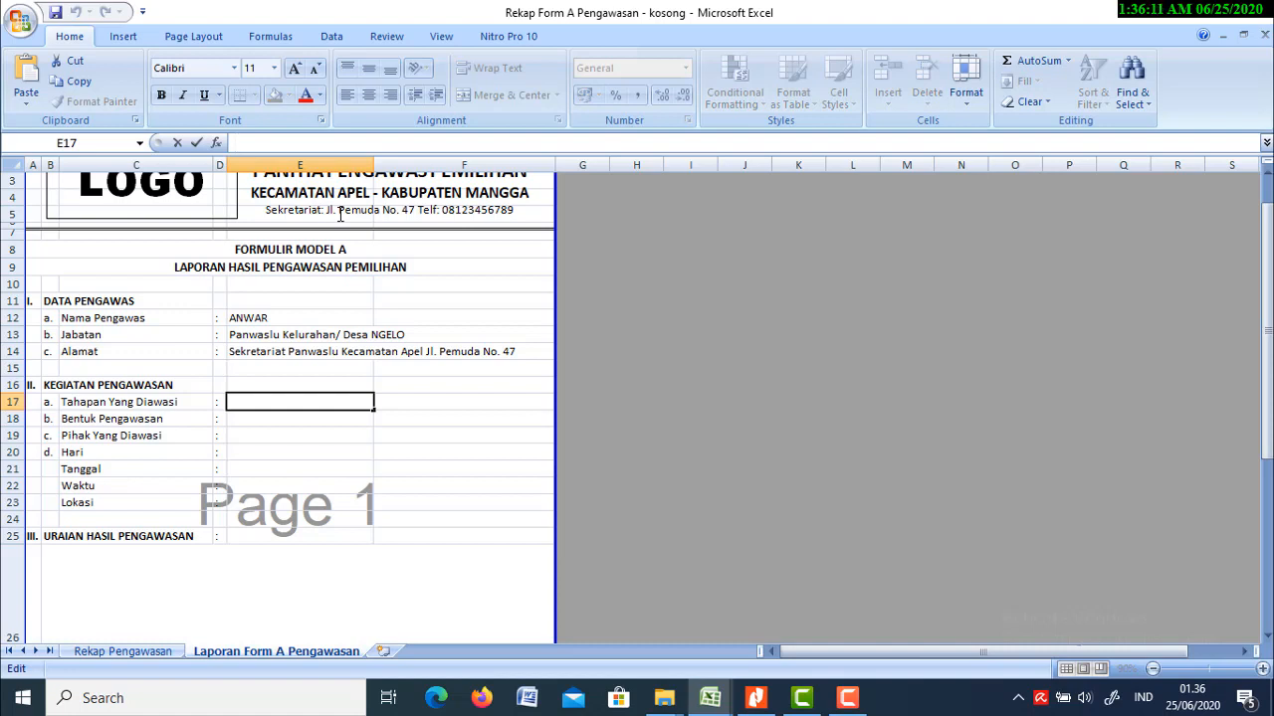
type("=VLOOKUP(H2;'Rekap Pengawasan'!A6:L15;2;FALSE)")
key("Return")
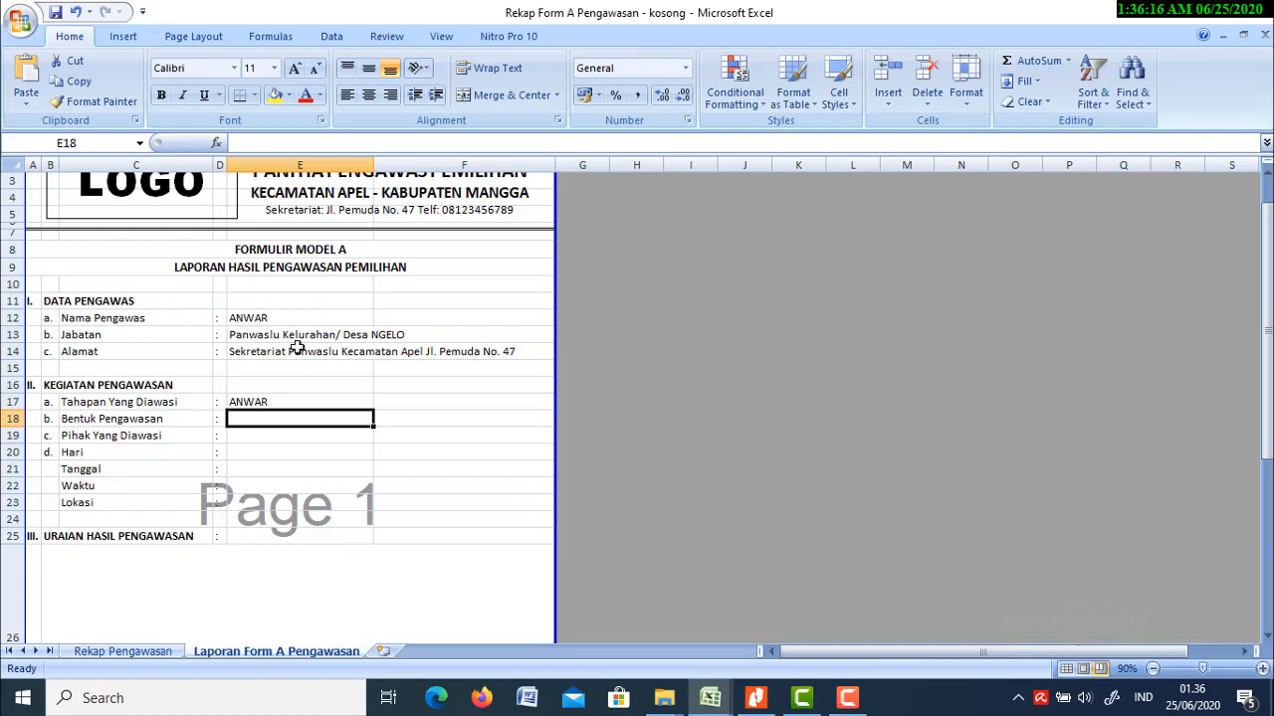
Step: Set the VLOOKUP column index in E17 to 7
left_click(242, 402)
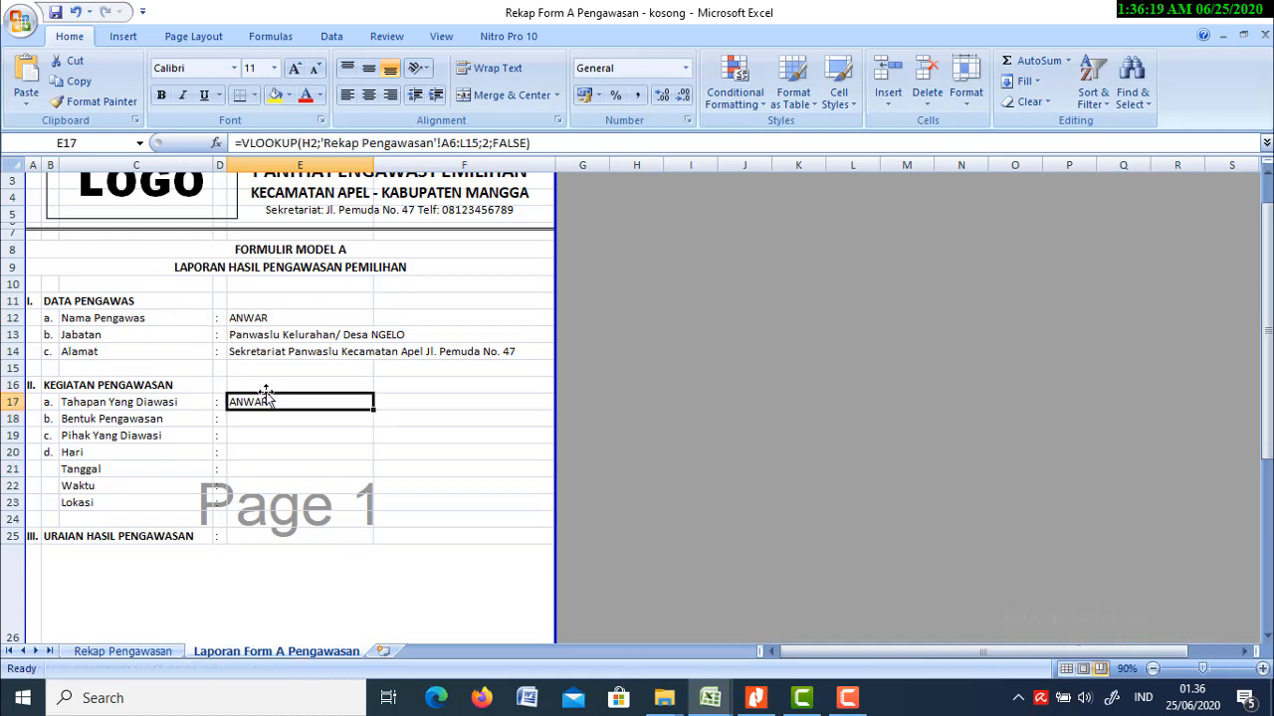
left_click(490, 143)
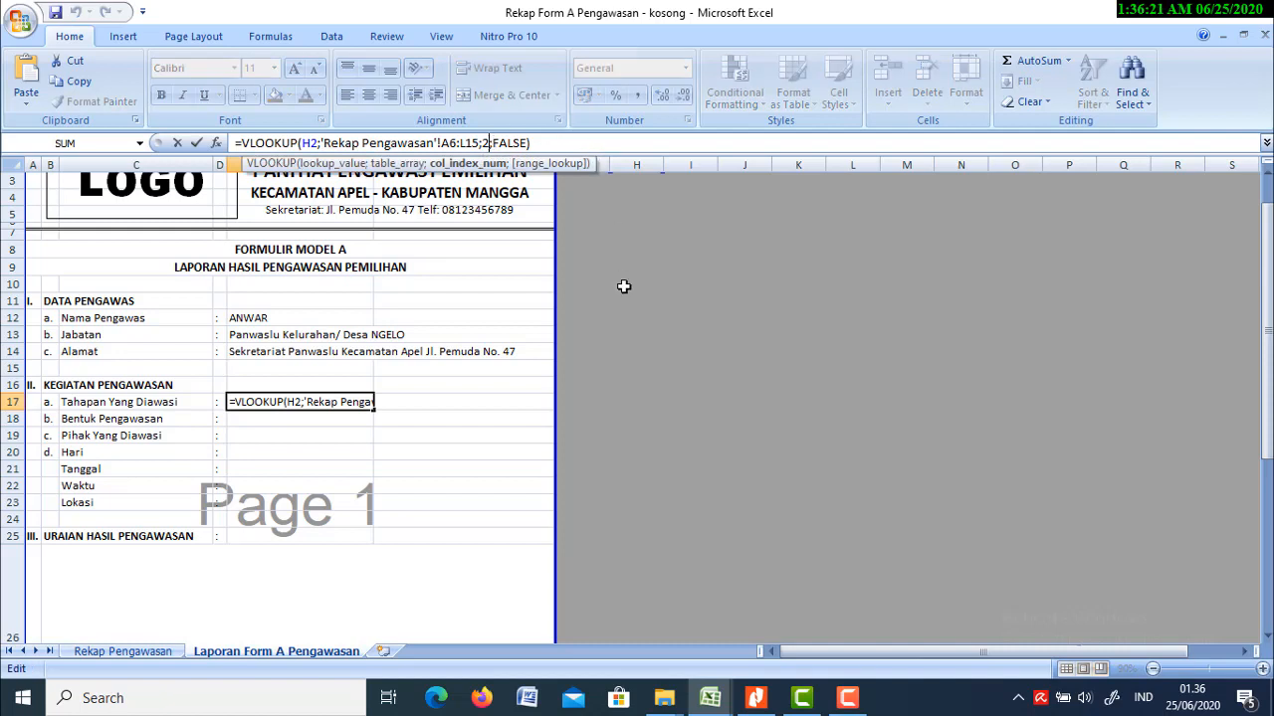
key("BackSpace")
type("7")
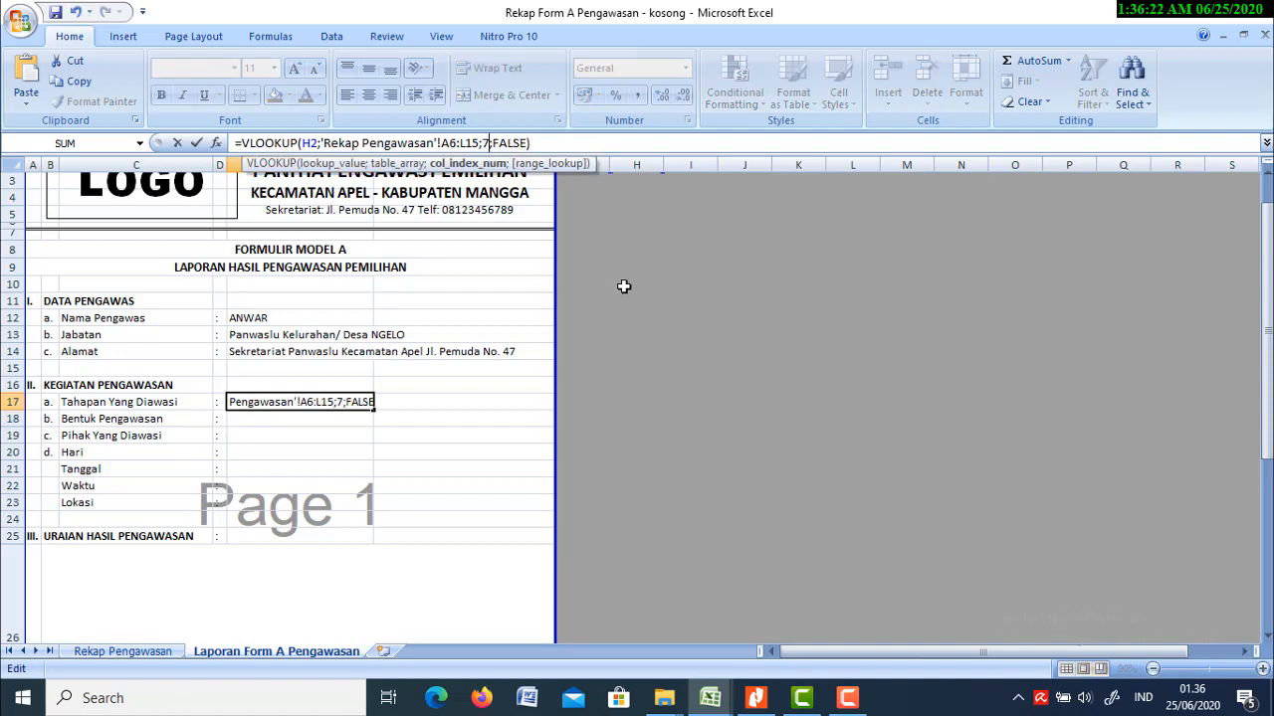
key("Return")
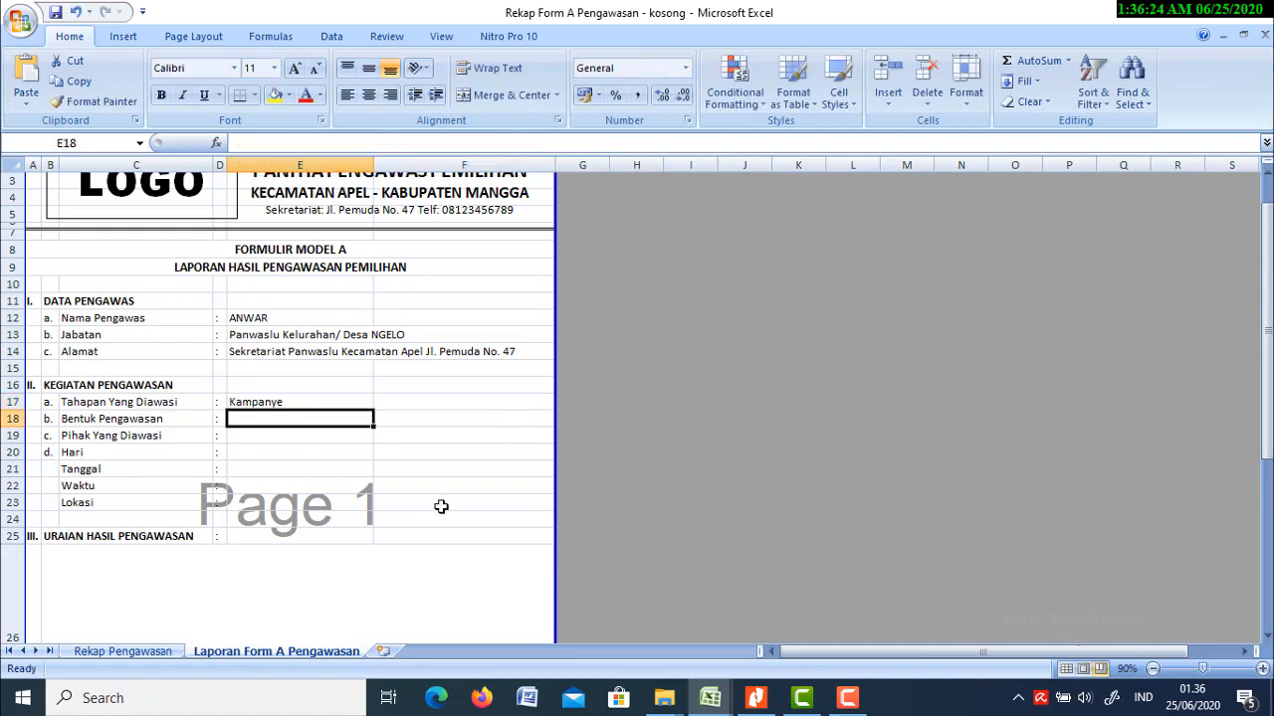
Step: Compare the form's Tahapan Yang Diawasi entry with record 2 in Rekap Pengawasan
scroll(442, 508, "down", 1)
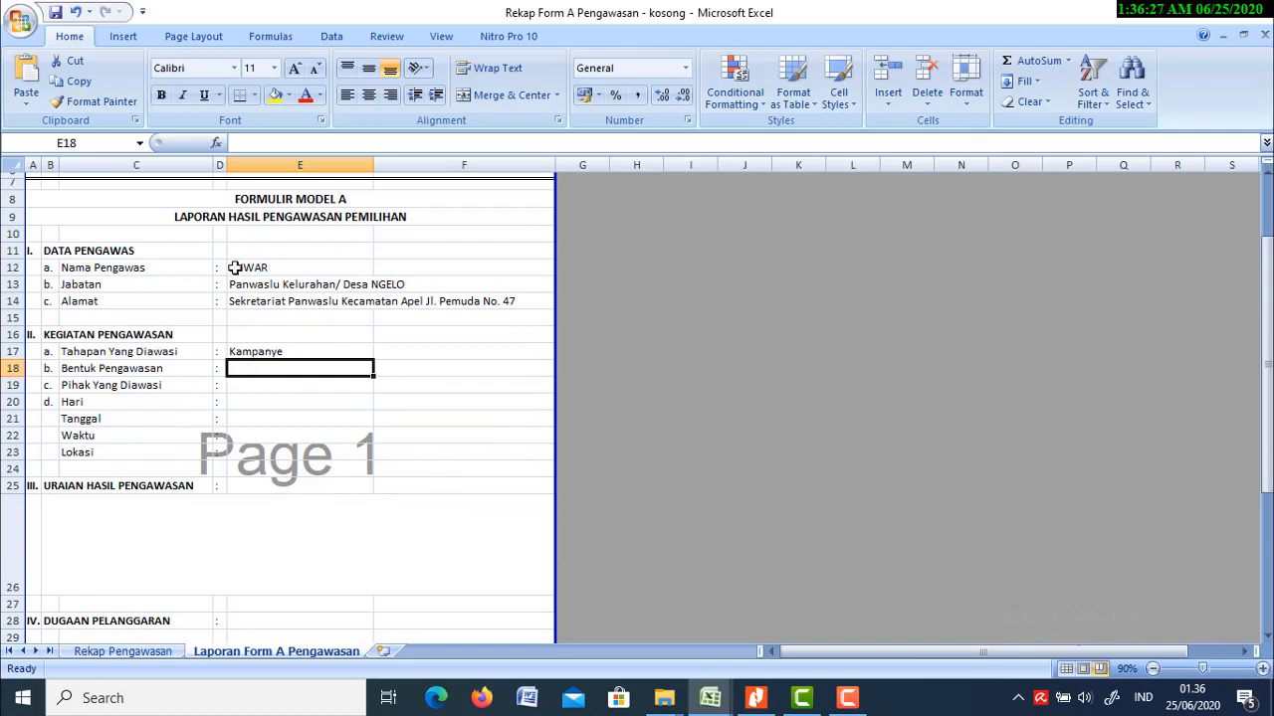
left_click(165, 653)
left_click(24, 325)
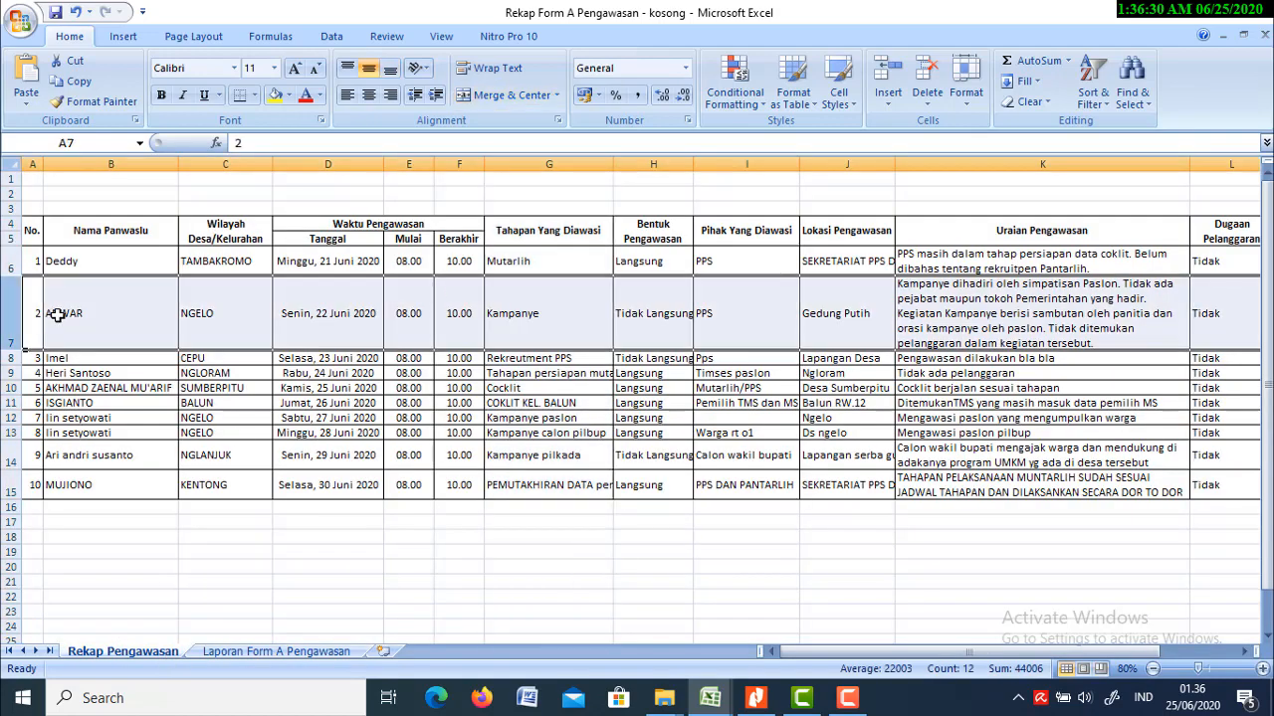
left_click(543, 313)
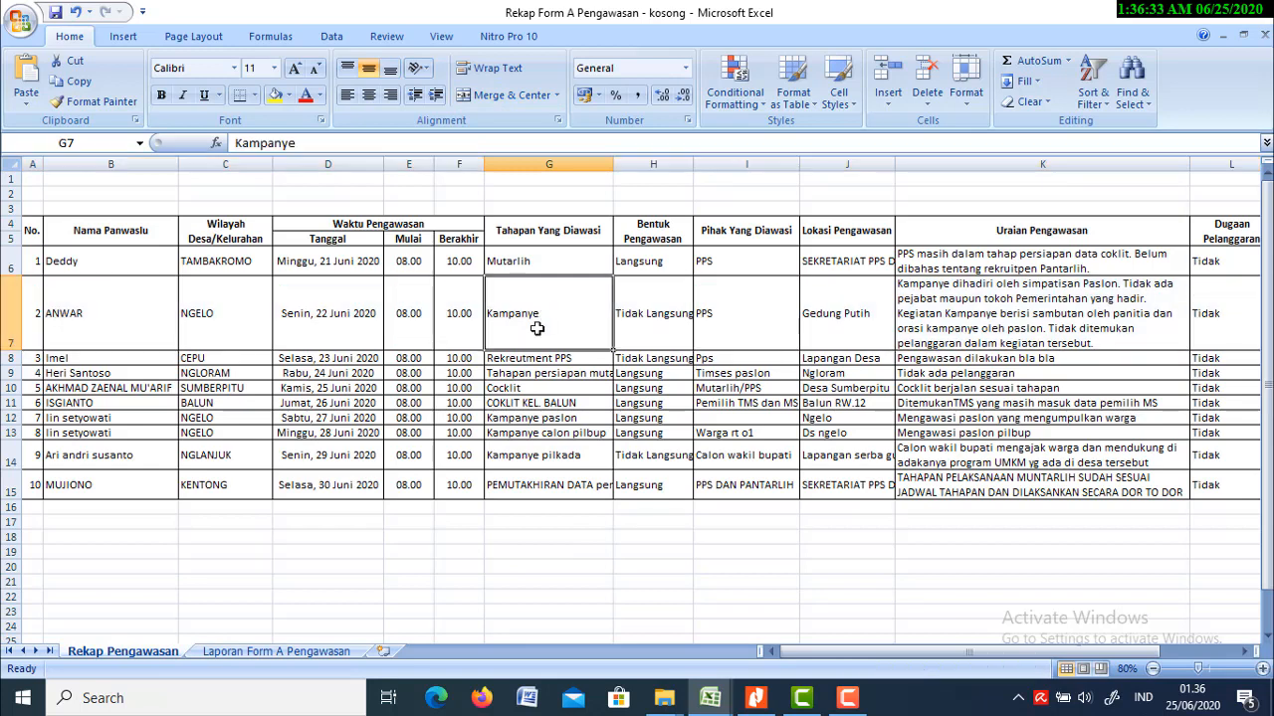
left_click(335, 650)
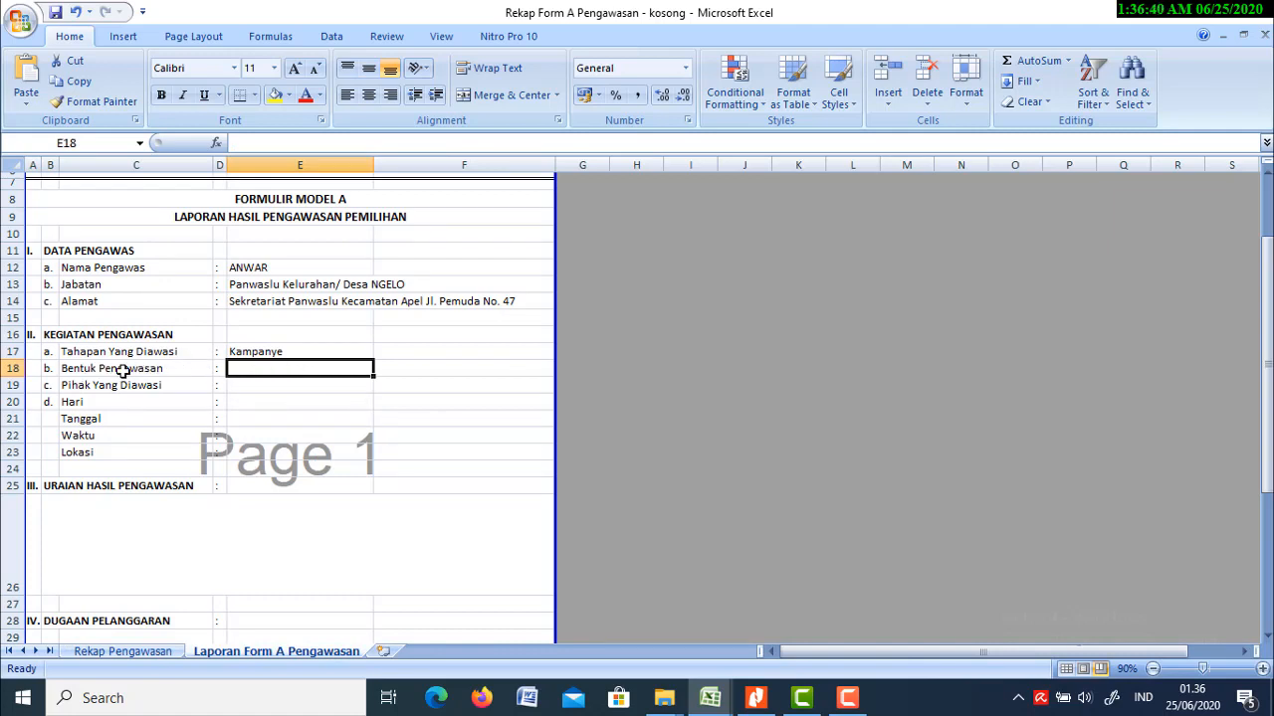
Step: Locate the Bentuk Pengawasan column in Rekap Pengawasan and enter =VLOOKUP(H2;'Rekap Pengawasan'!A6:L15;8;FALSE) in the form's Bentuk Pengawasan cell E18
left_click(123, 652)
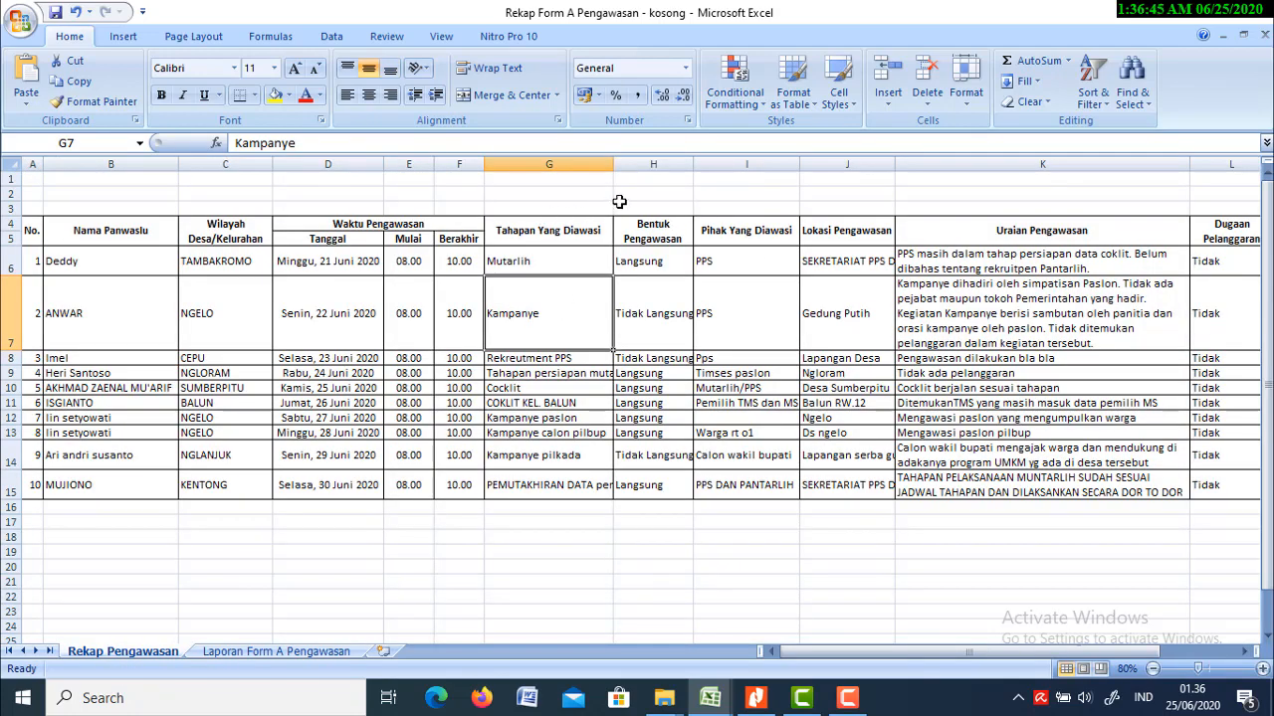
left_click(653, 163)
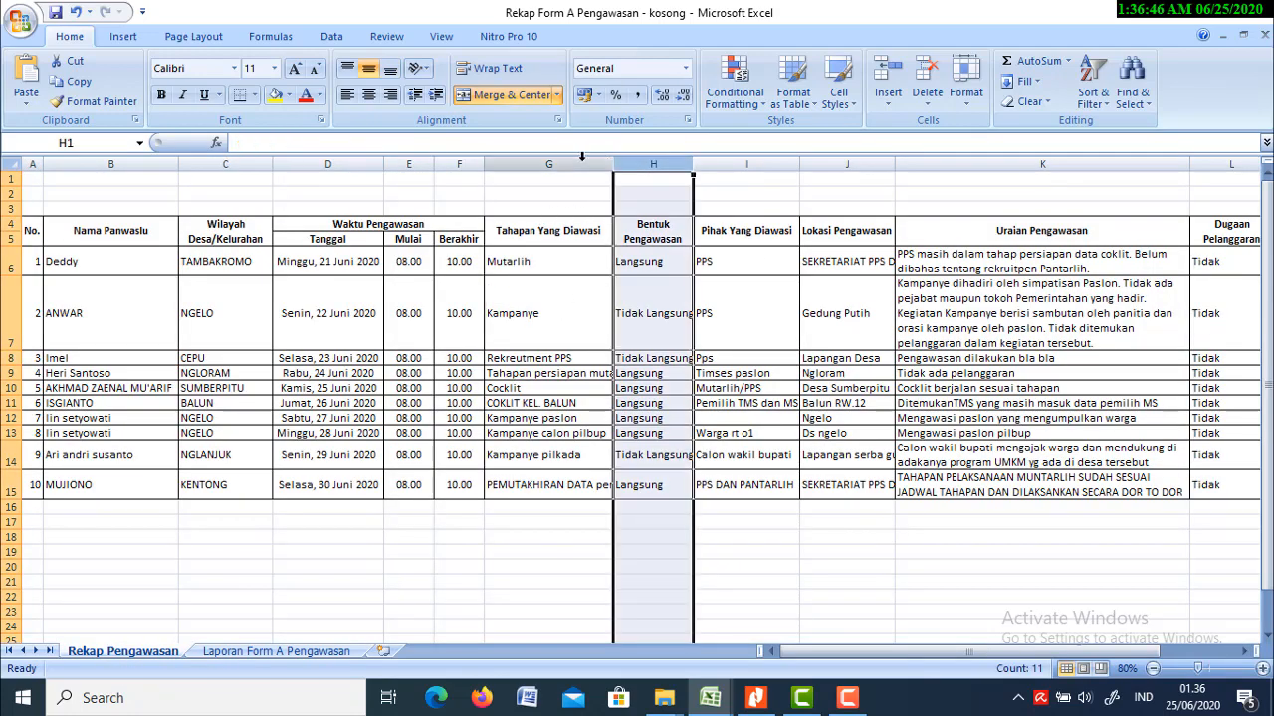
left_click(582, 160)
left_click(653, 160)
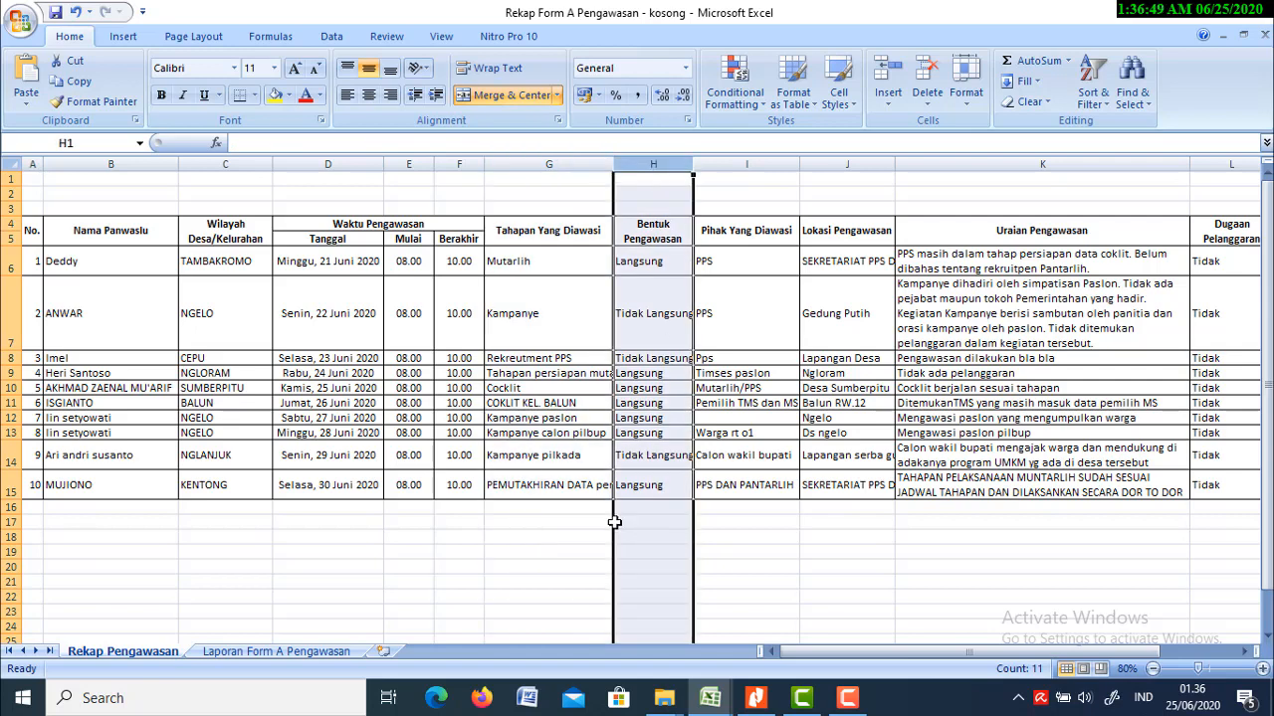
left_click(325, 653)
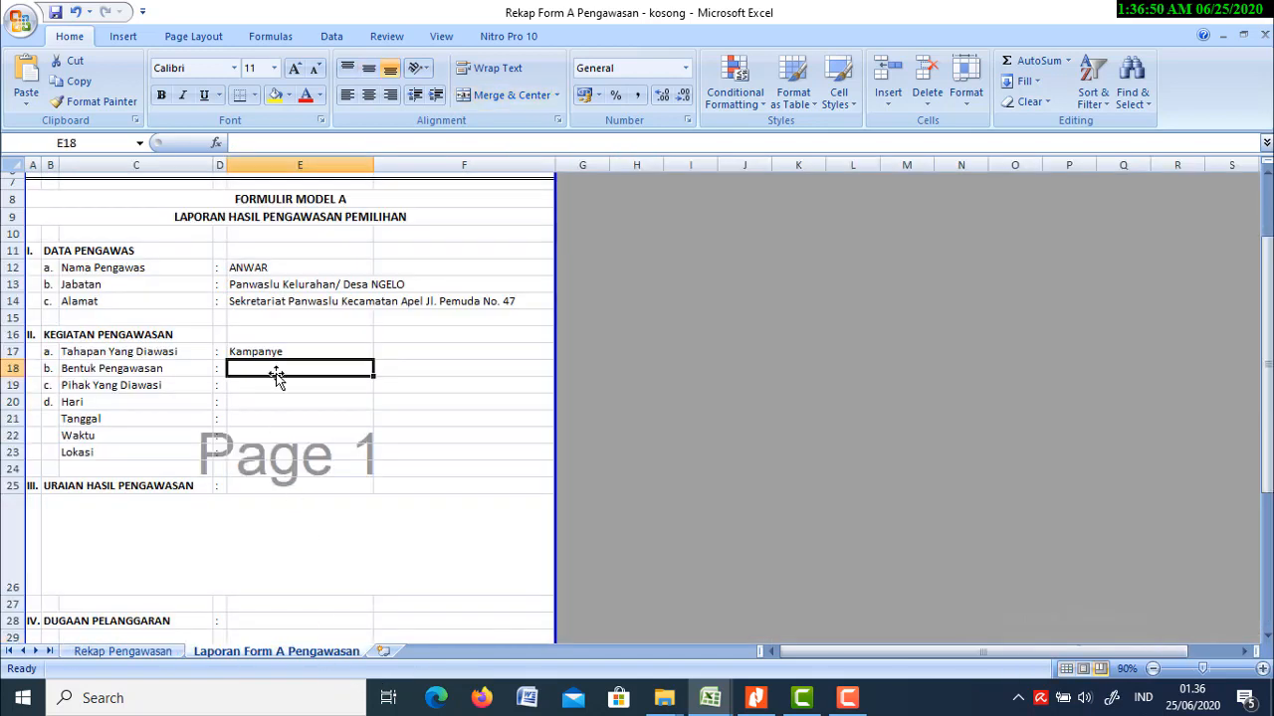
left_click(297, 143)
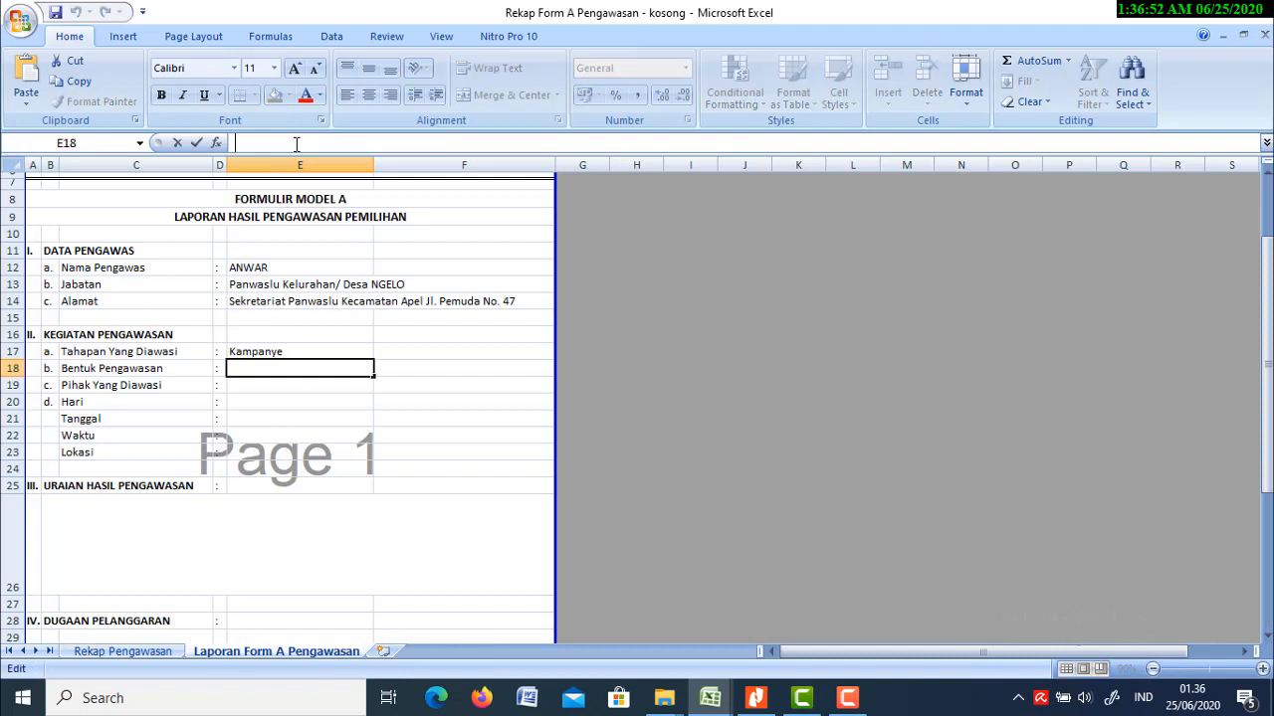
type("=VLOOKUP(H2;'Rekap Pengawasan'!A6:L15;2;FALSE)")
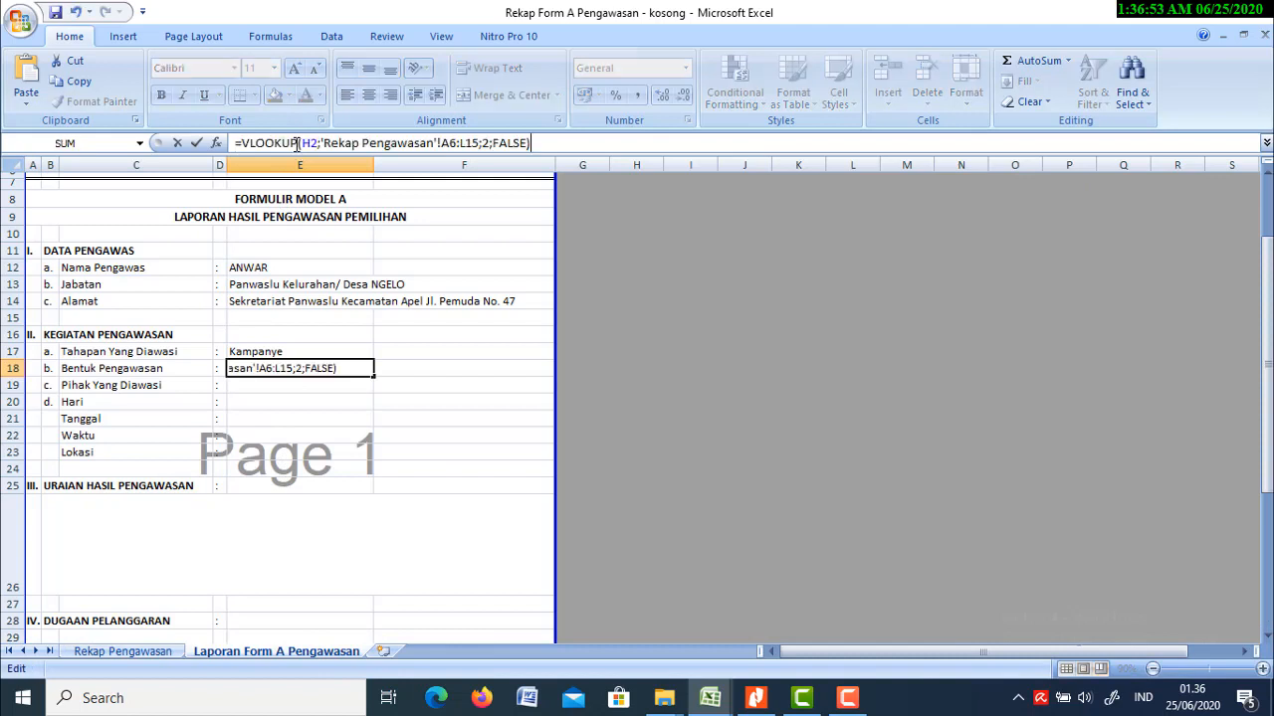
left_click(489, 143)
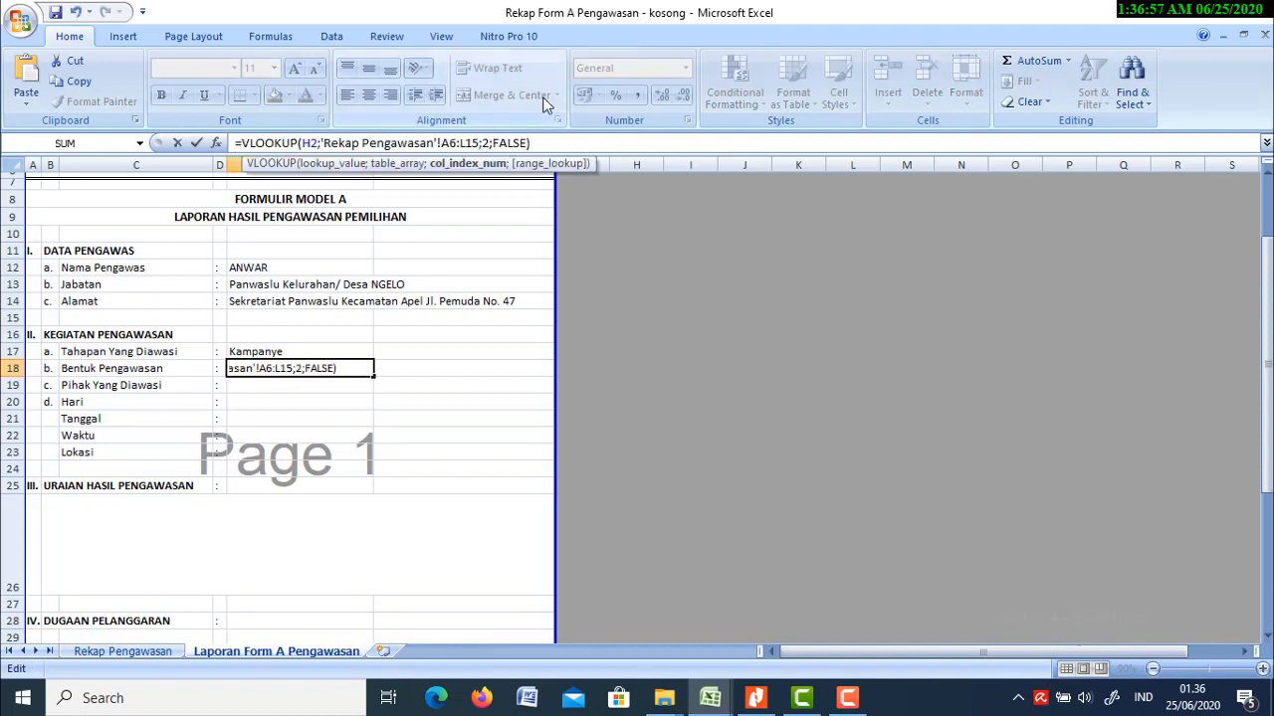
key("BackSpace")
type("8")
key("Return")
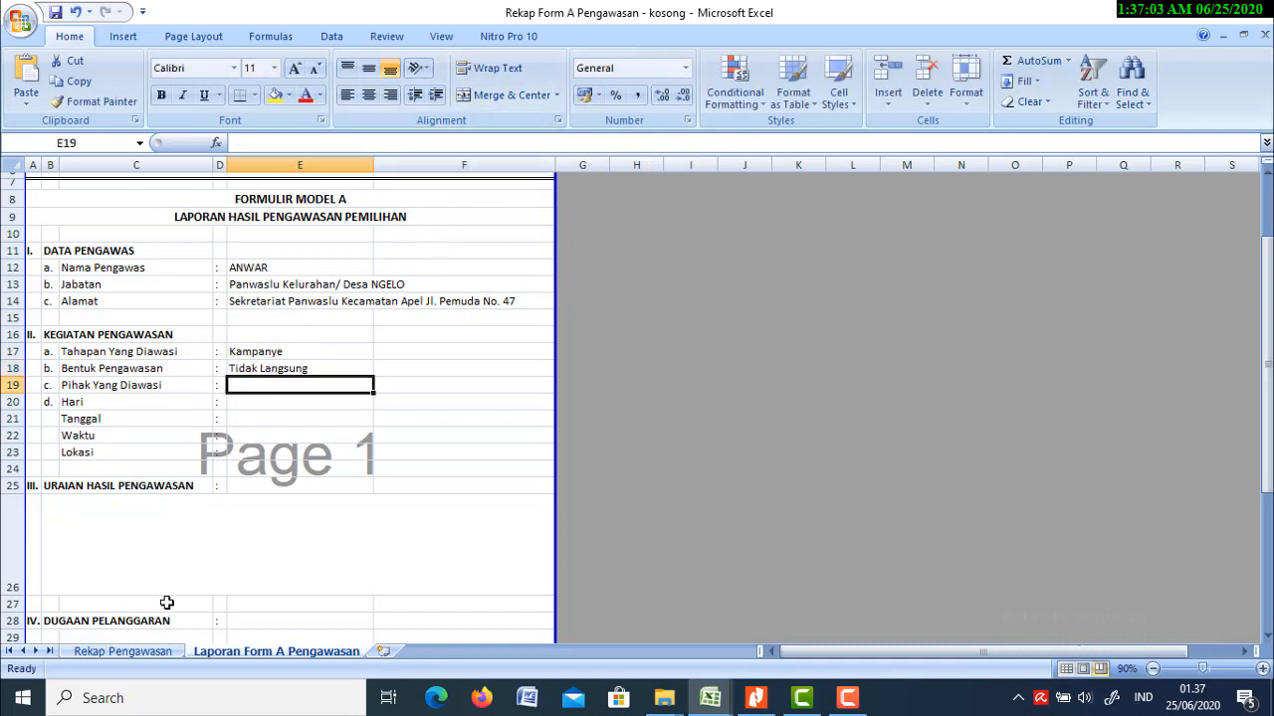
Step: Locate the Pihak Yang Diawasi column in Rekap Pengawasan and enter =VLOOKUP(H2;'Rekap Pengawasan'!A6:L15;9;FALSE) in the form's Pihak Yang Diawasi cell E19
left_click(143, 653)
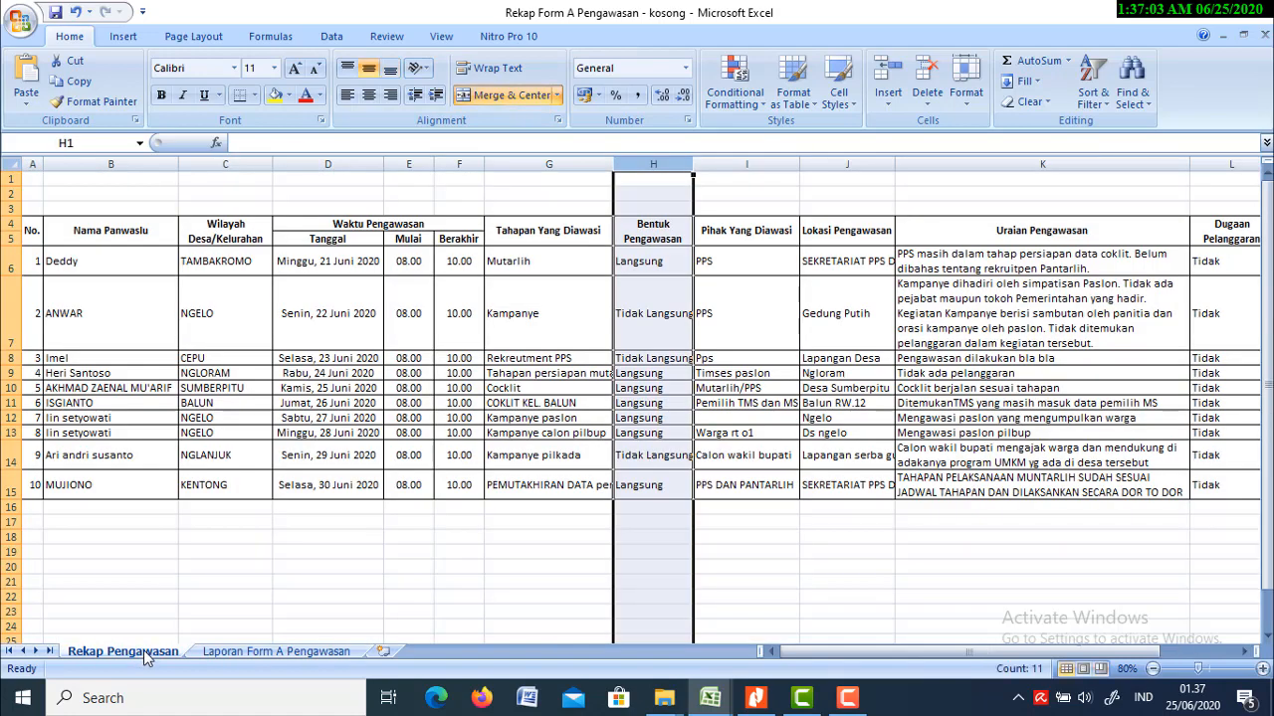
left_click(747, 163)
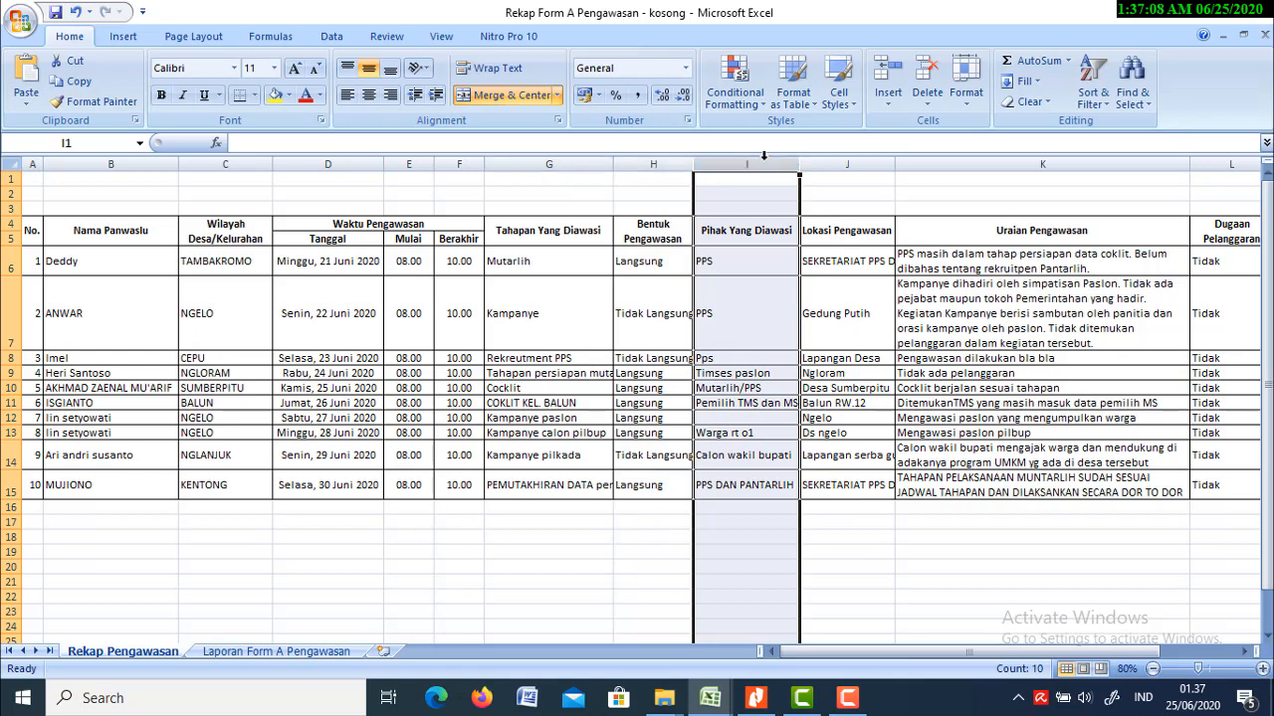
left_click(281, 654)
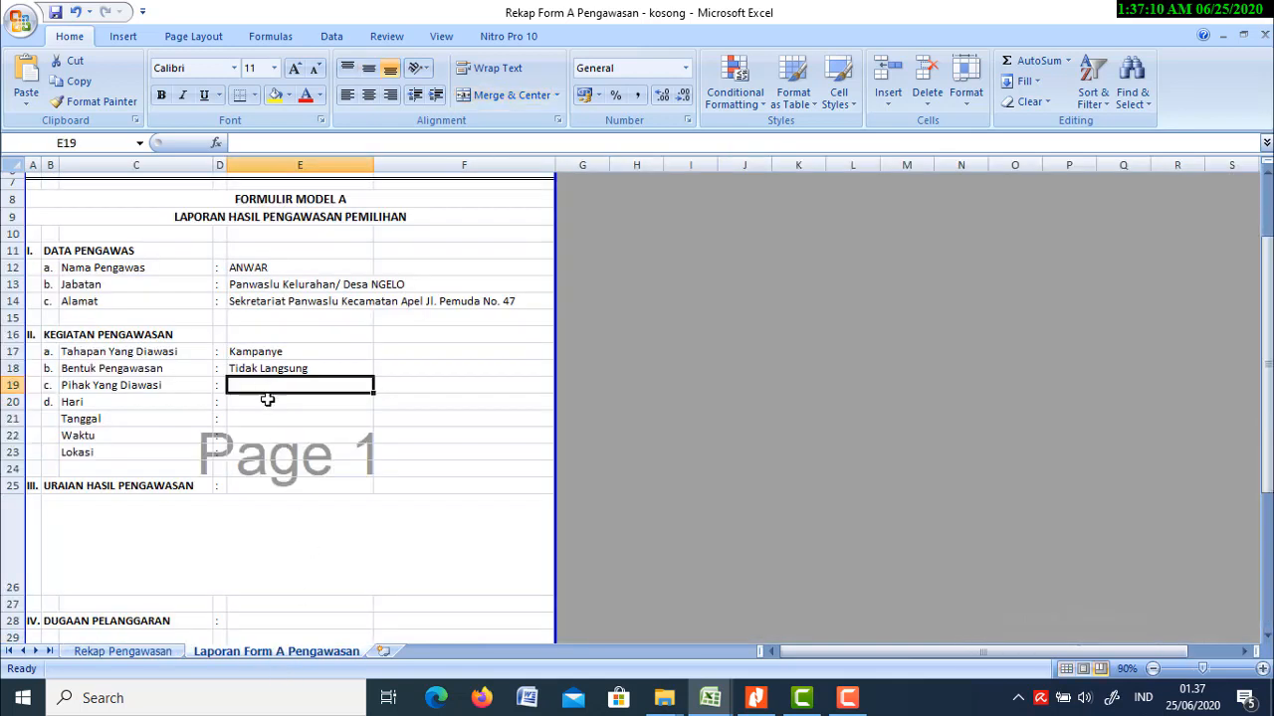
left_click(282, 145)
type("=VLOOKUP(H2;'Rekap Pengawasan'!A6:L15;2;FALSE)")
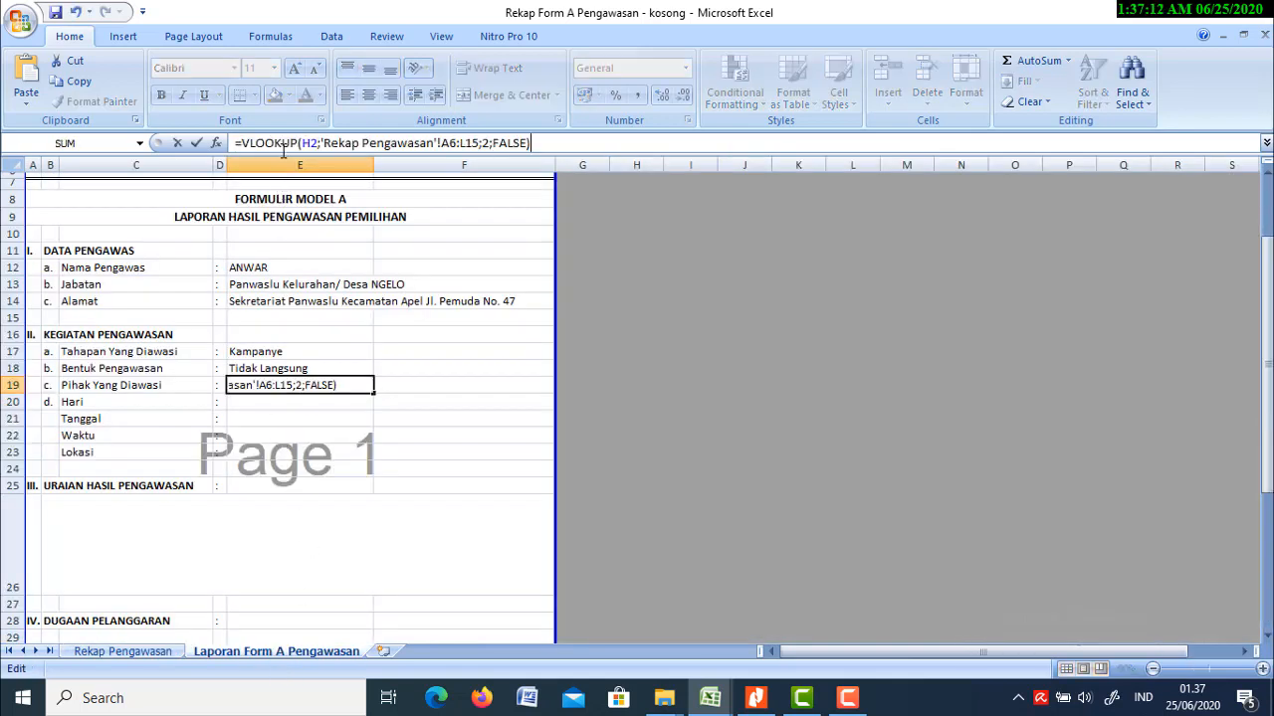
left_click(491, 145)
key("BackSpace")
type("9")
key("Return")
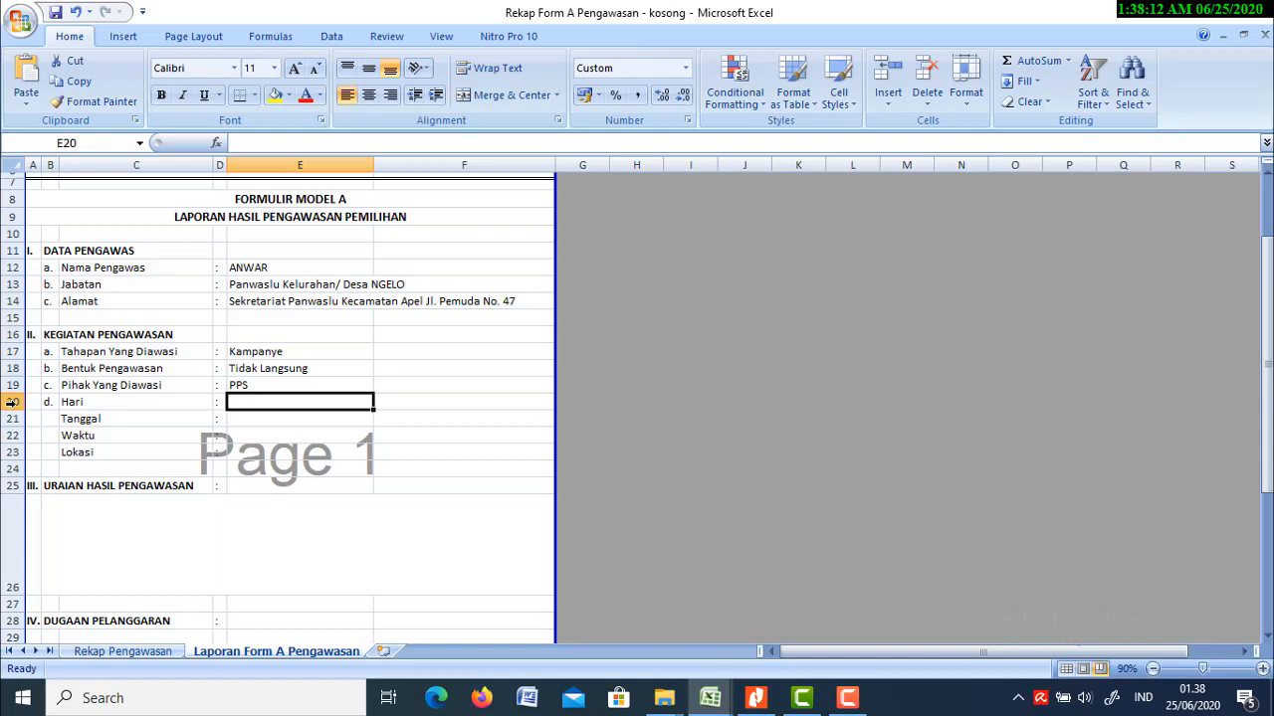
Step: Locate the Tanggal column in Rekap Pengawasan and enter =VLOOKUP(H2;'Rekap Pengawasan'!A6:L15;4;FALSE) in the form's Hari cell E20
left_click(120, 652)
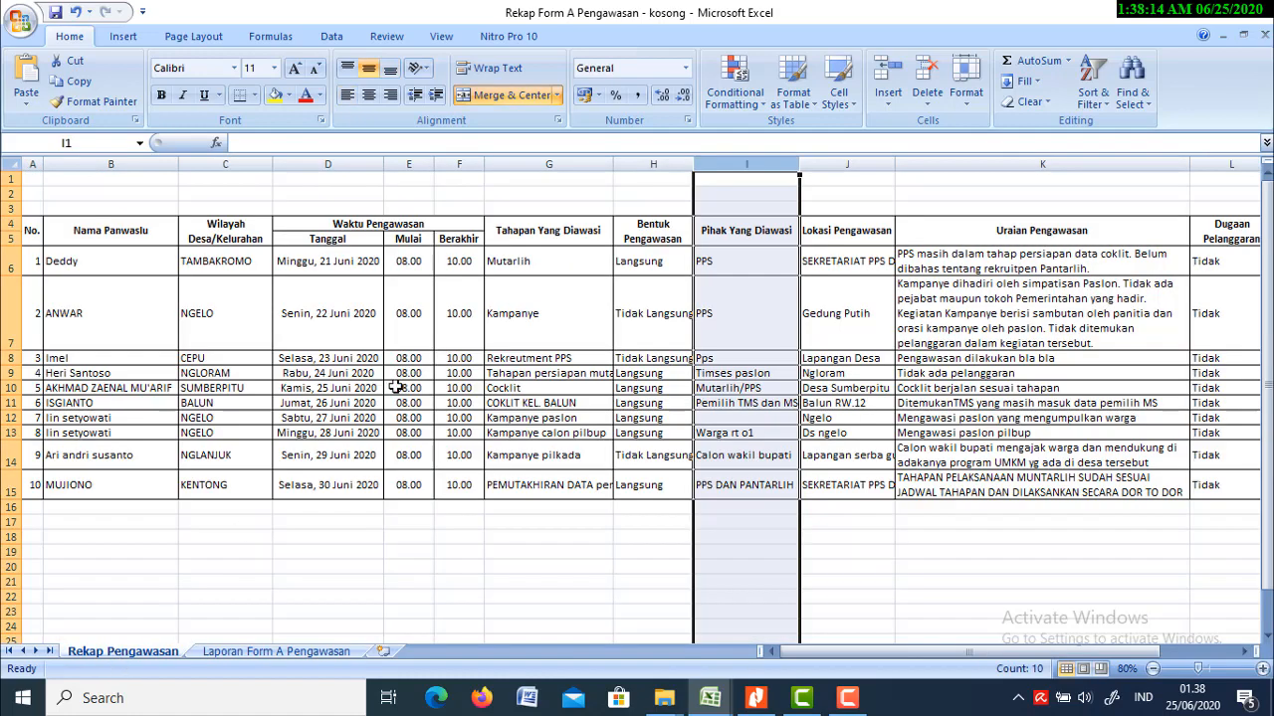
left_click(328, 164)
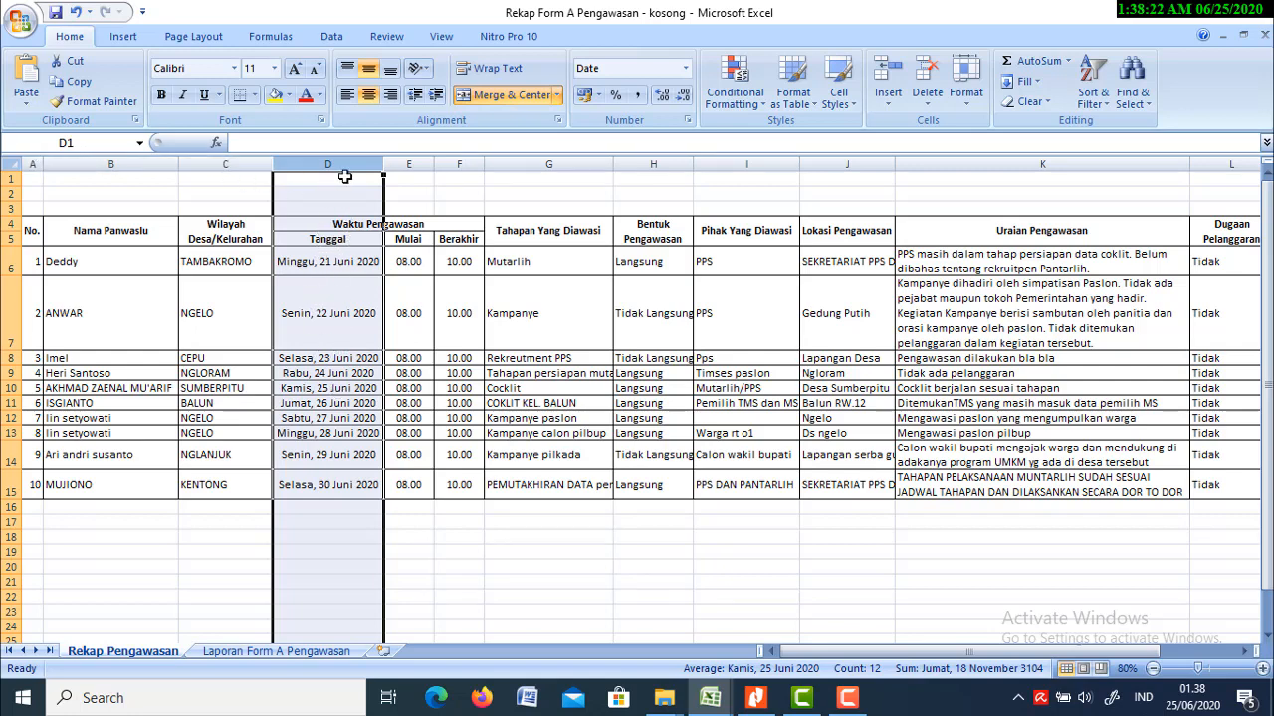
left_click(307, 652)
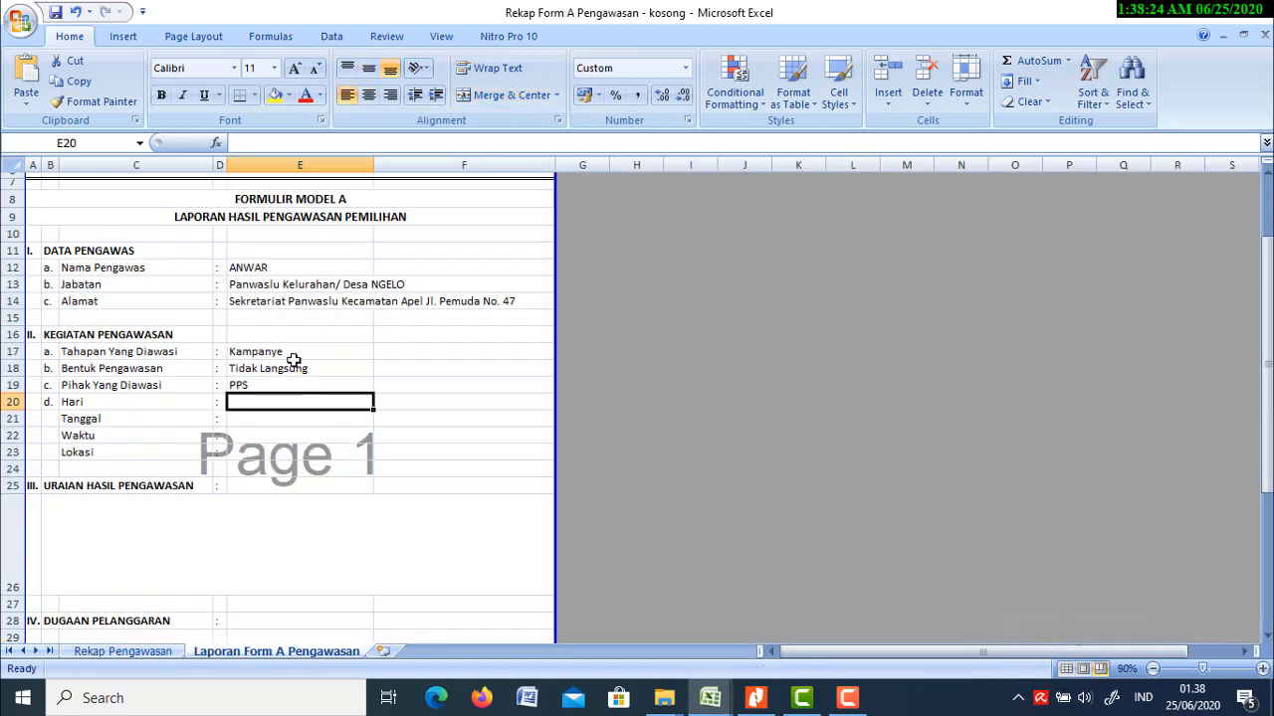
left_click(299, 142)
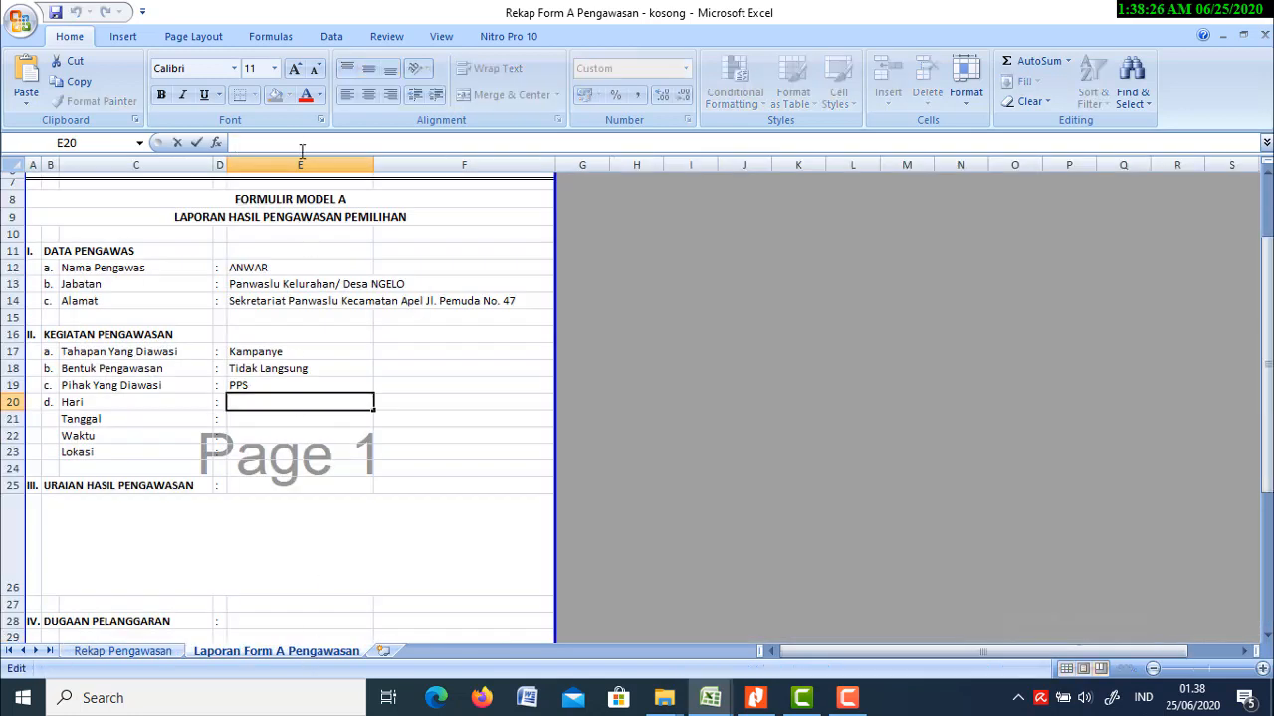
type("=VLOOKUP(H2;'Rekap Pengawasan'!A6:L15;2;FALSE)")
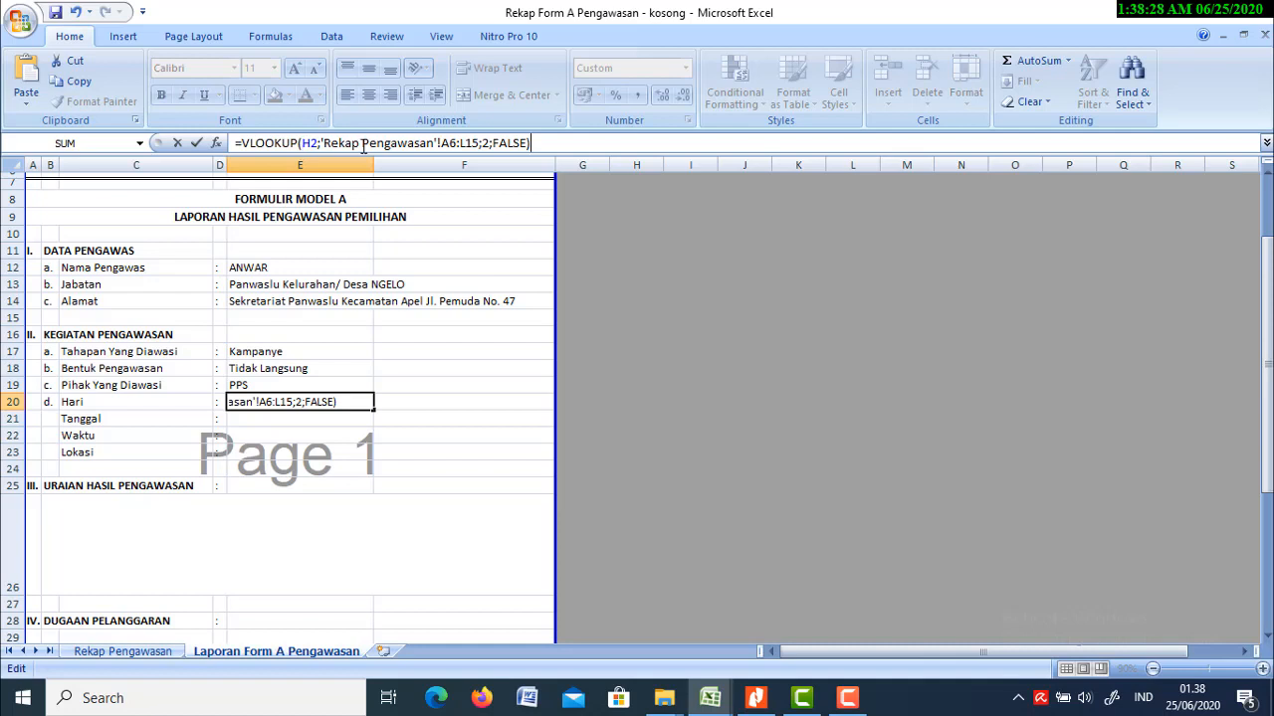
left_click(491, 143)
key("BackSpace")
type("4")
key("Return")
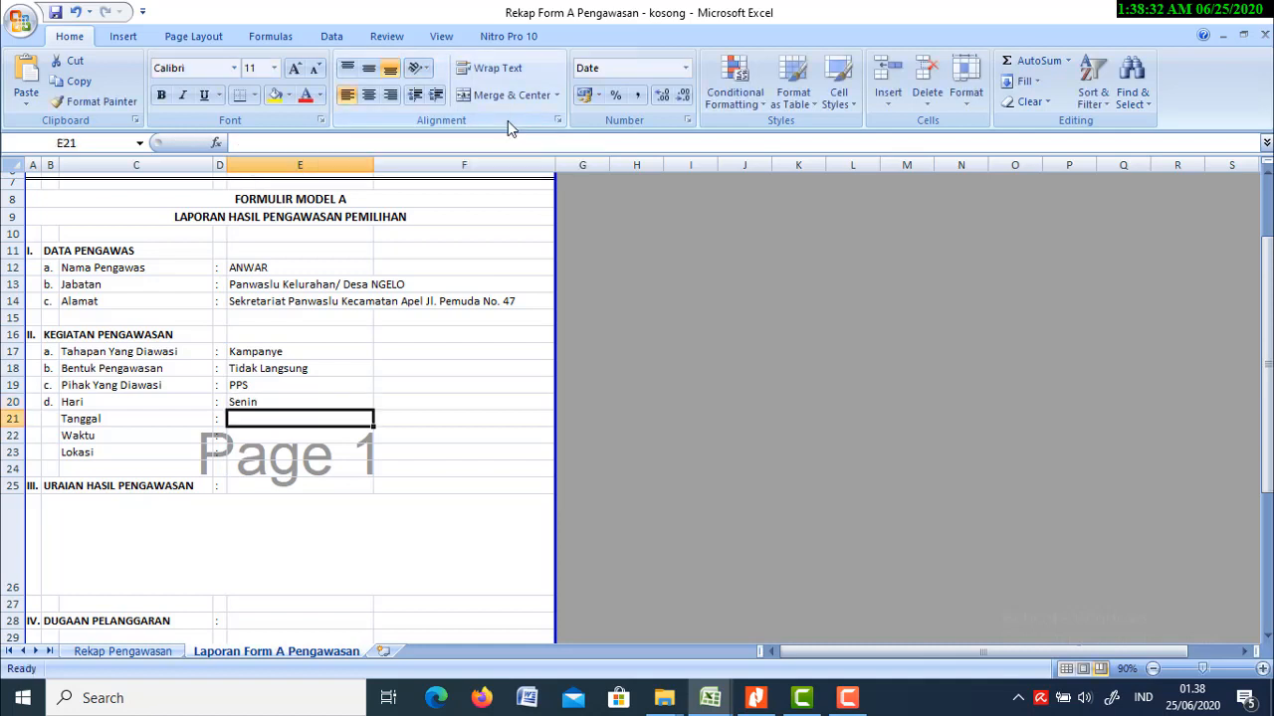
left_click(279, 401)
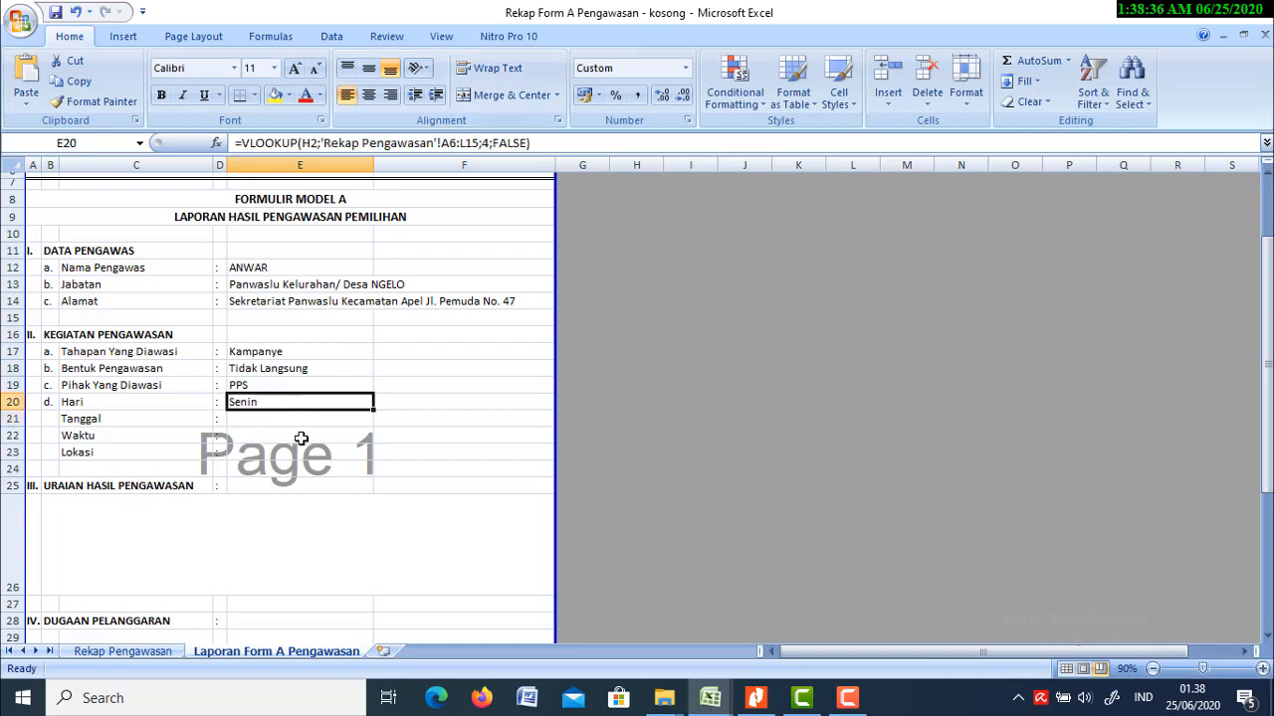
Step: Recheck the Tanggal column in Rekap Pengawasan and enter =VLOOKUP(H2;'Rekap Pengawasan'!A6:L15;4;FALSE) in the form's Tanggal cell E21
left_click(266, 419)
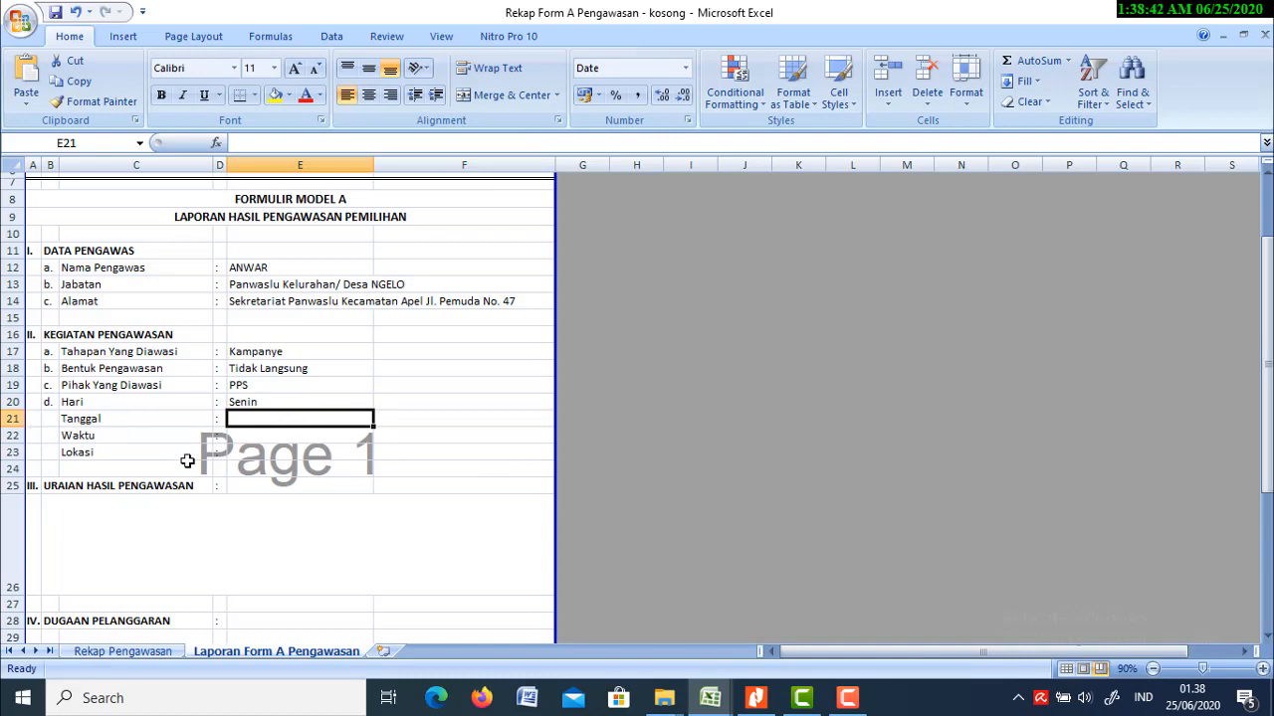
left_click(149, 653)
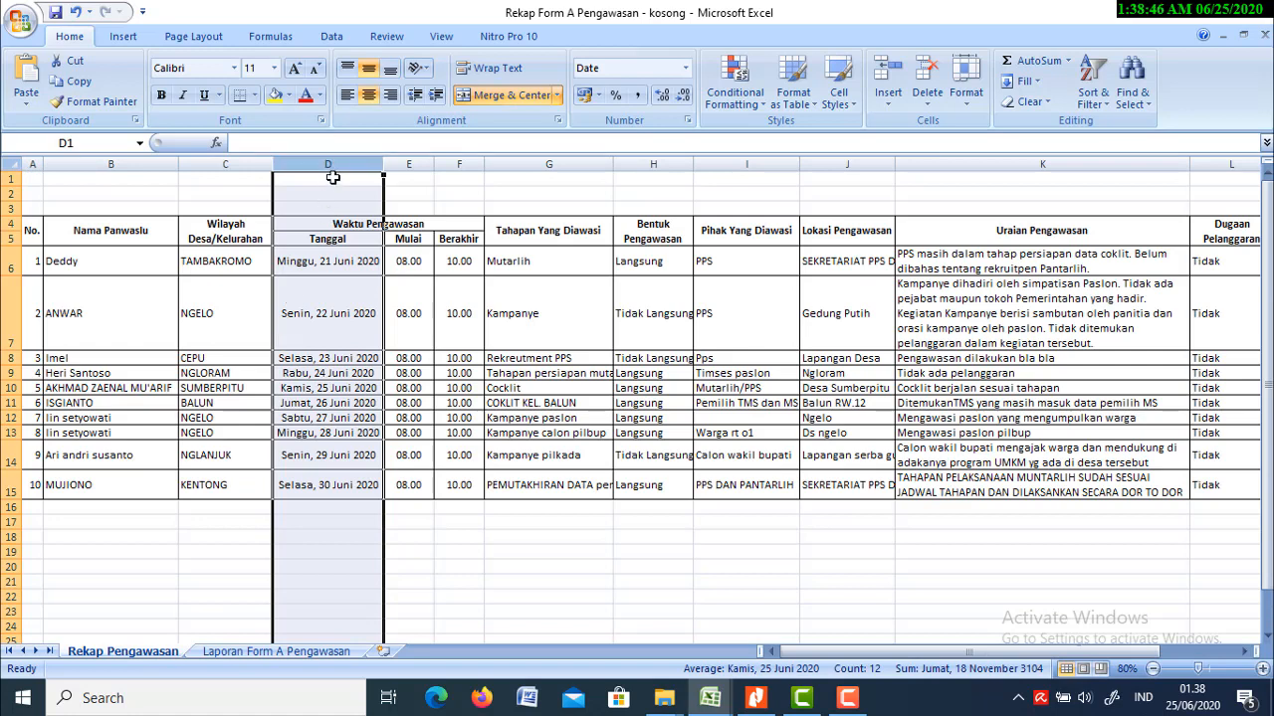
left_click(299, 652)
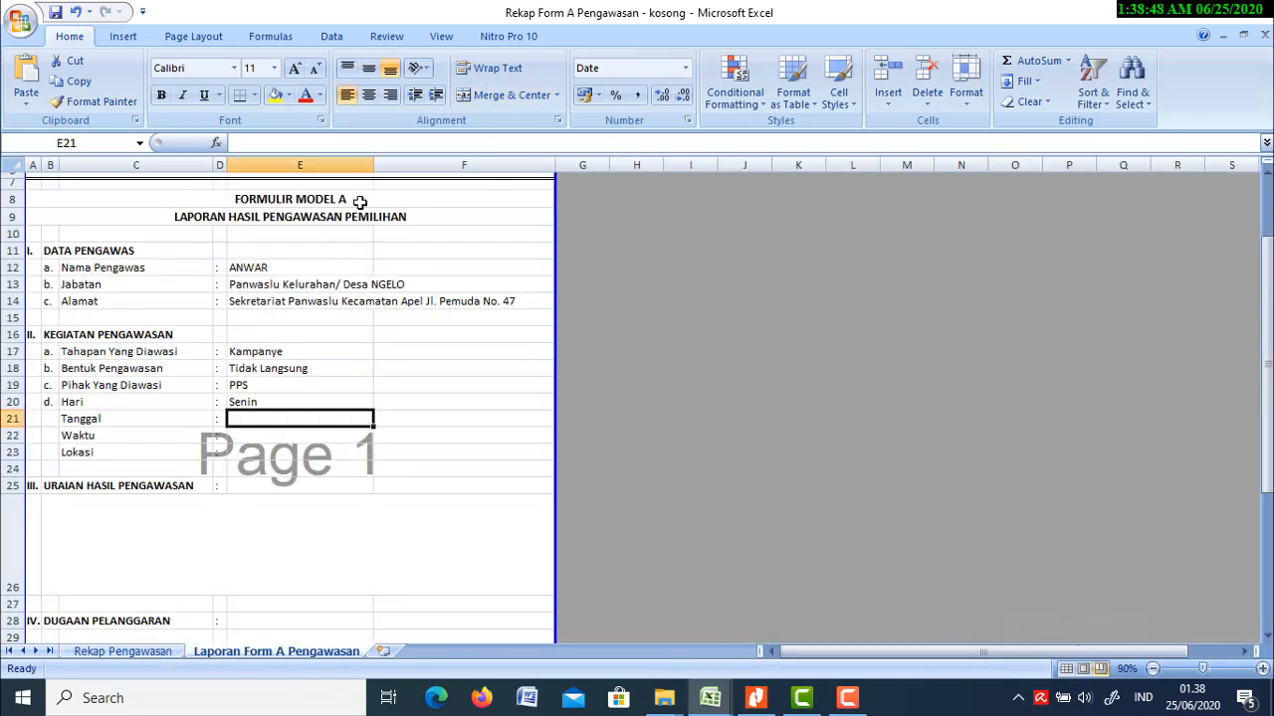
left_click(358, 144)
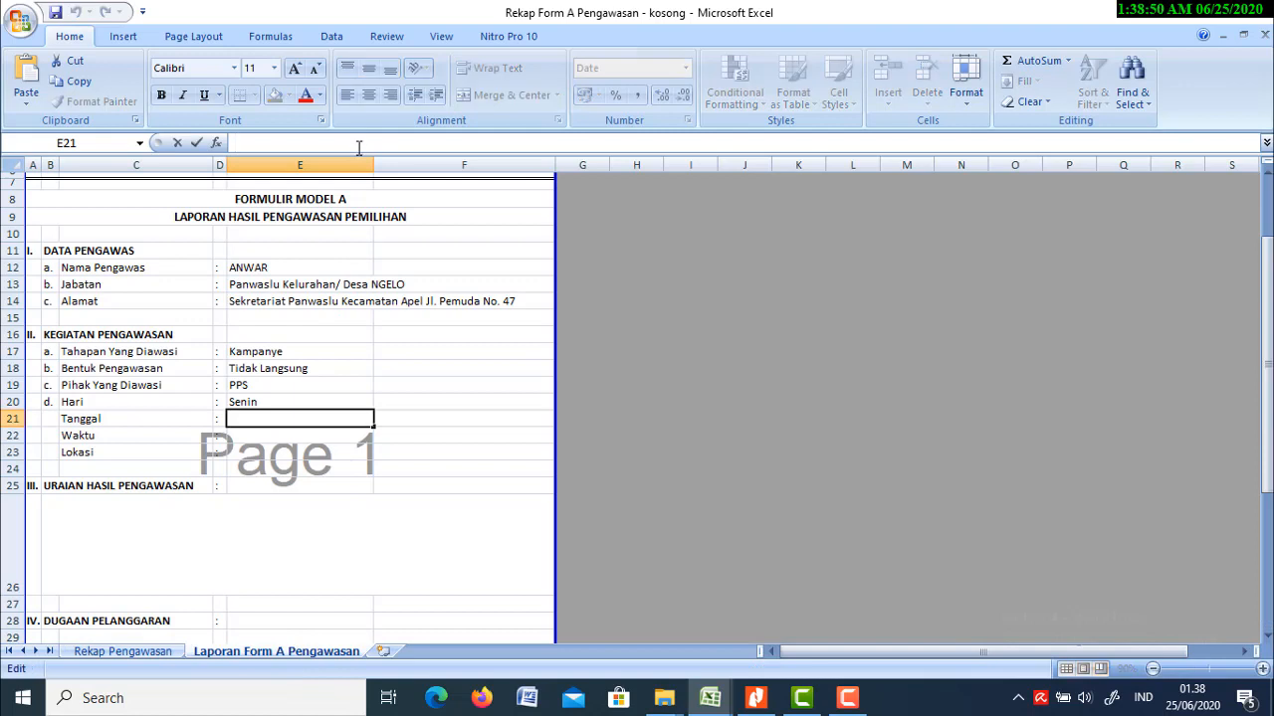
type("=VLOOKUP(H2;'Rekap Pengawasan'!A6:L15;2;FALSE)")
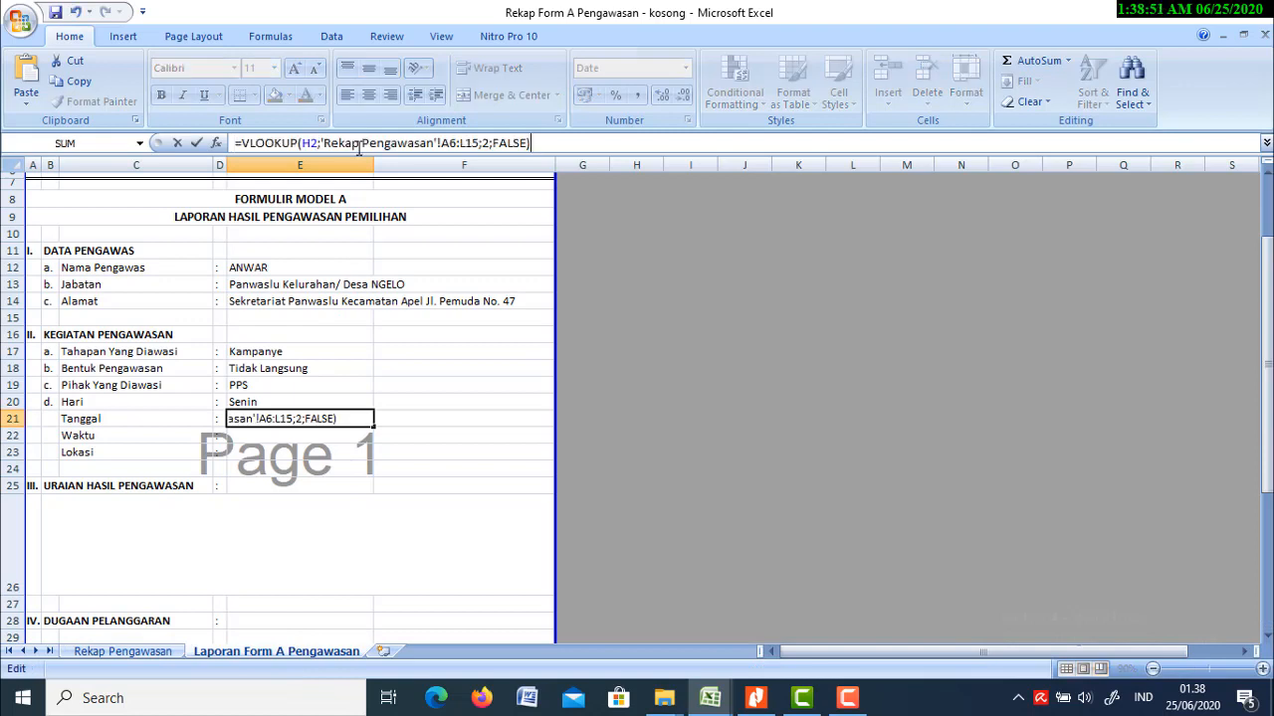
left_click(490, 143)
key("BackSpace")
type("4")
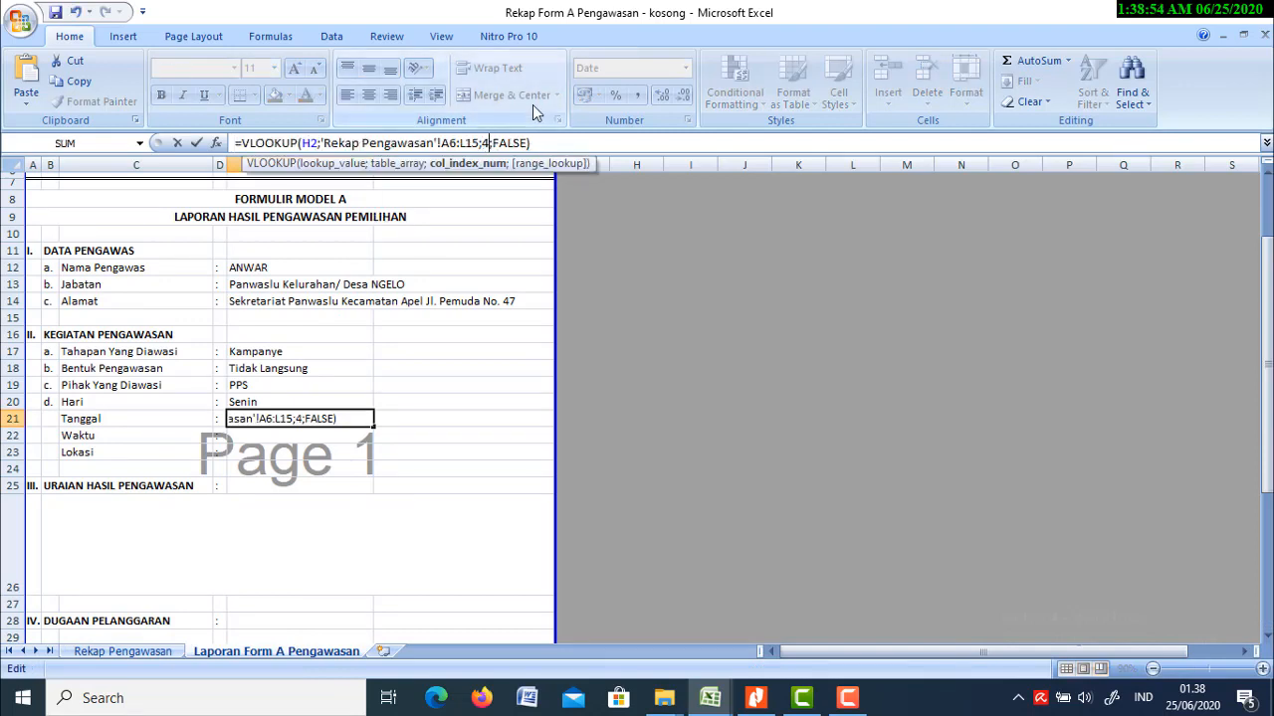
key("Return")
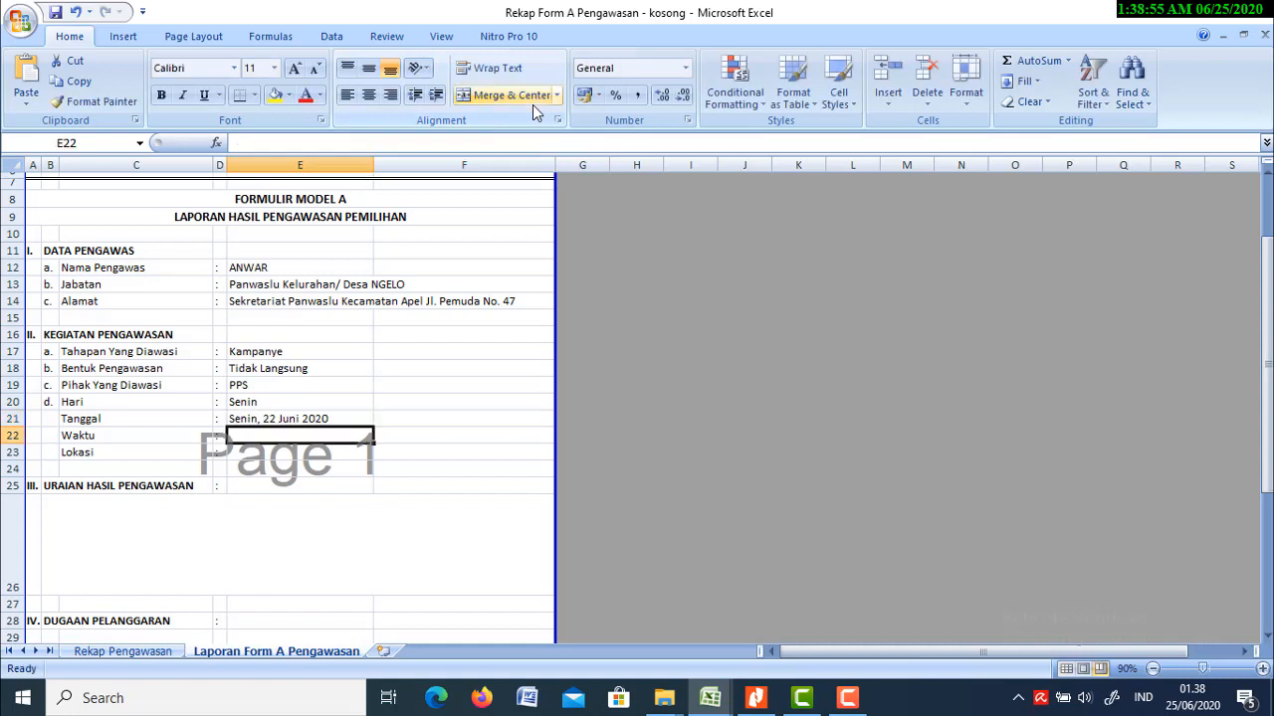
left_click(444, 480)
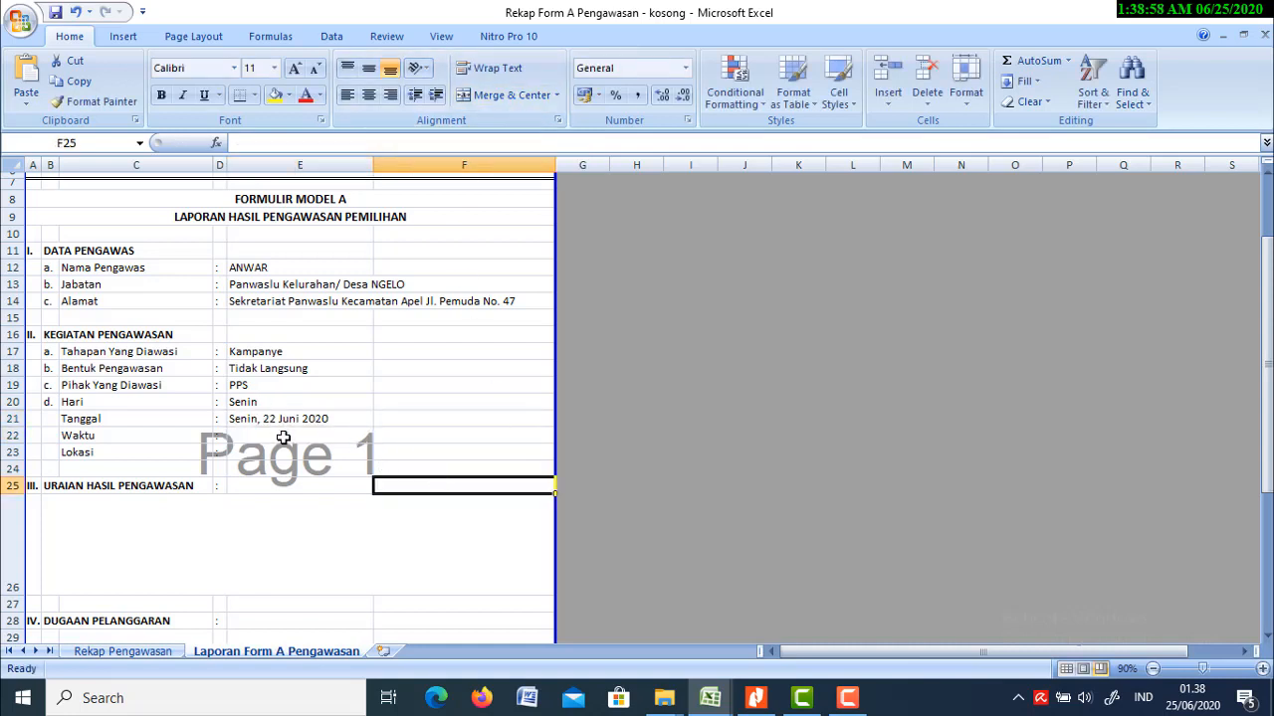
Step: Set the number format of the Hari cell E20 and the Tanggal cell E21 to General
left_click(280, 402)
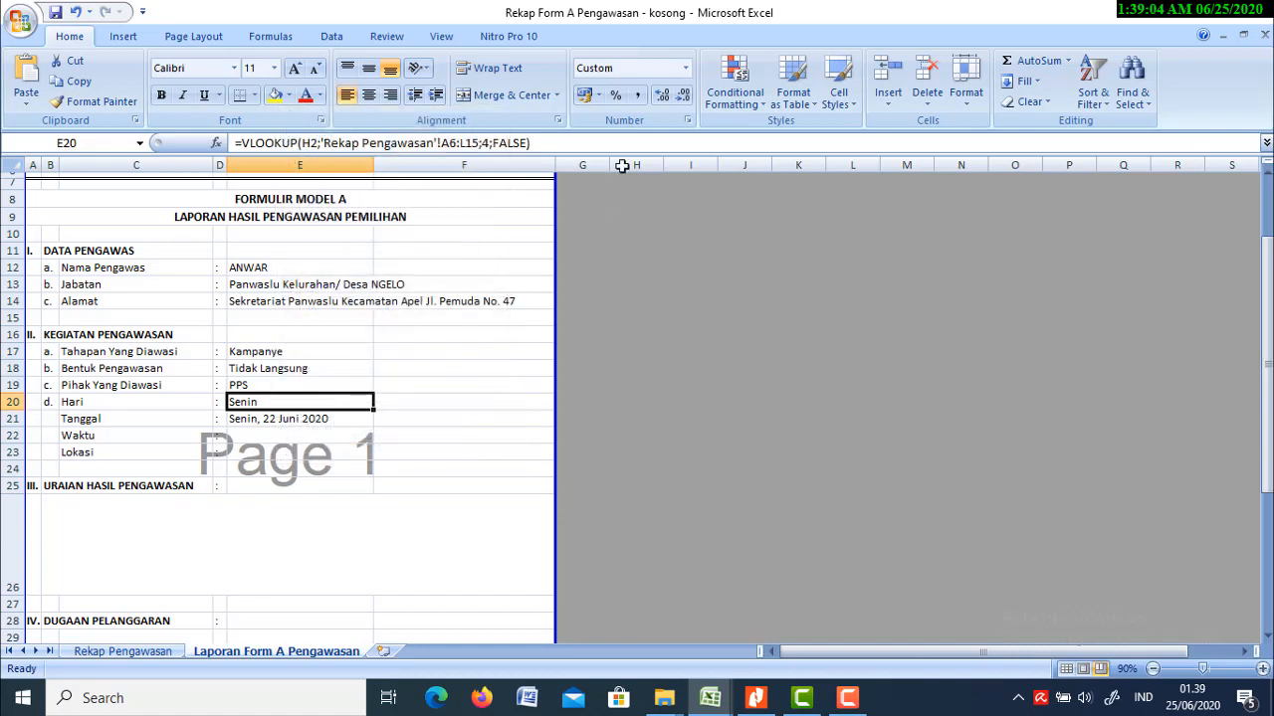
left_click(685, 68)
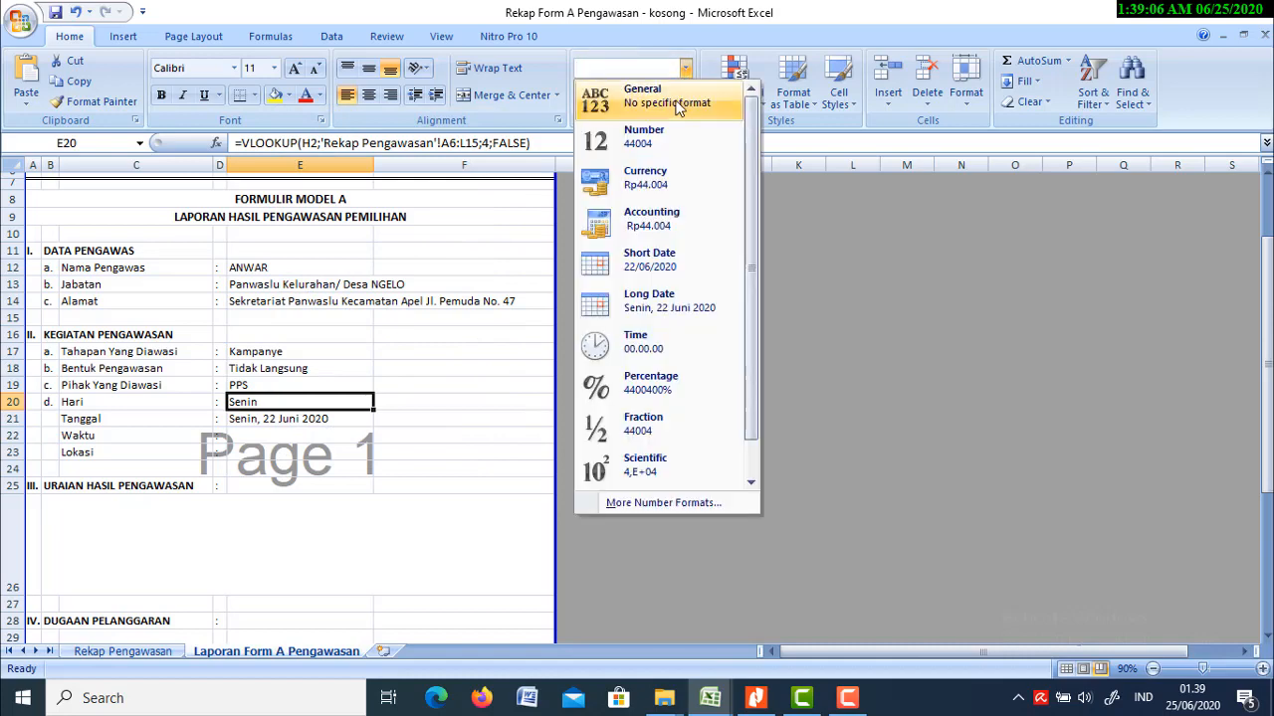
left_click(677, 105)
left_click(341, 420)
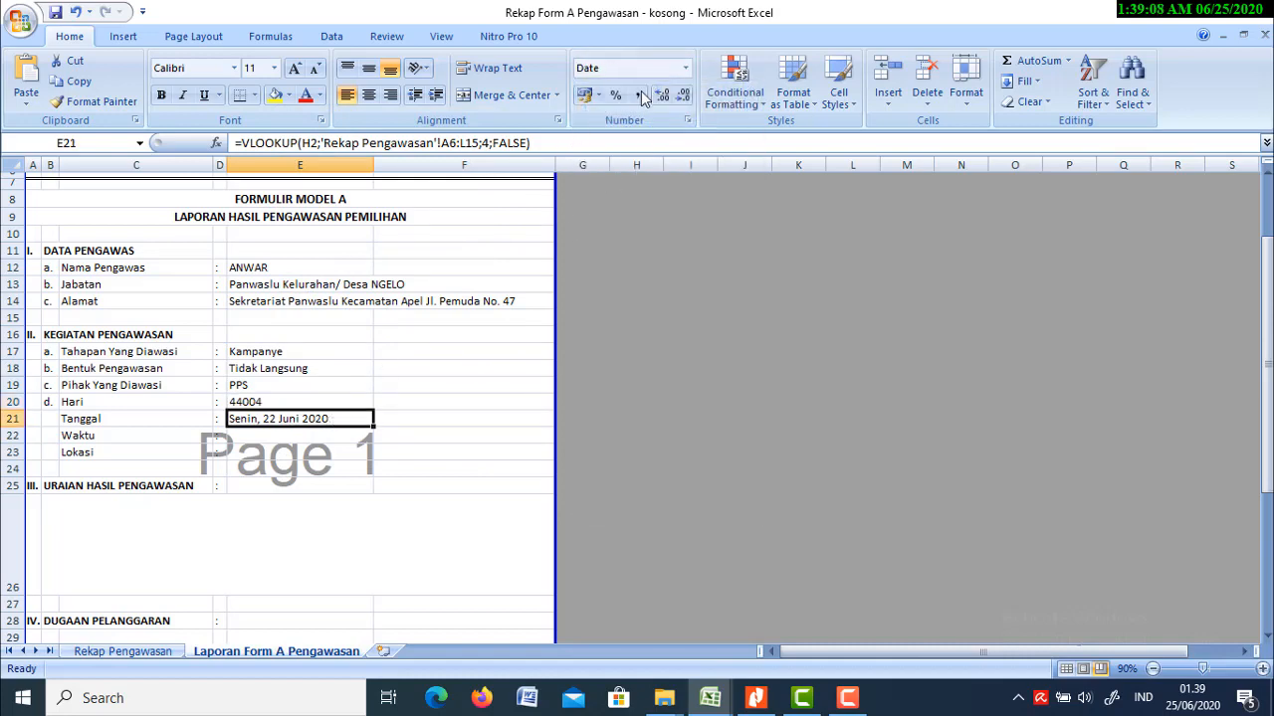
left_click(686, 68)
left_click(692, 100)
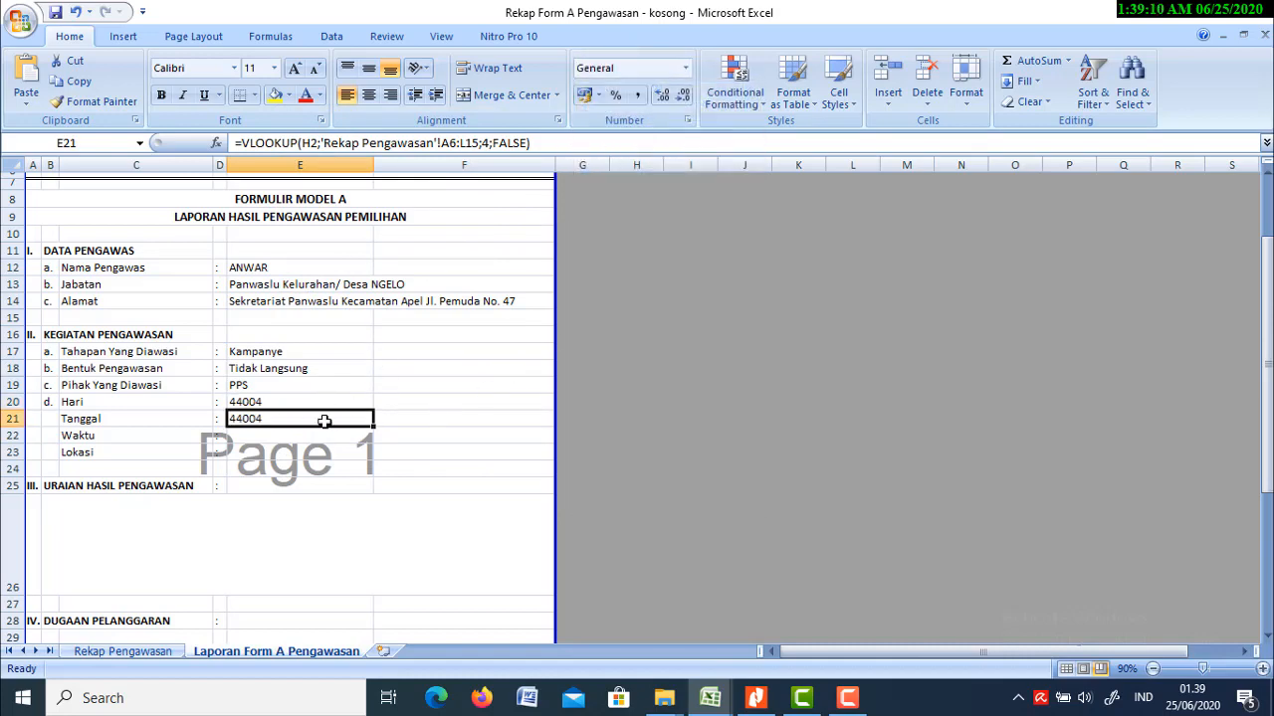
Step: Compare the form's Hari and Tanggal cells with each other and with the Tanggal column in Rekap Pengawasan
left_click(312, 484)
left_click(287, 418)
left_click(134, 403)
left_click(144, 421)
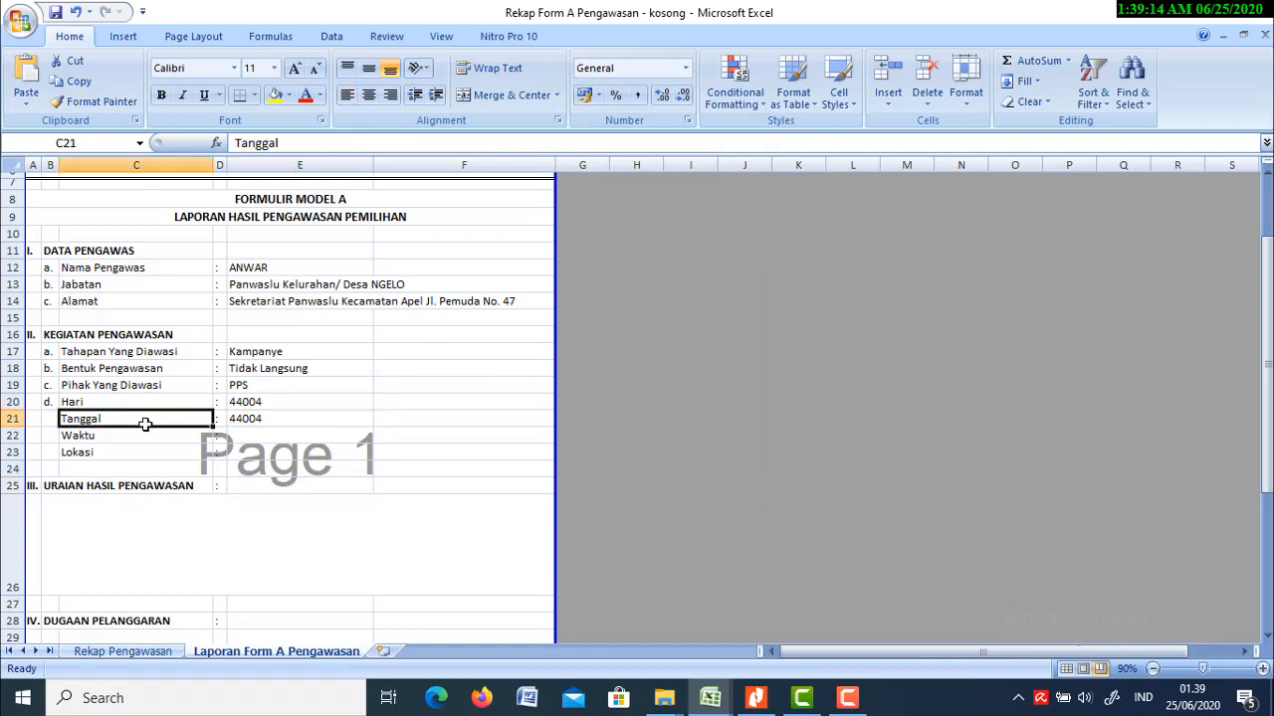
left_click(250, 403)
left_click(255, 421)
left_click(251, 403)
left_click(254, 421)
left_click(251, 403)
left_click(255, 421)
left_click(251, 403)
left_click(255, 421)
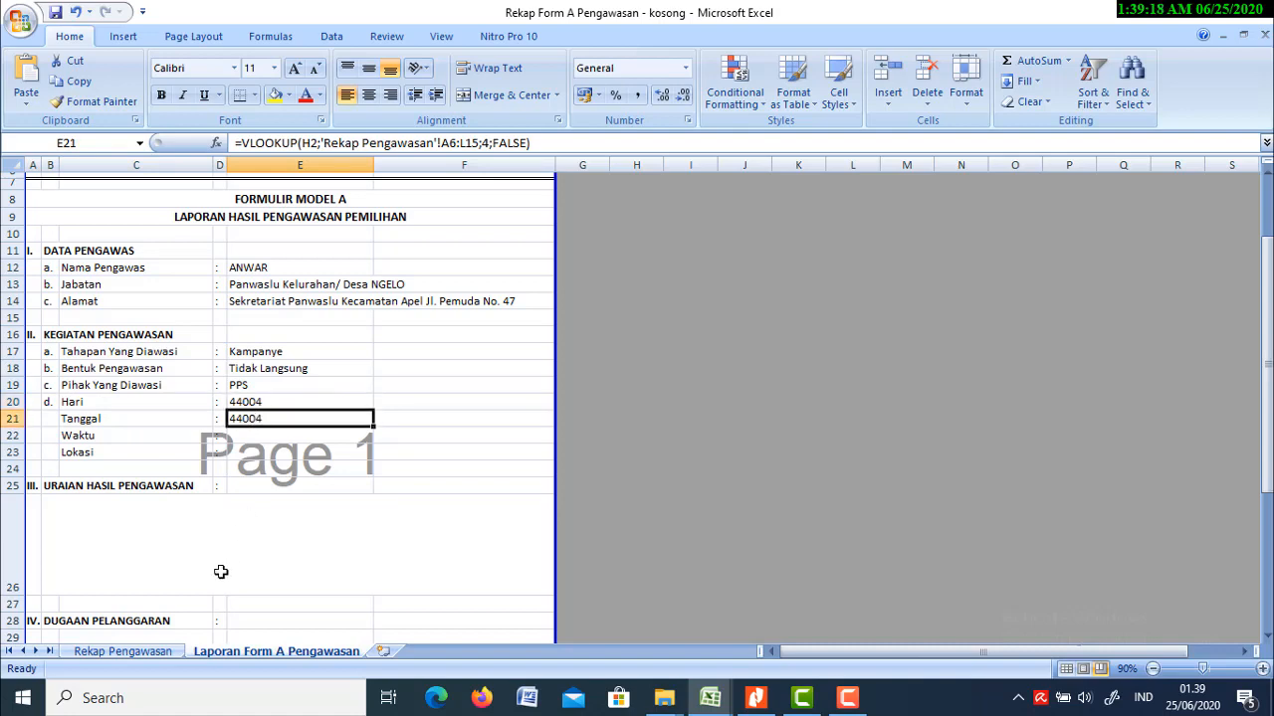
left_click(156, 651)
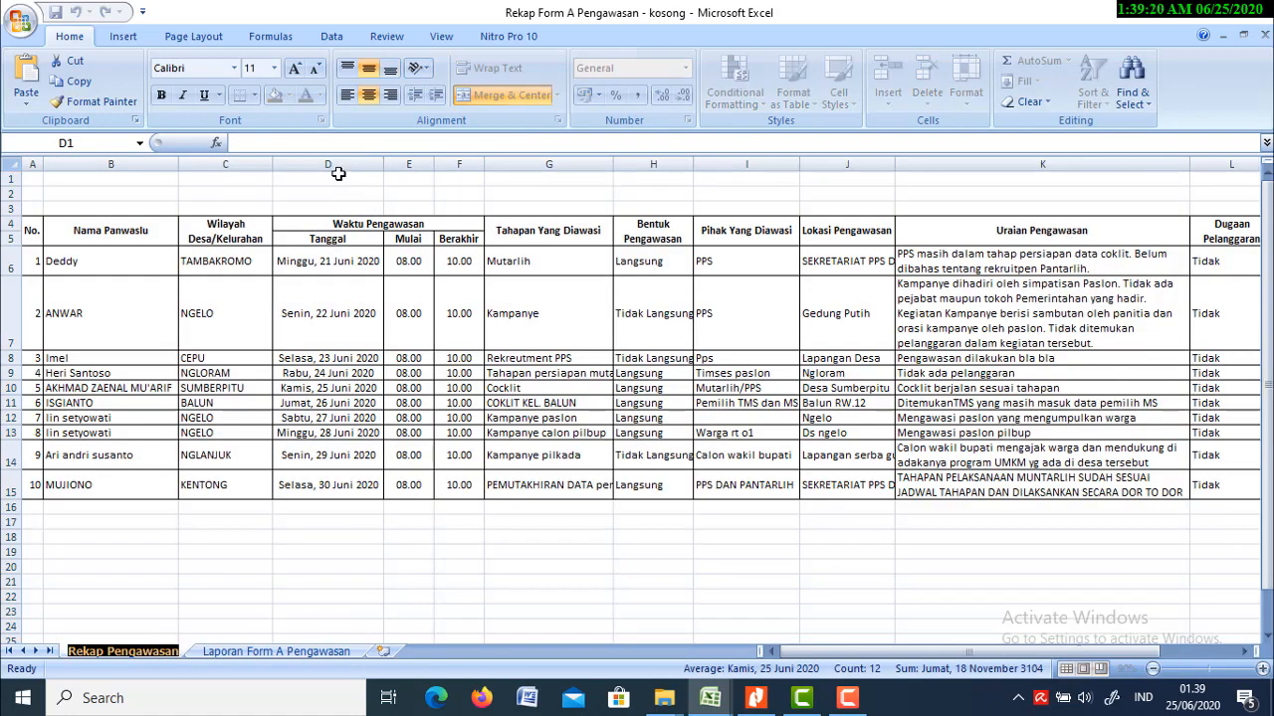
left_click(283, 652)
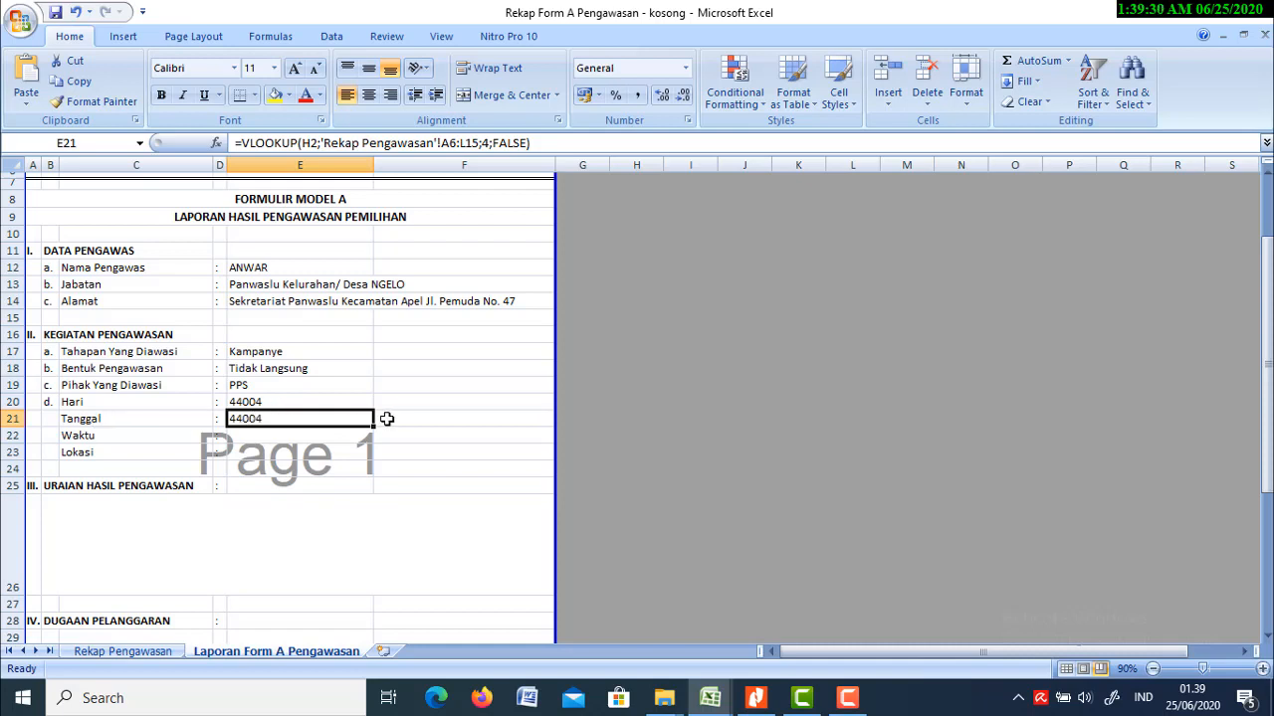
Step: Apply the custom number format dddd to the Hari cell E20 so it shows only the day name
left_click(259, 402)
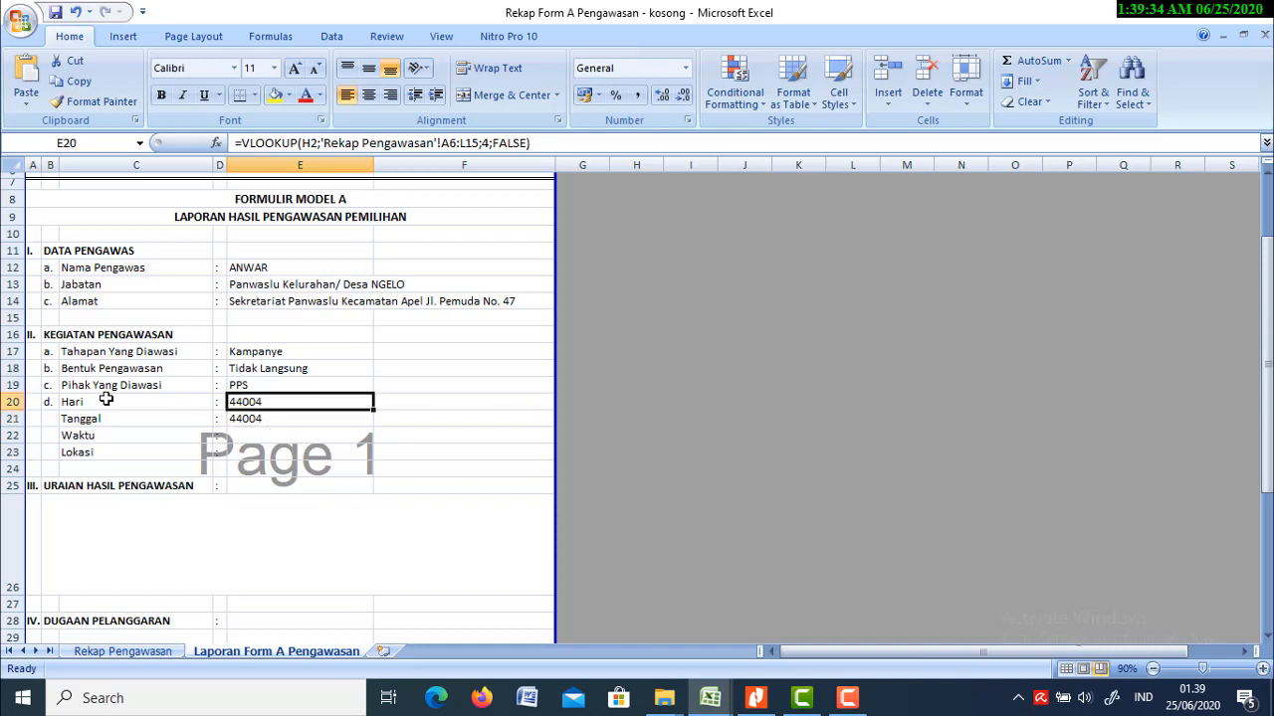
right_click(259, 402)
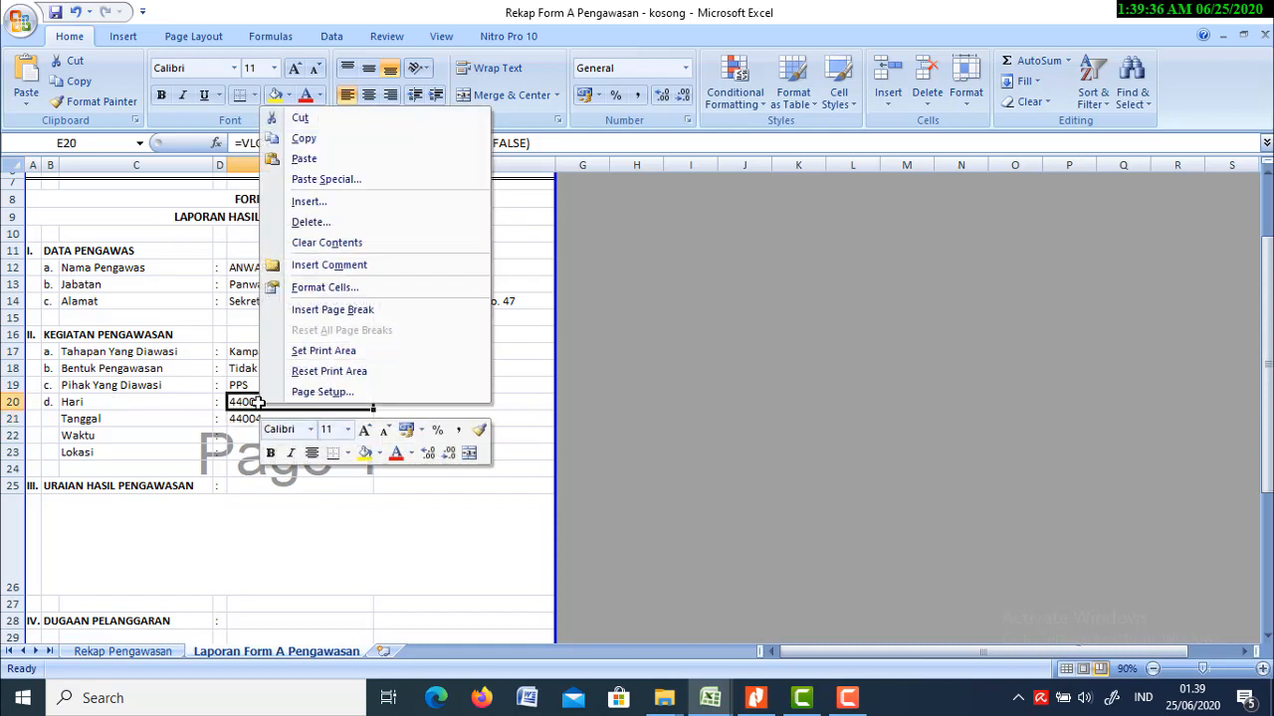
left_click(314, 289)
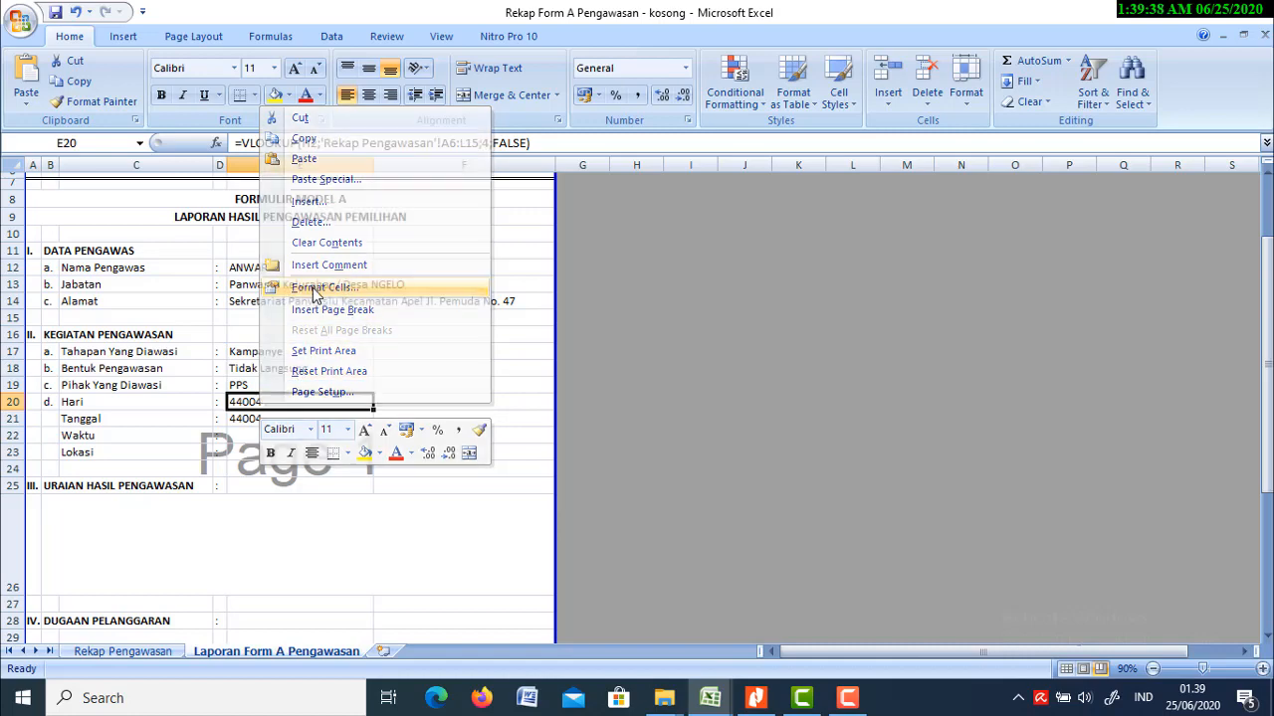
key("ctrl+1")
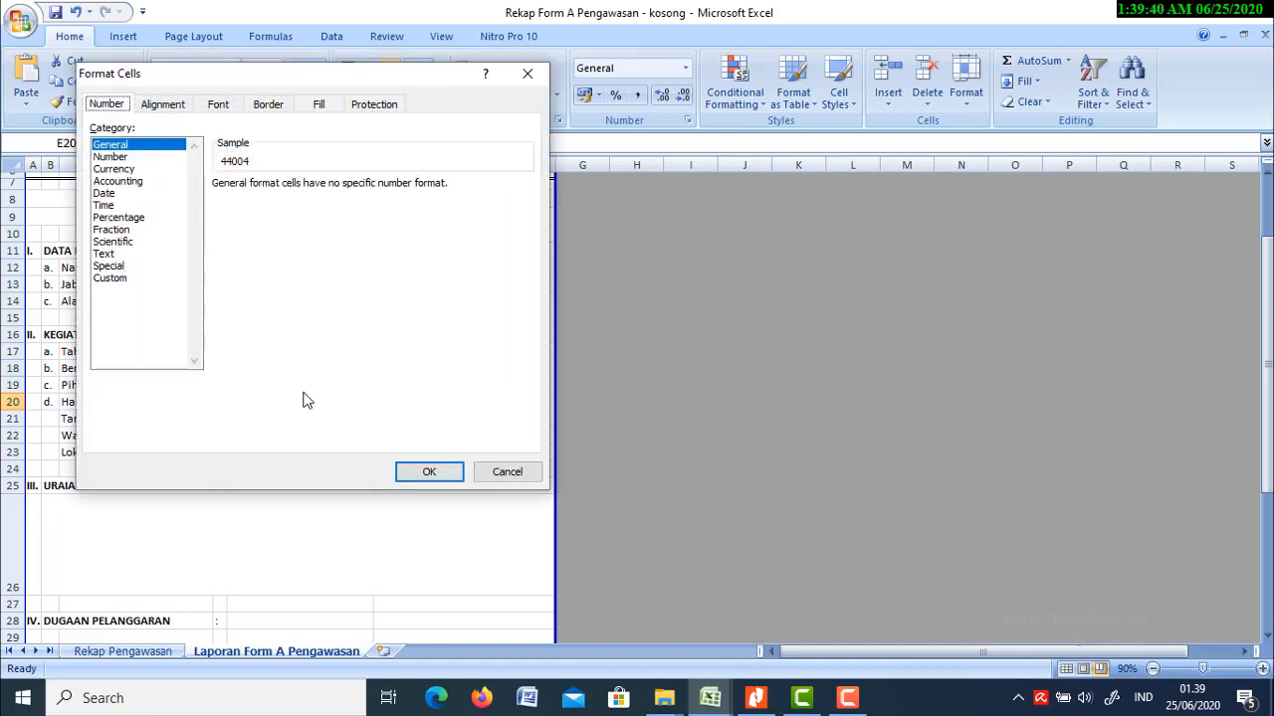
left_click(115, 281)
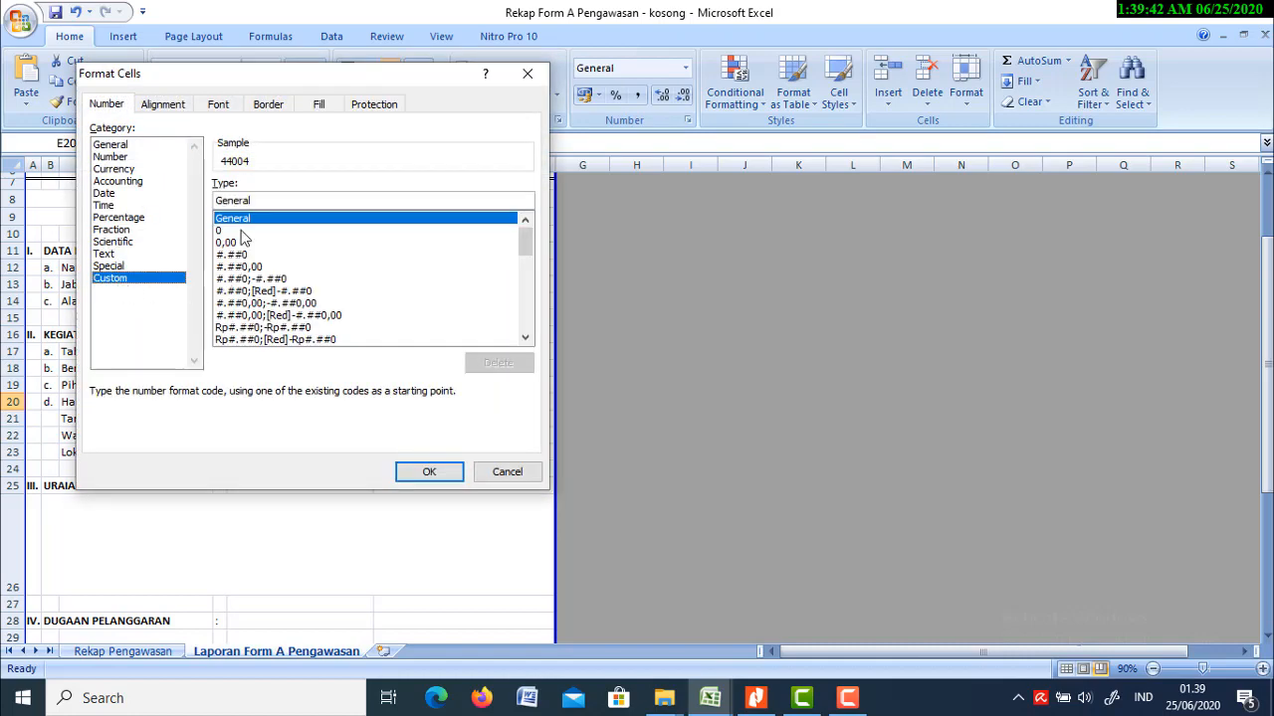
left_click(257, 202)
key("BackSpace")
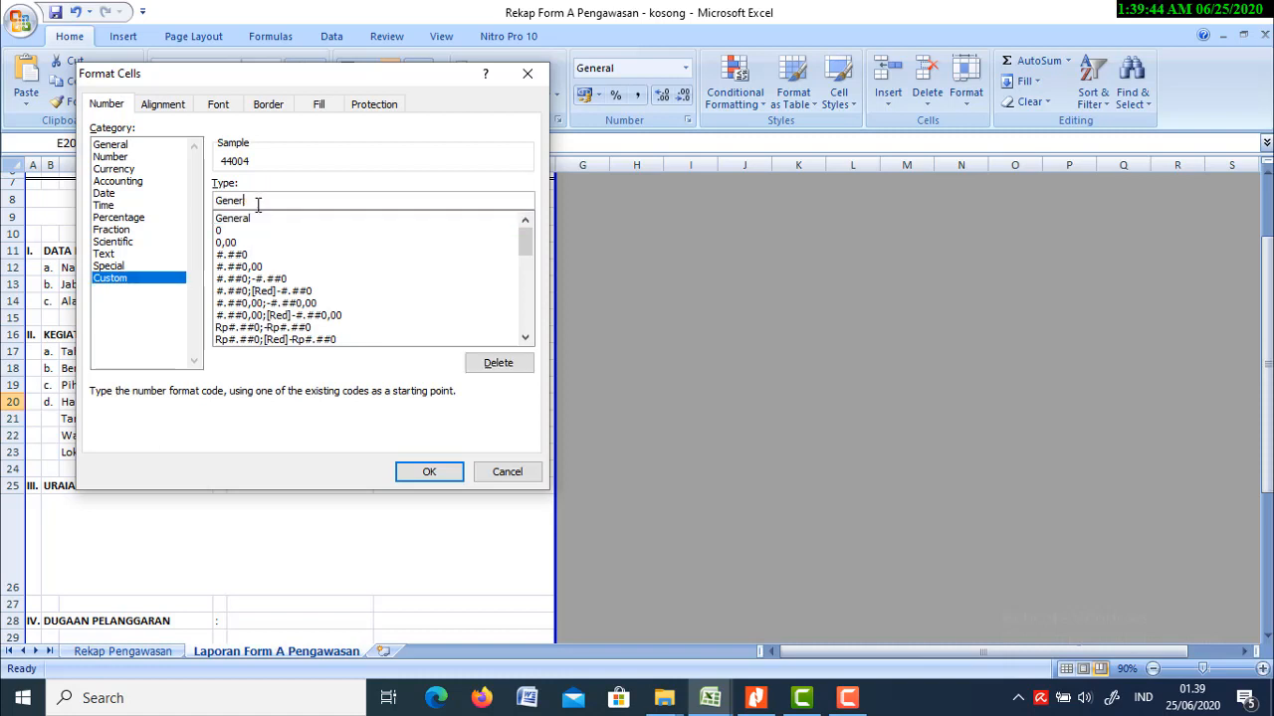
key("BackSpace")
key("BackSpace")
type("dddd")
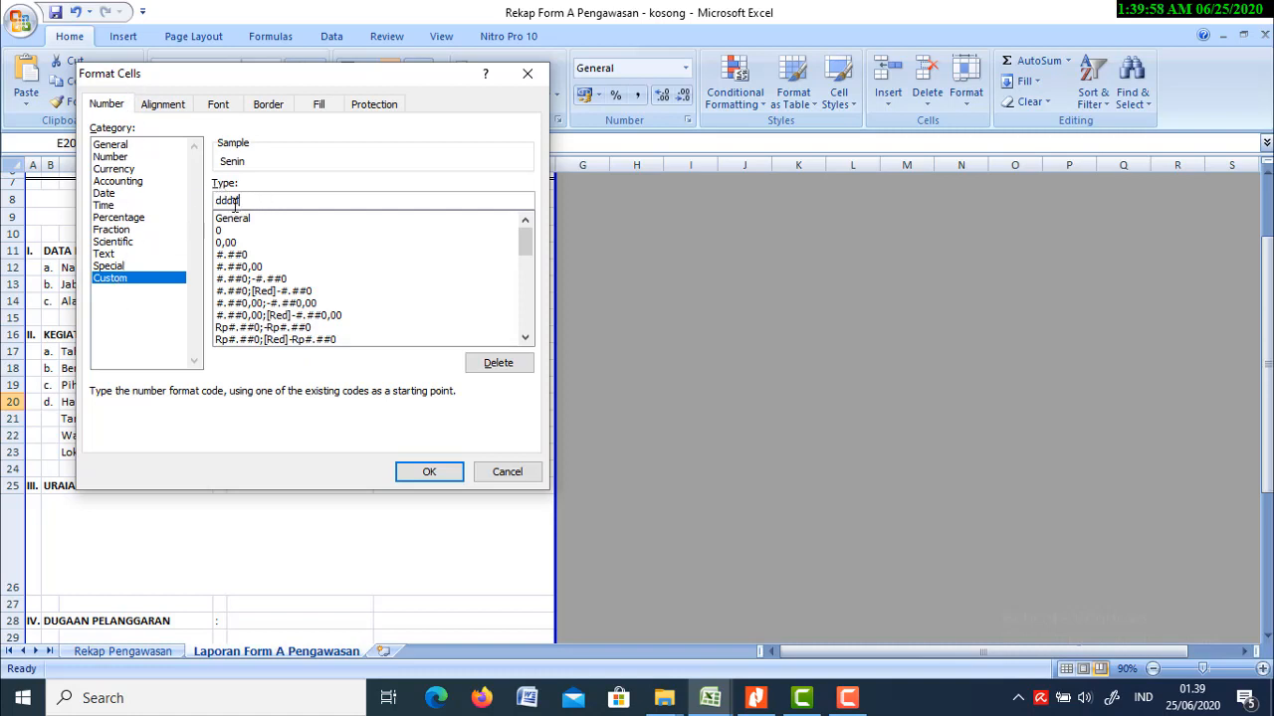
left_click(429, 471)
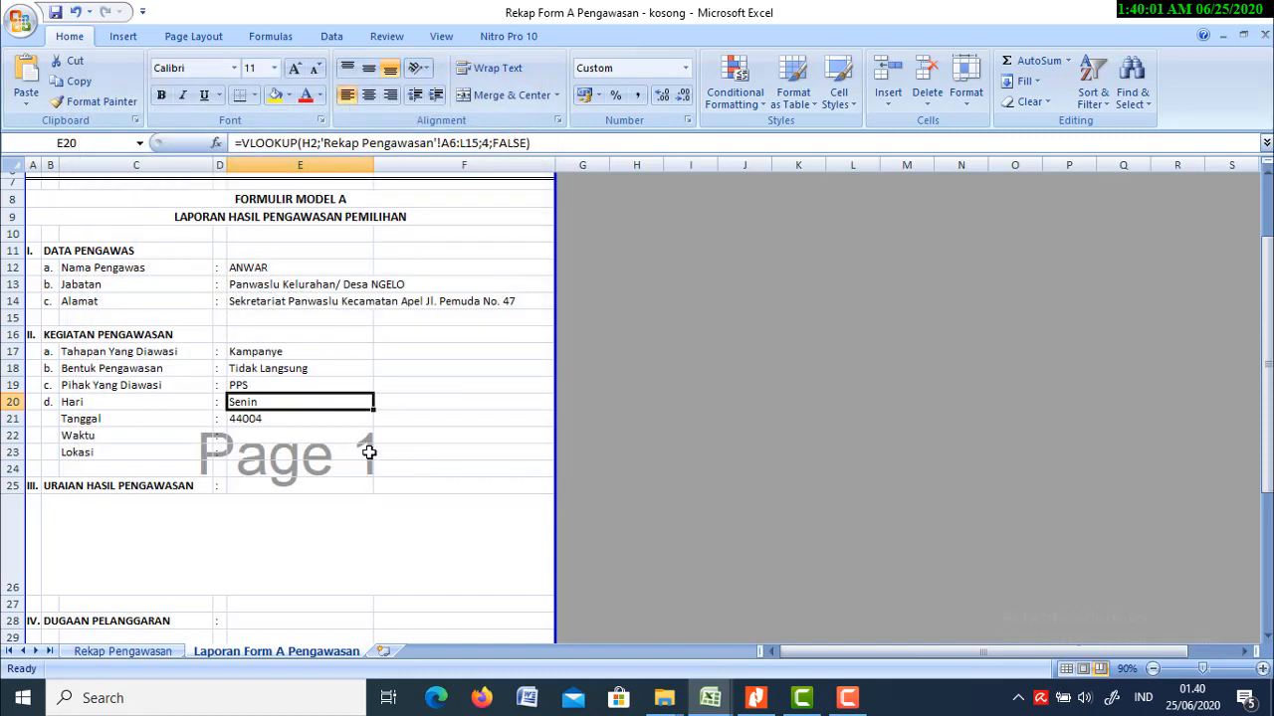
Step: Format the form's Tanggal cell E21 as a Date of type 14 Maret 2001 with the Indonesian locale
left_click(245, 419)
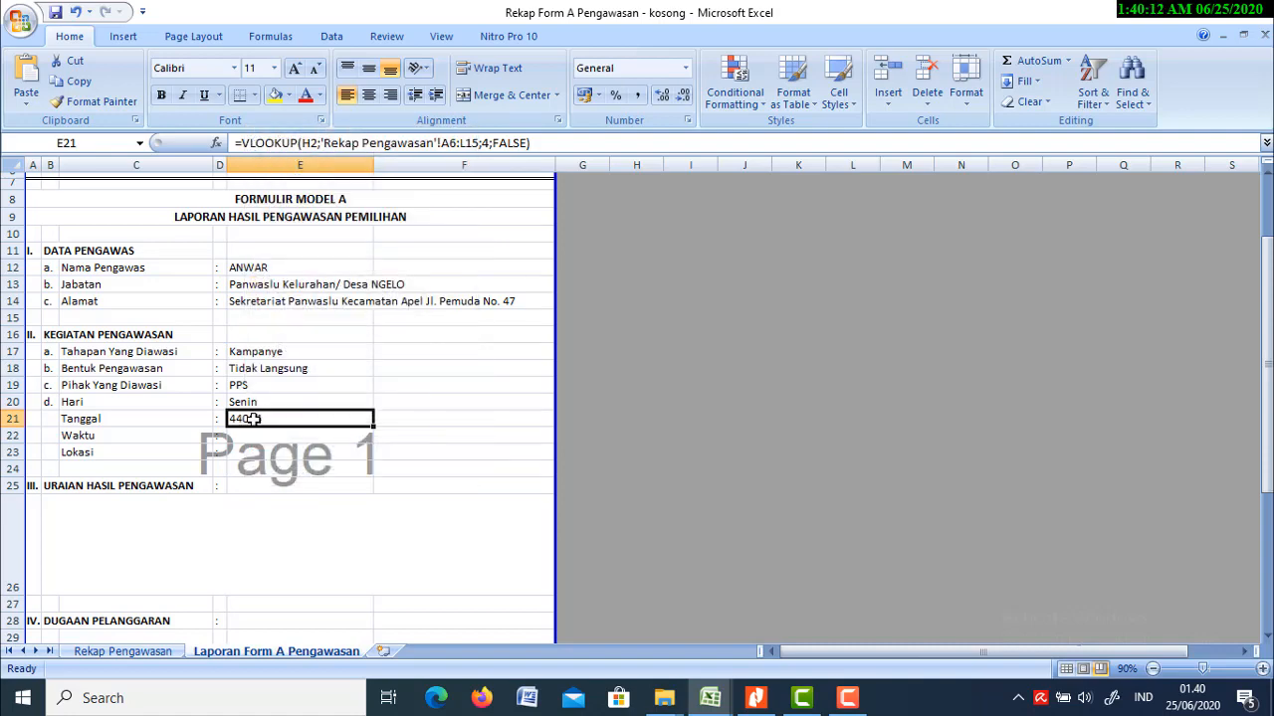
right_click(254, 419)
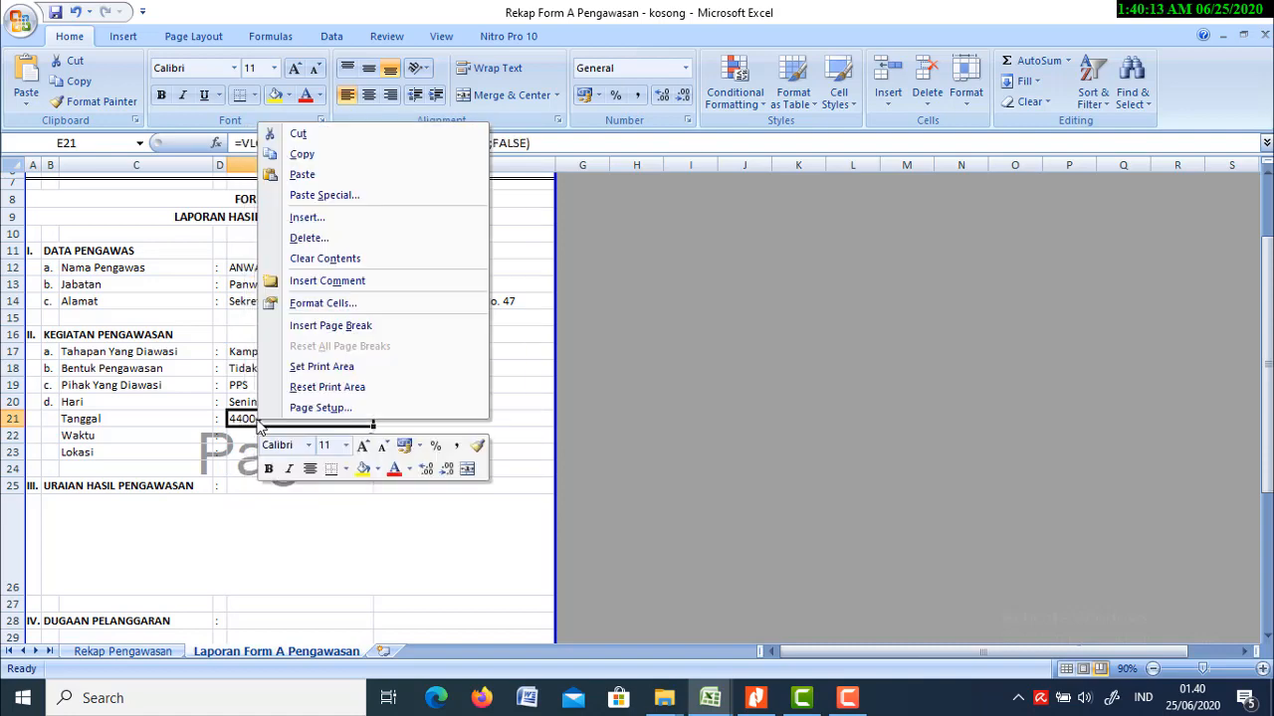
left_click(323, 304)
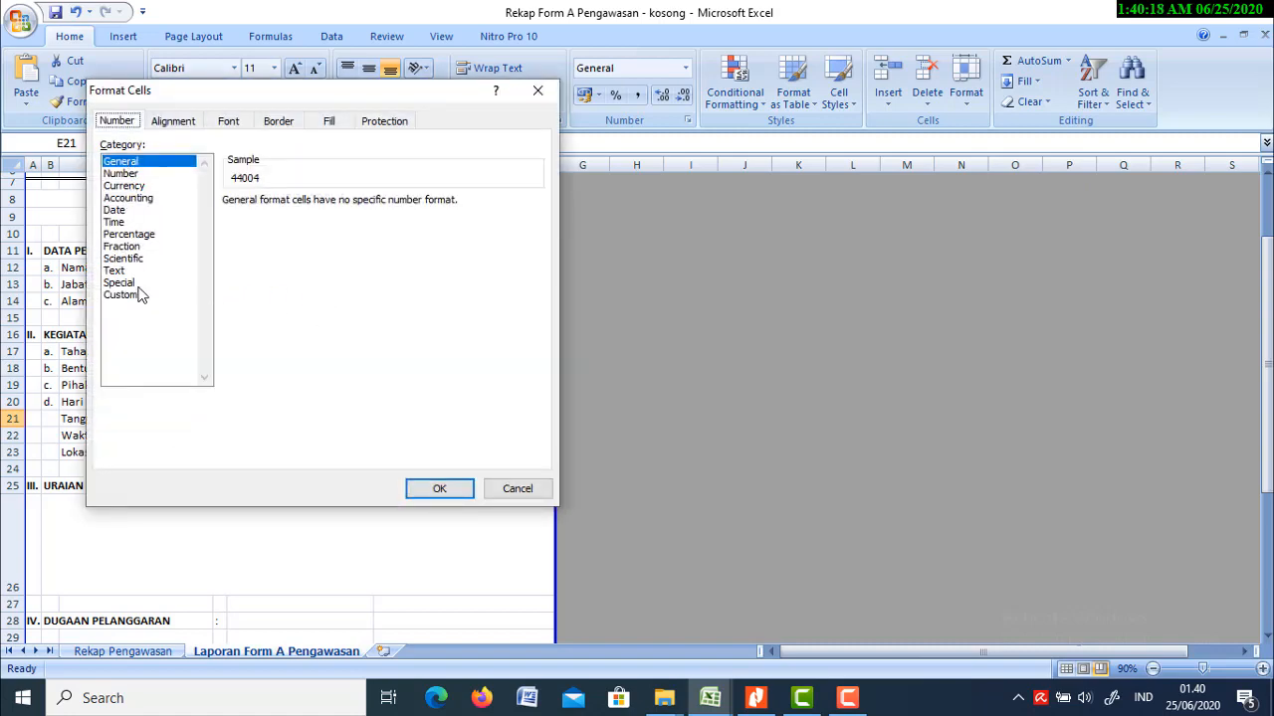
left_click(127, 210)
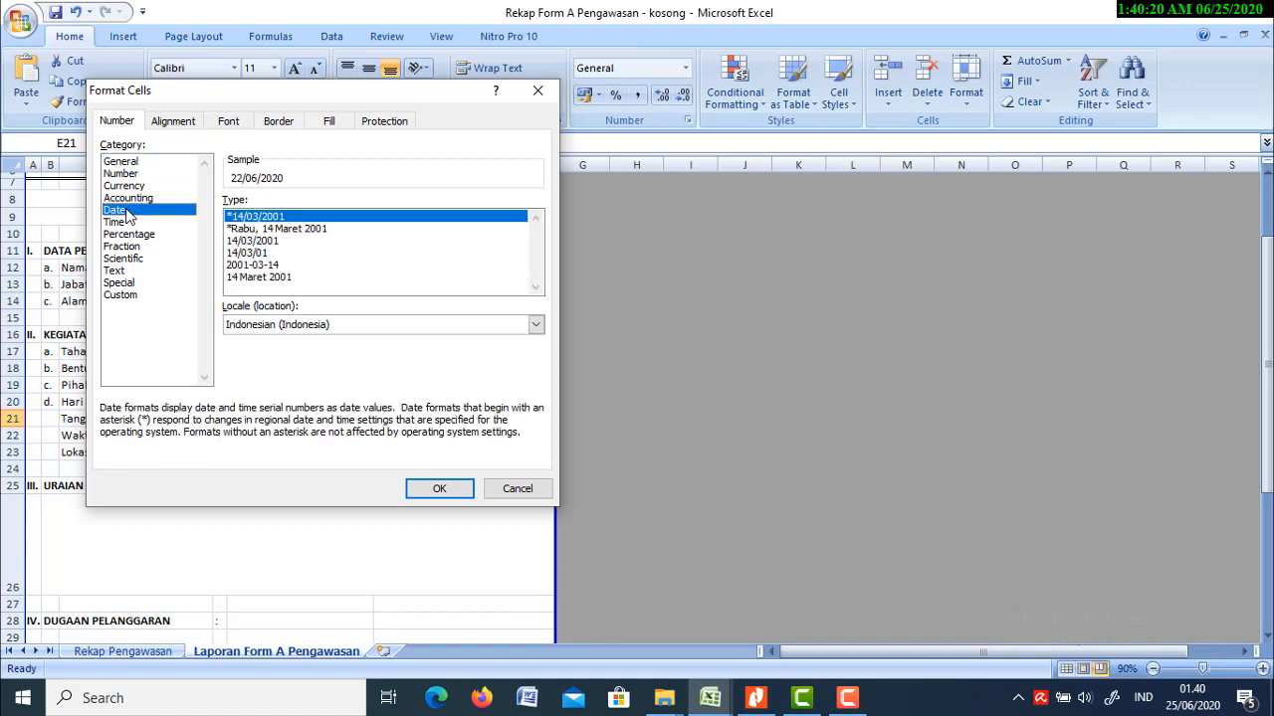
left_click(278, 279)
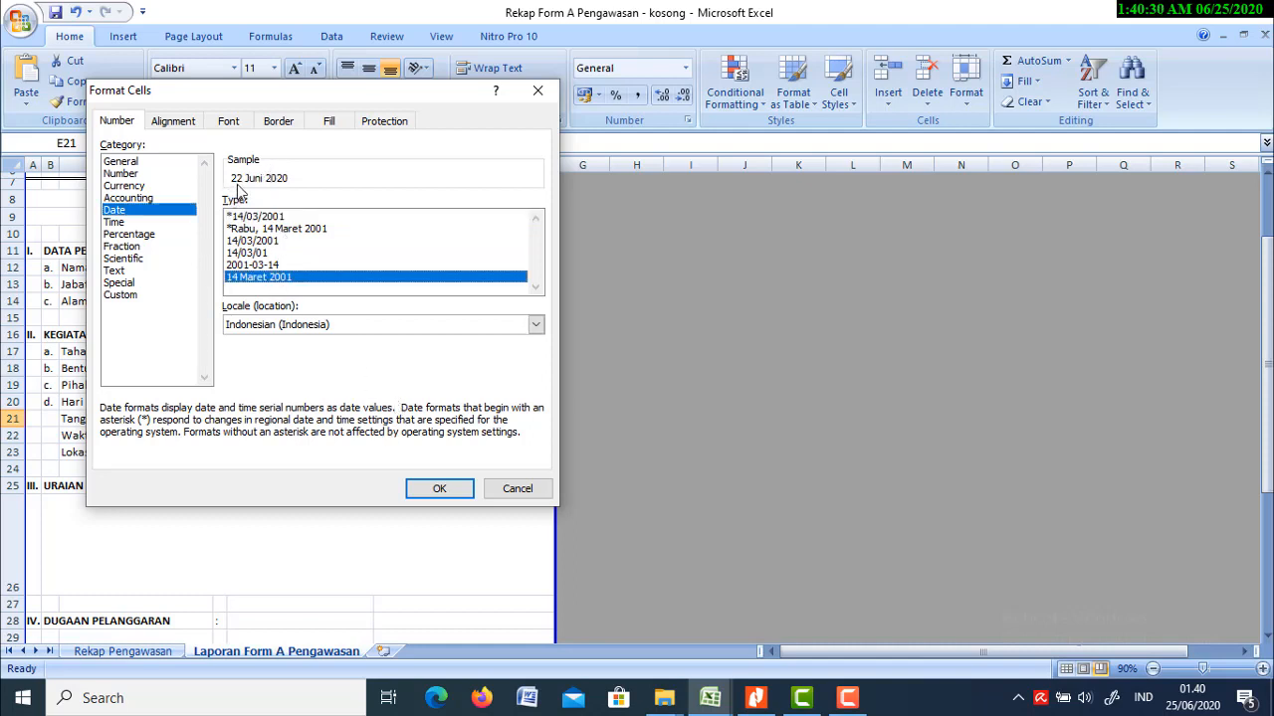
left_click(457, 488)
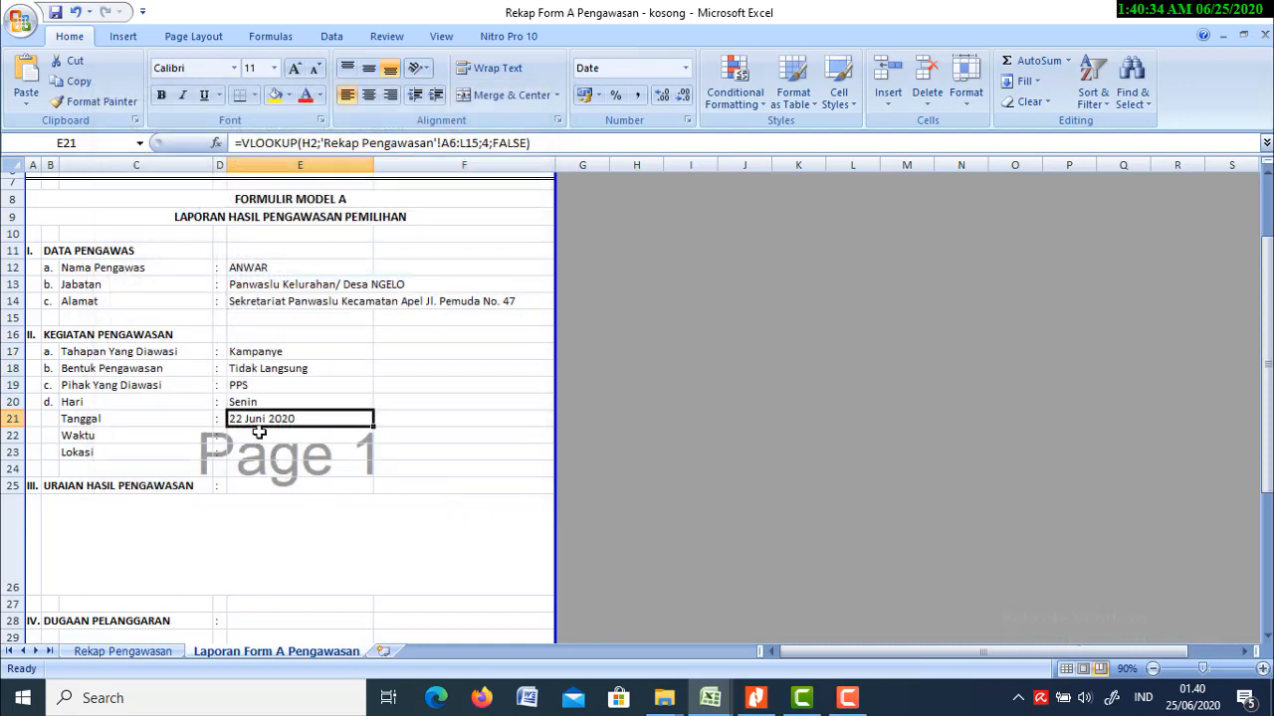
Step: Examine the Mulai and Berakhir columns in Rekap Pengawasan as the source for the form's Waktu cell E22
scroll(304, 483, "down", 1)
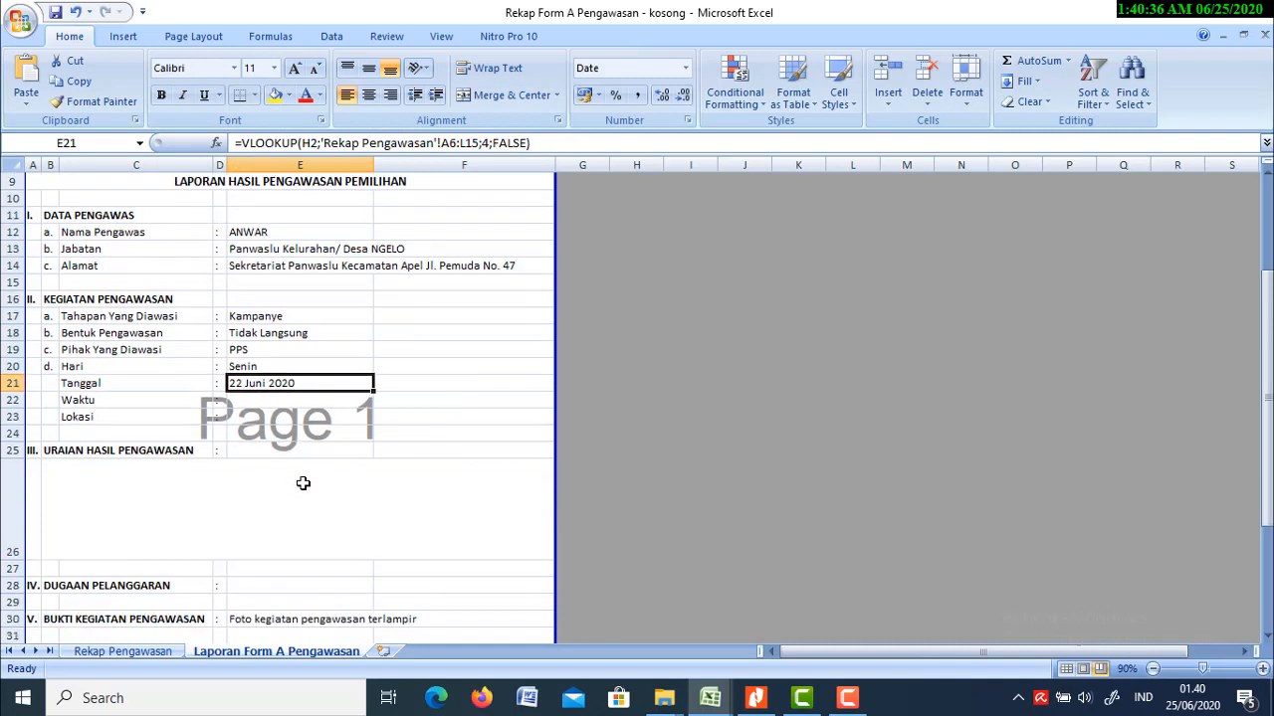
scroll(303, 483, "down", 1)
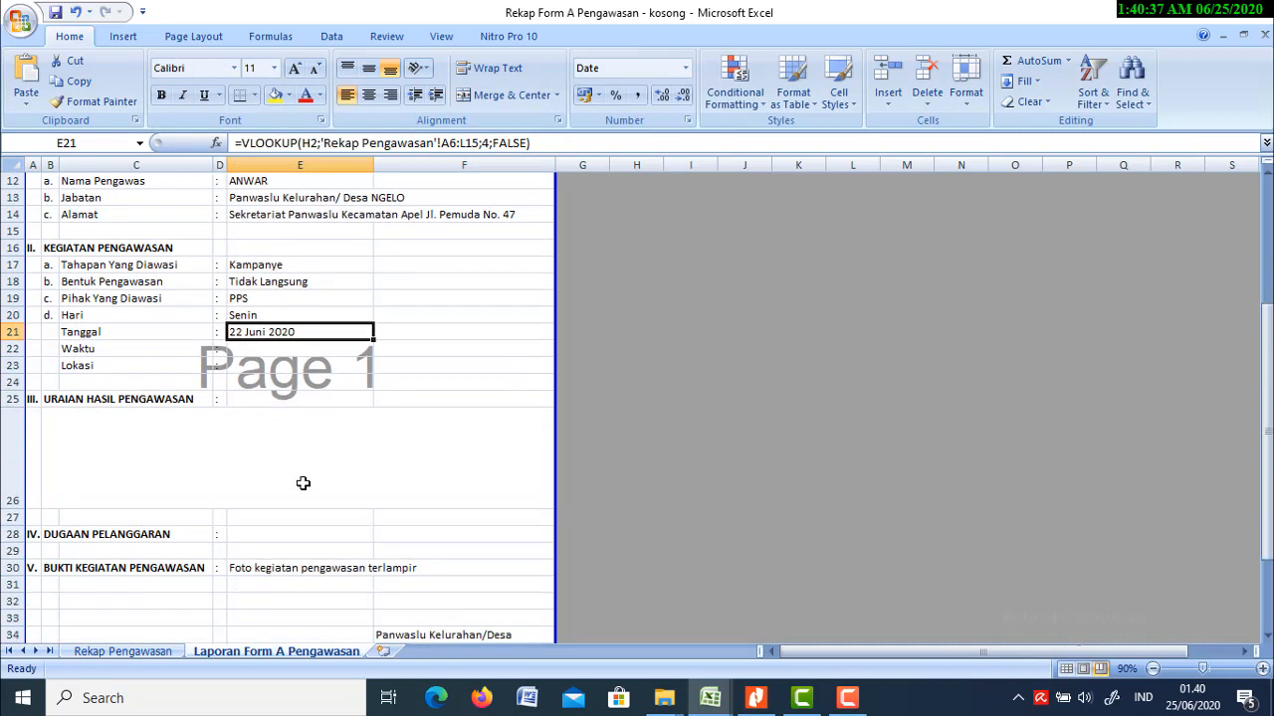
left_click(272, 349)
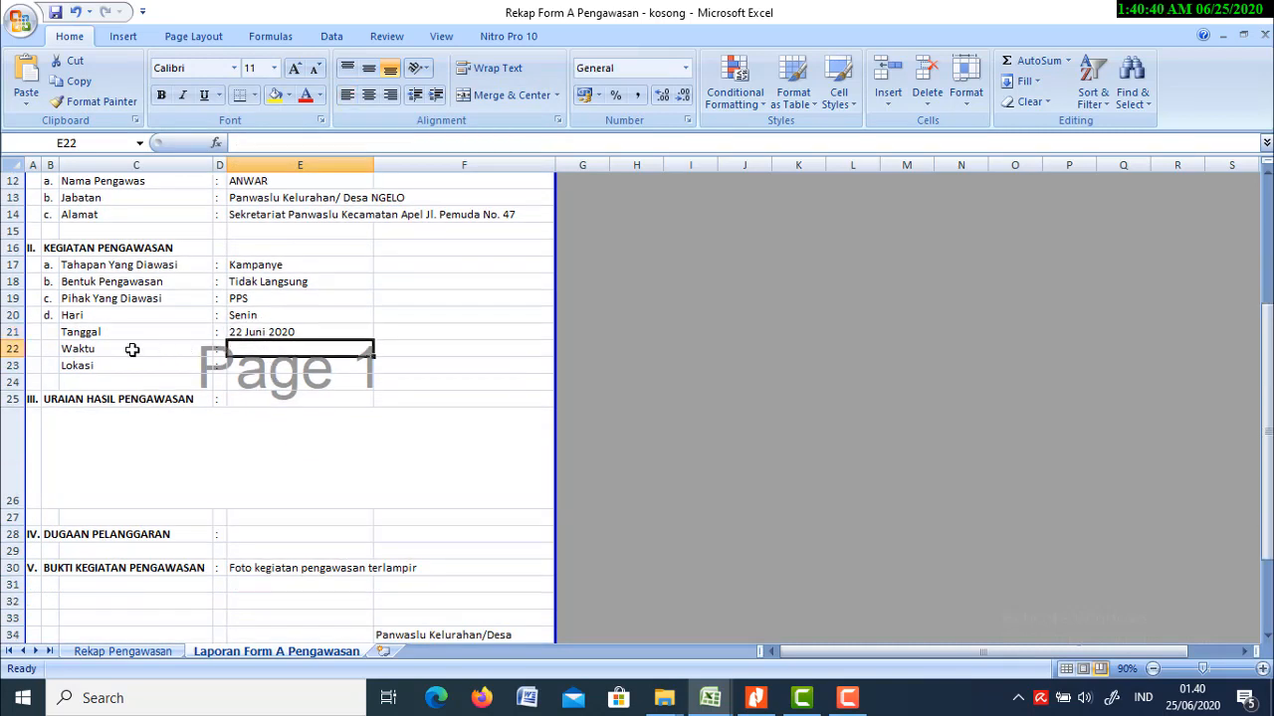
left_click(150, 652)
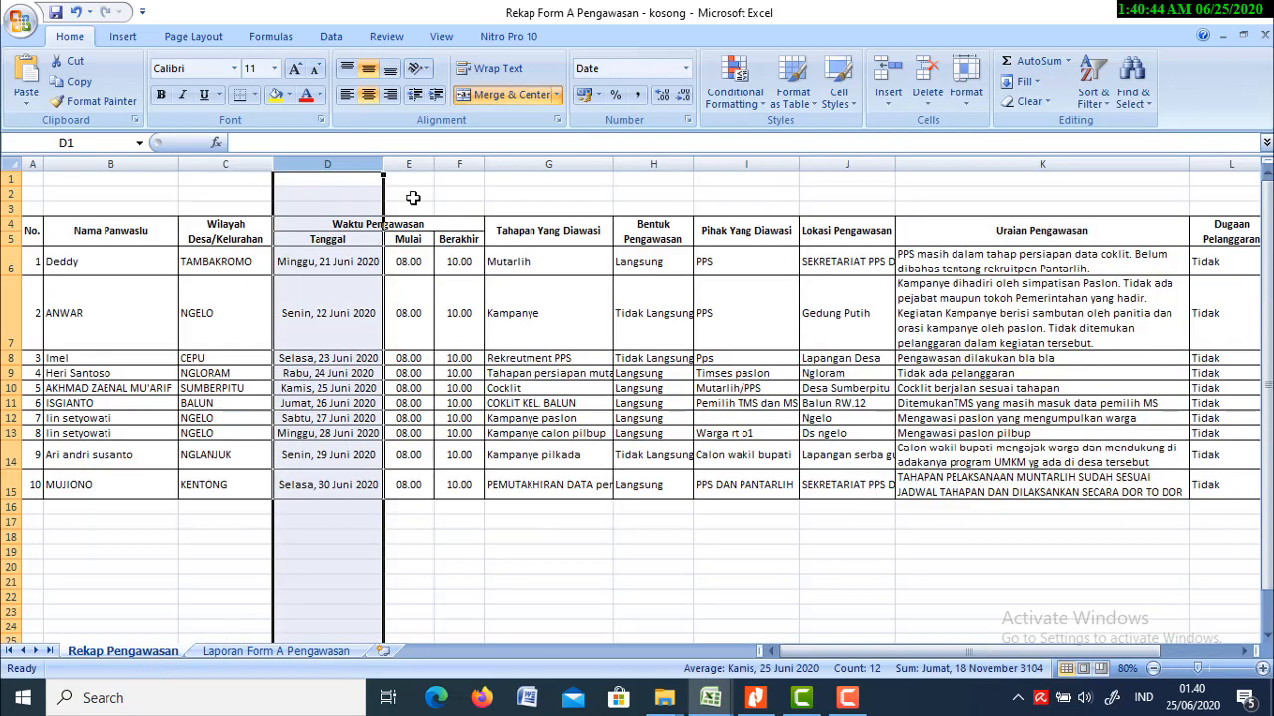
left_click(430, 163)
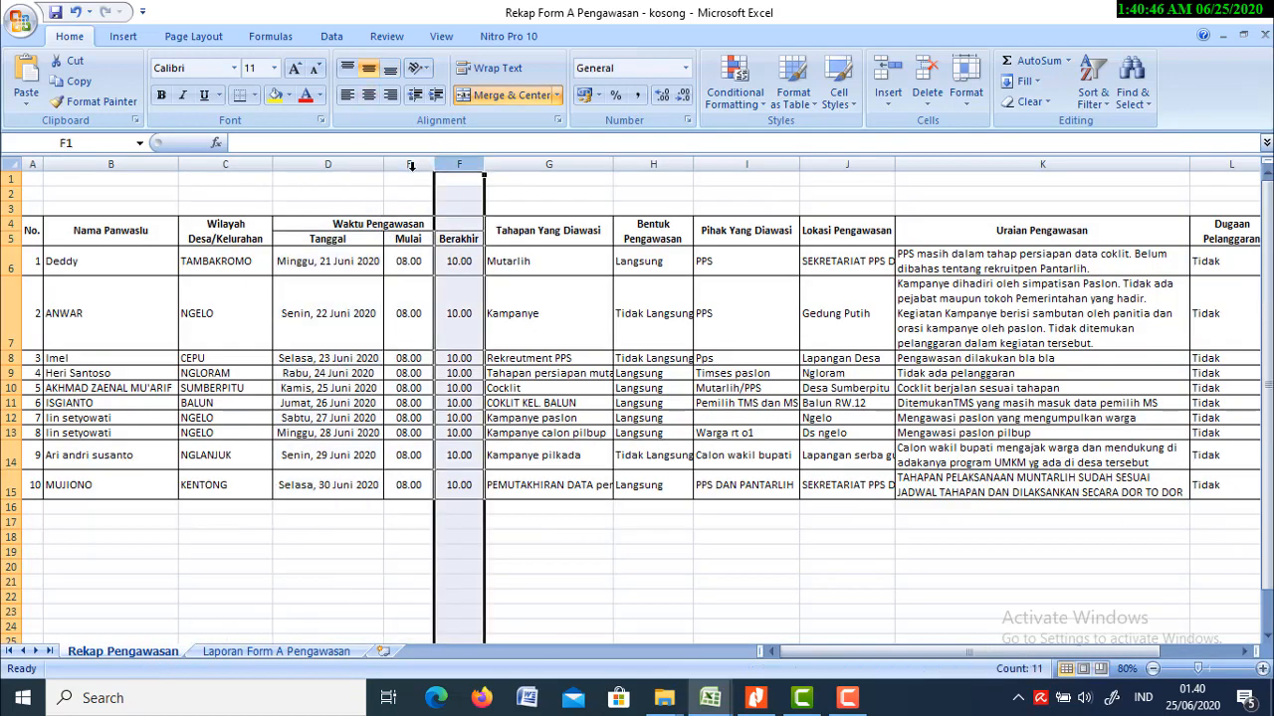
left_click(413, 158)
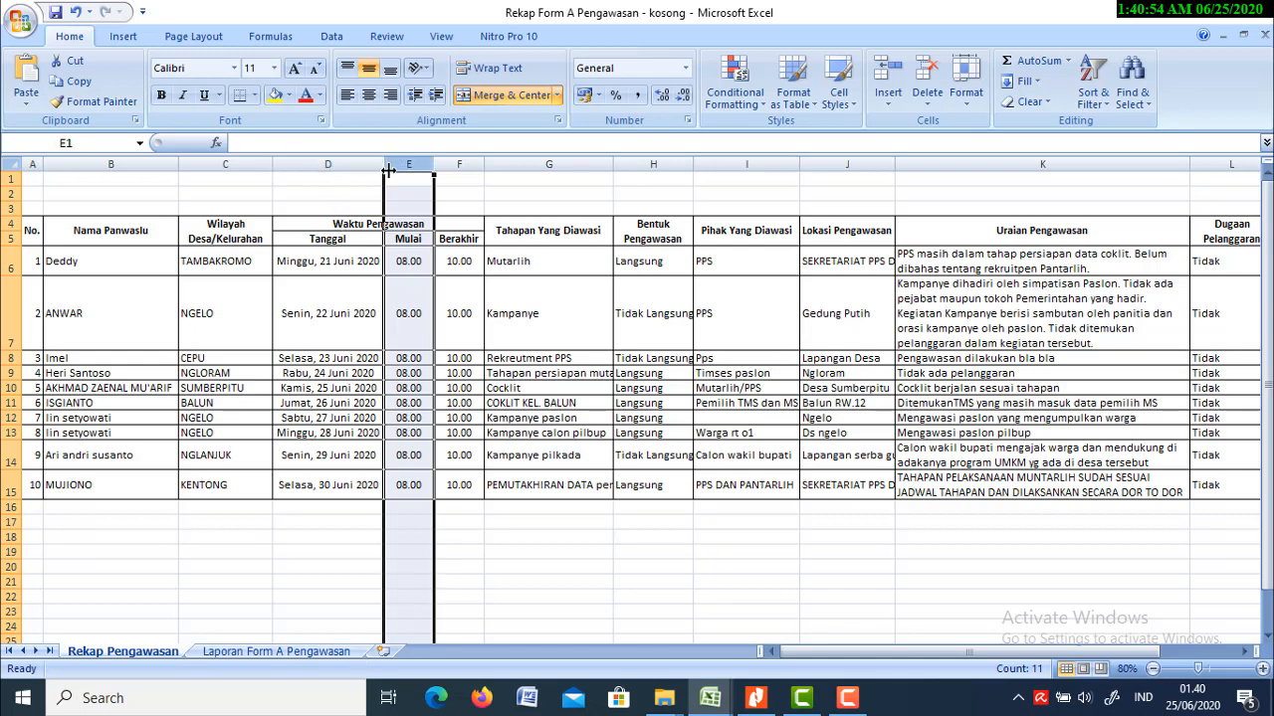
left_click(470, 164)
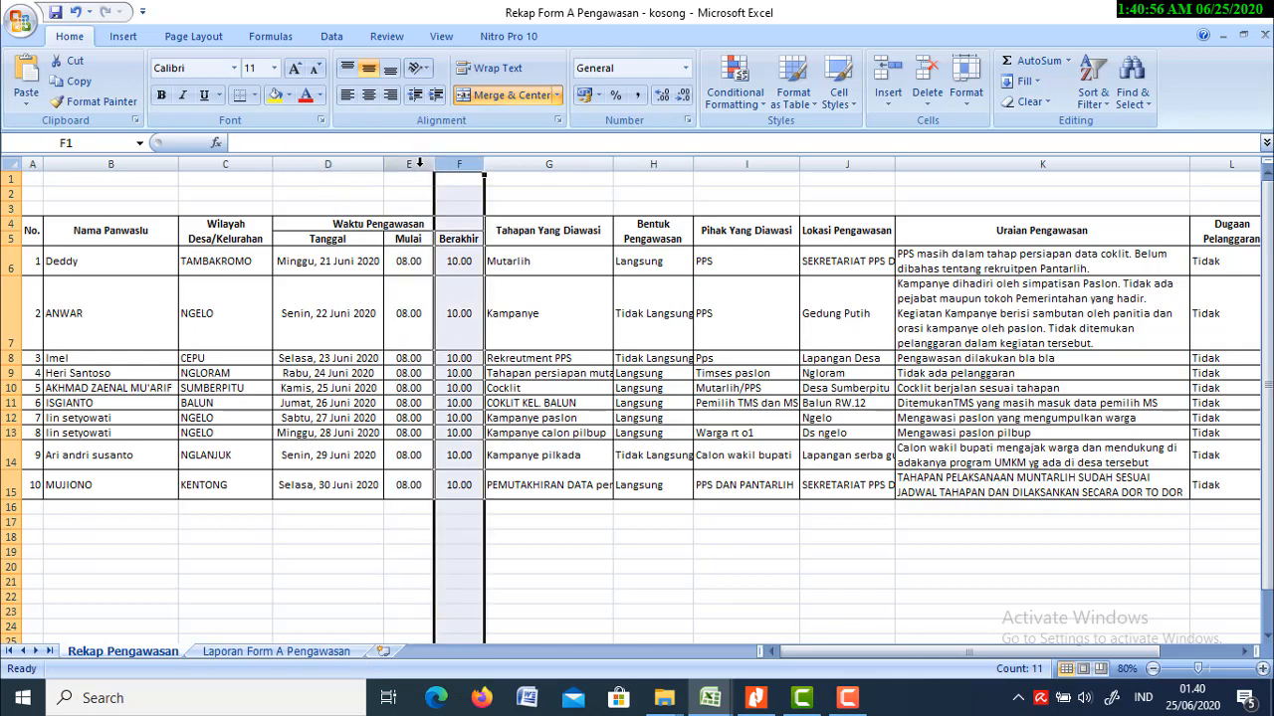
left_click(421, 163)
left_click(457, 162)
left_click(410, 163)
left_click(450, 161)
left_click(410, 163)
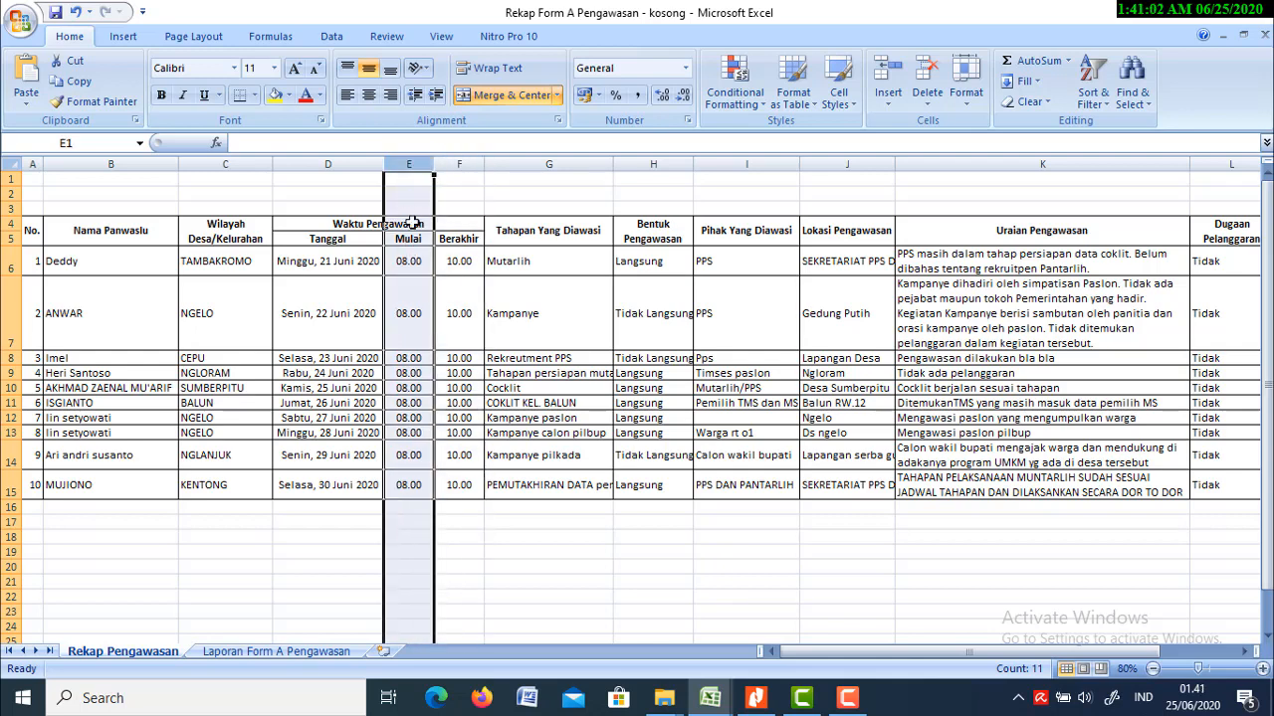
left_click(464, 168)
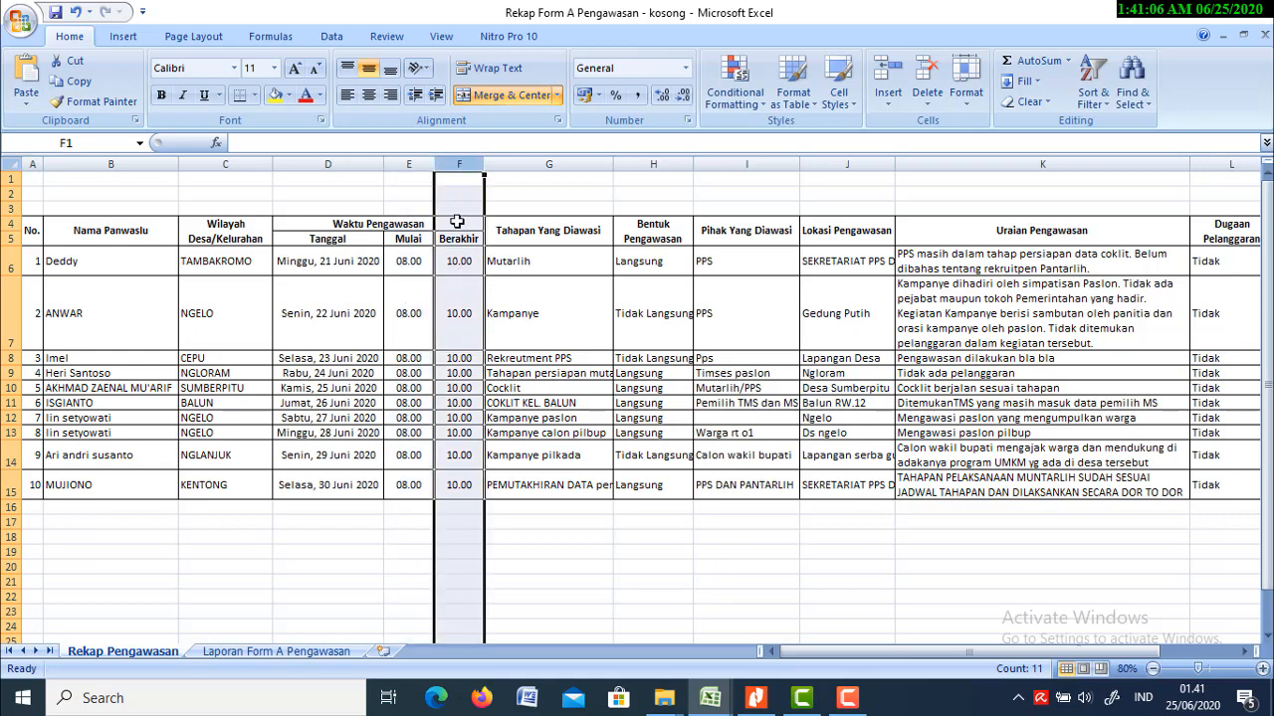
left_click(410, 163)
left_click(442, 164)
left_click(426, 163)
left_click(448, 163)
left_click(418, 163)
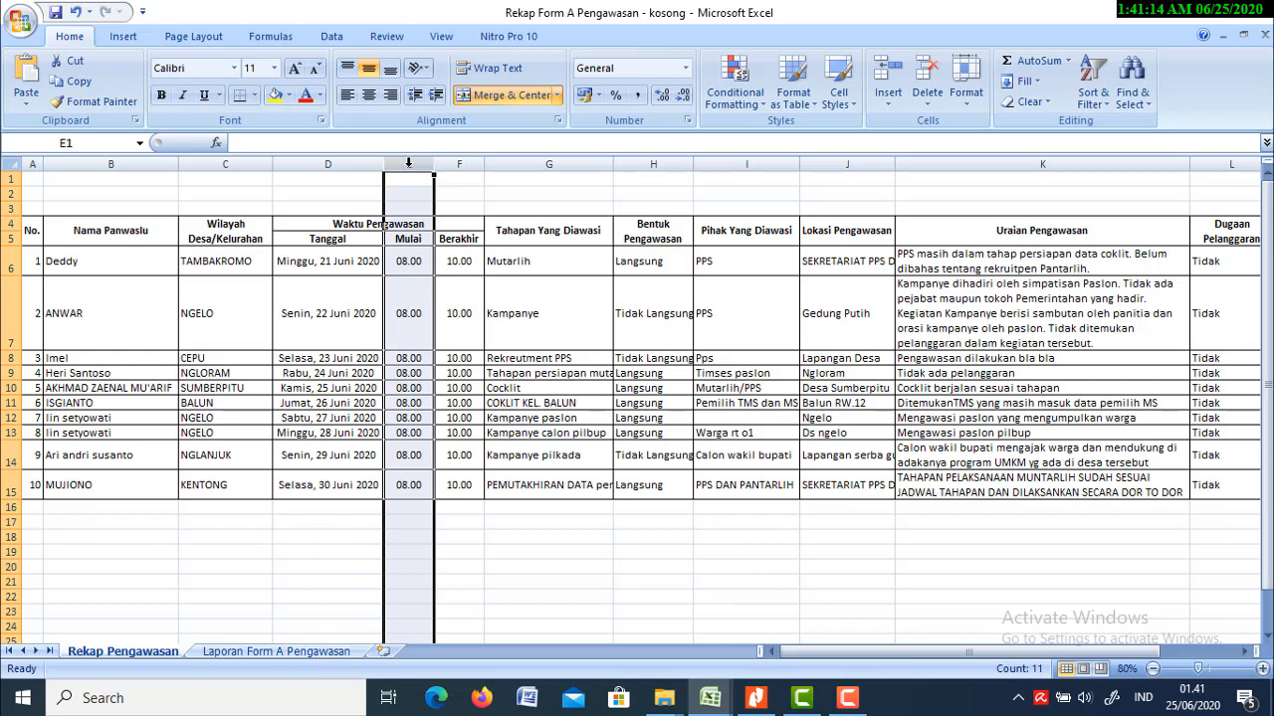
left_click(458, 163)
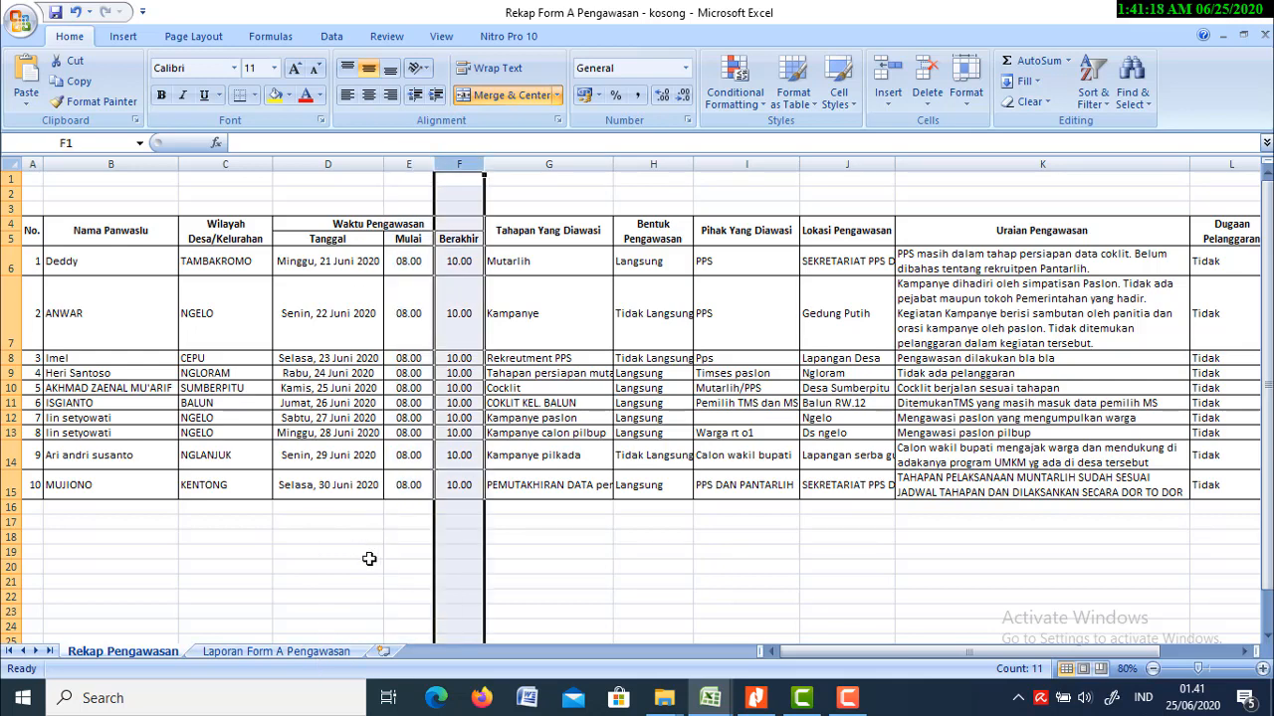
Step: Enter =VLOOKUP(H2;'Rekap Pengawasan'!A6:L15;5;FALSE) in the form's Waktu cell E22 to retrieve the start time
left_click(321, 653)
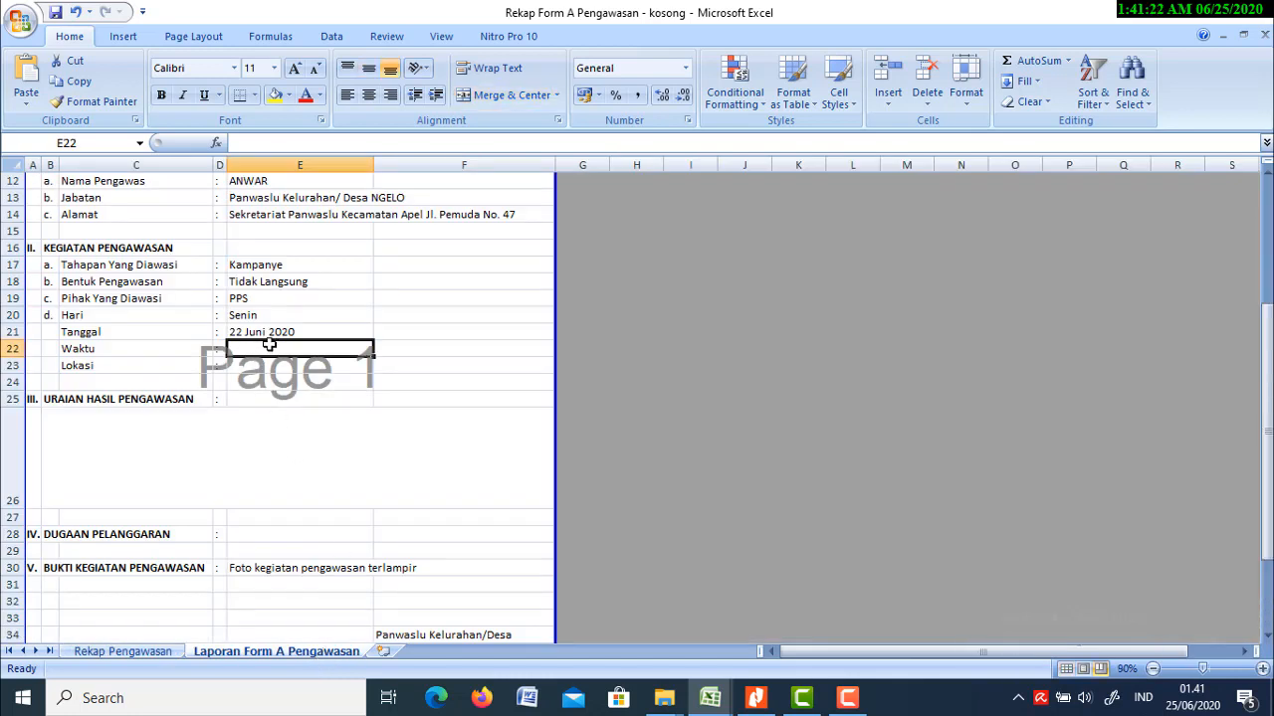
left_click(297, 147)
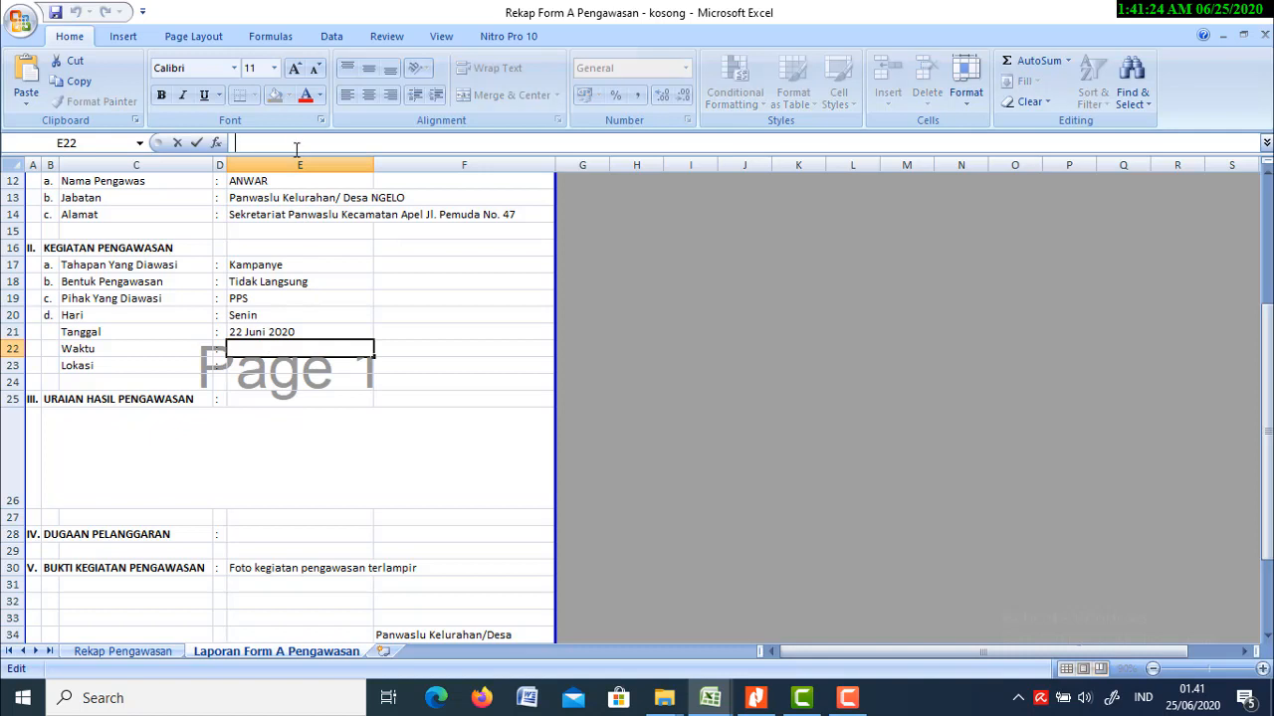
type("=VLOOKUP(H2;'Rekap Pengawasan'!A6:L15;2;FALSE)")
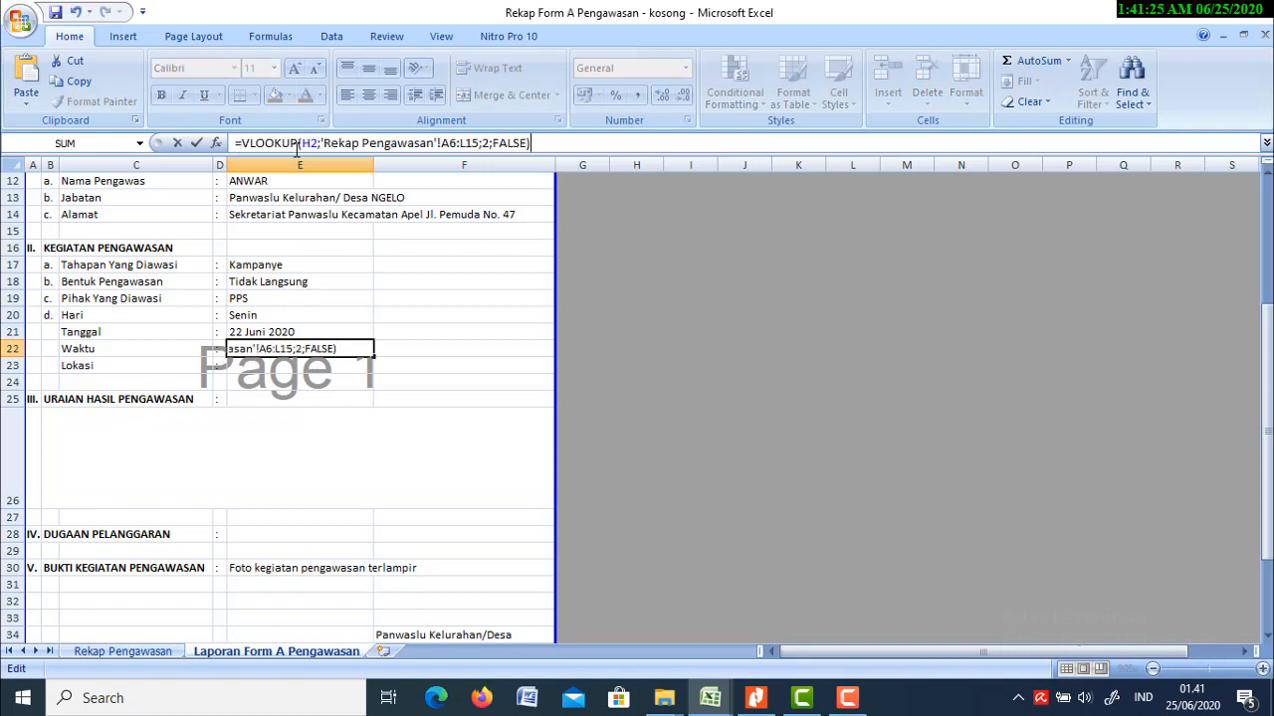
left_click(488, 143)
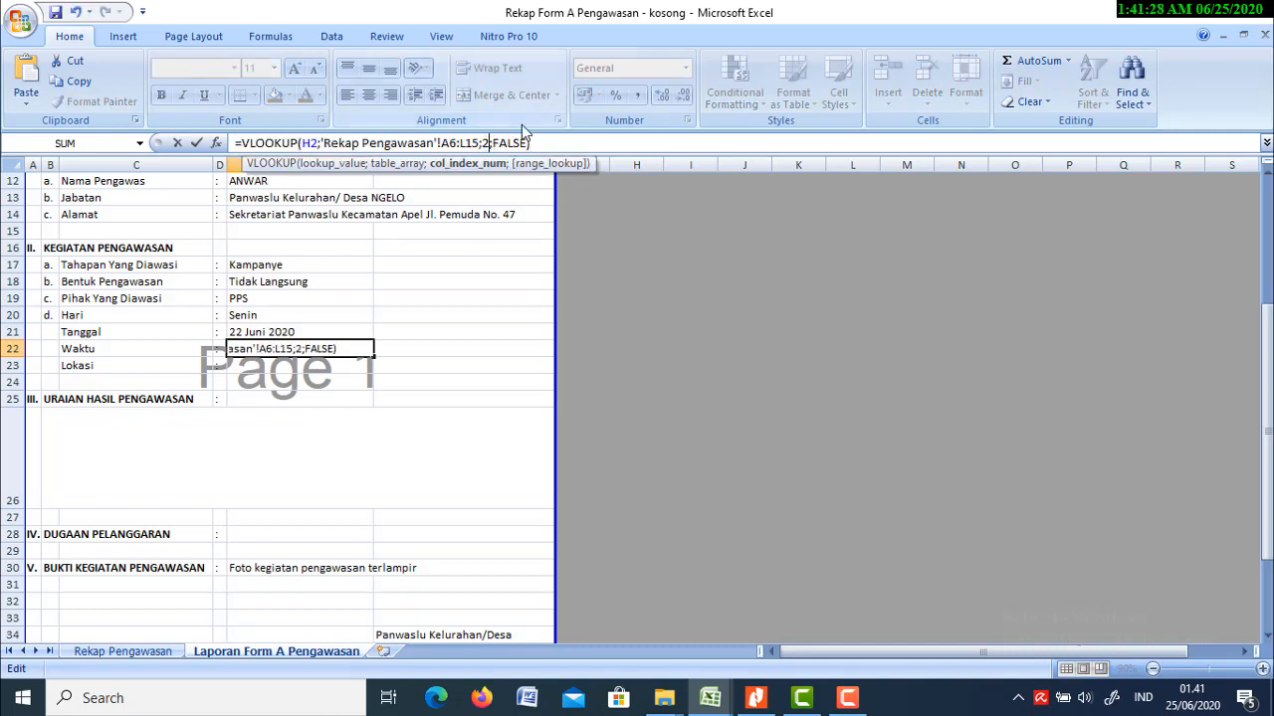
key("BackSpace")
type("5")
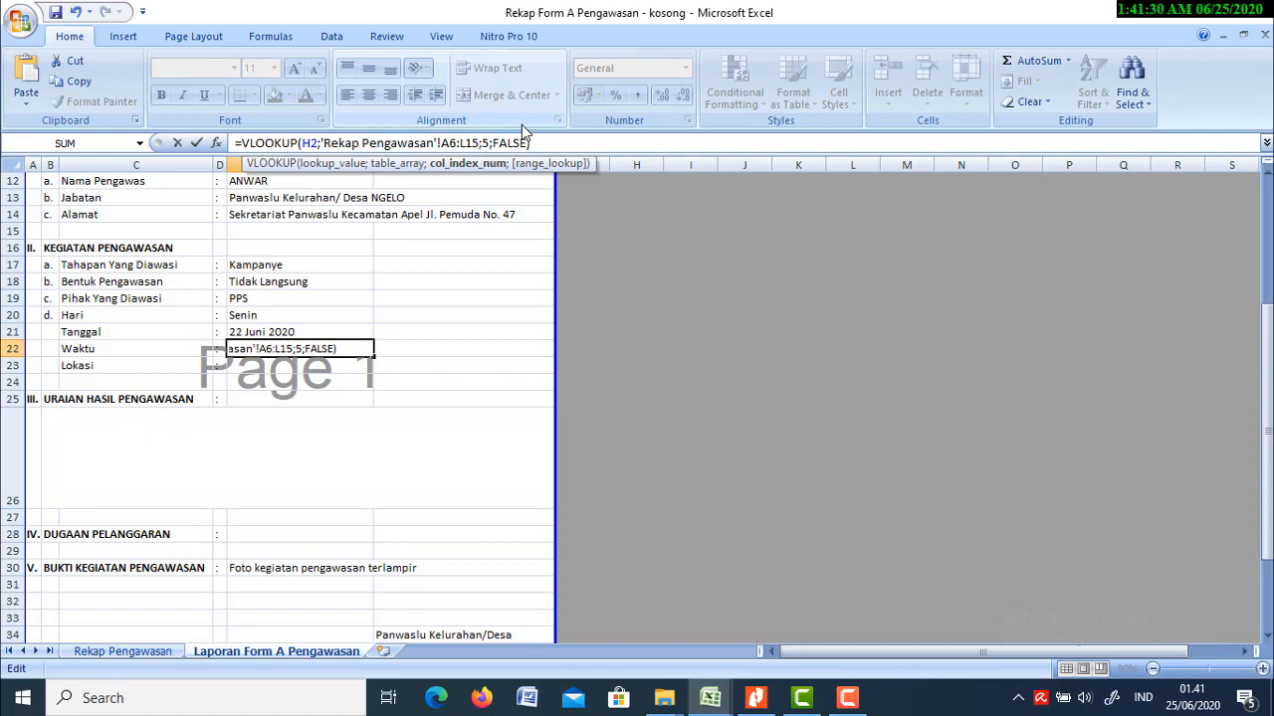
key("Return")
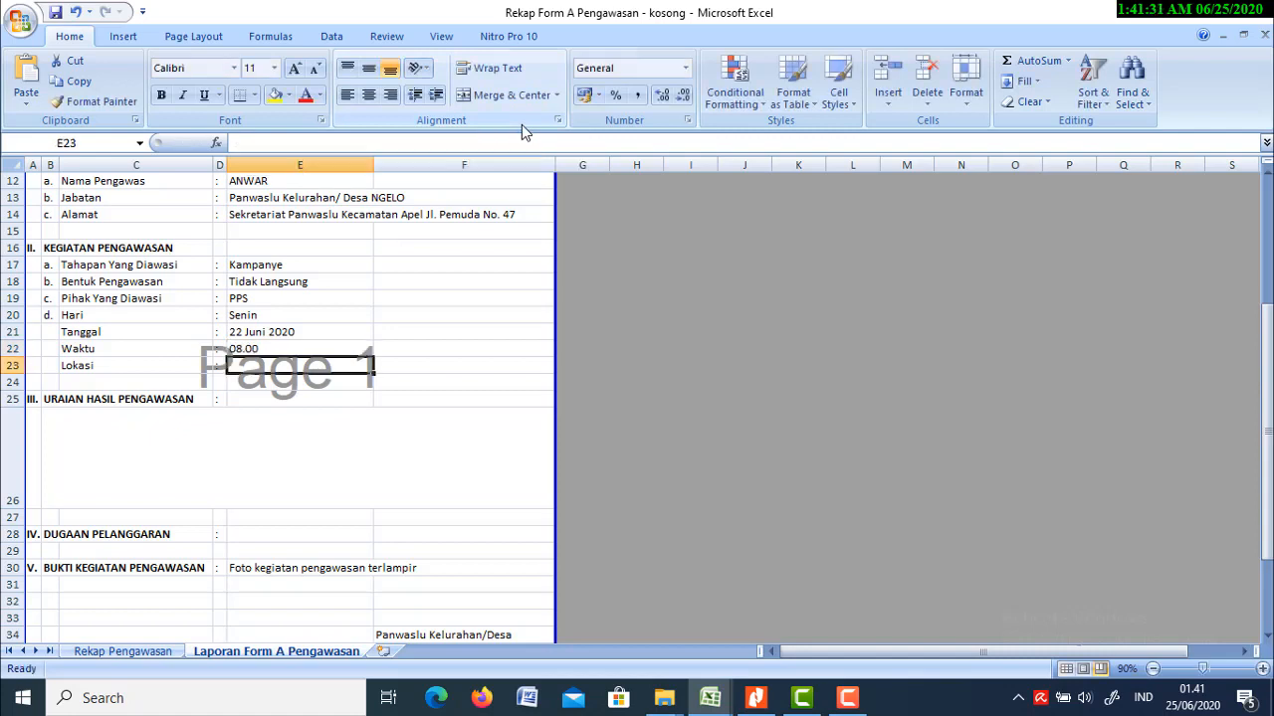
Step: Append &VLOOKUP(H2;'Rekap Pengawasan'!A6:L15;6;FALSE) to the Waktu formula in E22 to add the end time, accepting the proposed formula correction
left_click(299, 350)
left_click(562, 144)
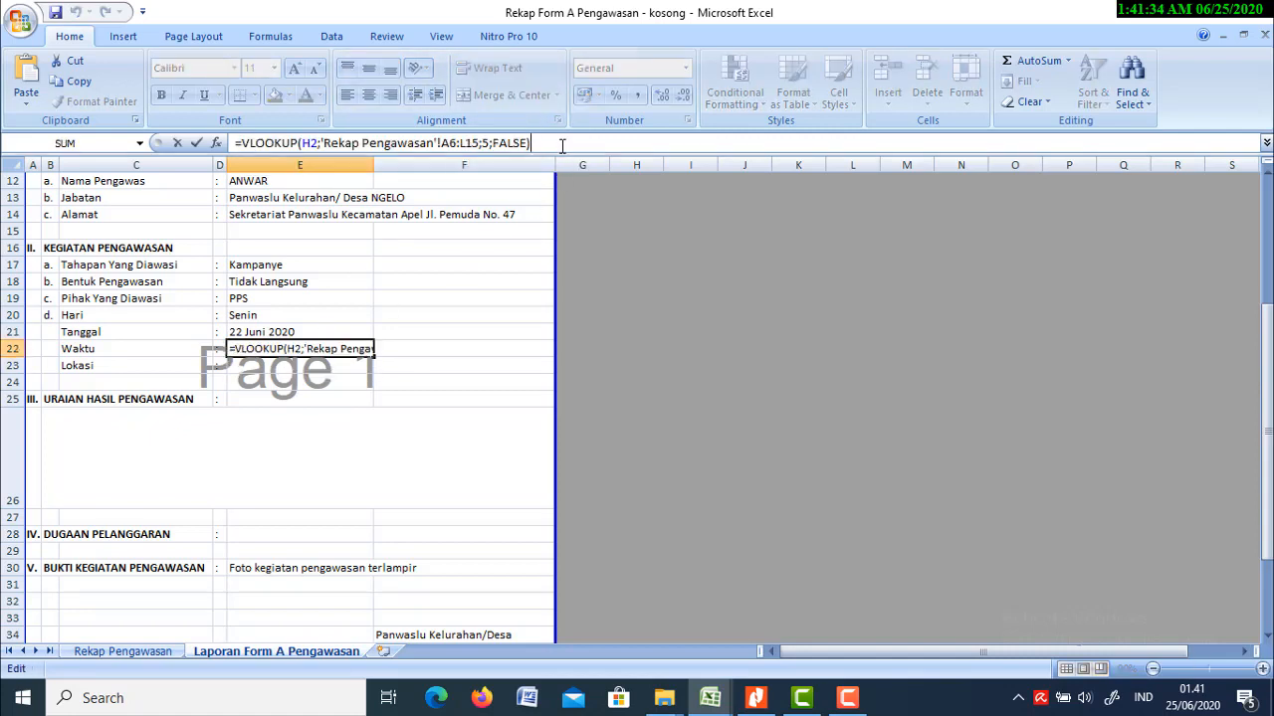
type("&")
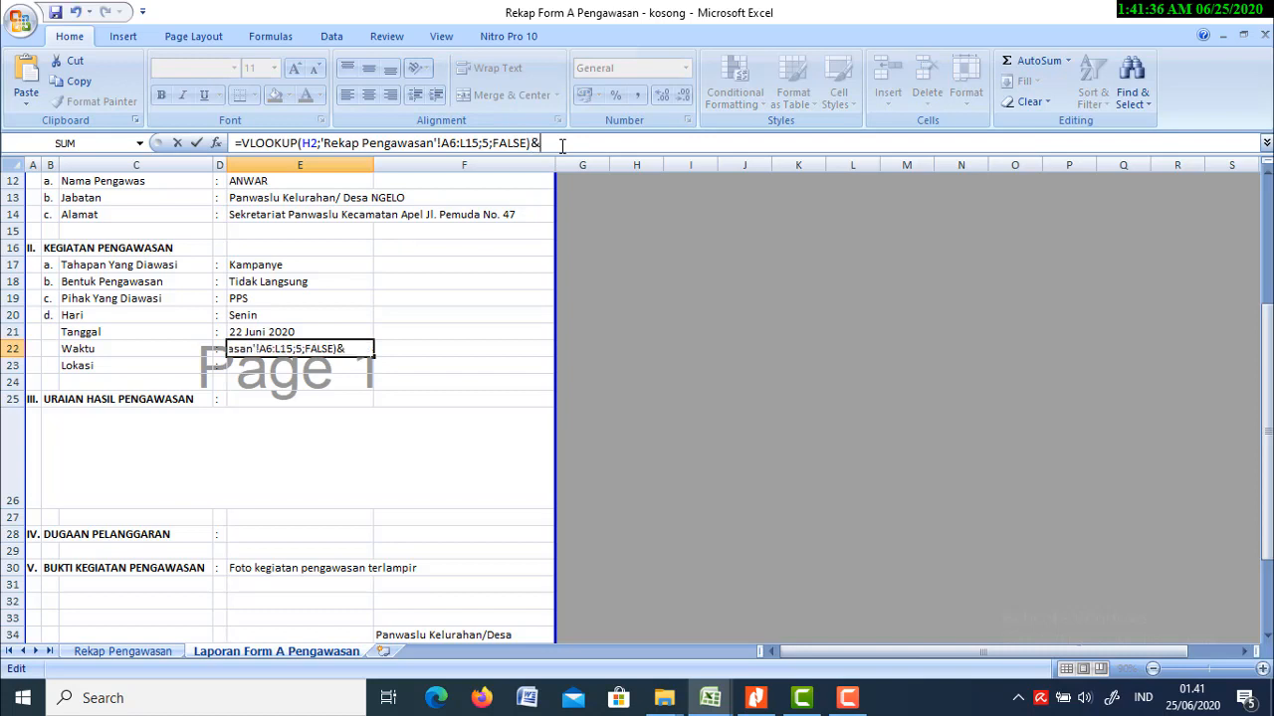
type("=VLOOKUP(H2;'Rekap Pengawasan'!A6:L15;2;FALSE)")
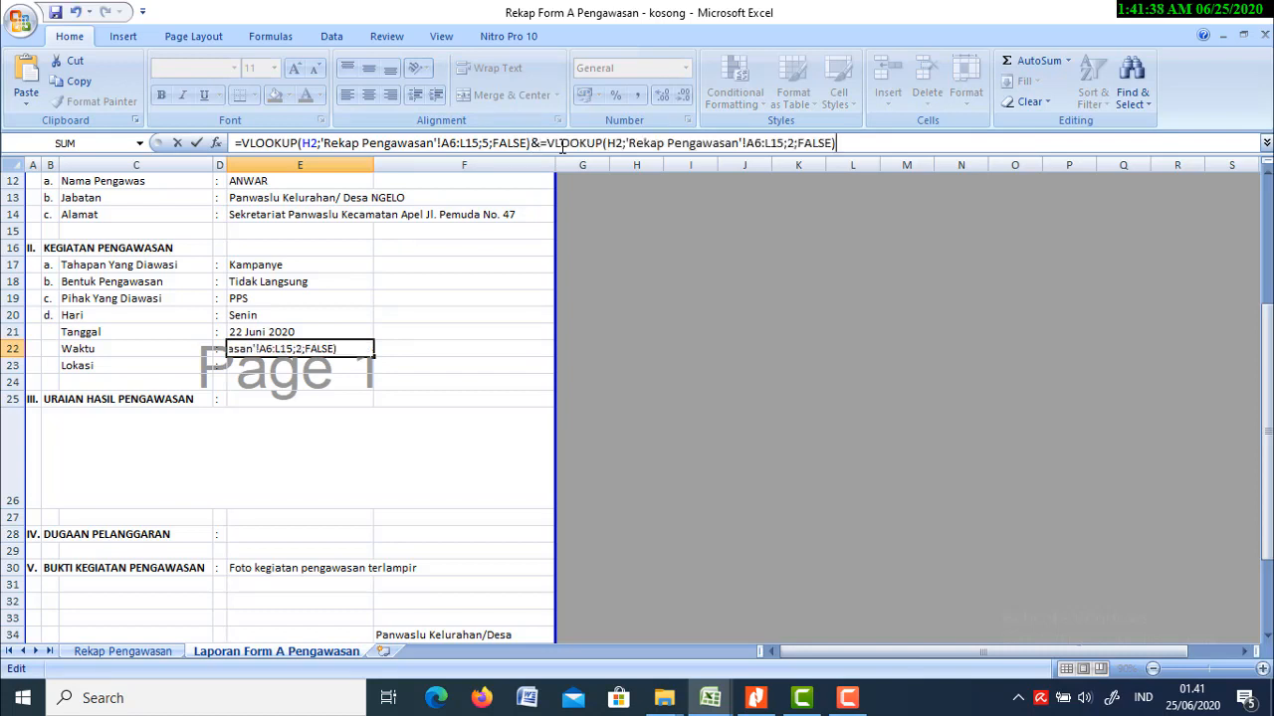
left_click(794, 145)
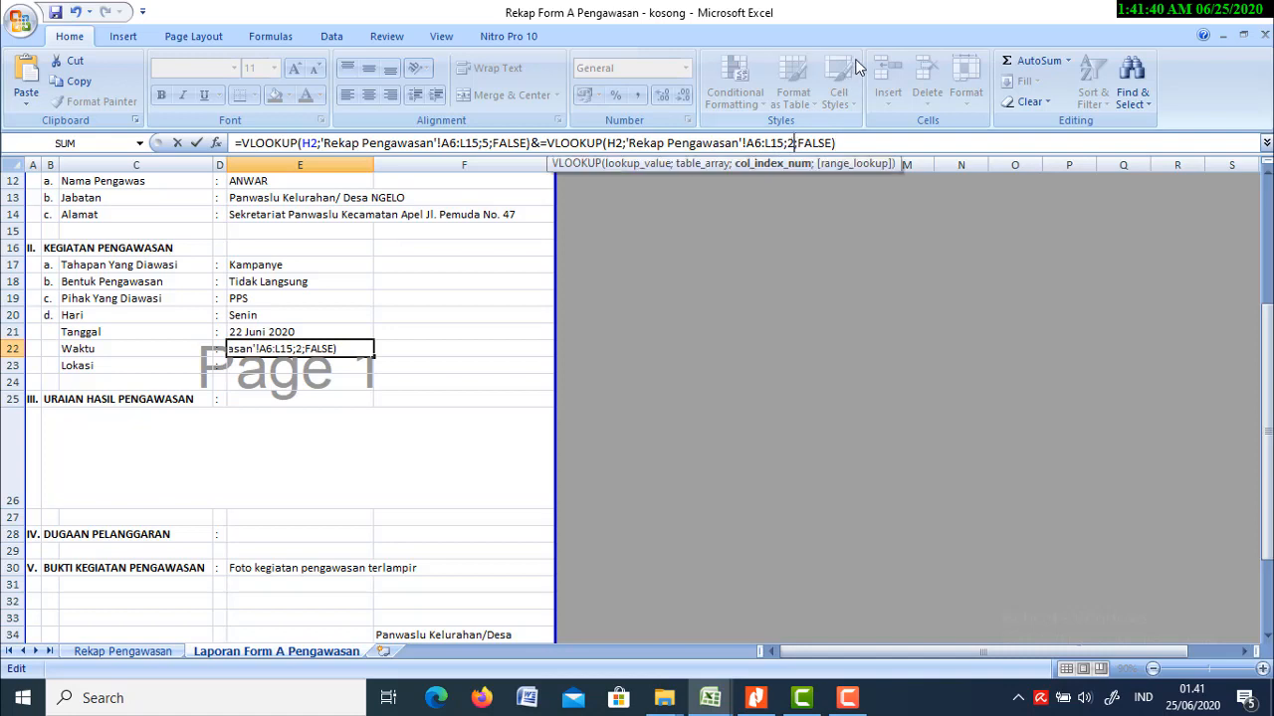
key("BackSpace")
type("6")
key("Return")
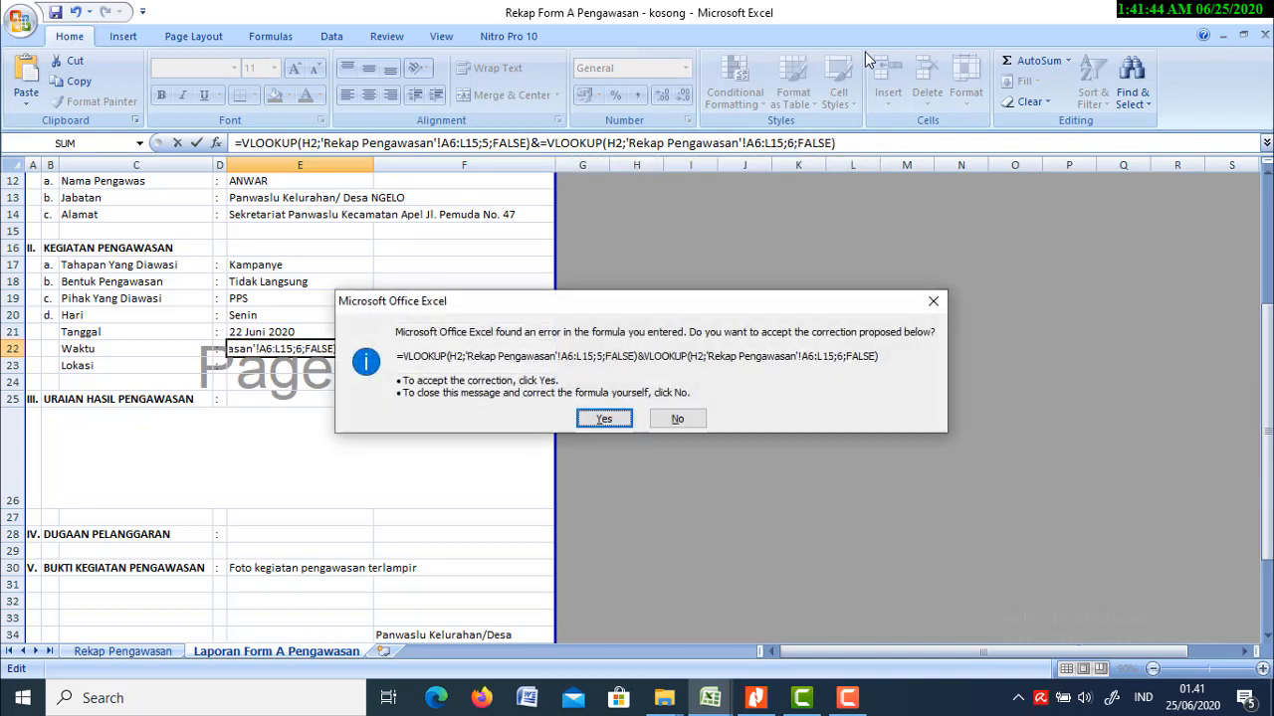
left_click(604, 419)
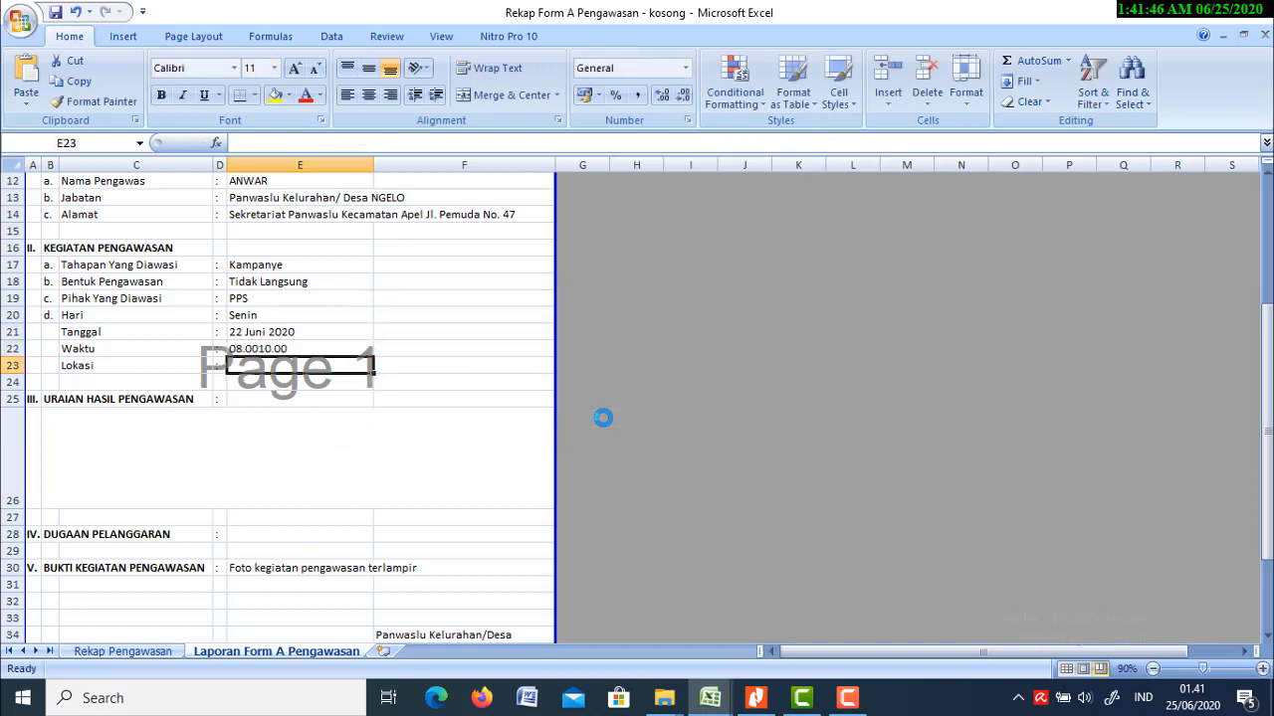
left_click(420, 431)
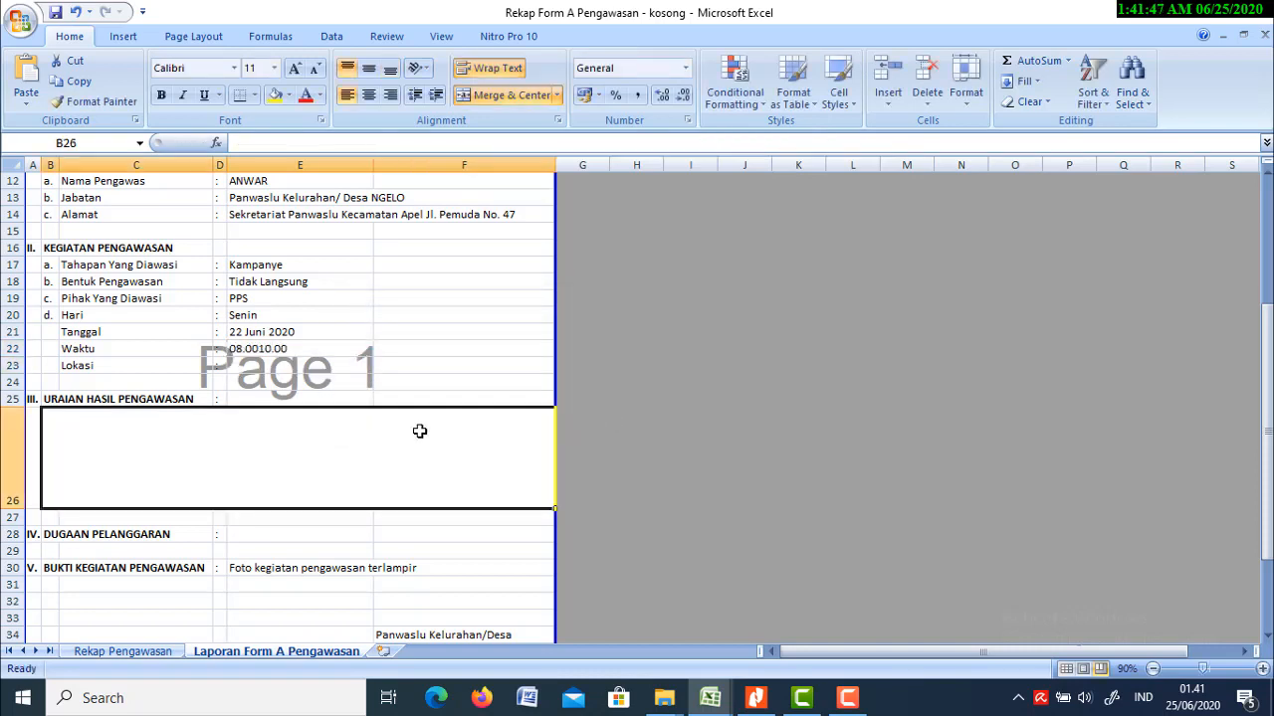
Step: Edit the Waktu formula in E22 to insert &" - " between the two VLOOKUPs and append &" WIB" at the end
left_click(256, 352)
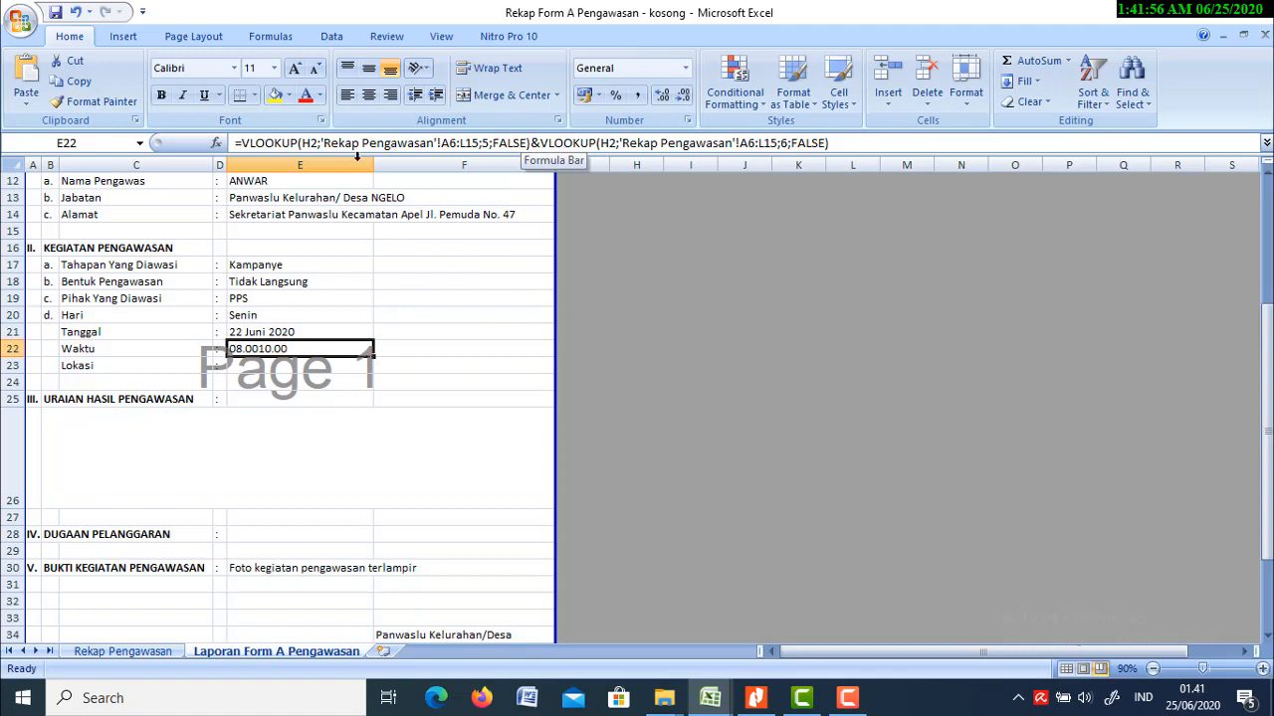
left_click(532, 142)
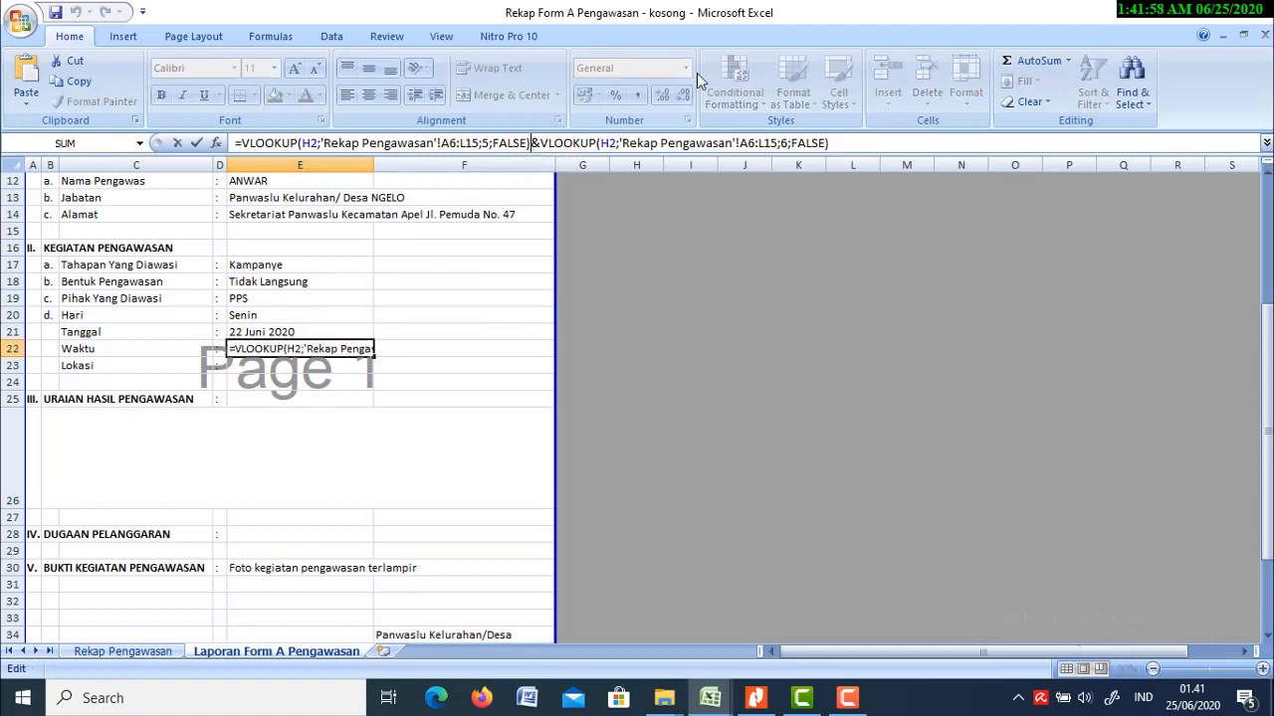
type("&")
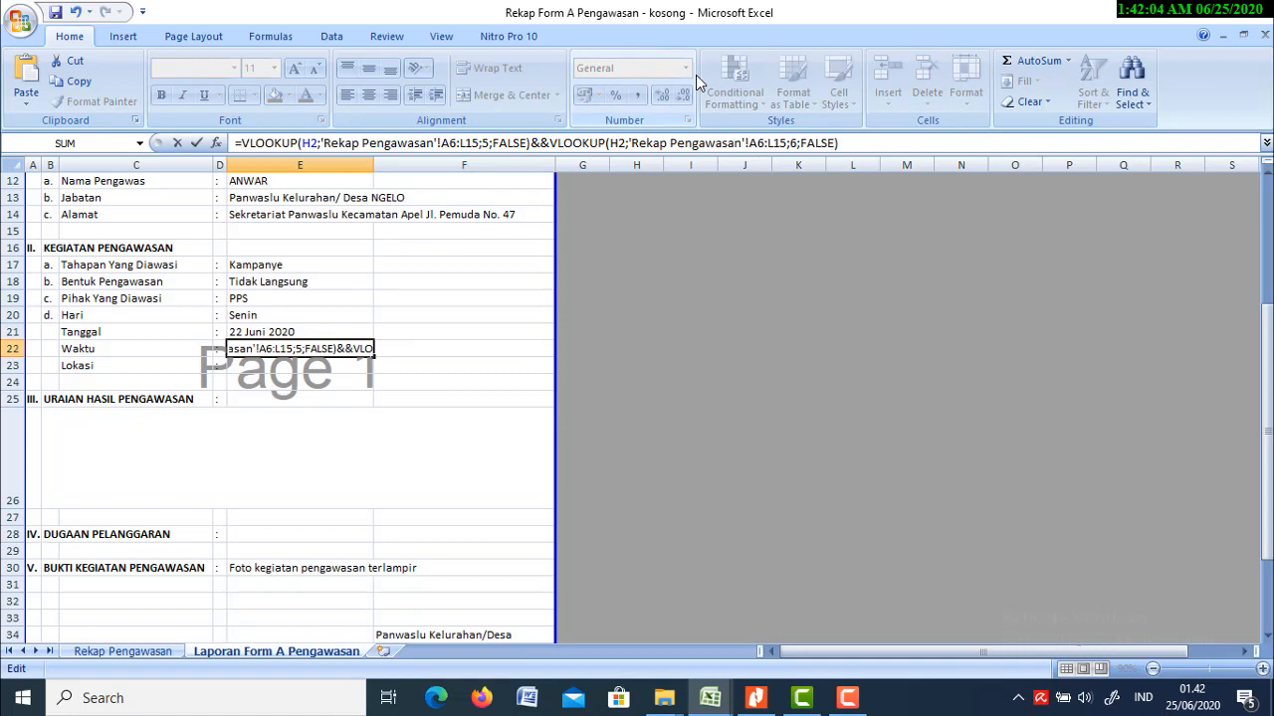
type("\"")
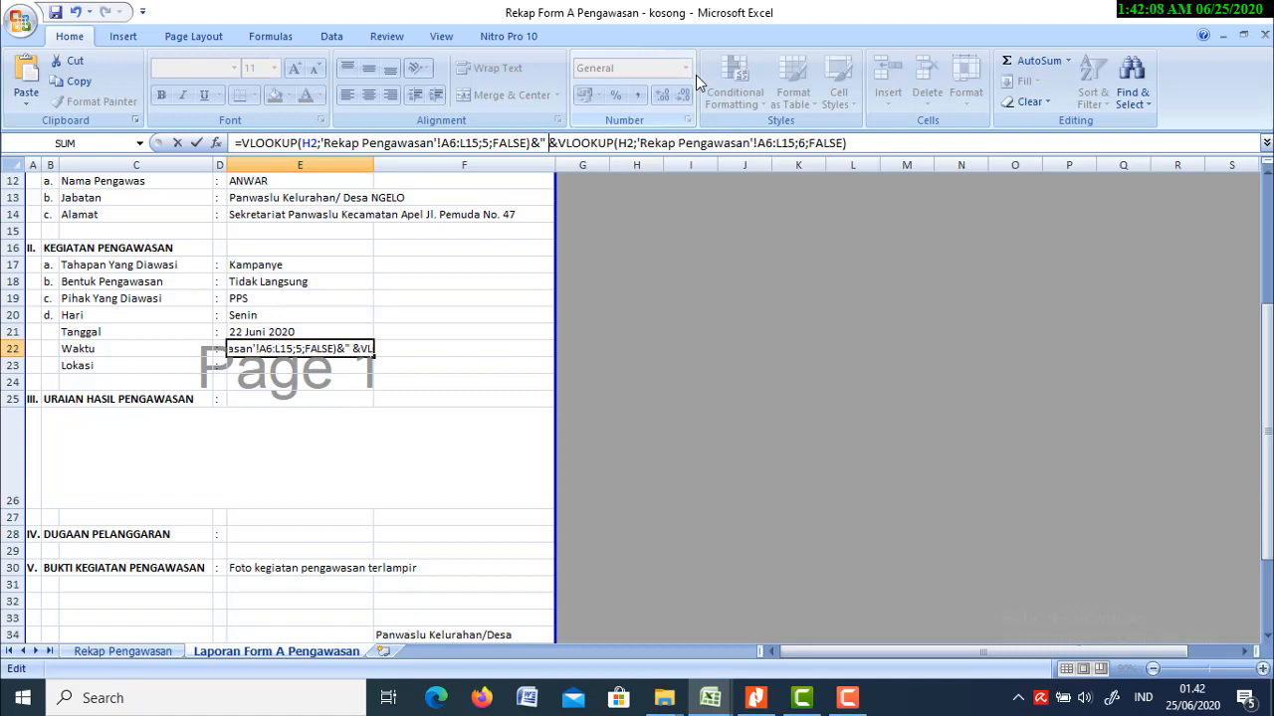
type(" - ")
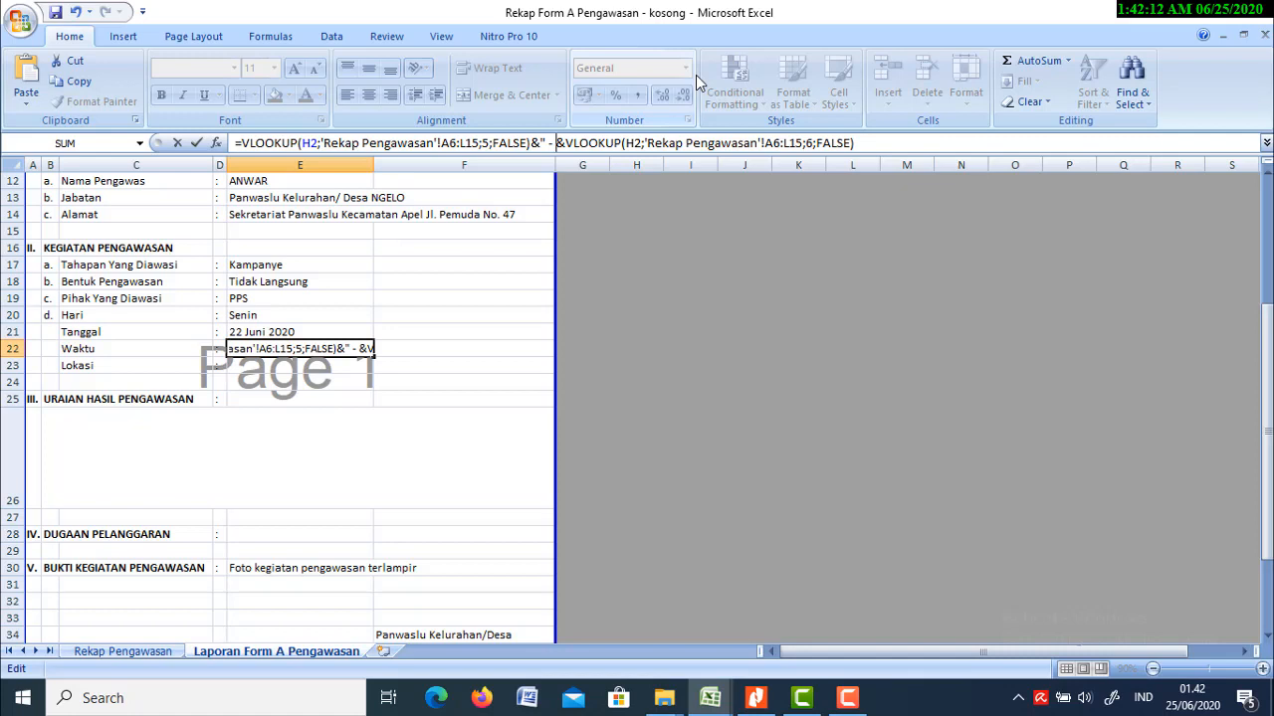
type("\"")
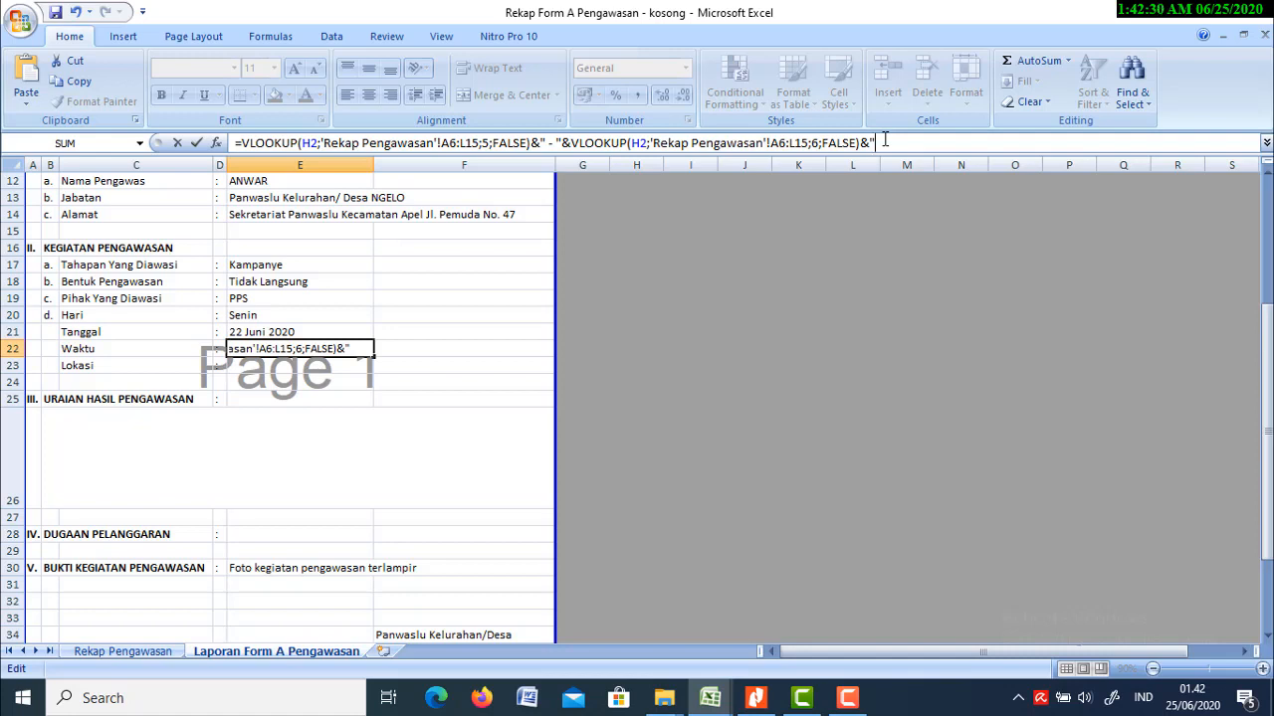
type("IB")
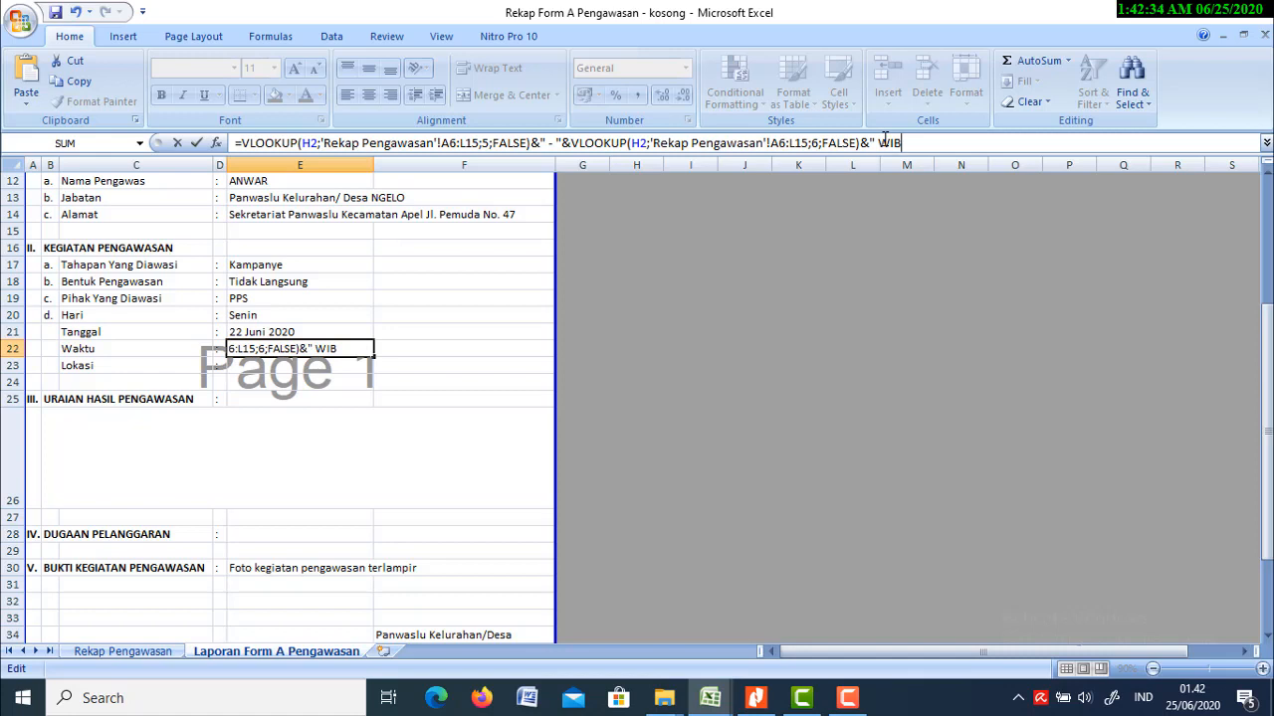
key("Return")
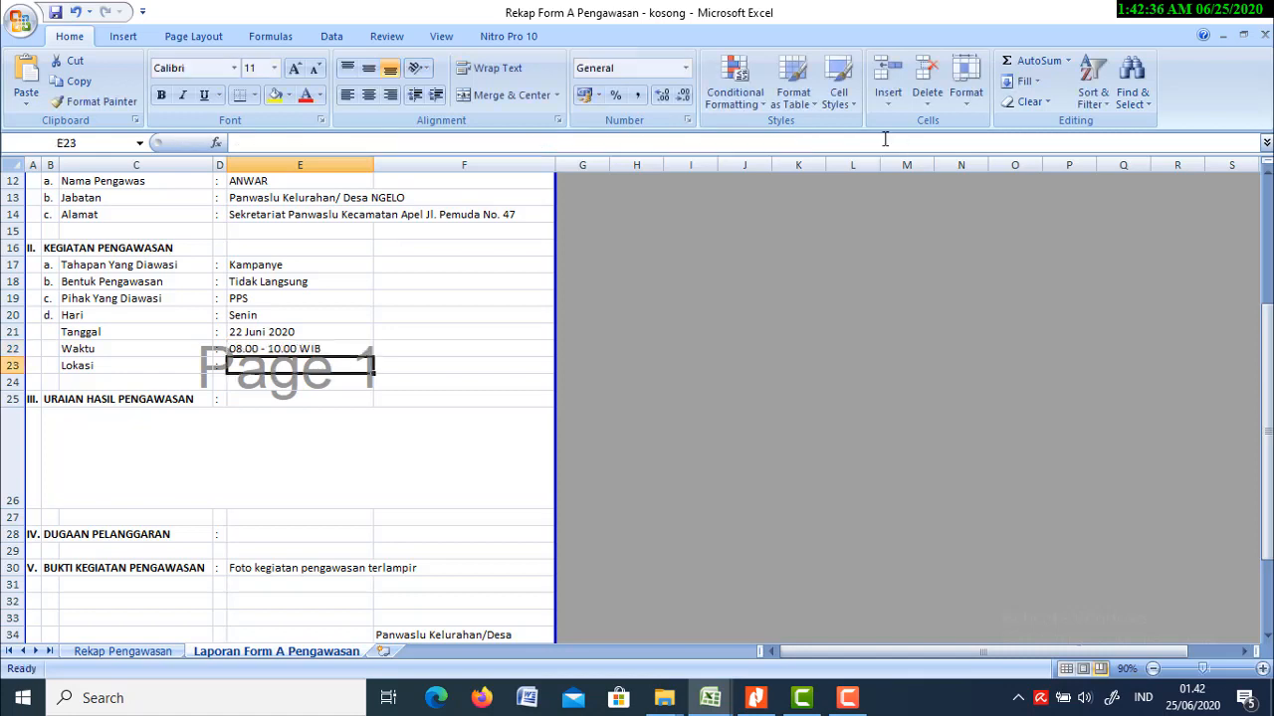
left_click(269, 349)
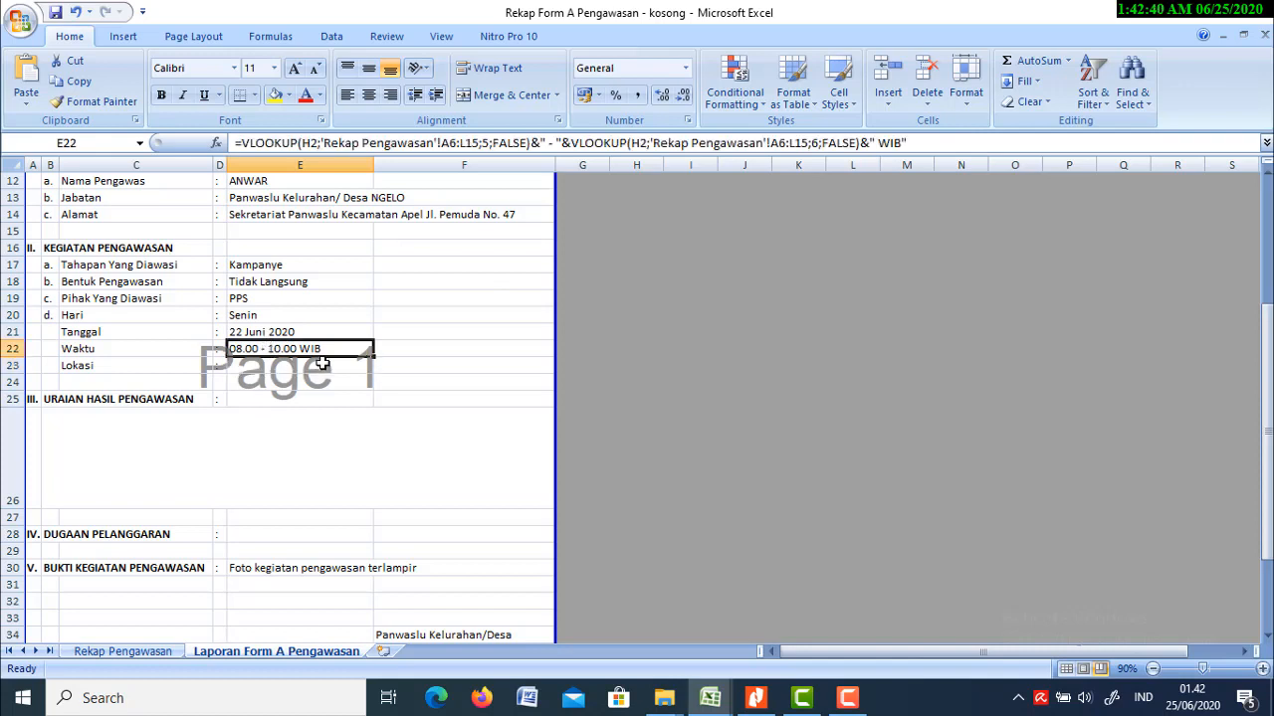
Step: Enter =VLOOKUP(H2;'Rekap Pengawasan'!A6:L15;10;FALSE) in the form's Lokasi cell E23 to retrieve the Lokasi Pengawasan column
left_click(306, 365)
scroll(273, 368, "down", 1)
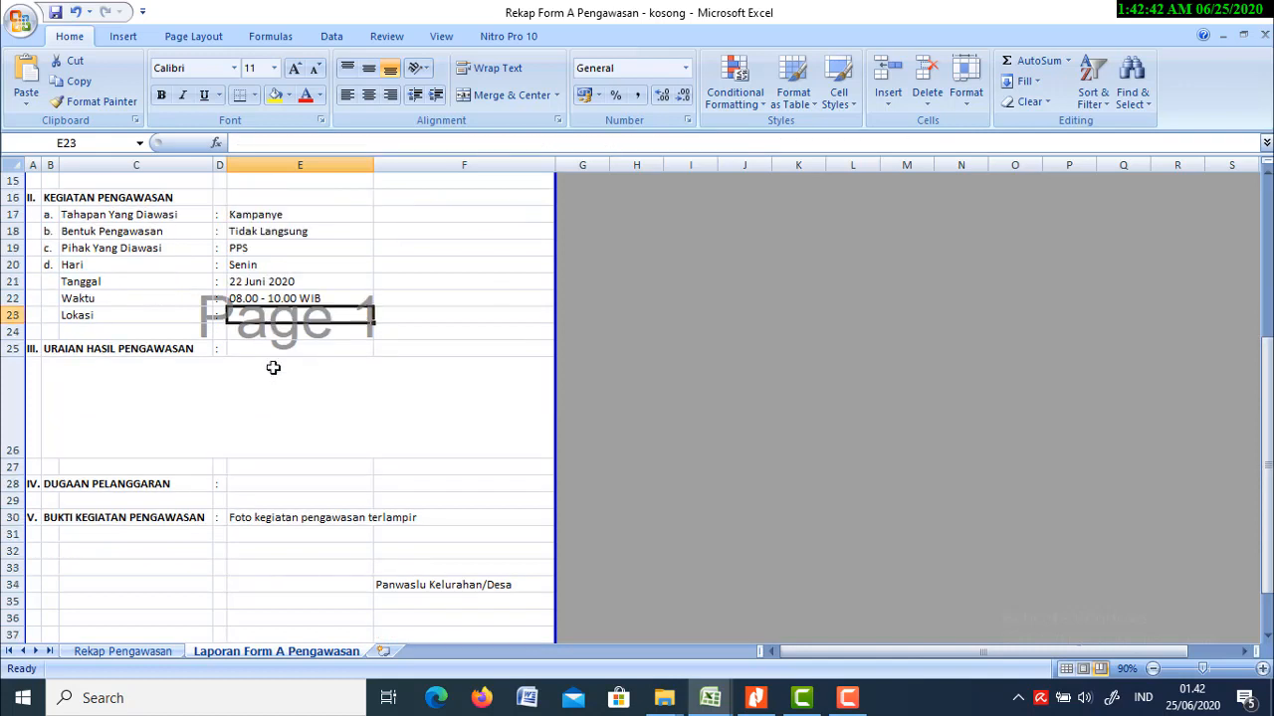
left_click(155, 652)
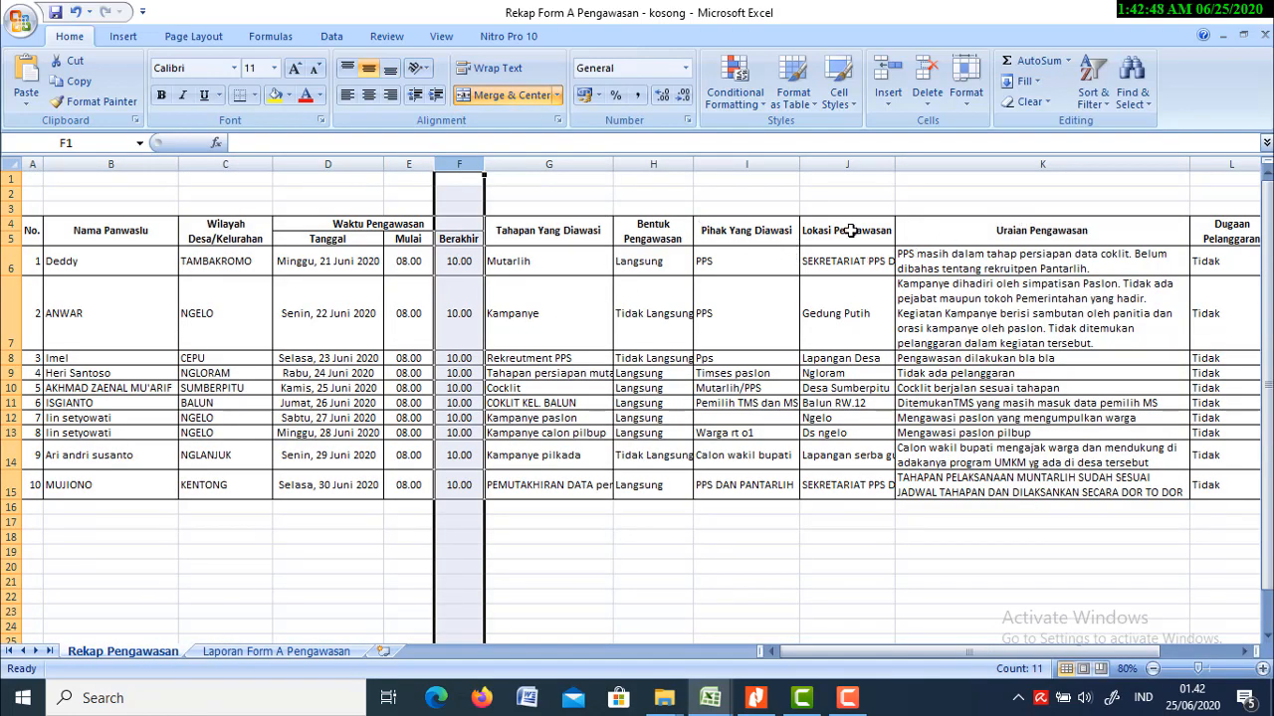
left_click(834, 165)
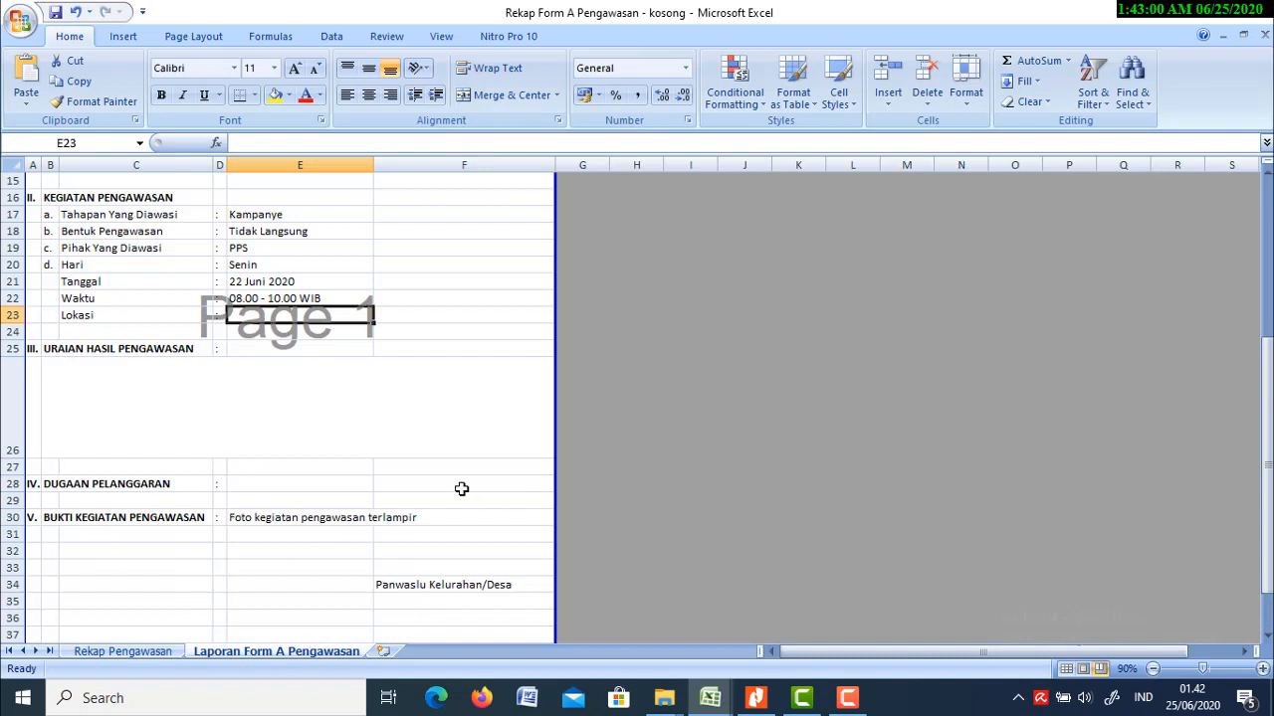
left_click(269, 143)
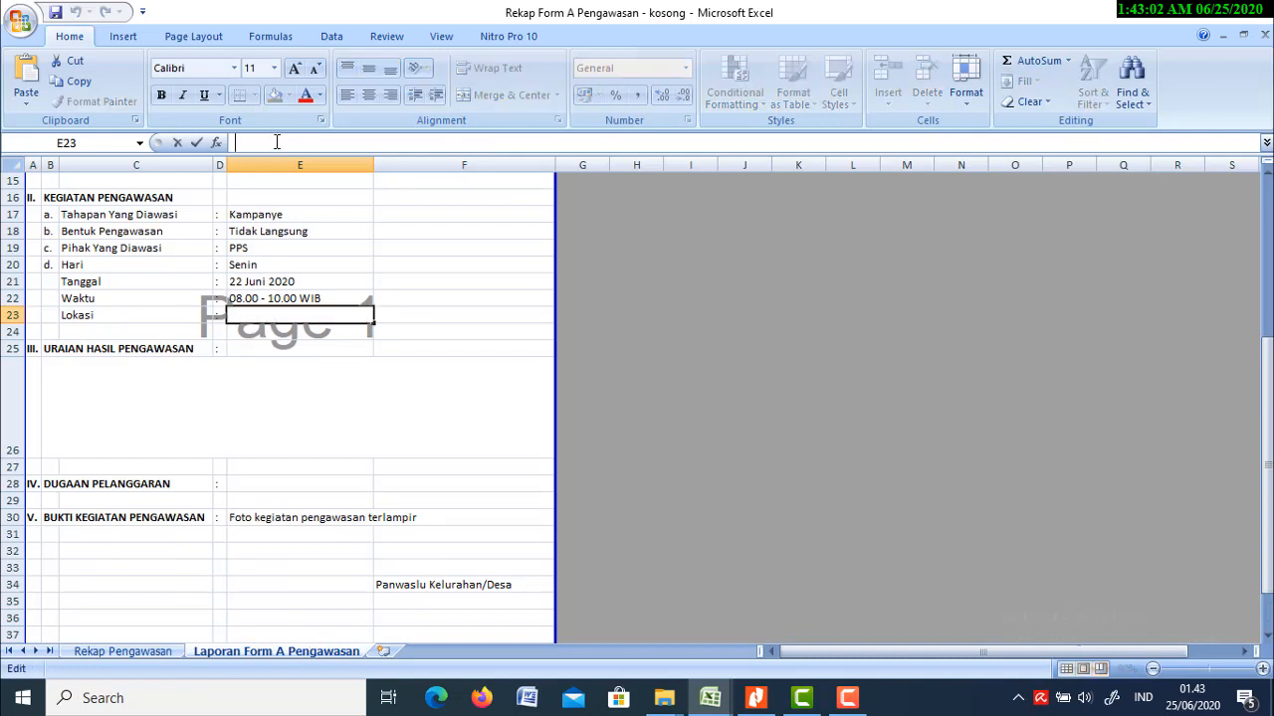
type("=VLOOKUP(H2;'Rekap Pengawasan'!A6:L15;2;FALSE)")
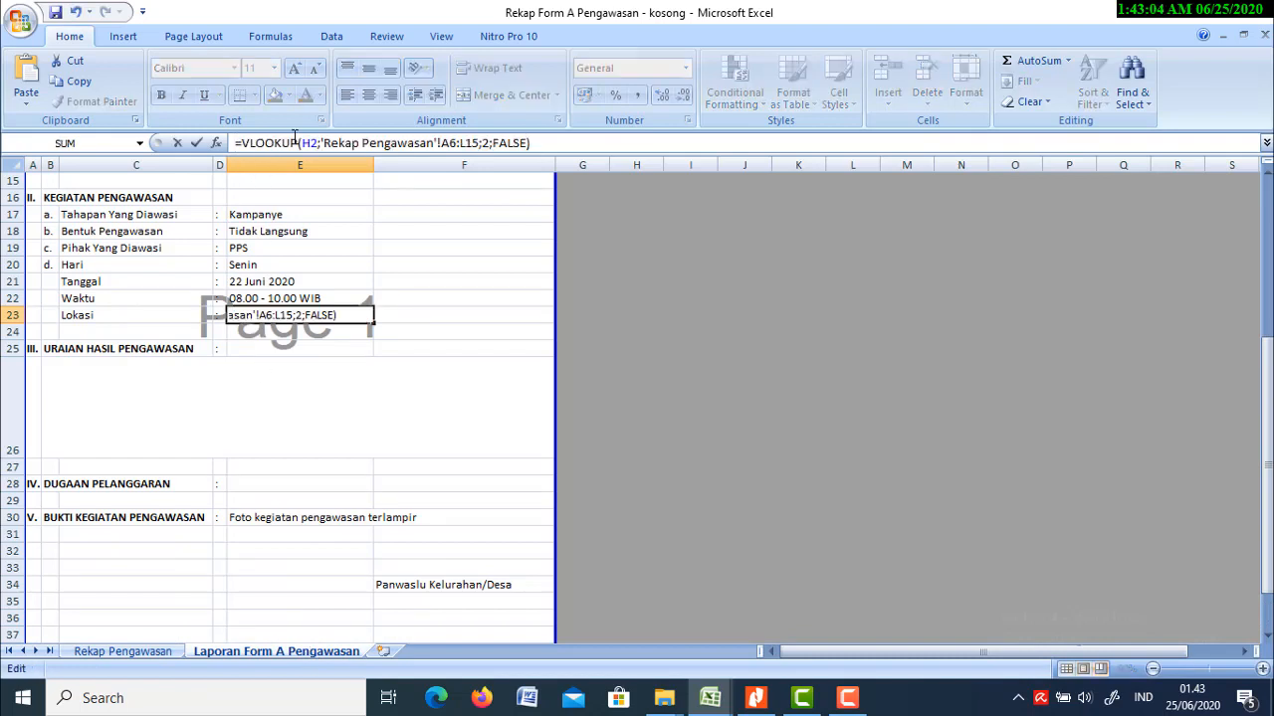
left_click(489, 144)
key("BackSpace")
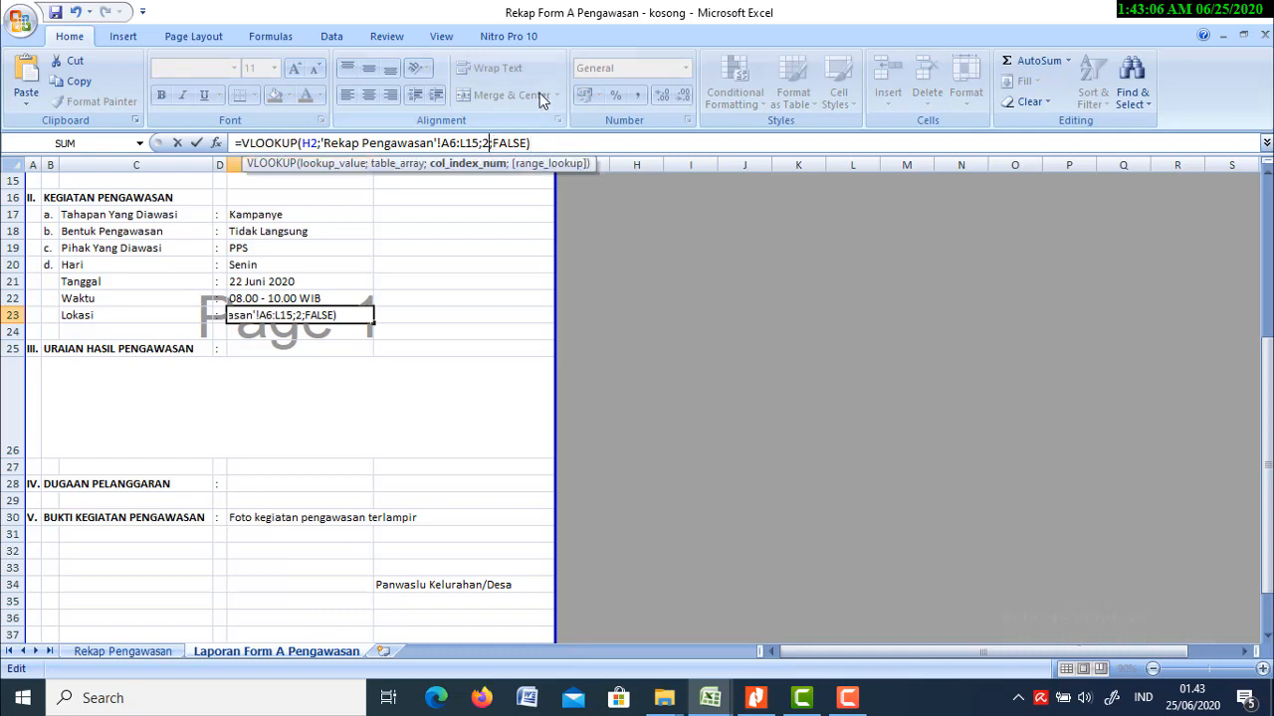
type("10")
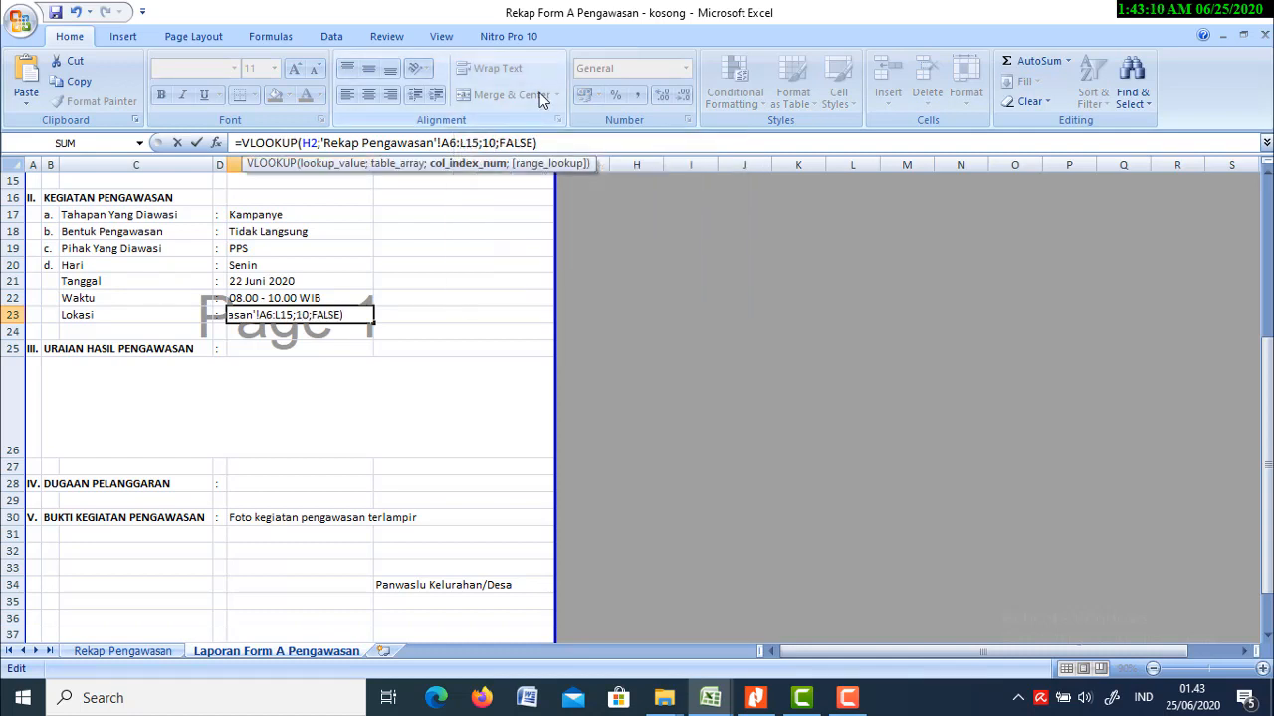
key("Return")
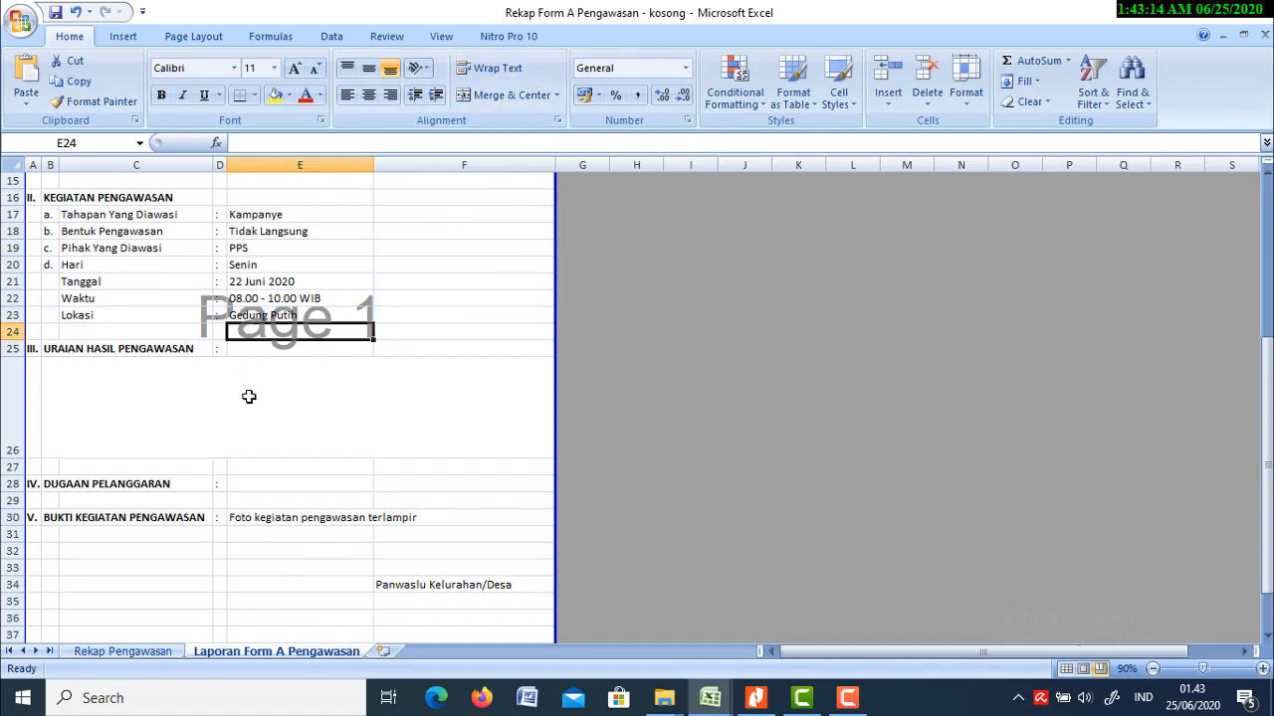
Step: Enter =VLOOKUP(H2;'Rekap Pengawasan'!A6:L15;11;FALSE) in the merged cell B26 under Uraian Hasil Pengawasan to retrieve the Uraian Pengawasan text
left_click(187, 399)
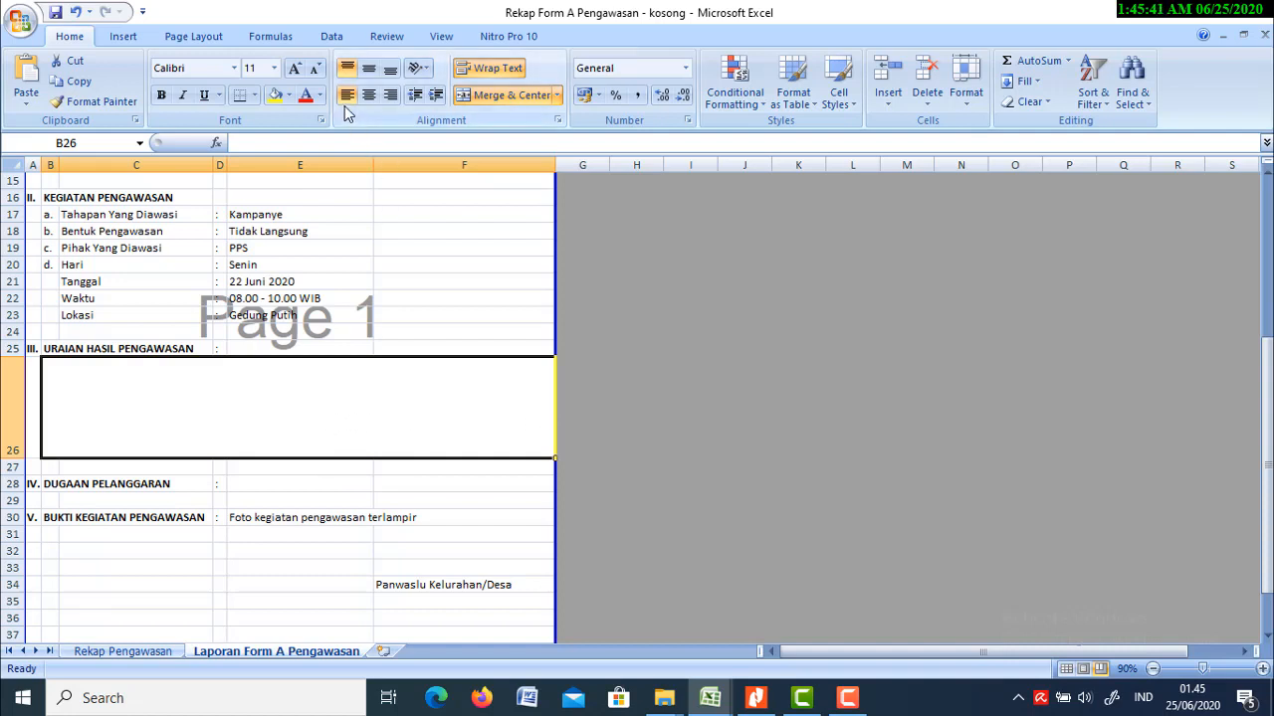
left_click(346, 70)
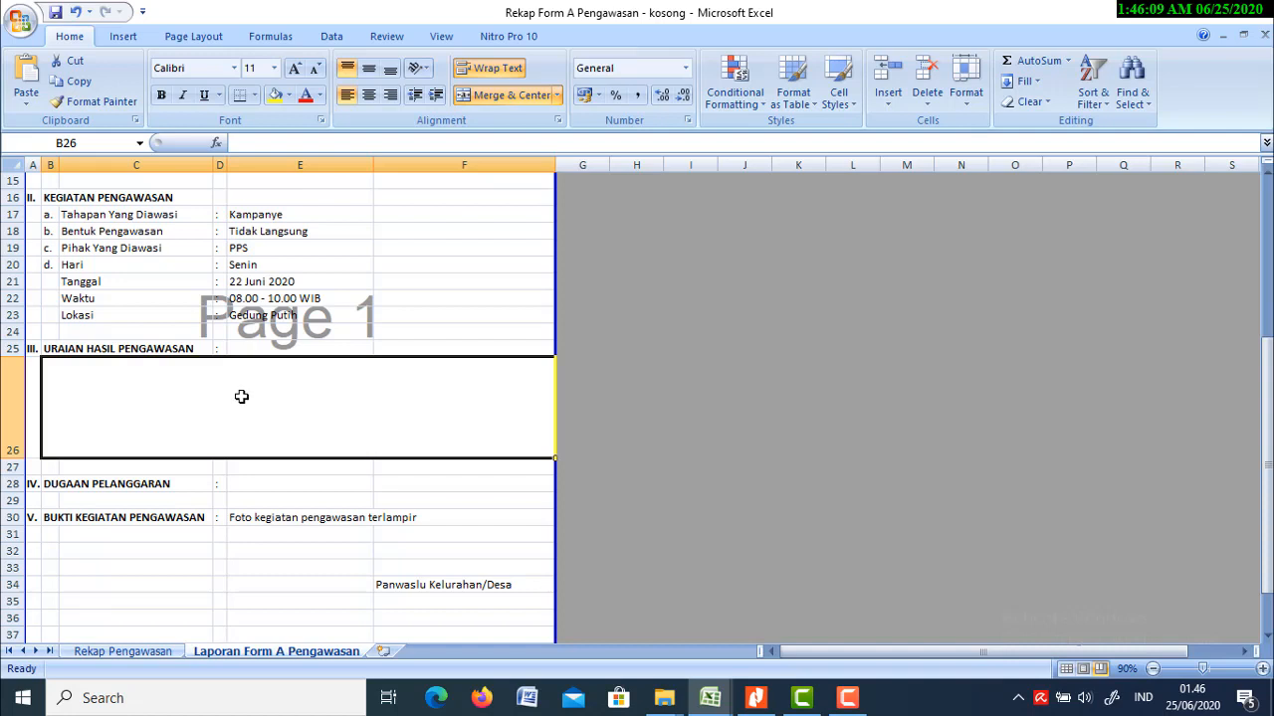
left_click(287, 147)
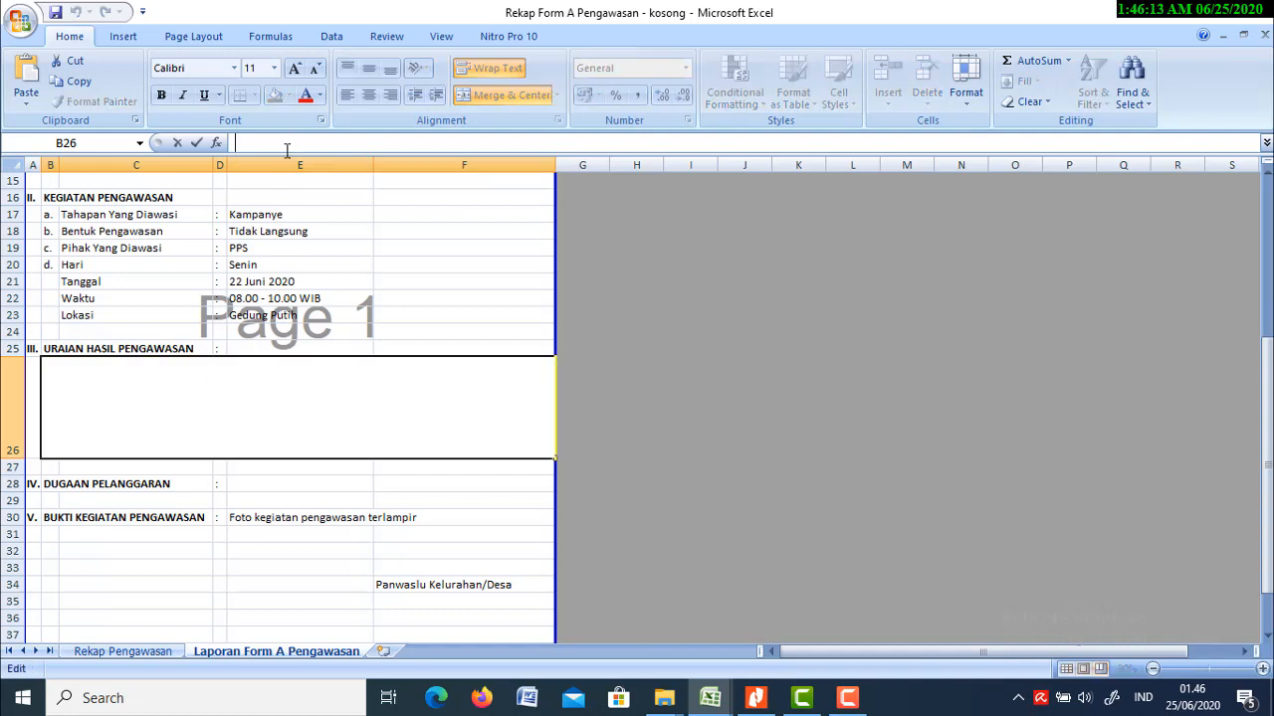
key("Escape")
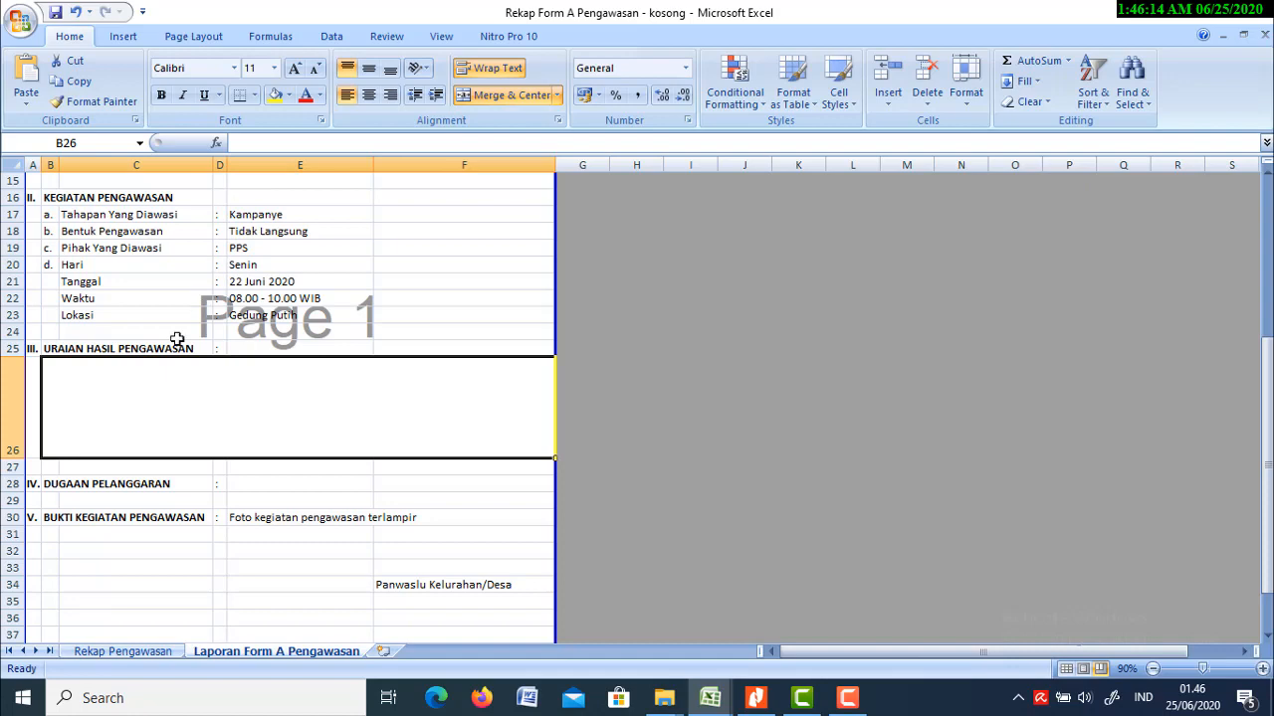
left_click(119, 651)
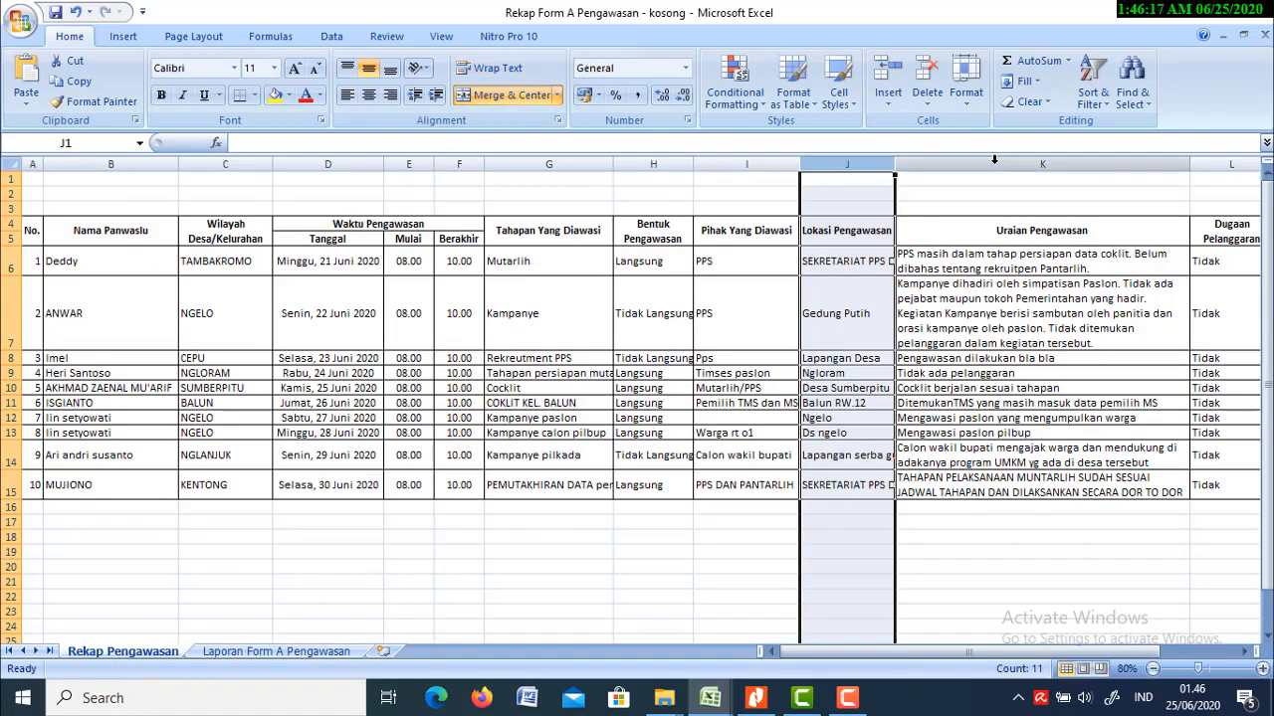
left_click(995, 159)
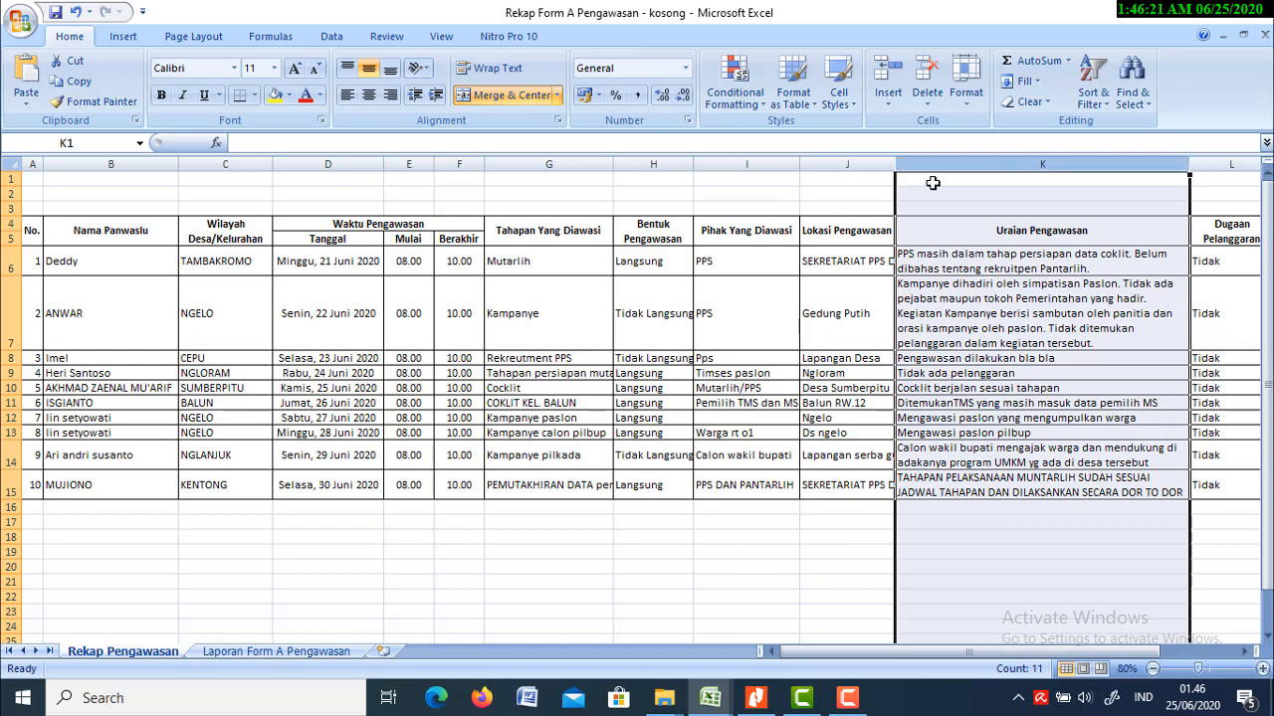
left_click(283, 652)
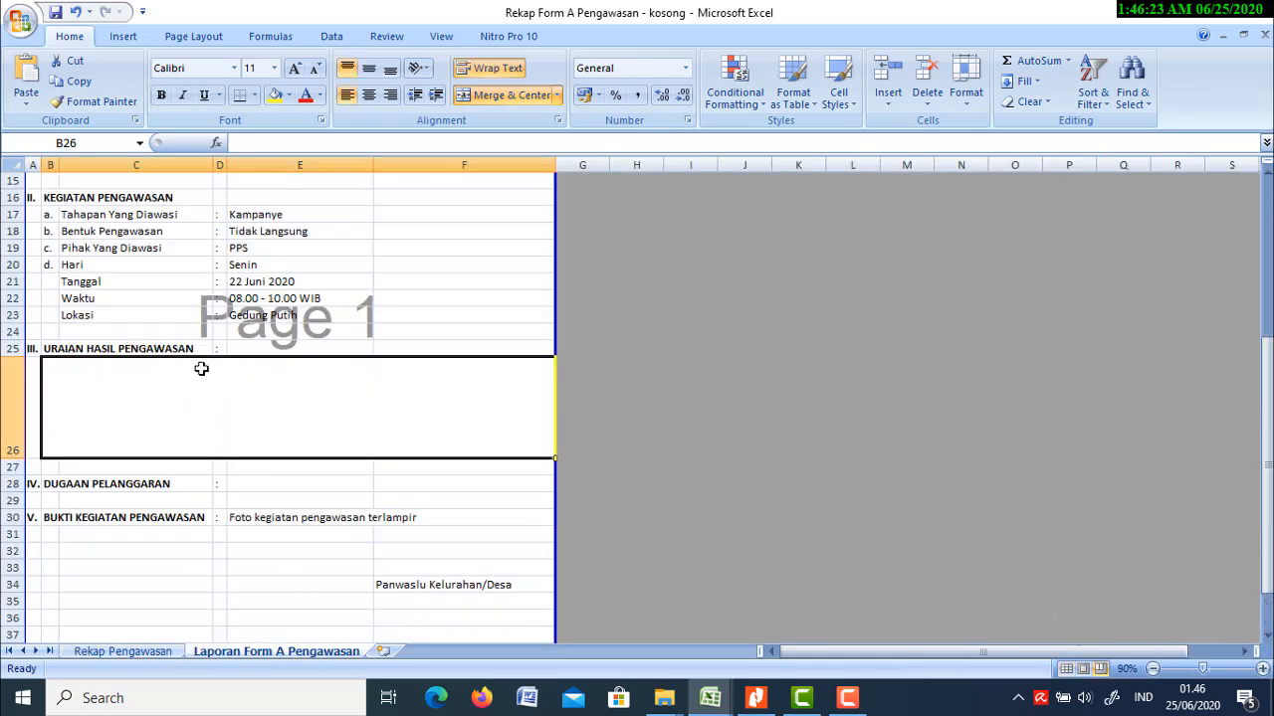
left_click(333, 144)
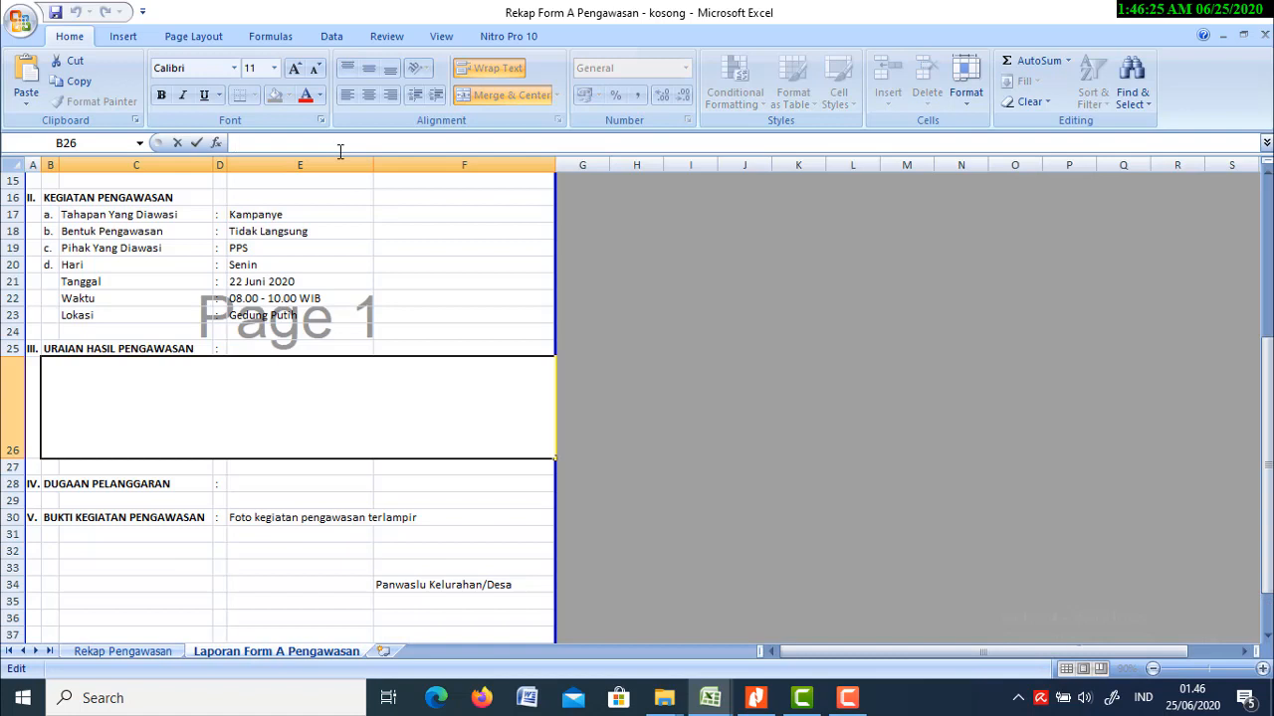
type("=VLOOKUP(H2;'Rekap Pengawasan'!A6:L15;2;FALSE)")
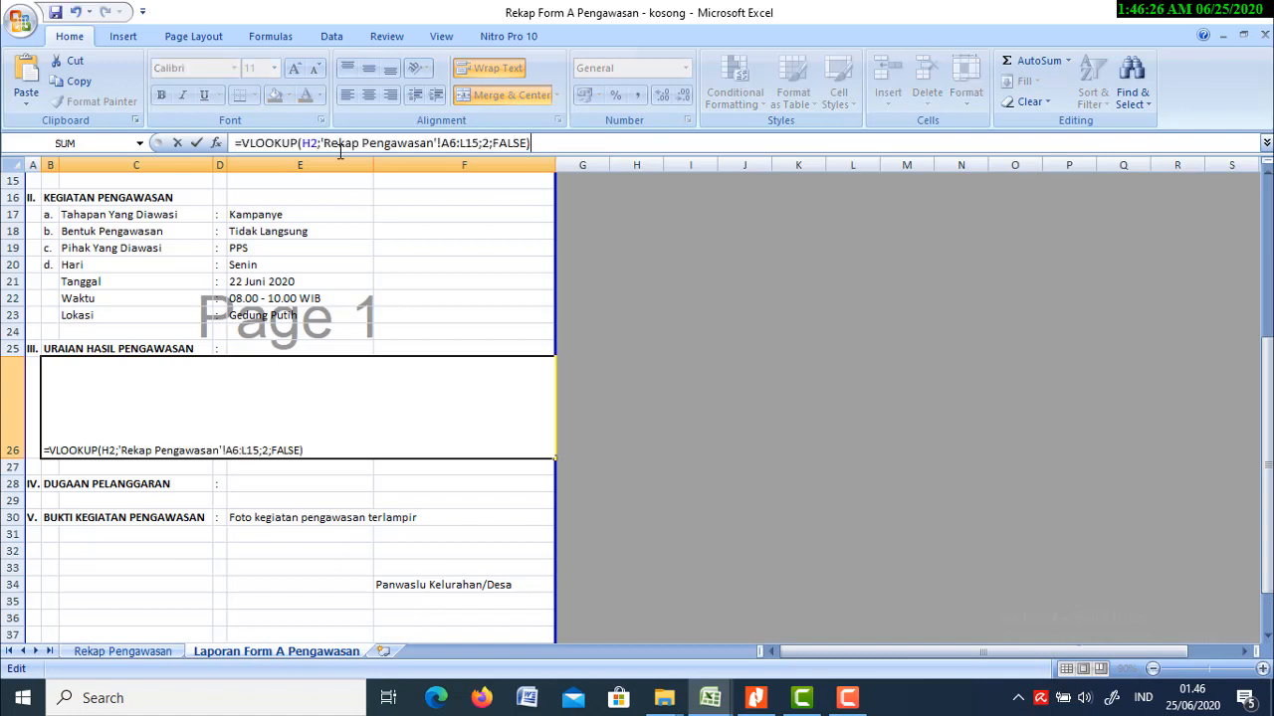
left_click(489, 142)
key("BackSpace")
type("11")
key("Return")
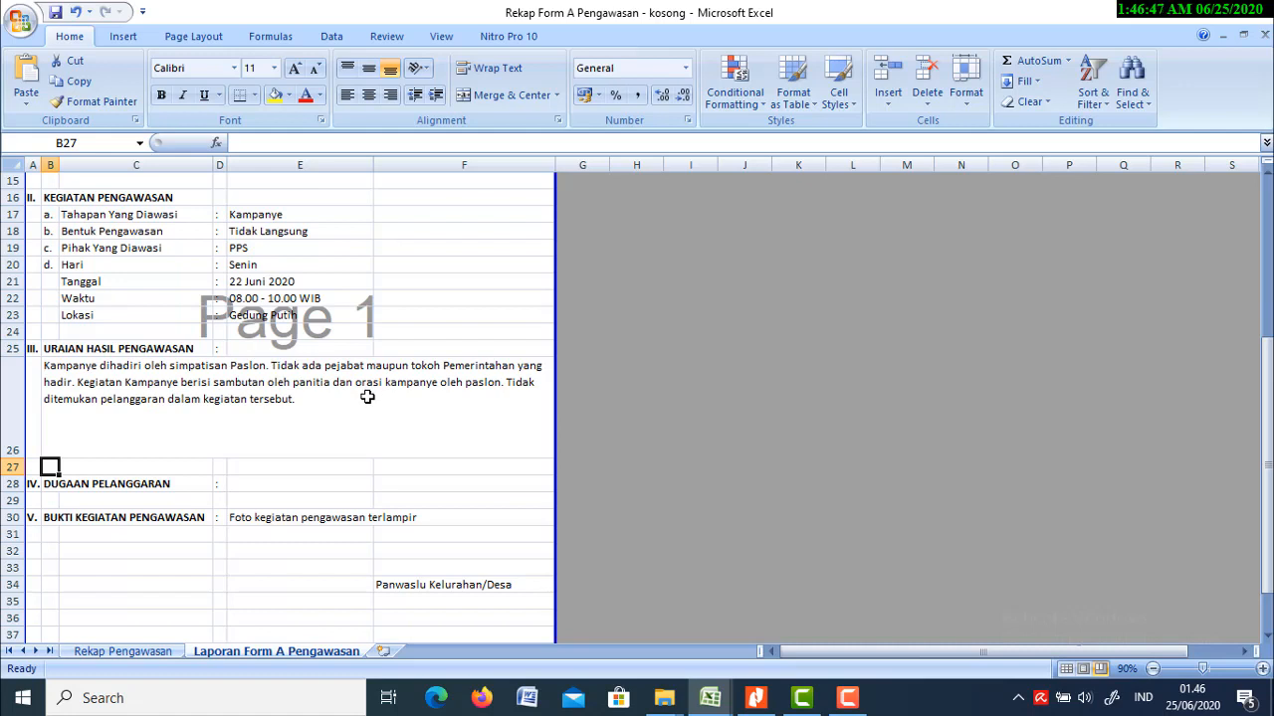
Step: Enter =VLOOKUP(H2;'Rekap Pengawasan'!A6:L15;12;FALSE) in the form's Dugaan Pelanggaran cell E28 to retrieve the Dugaan Pelanggaran column
left_click(168, 482)
scroll(195, 479, "down", 1)
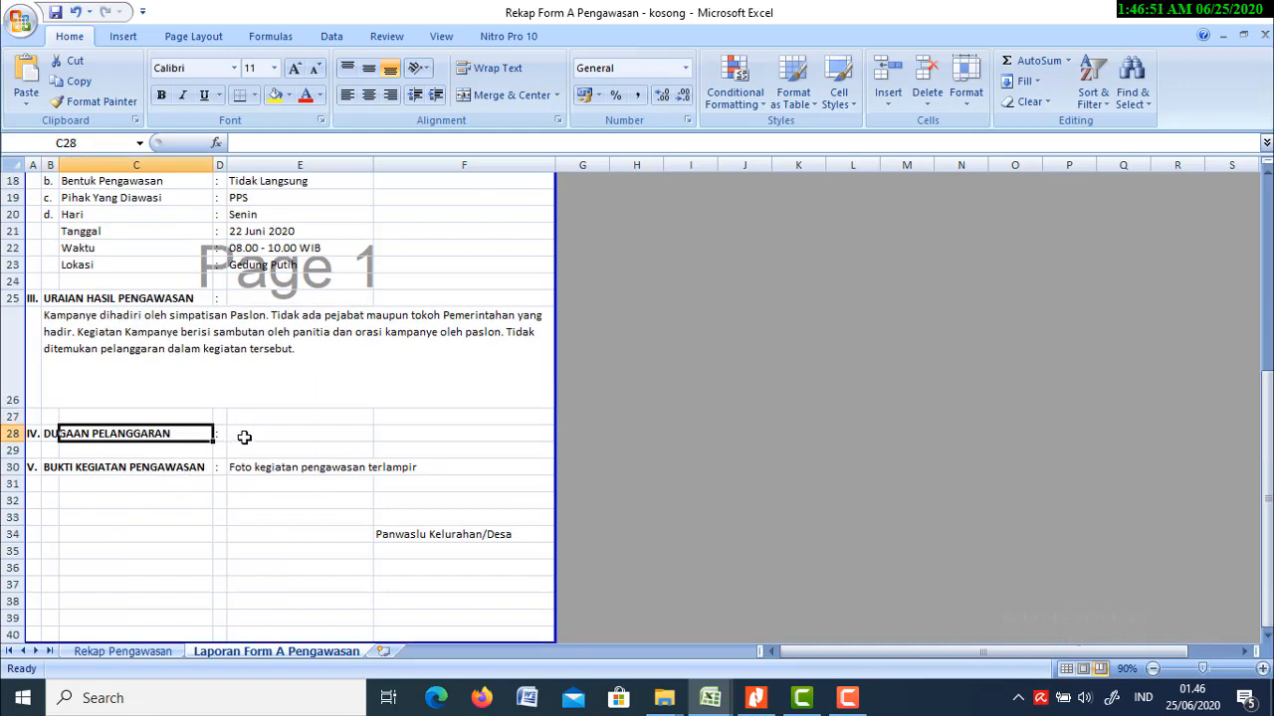
left_click(243, 438)
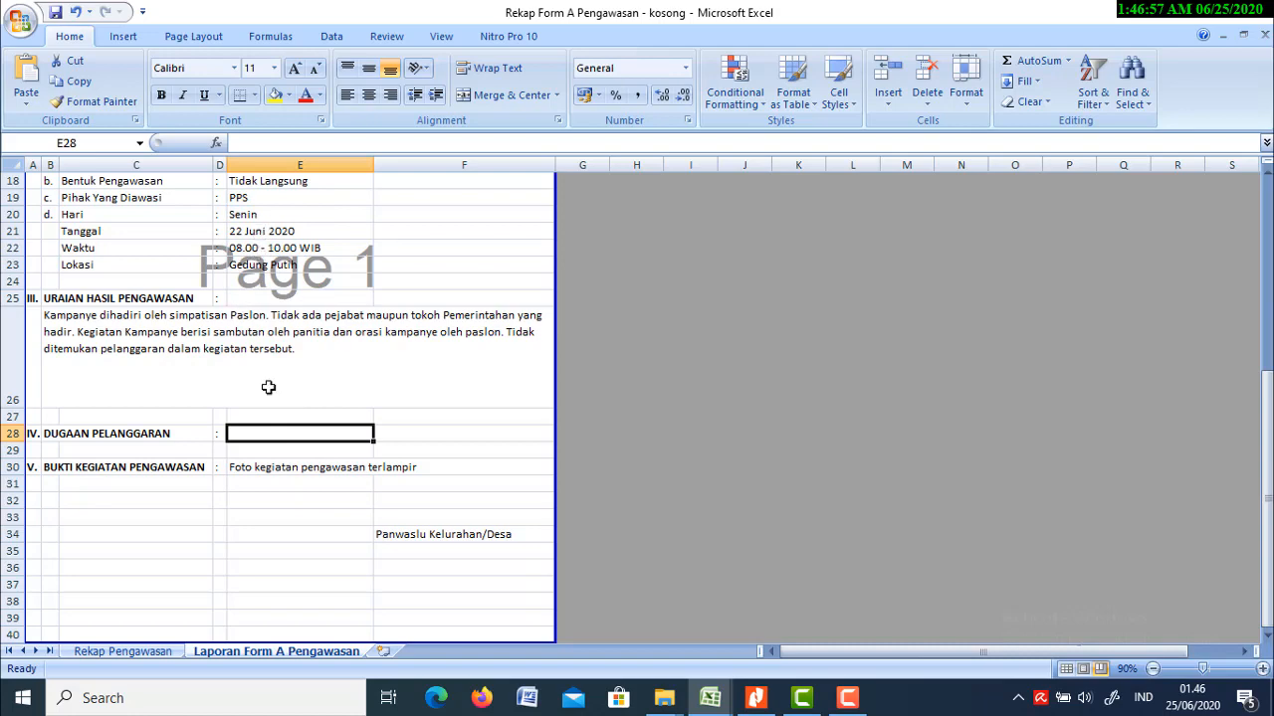
left_click(124, 651)
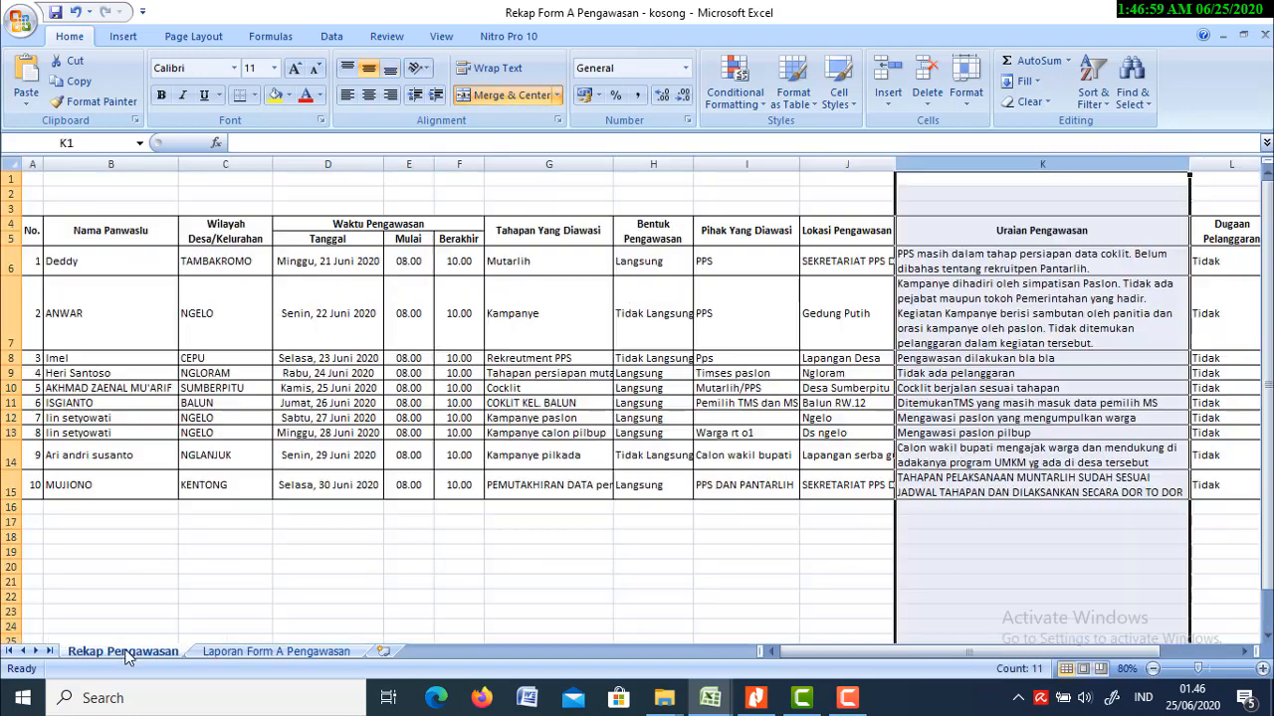
left_click(1219, 160)
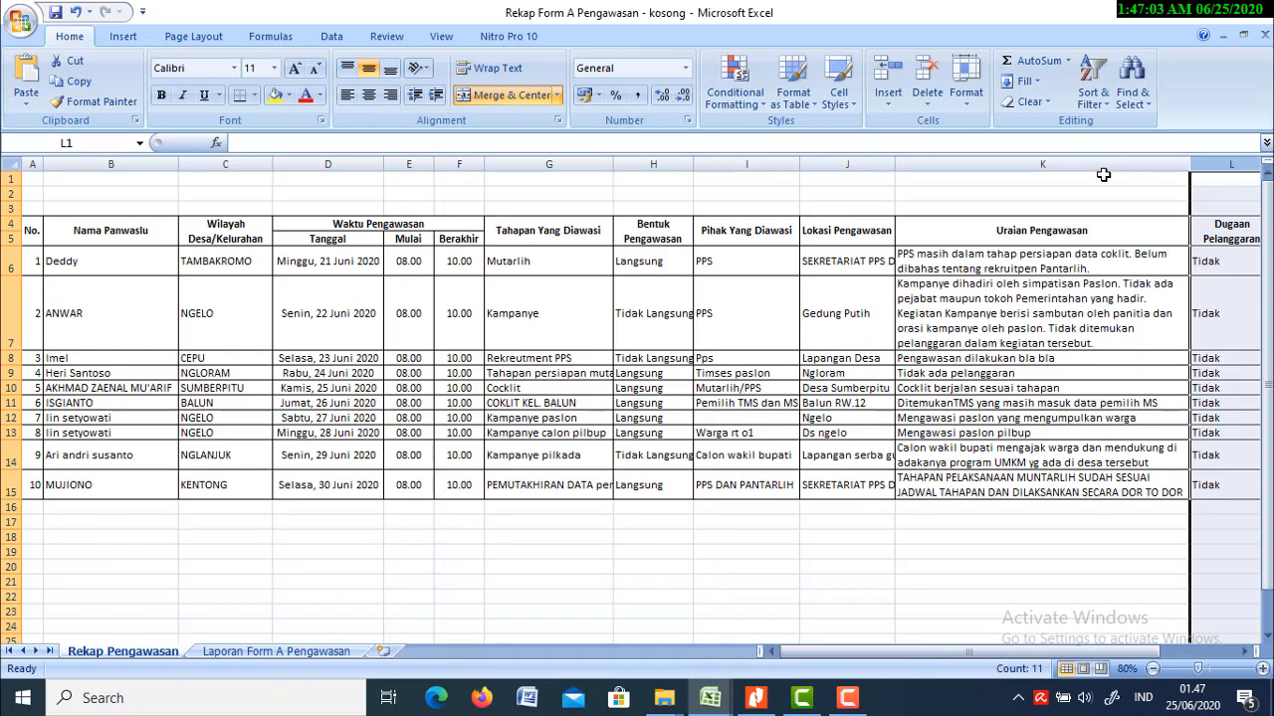
left_click(239, 655)
left_click(286, 321)
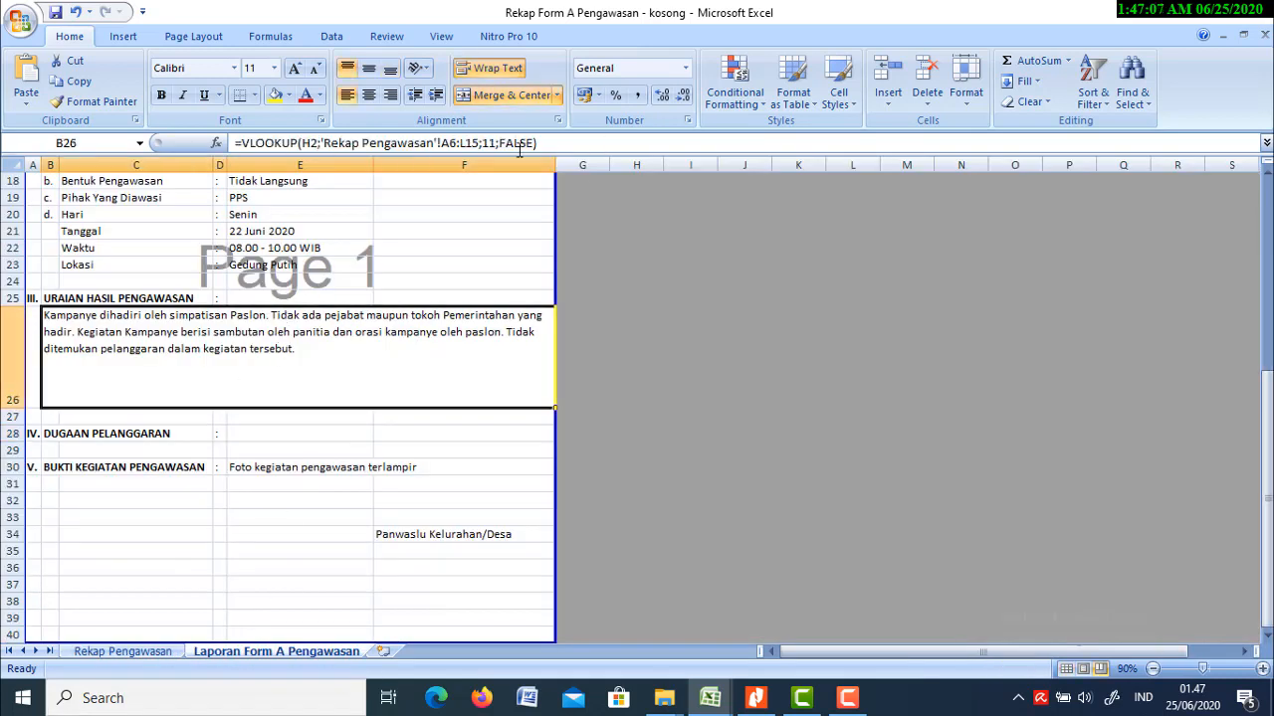
left_click(288, 435)
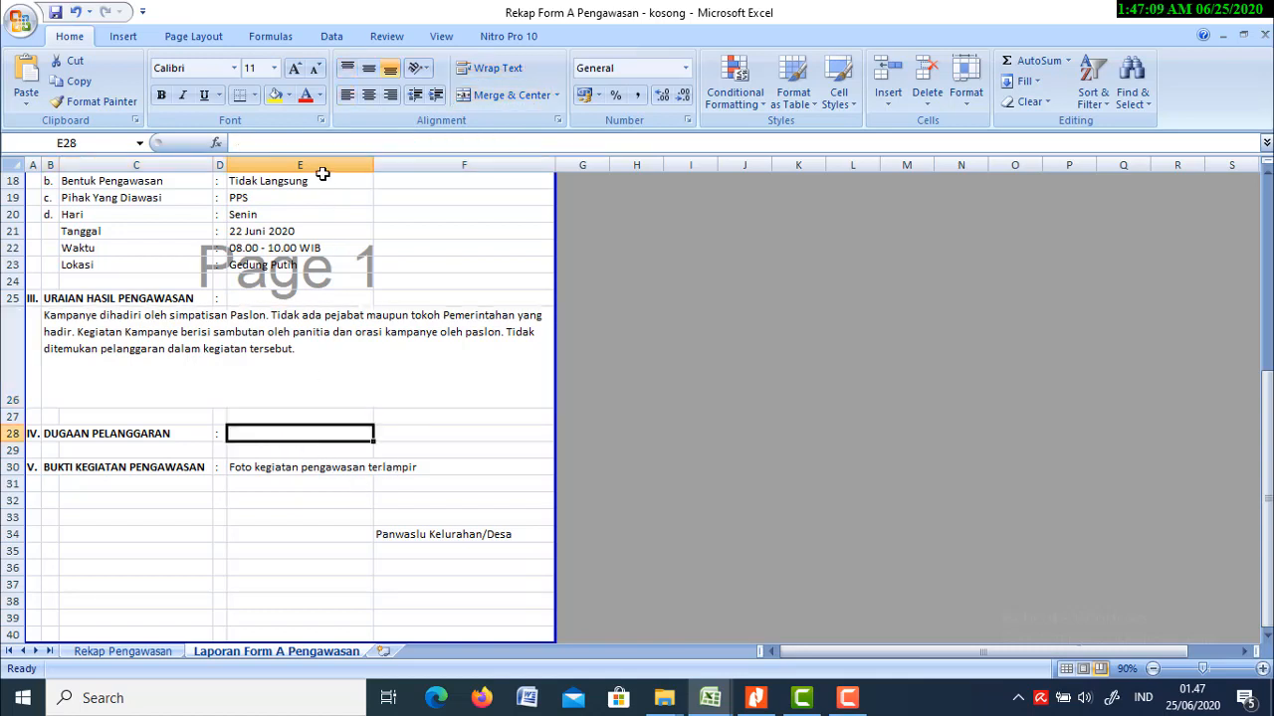
left_click(304, 143)
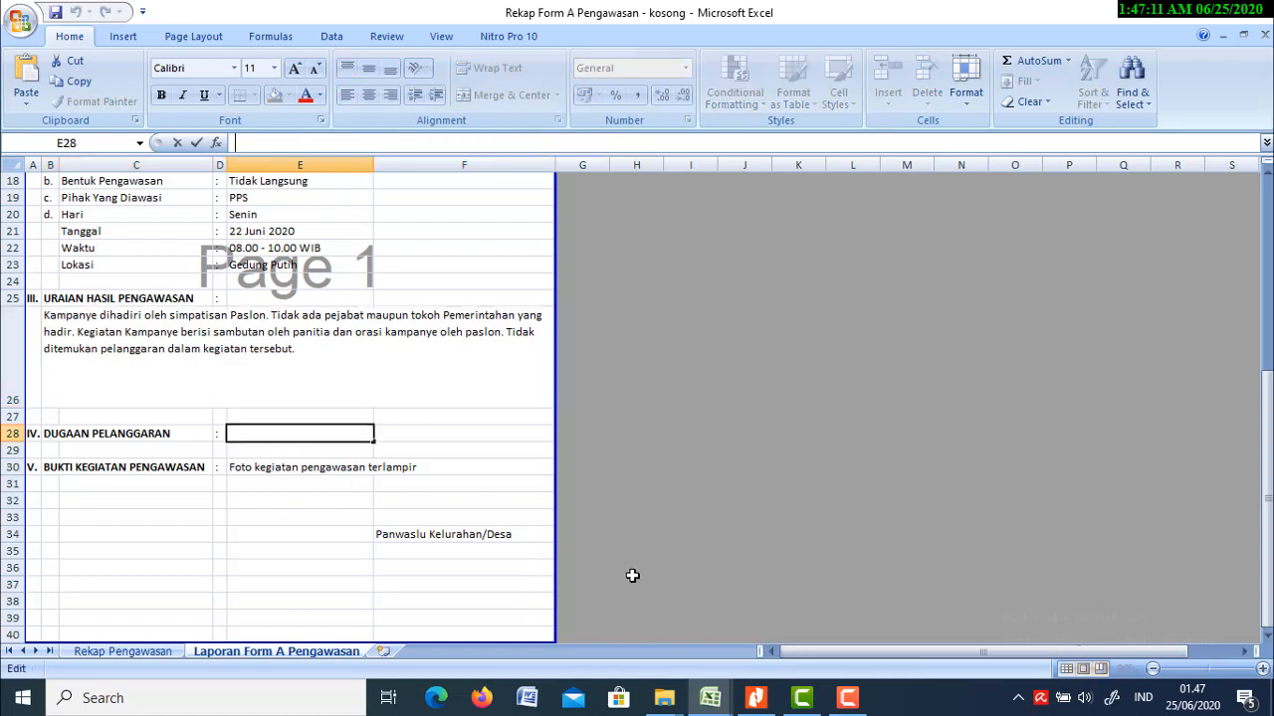
type("=VLOOKUP(H2;'Rekap Pengawasan'!A6:L15;2;FALSE)")
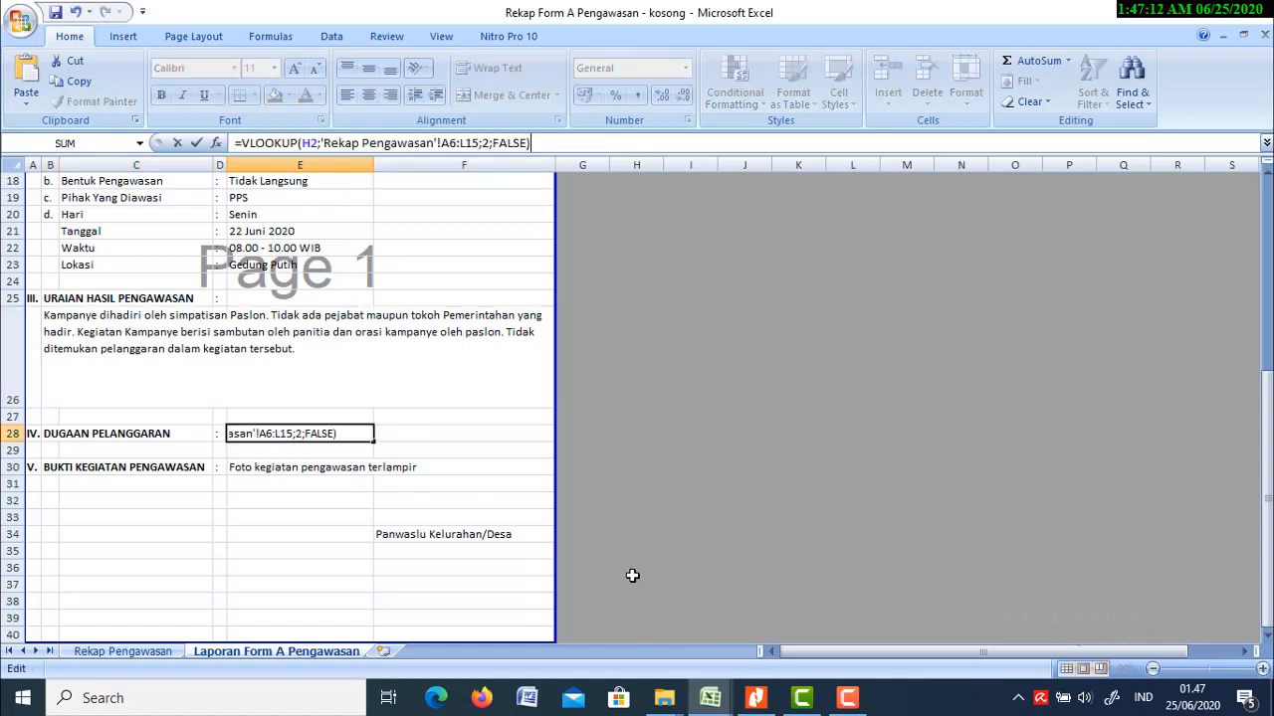
left_click(485, 145)
type("1")
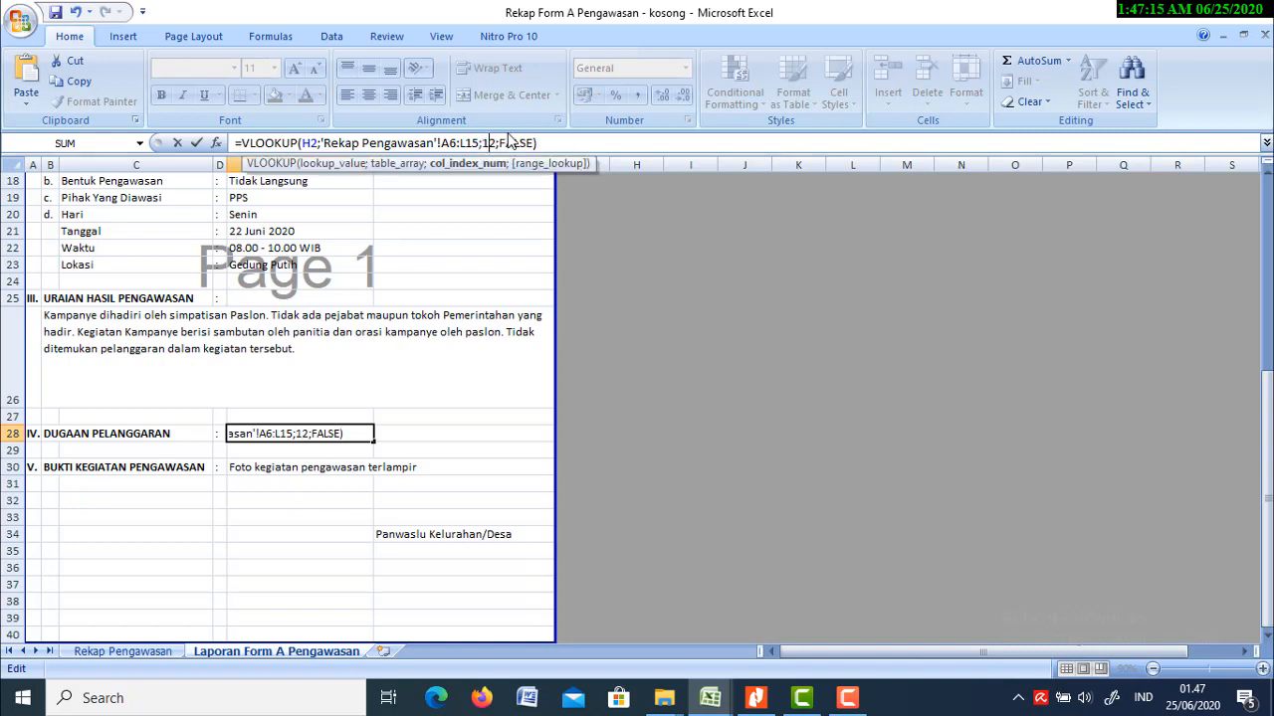
key("Return")
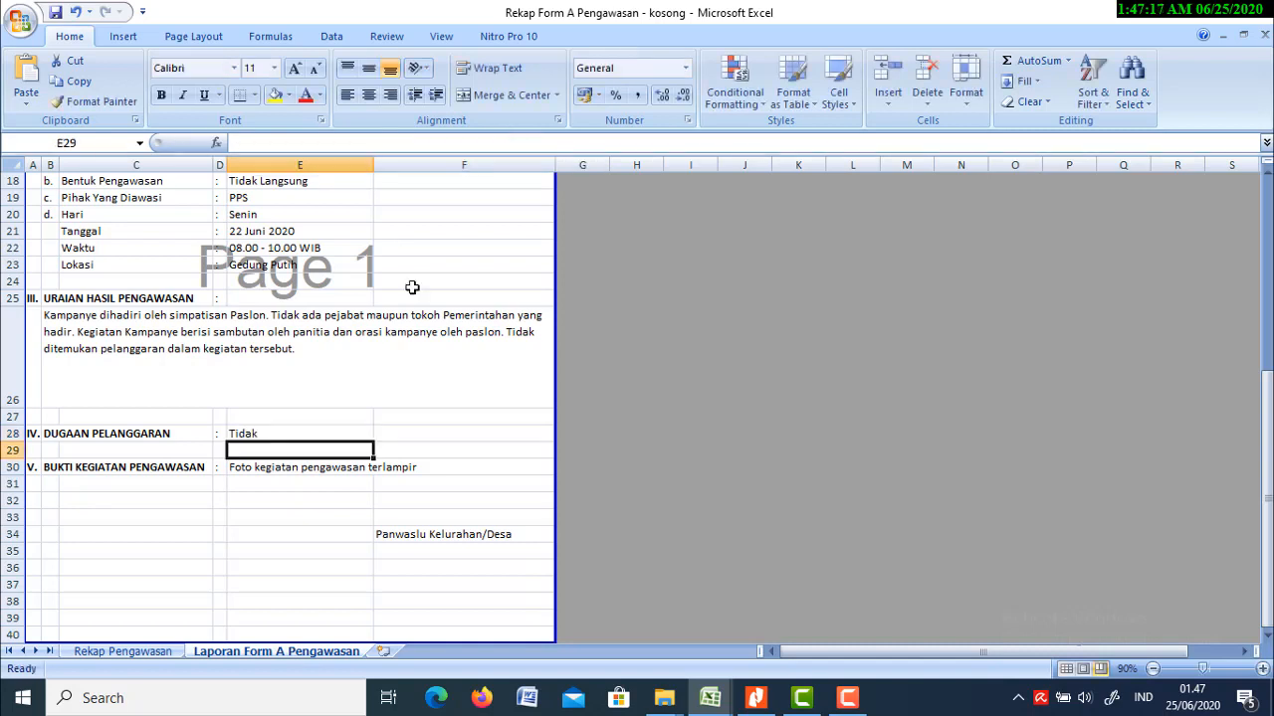
Step: Enter ="Apel, "&E21 in cell F33 above Panwaslu Kelurahan/Desa to combine the place name with the form's Tanggal
scroll(314, 478, "down", 1)
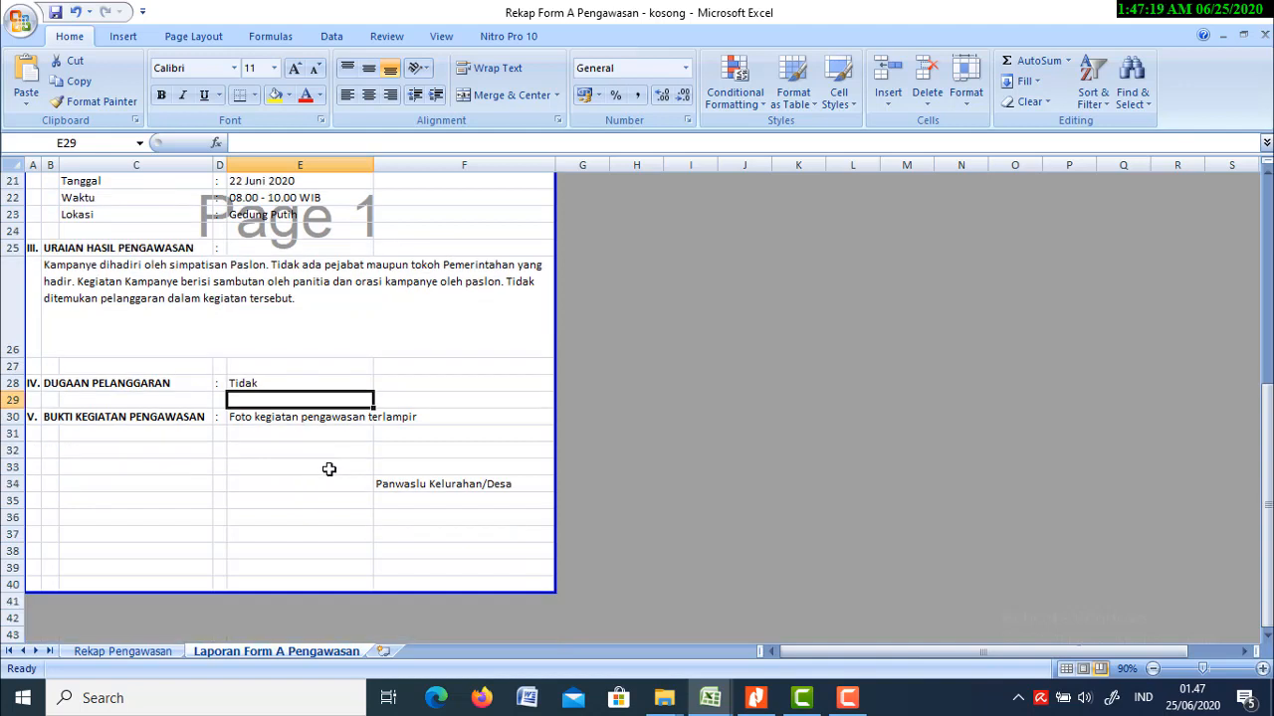
left_click(401, 469)
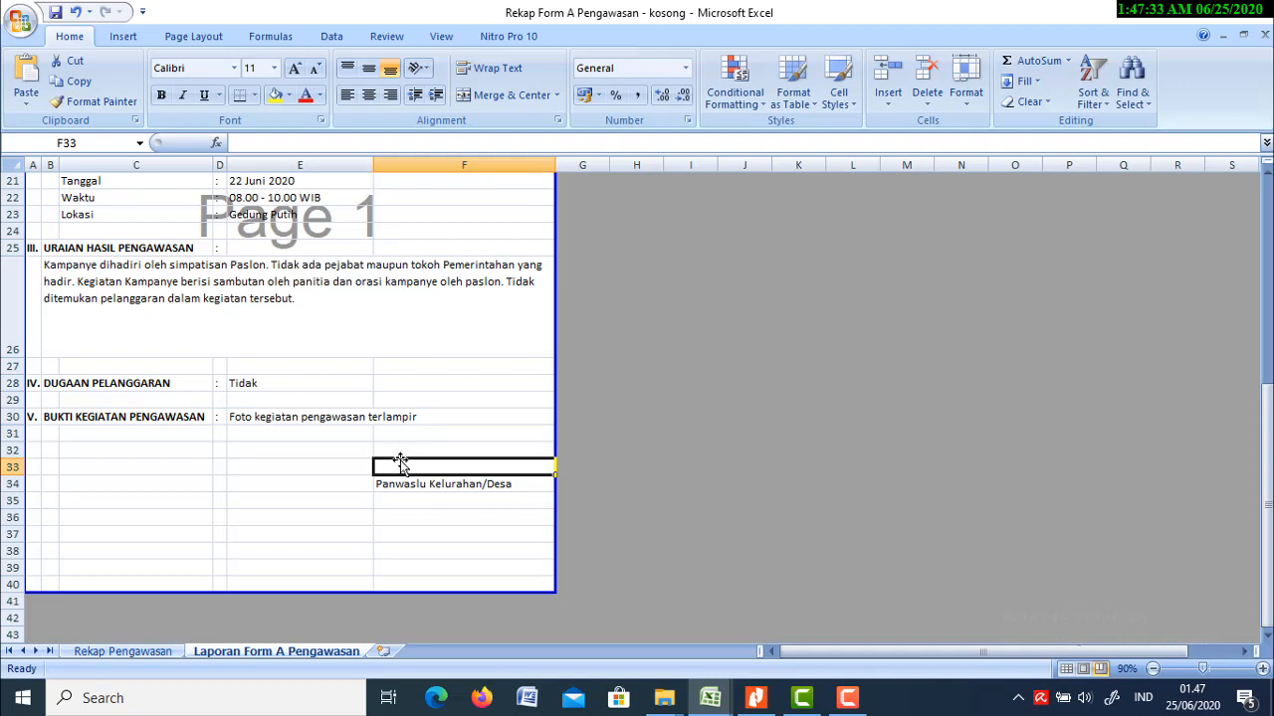
type("=")
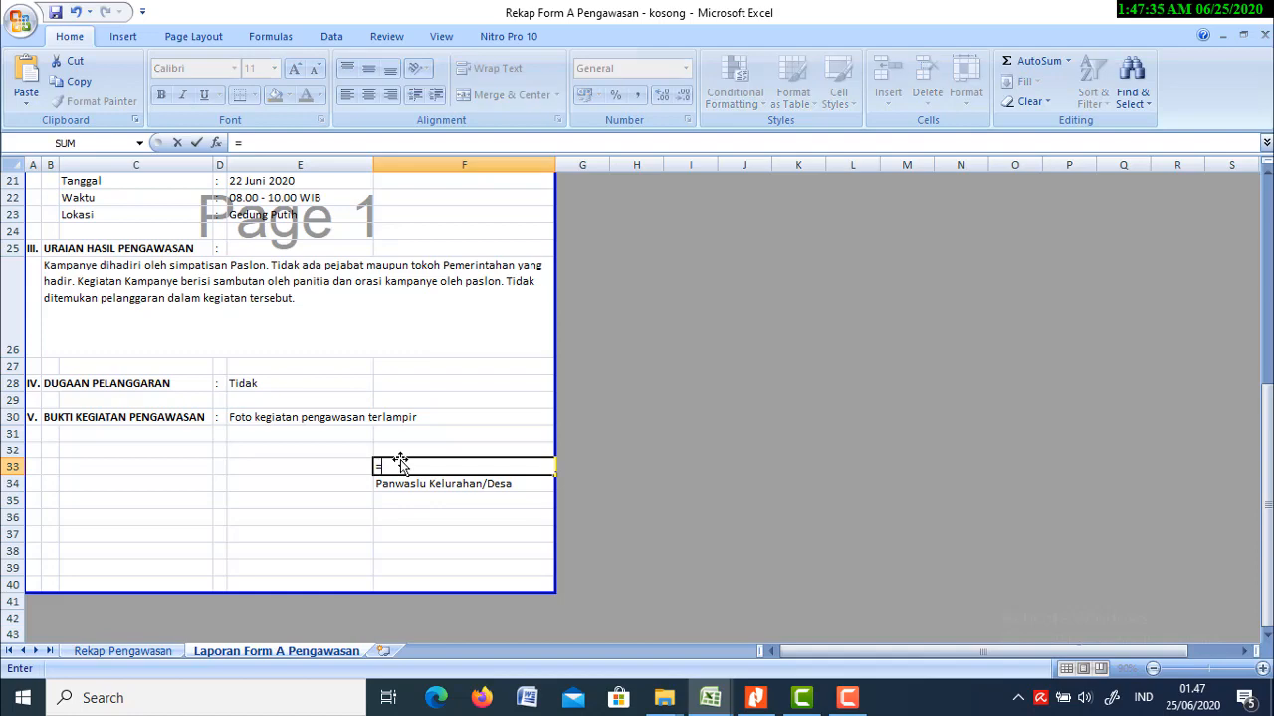
scroll(399, 460, "up", 7)
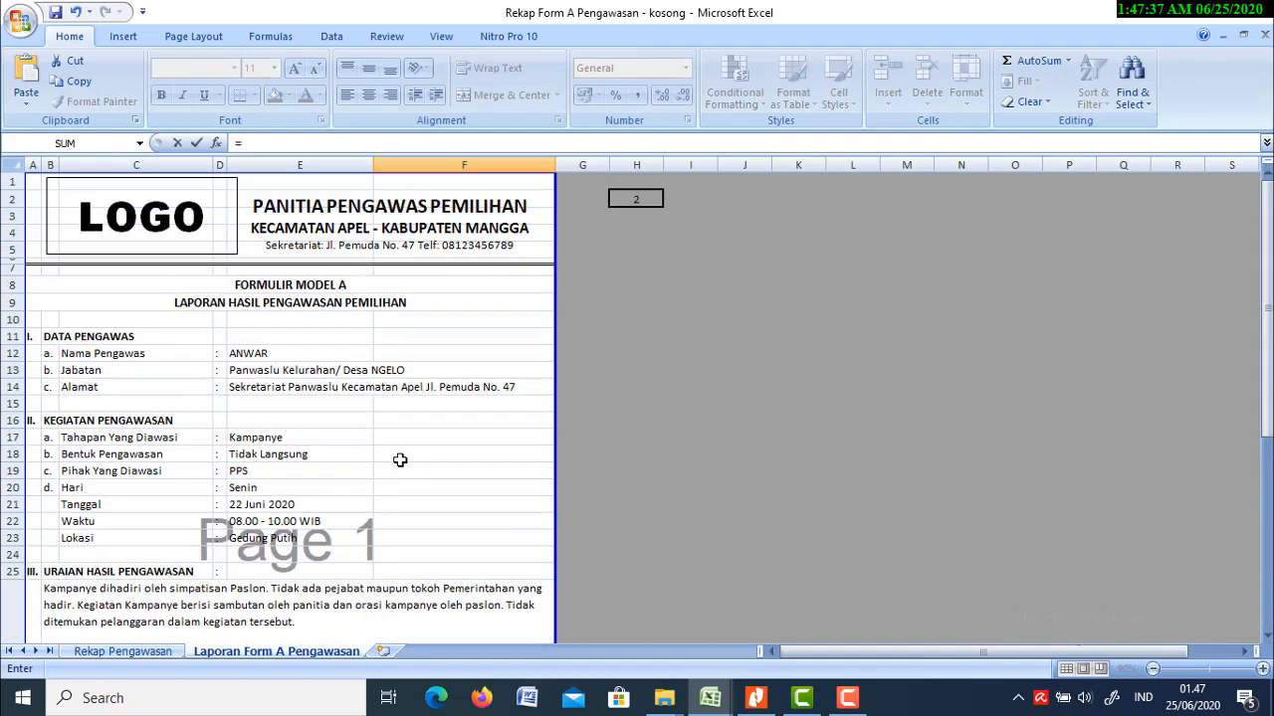
scroll(395, 365, "down", 6)
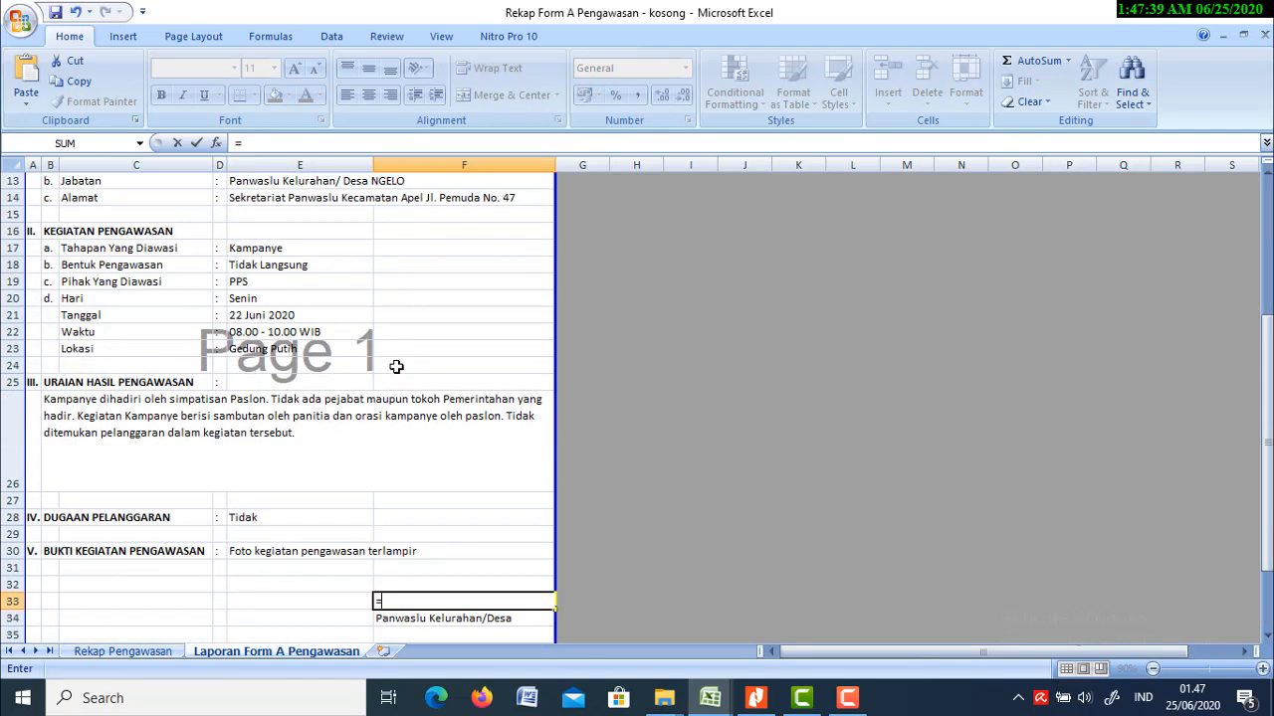
type("a")
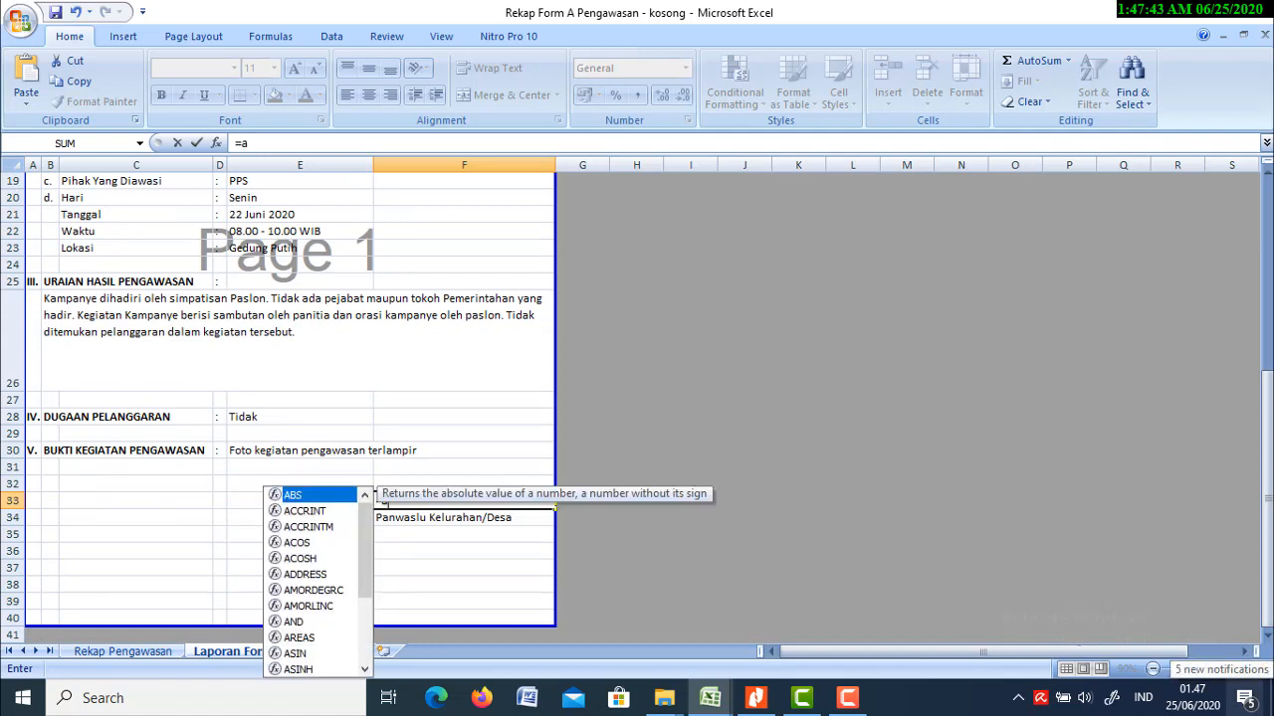
type("PE")
key("BackSpace")
key("BackSpace")
key("BackSpace")
type("\"")
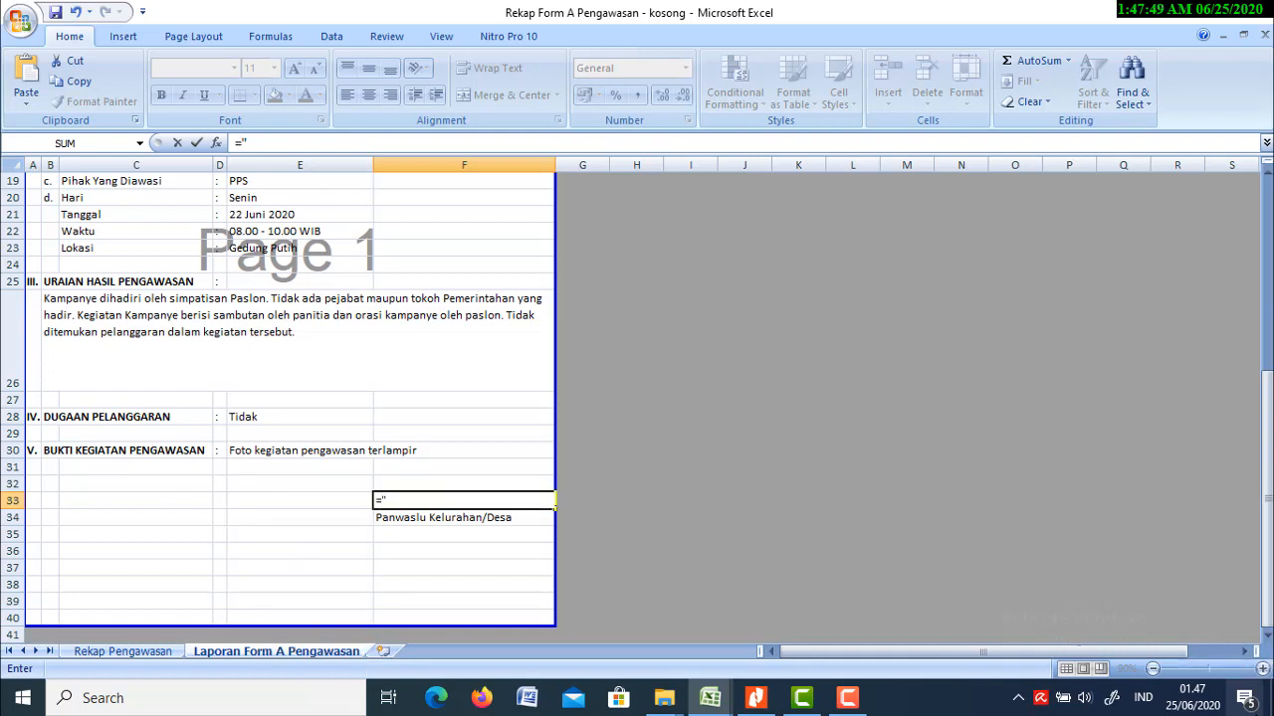
type("Apel, \"")
type("&")
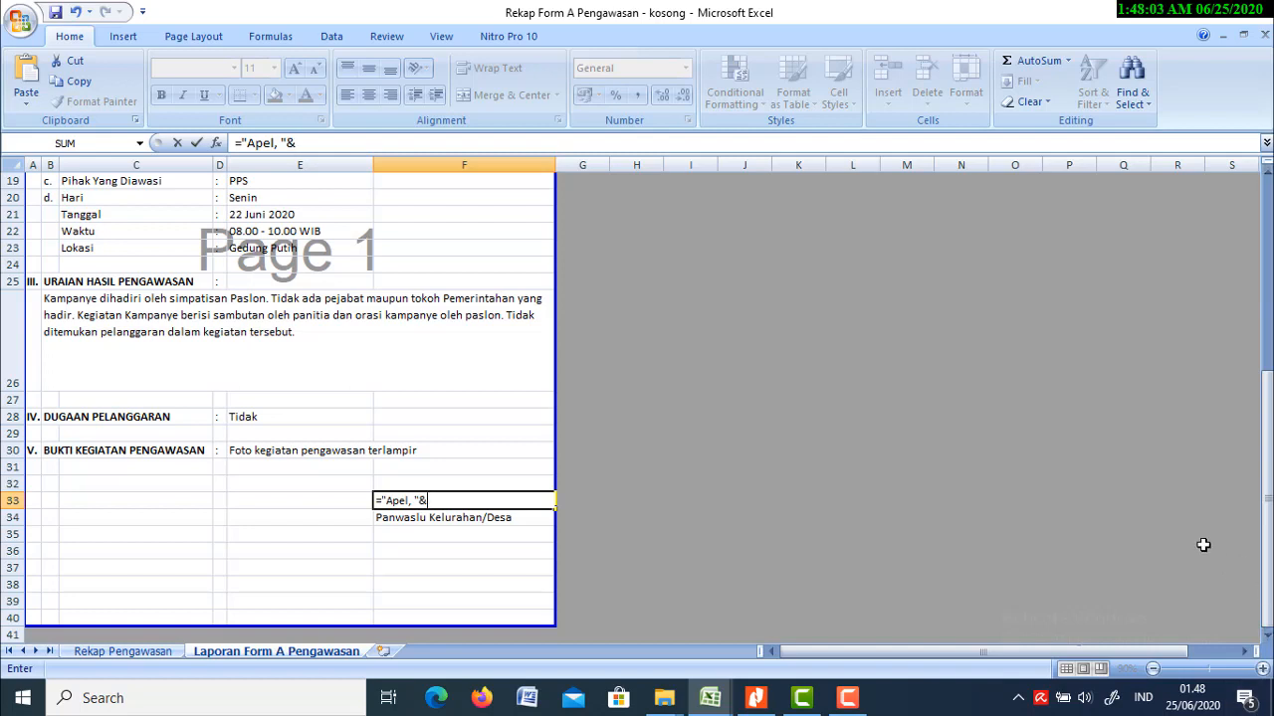
left_click(245, 216)
key("Return")
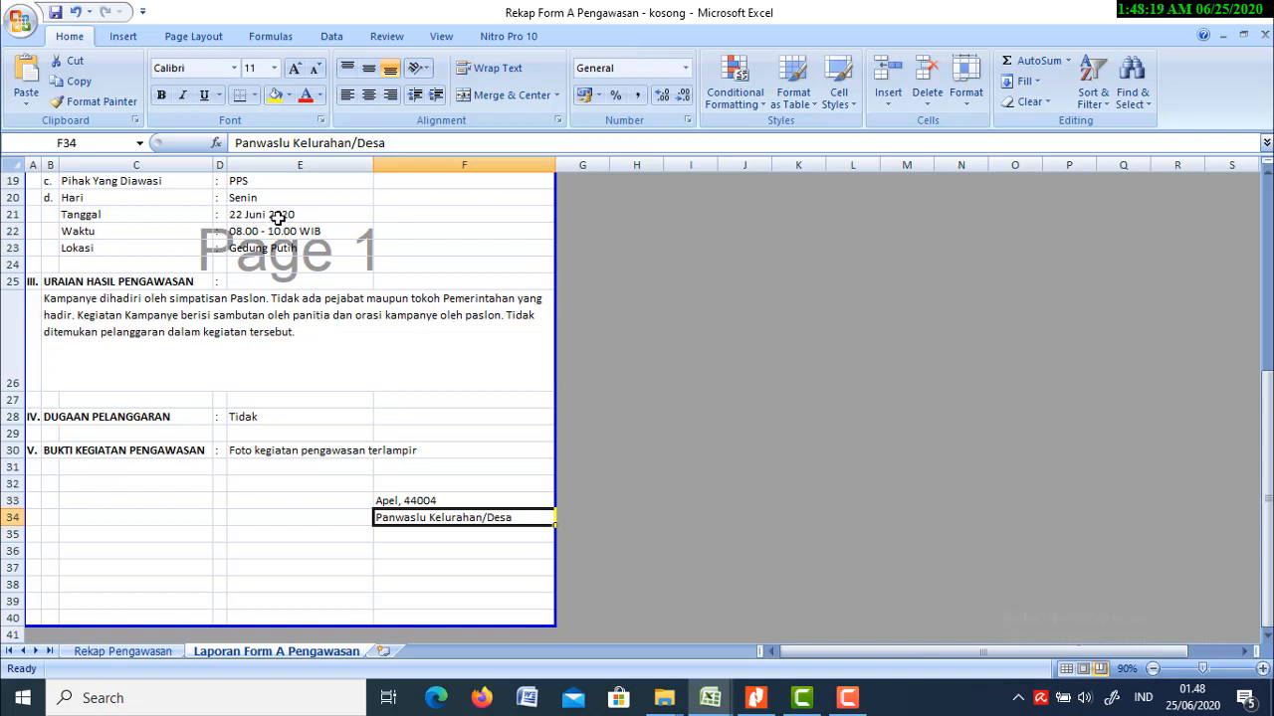
Step: Edit the F33 formula to wrap E21 in a TEXT function with the format dd mmmm yyyy, giving ="Apel, "&TEXT(E21;dd mmmm yyyy)
left_click(405, 502)
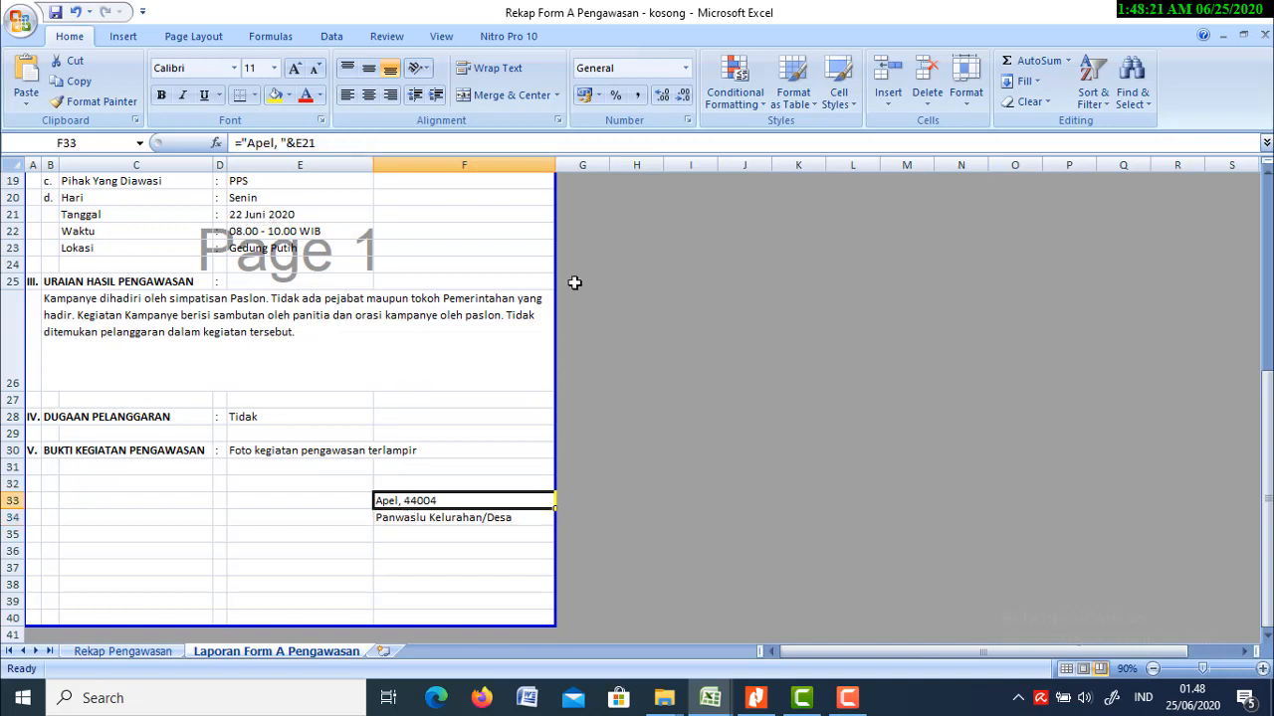
left_click(305, 145)
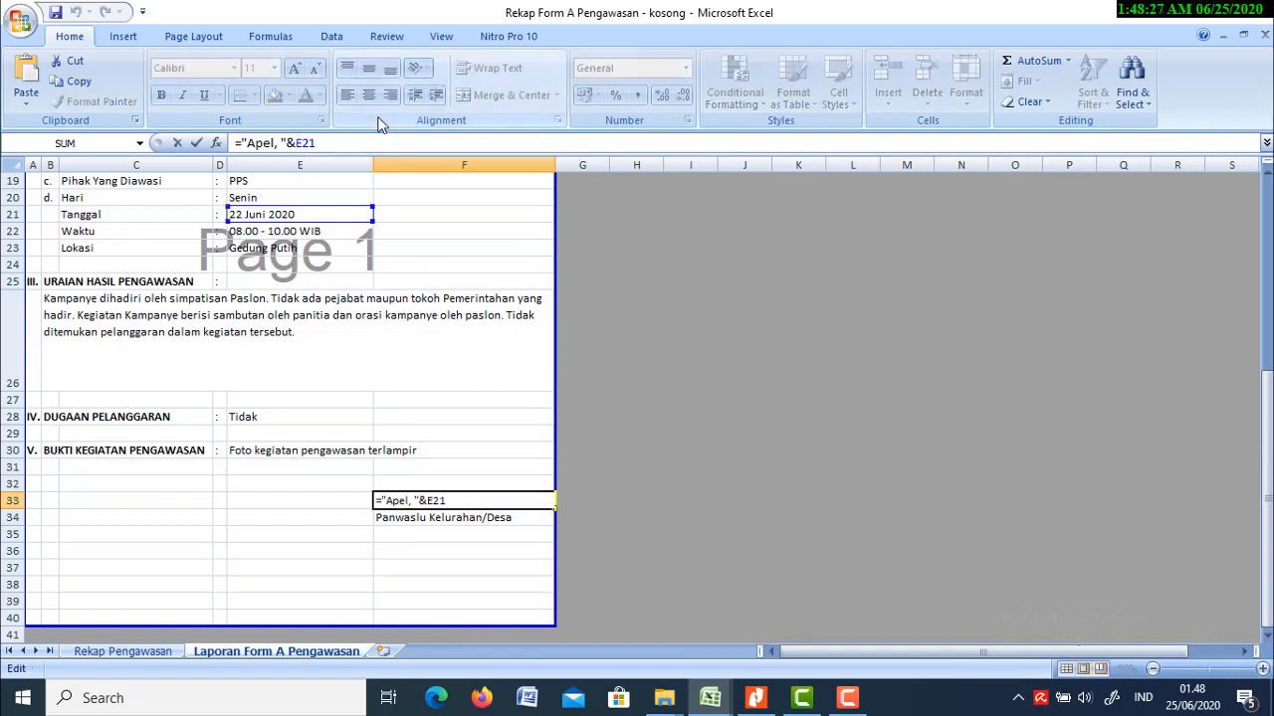
type("text")
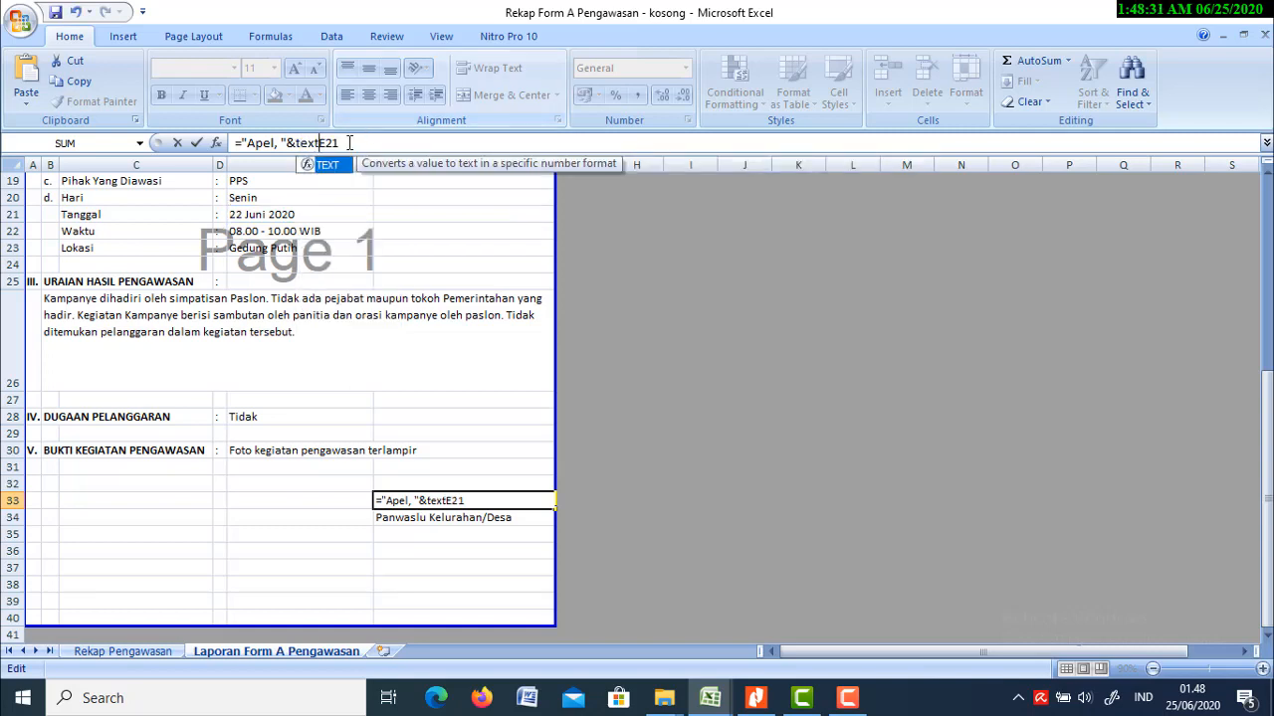
double_click(332, 166)
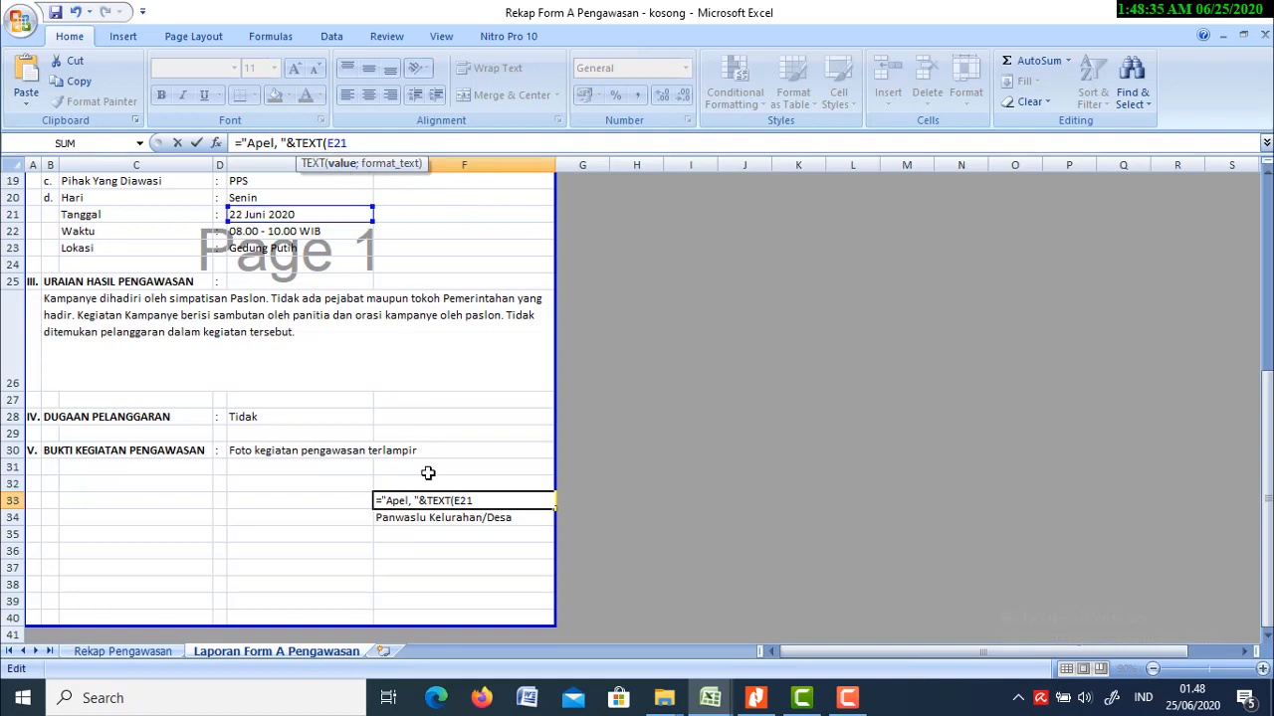
left_click(345, 165)
type(";")
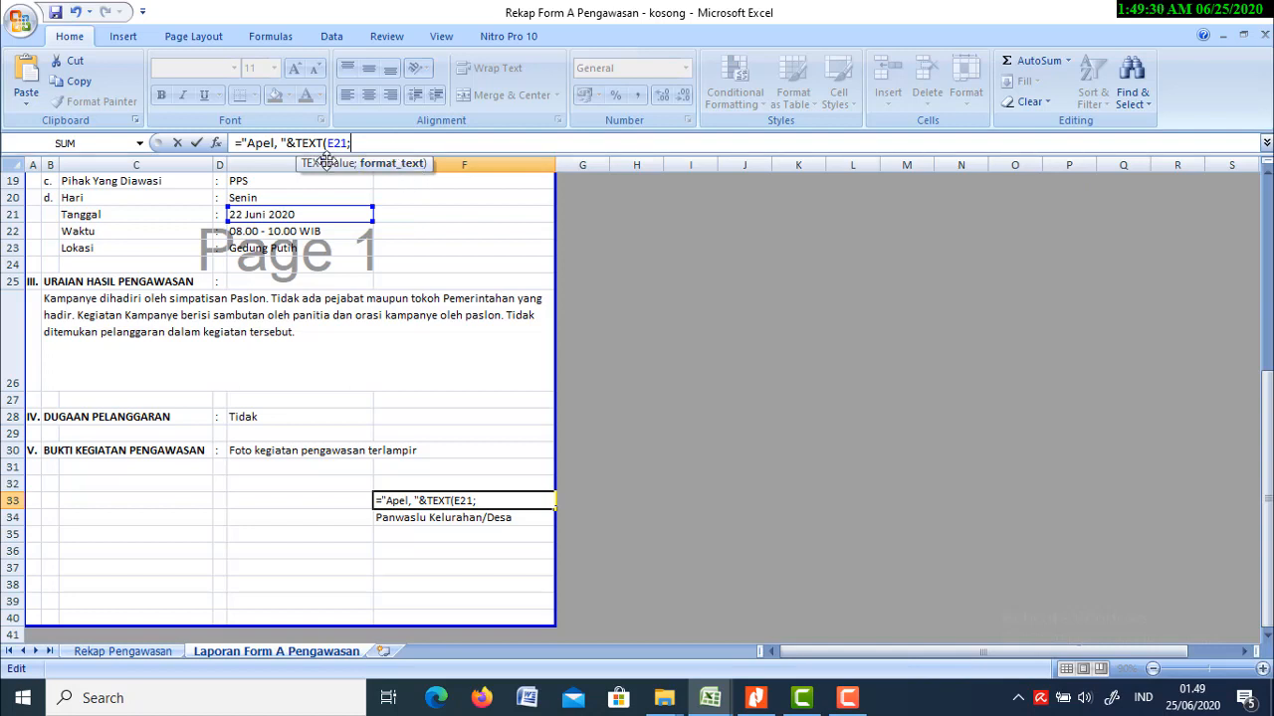
type("dd")
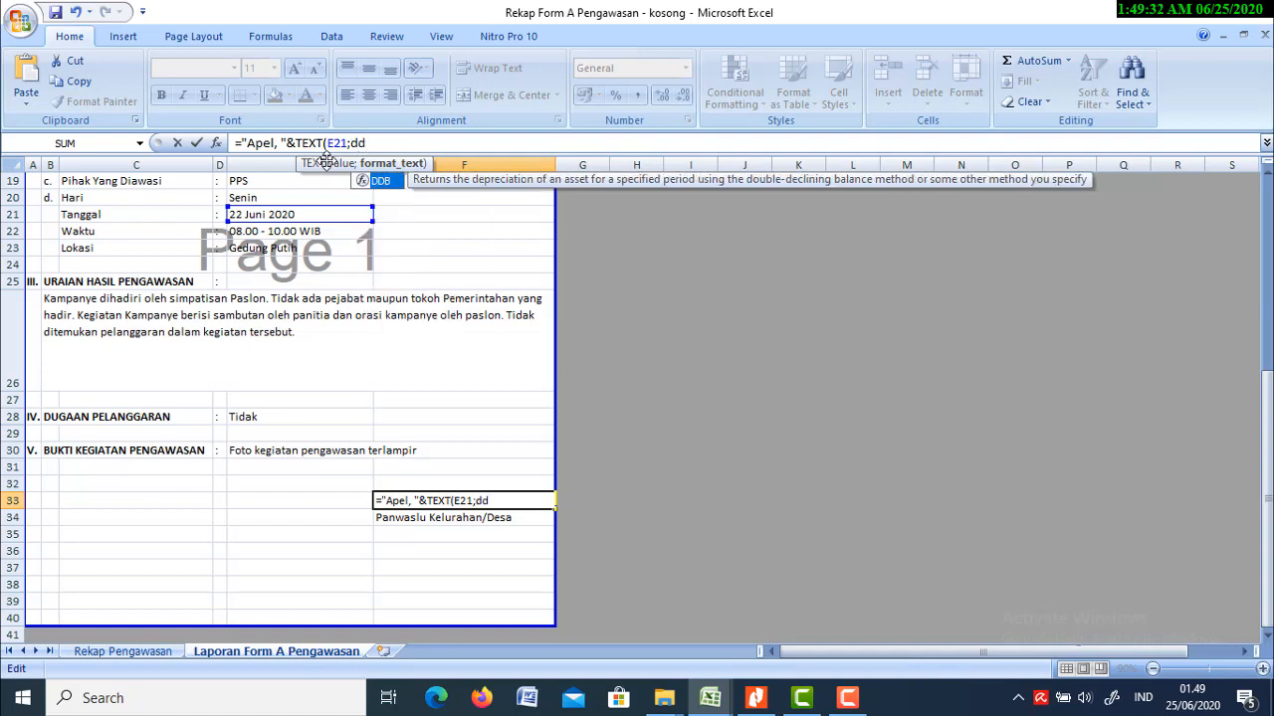
type(" mmmm")
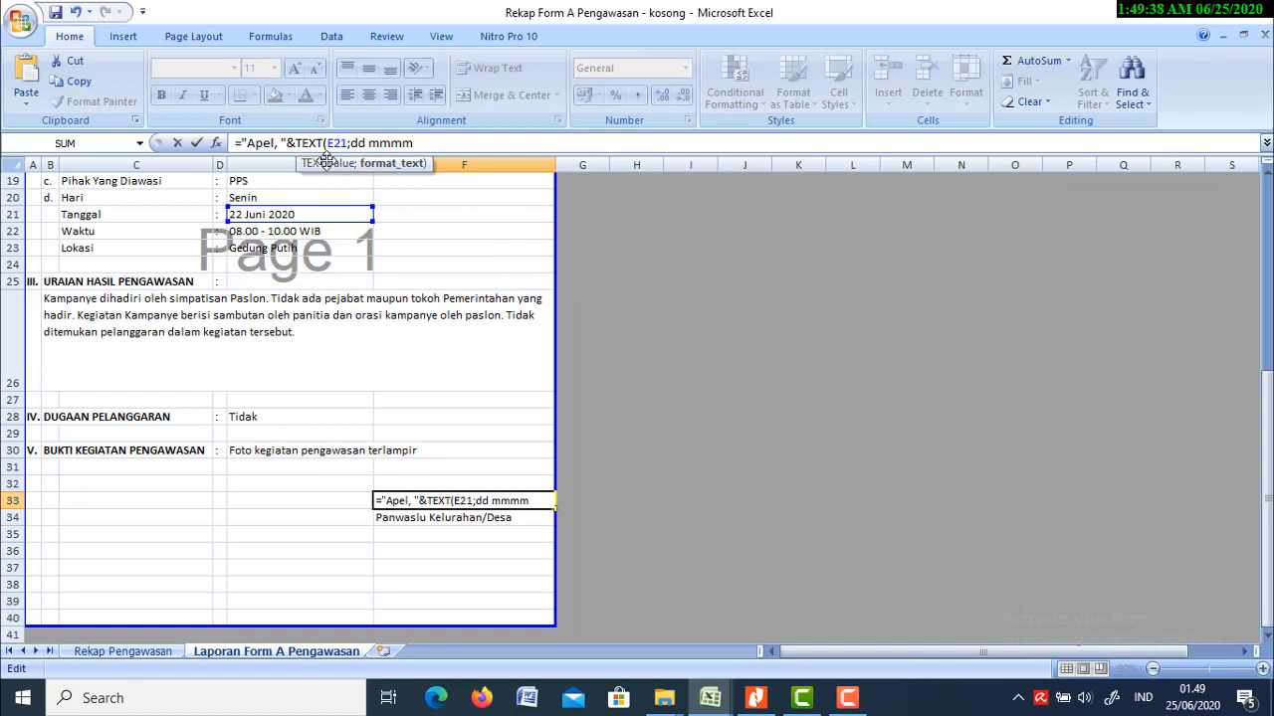
type(" yyyy)")
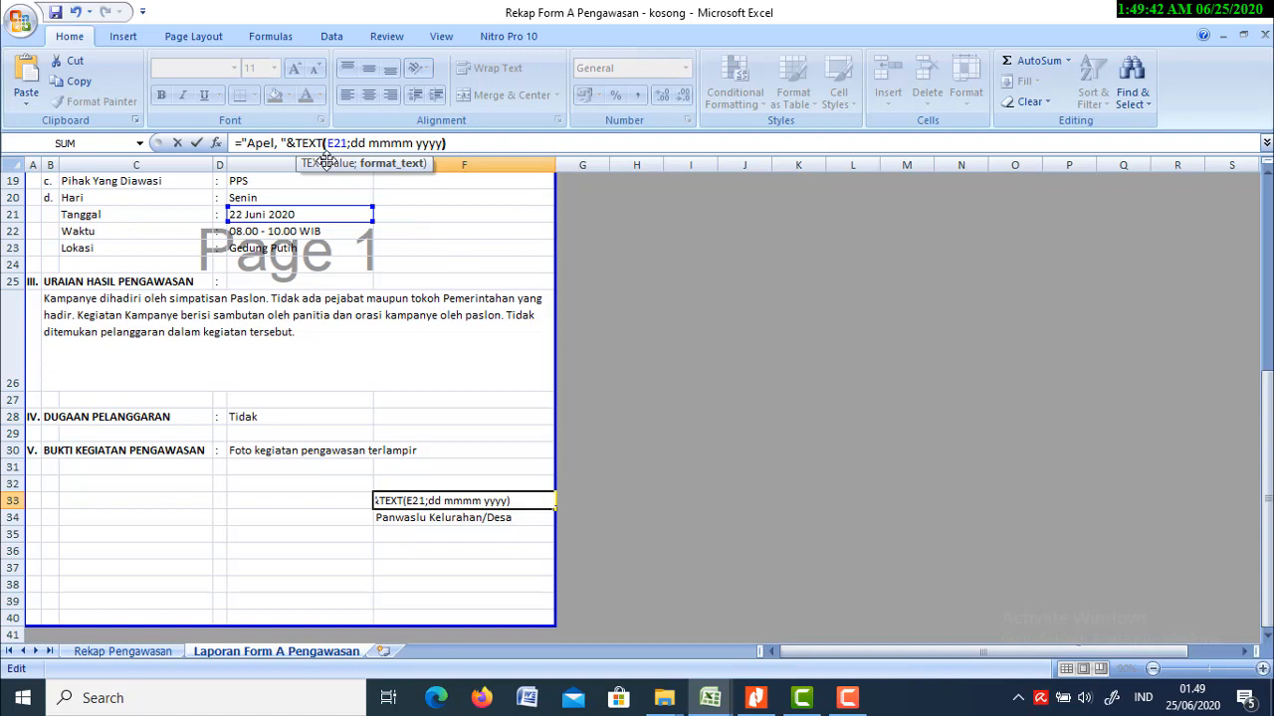
key("Return")
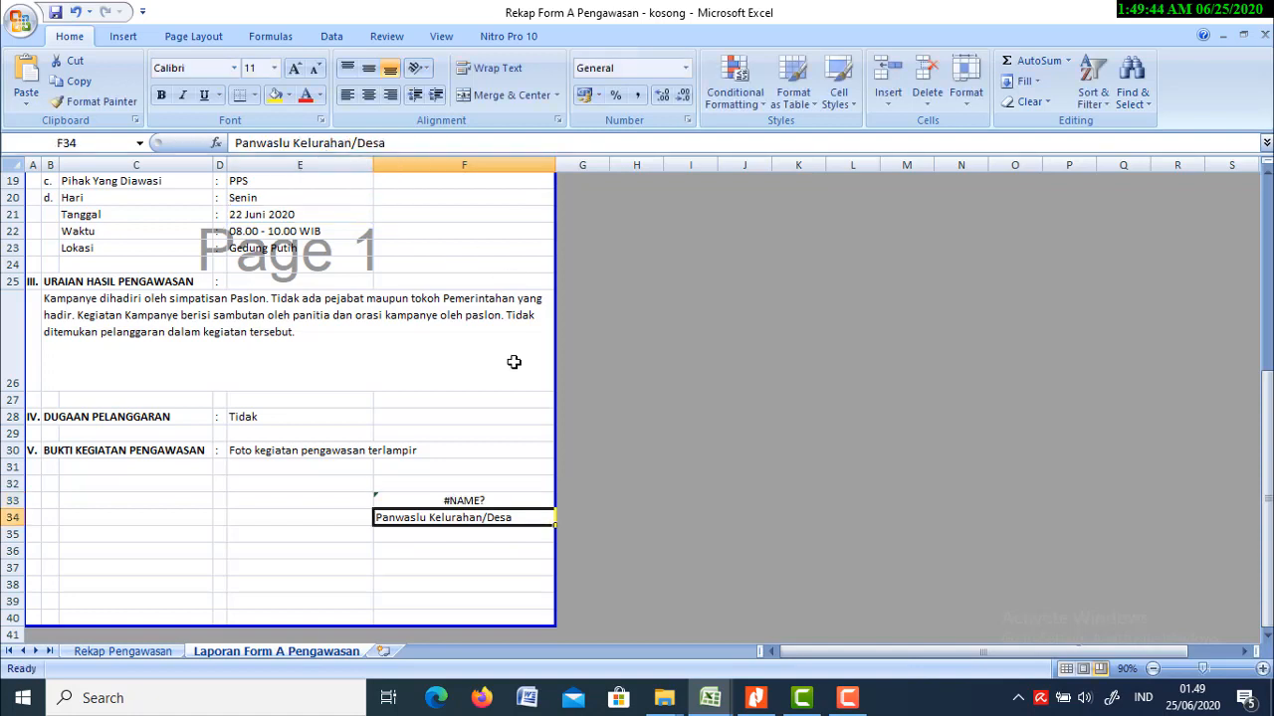
Step: Enclose the date format in quotation marks in F33 so the formula reads ="Apel, "&TEXT(E21;"dd mmmm yyyy")
double_click(446, 501)
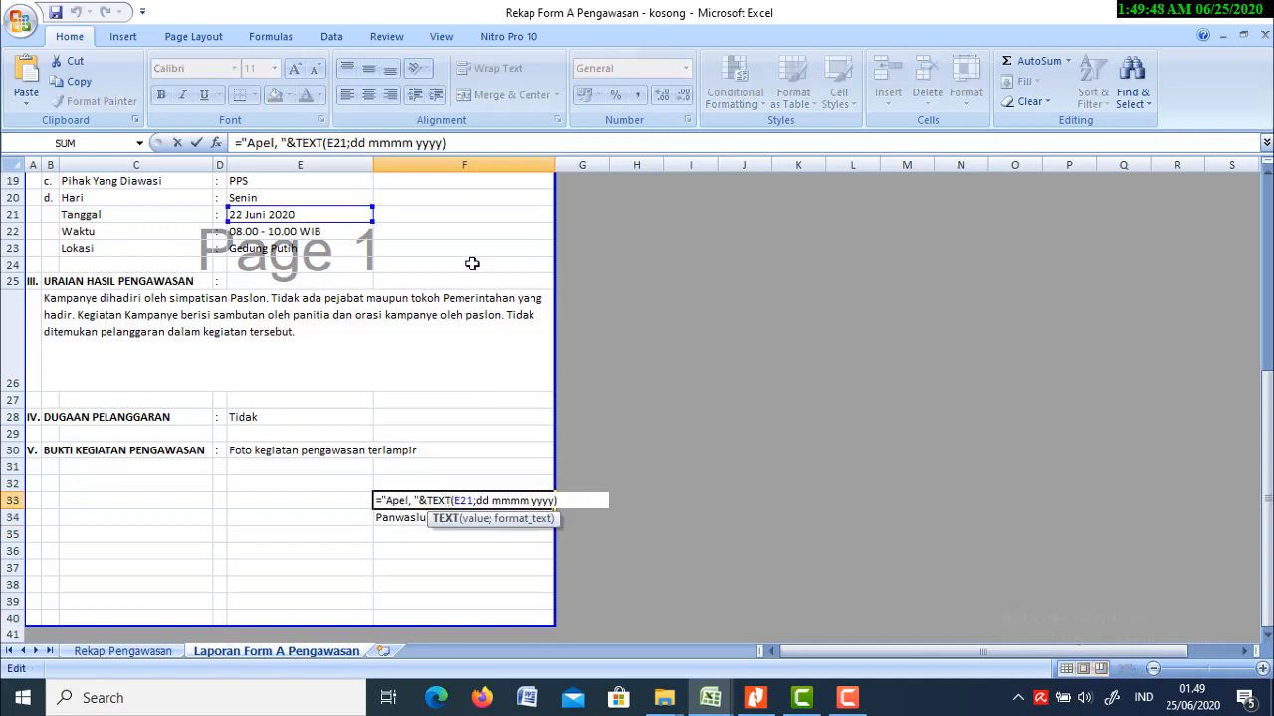
left_click(378, 143)
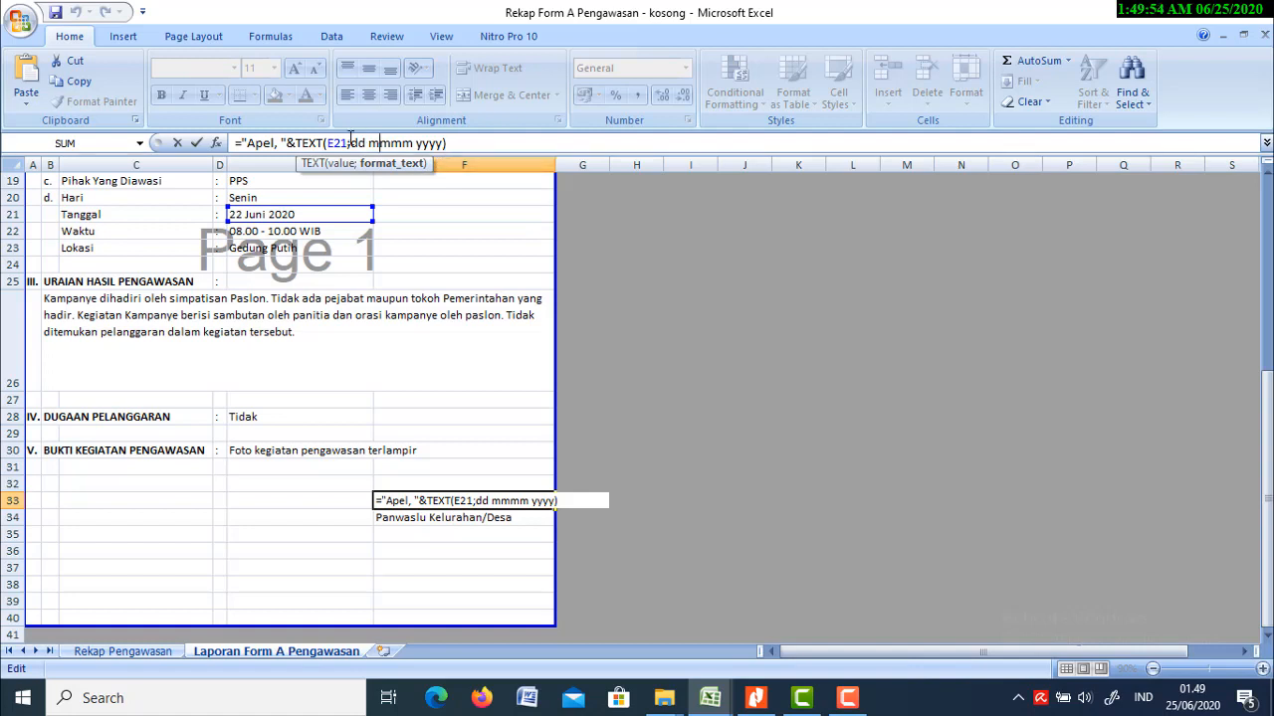
type("\"")
left_click(446, 143)
type("\"")
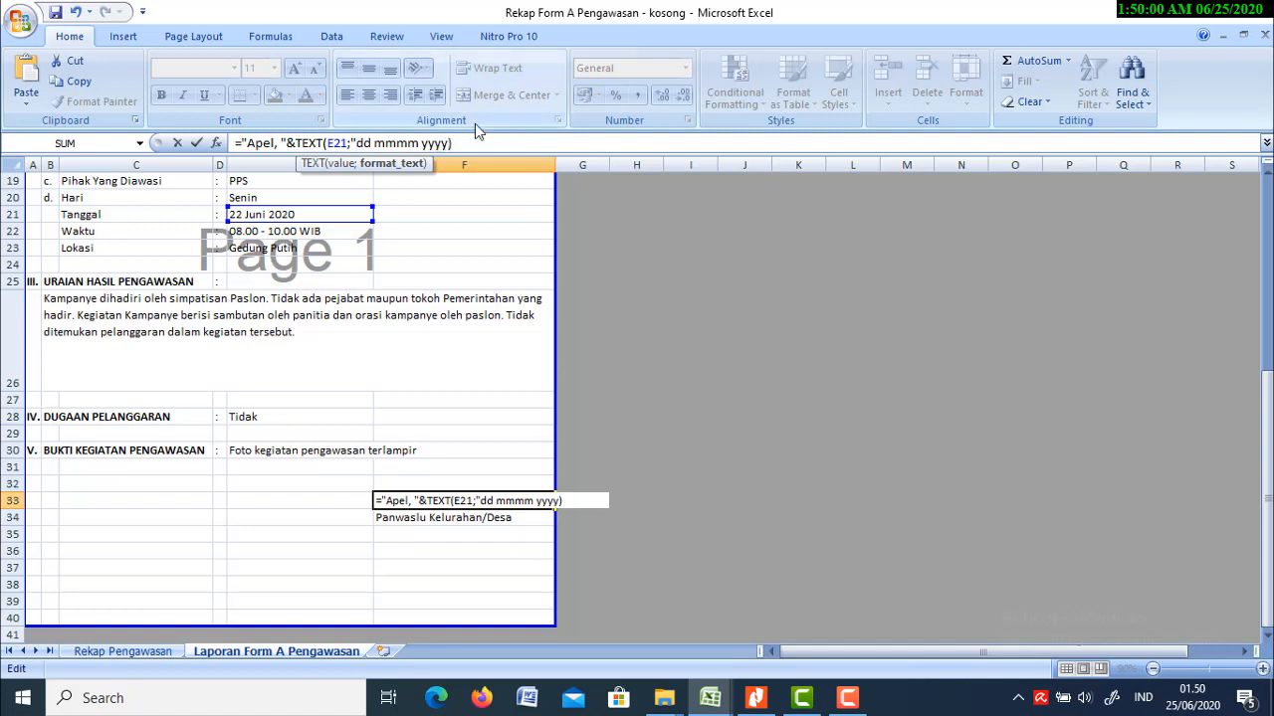
key("Return")
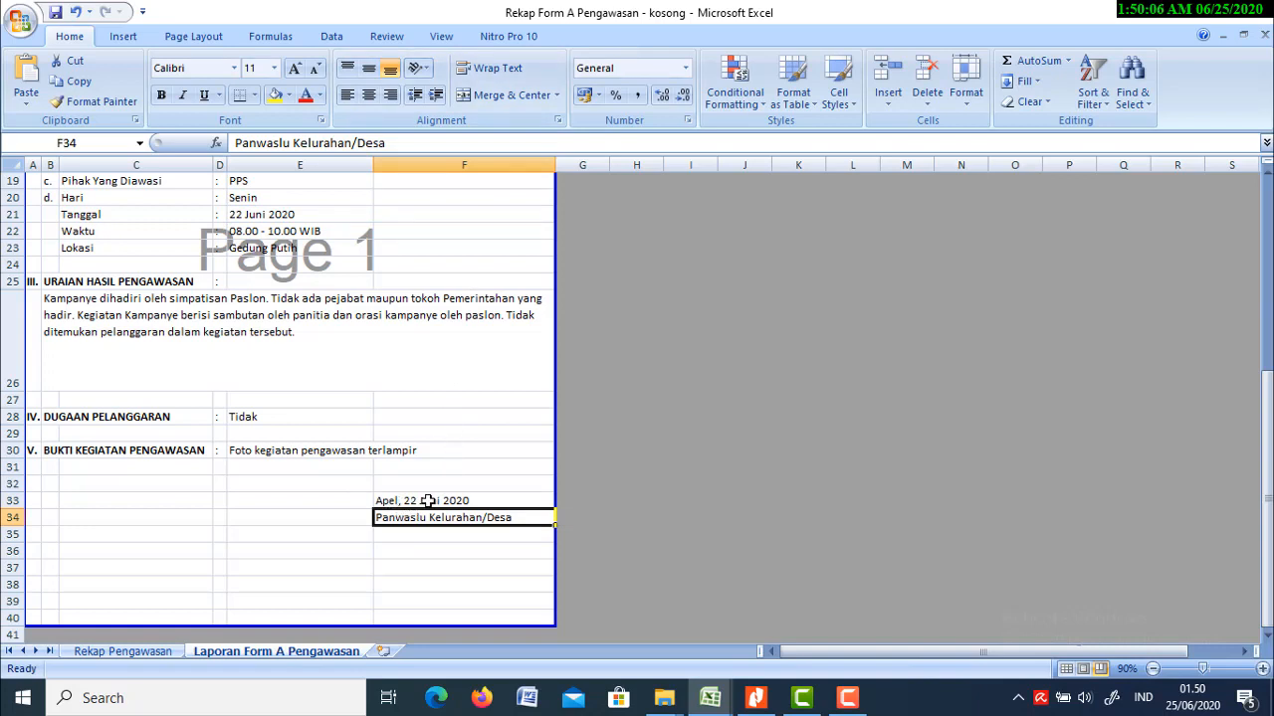
Step: Enter ="( "&E12&" )" in F39 below Panwaslu Kelurahan/Desa to show the Nama Pengawas in parentheses
scroll(453, 501, "down", 1)
scroll(453, 501, "down", 1)
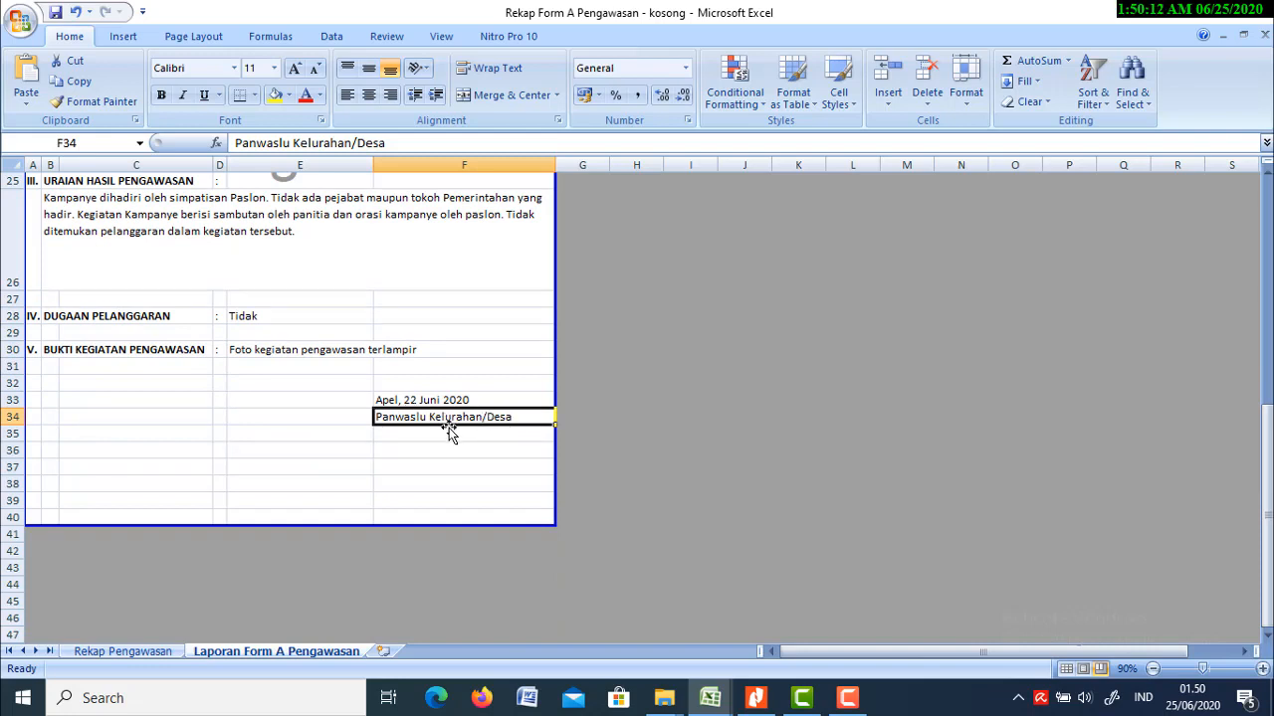
left_click(425, 498)
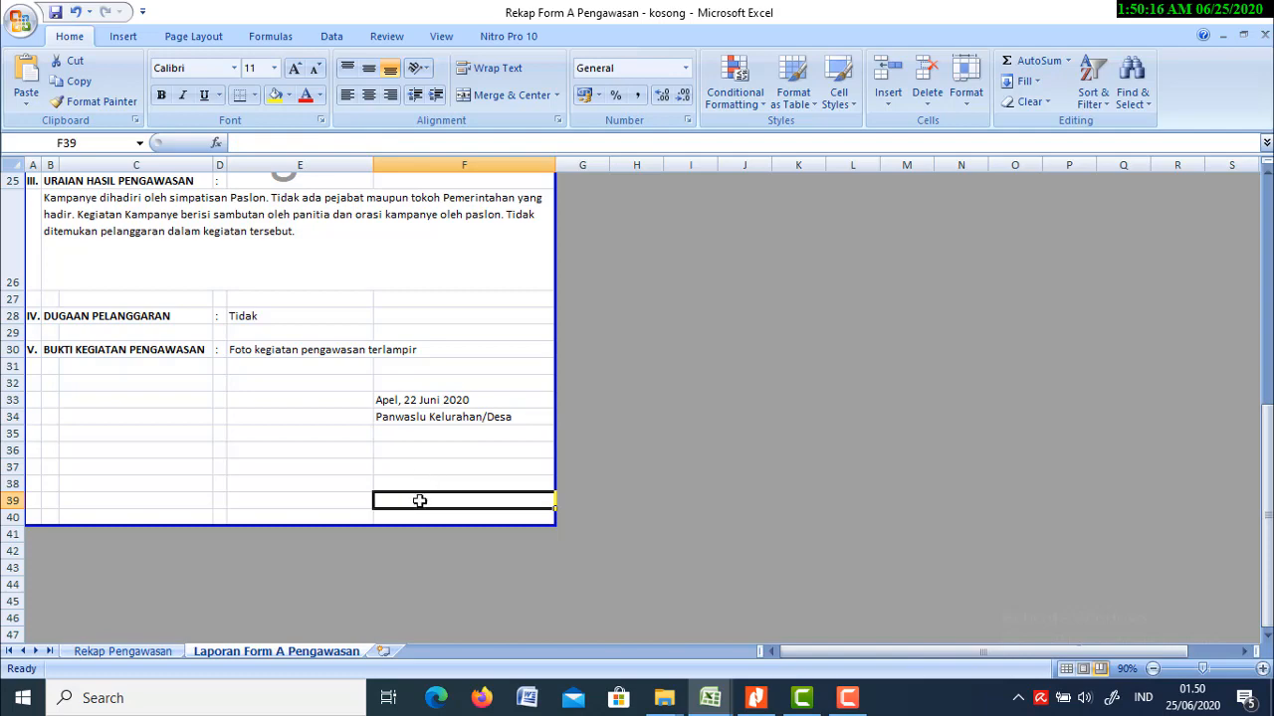
left_click(420, 519)
left_click(418, 496)
scroll(418, 494, "up", 4)
scroll(418, 494, "up", 3)
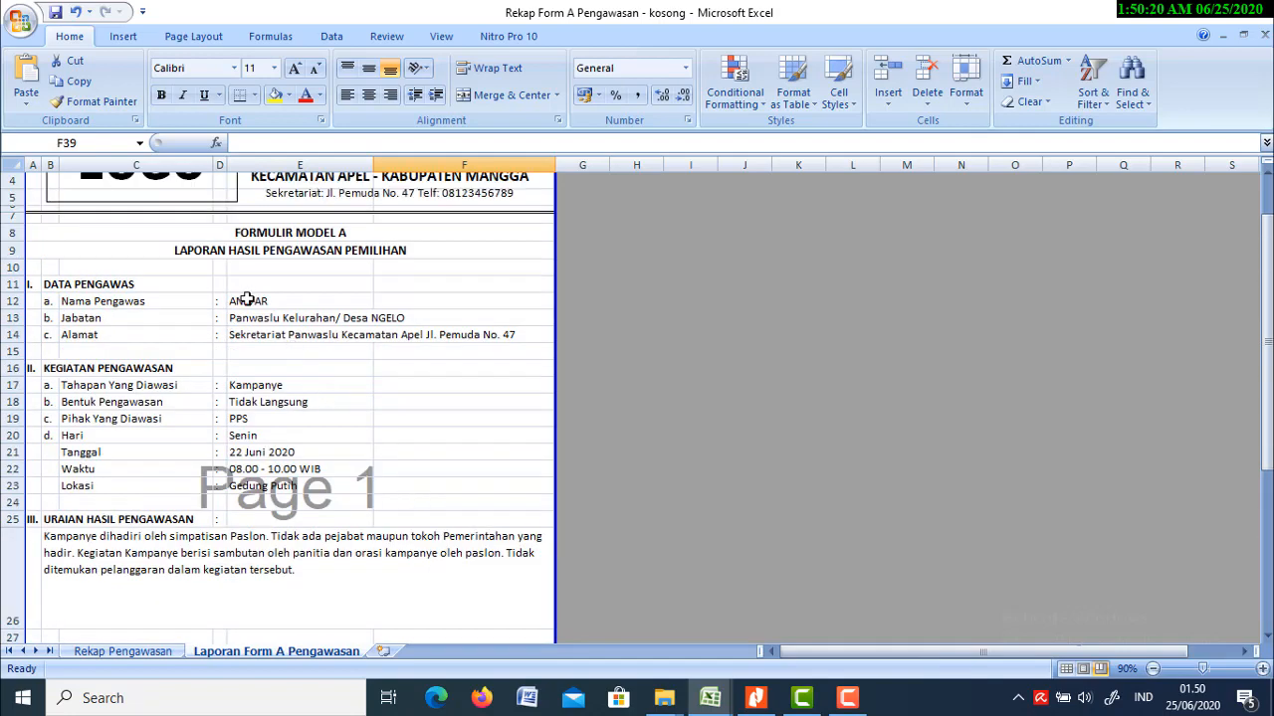
scroll(250, 339, "down", 6)
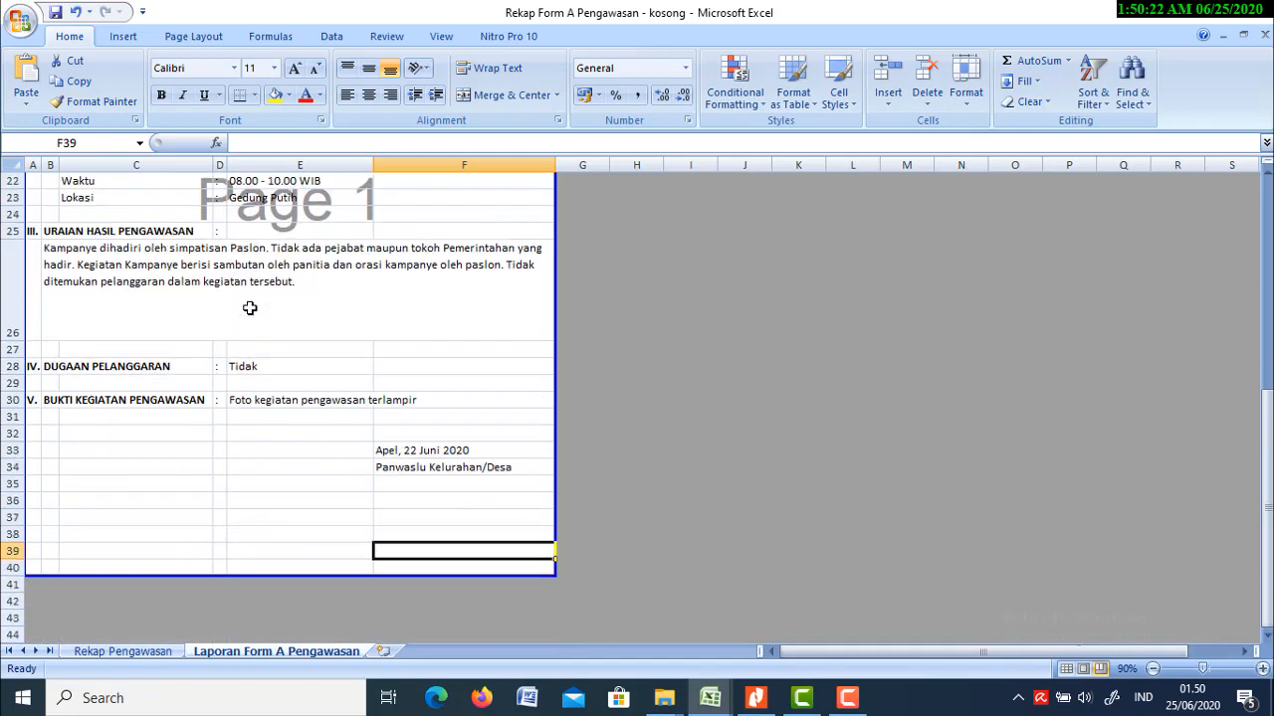
scroll(403, 537, "up", 2)
scroll(403, 536, "up", 1)
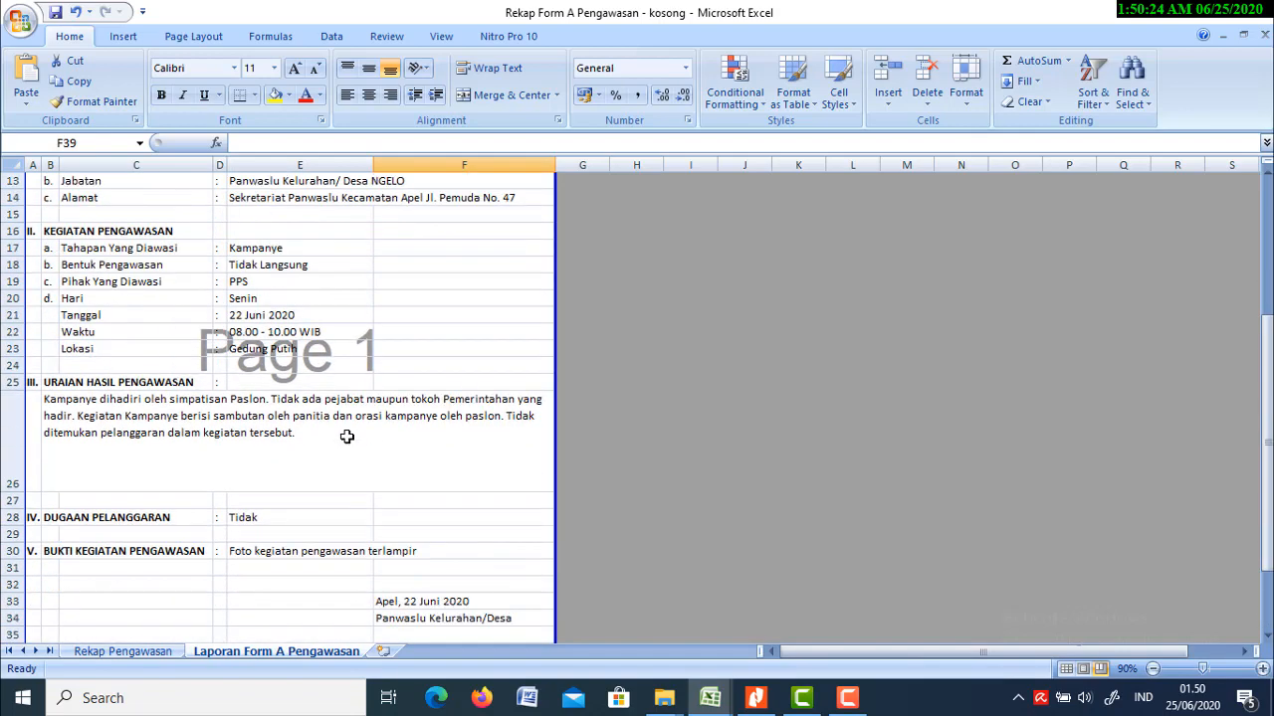
scroll(347, 435, "down", 2)
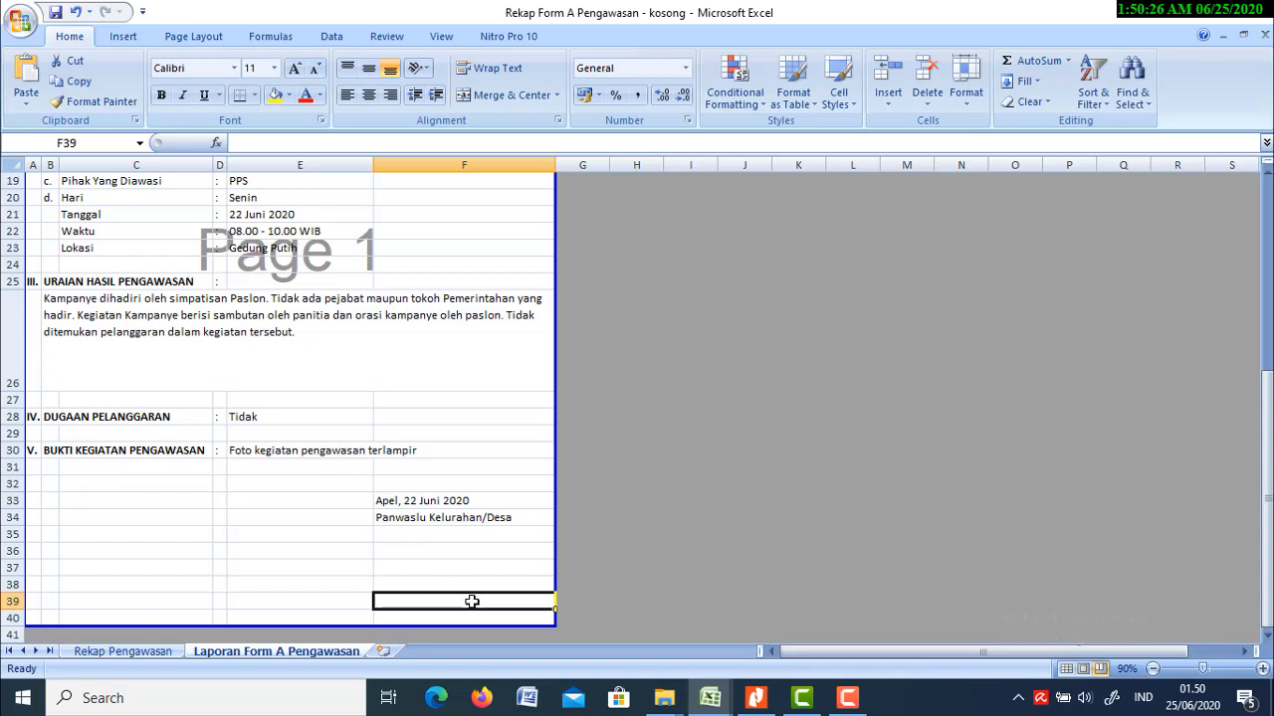
type("=")
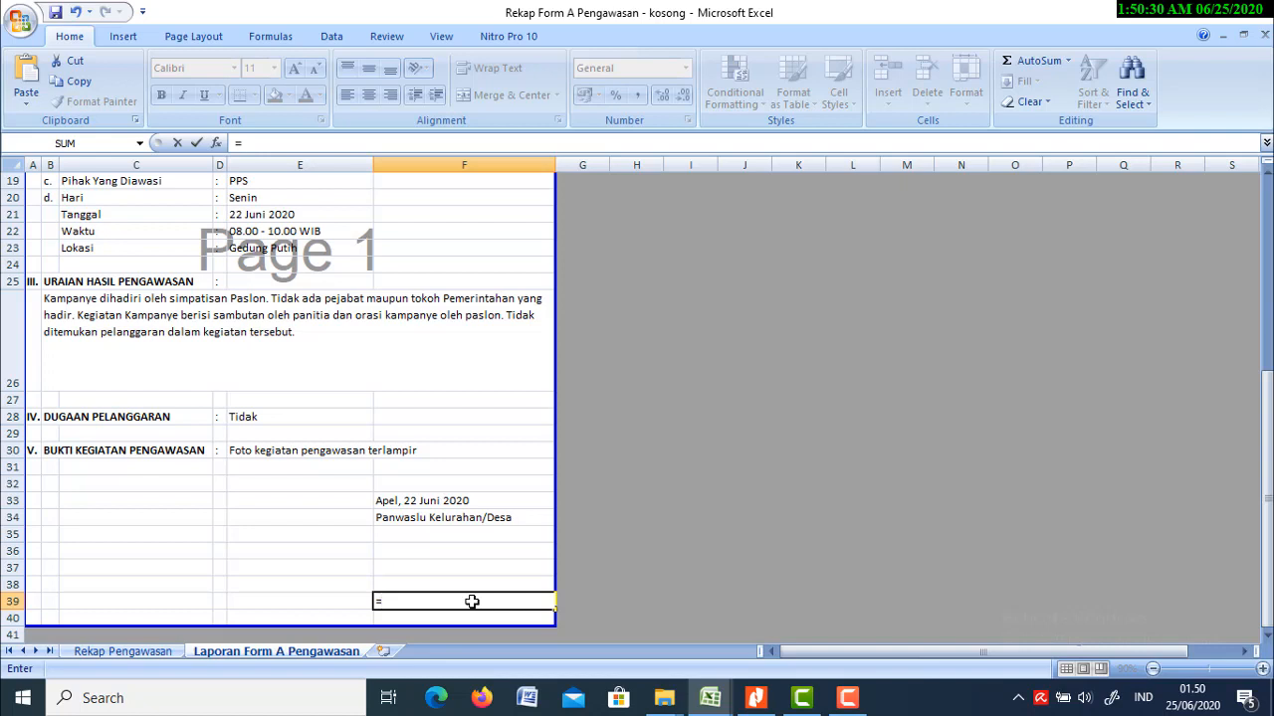
type("\"( \"&")
scroll(472, 601, "up", 4)
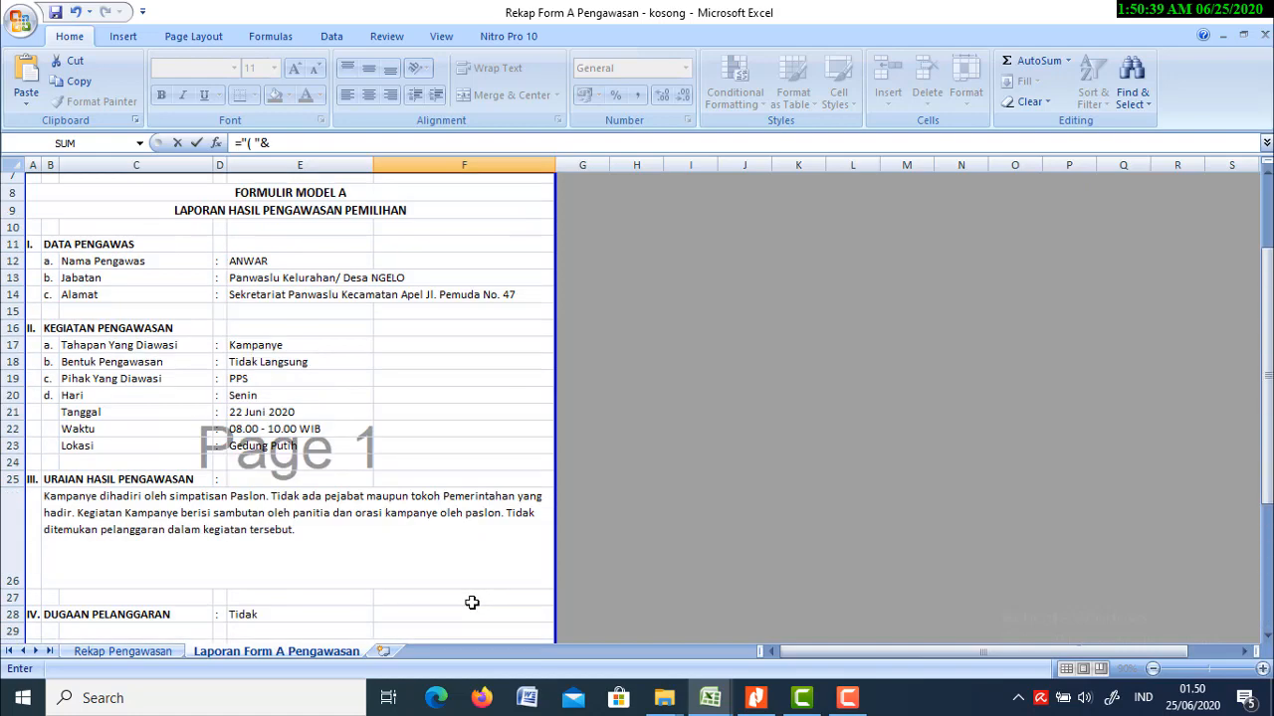
left_click(267, 261)
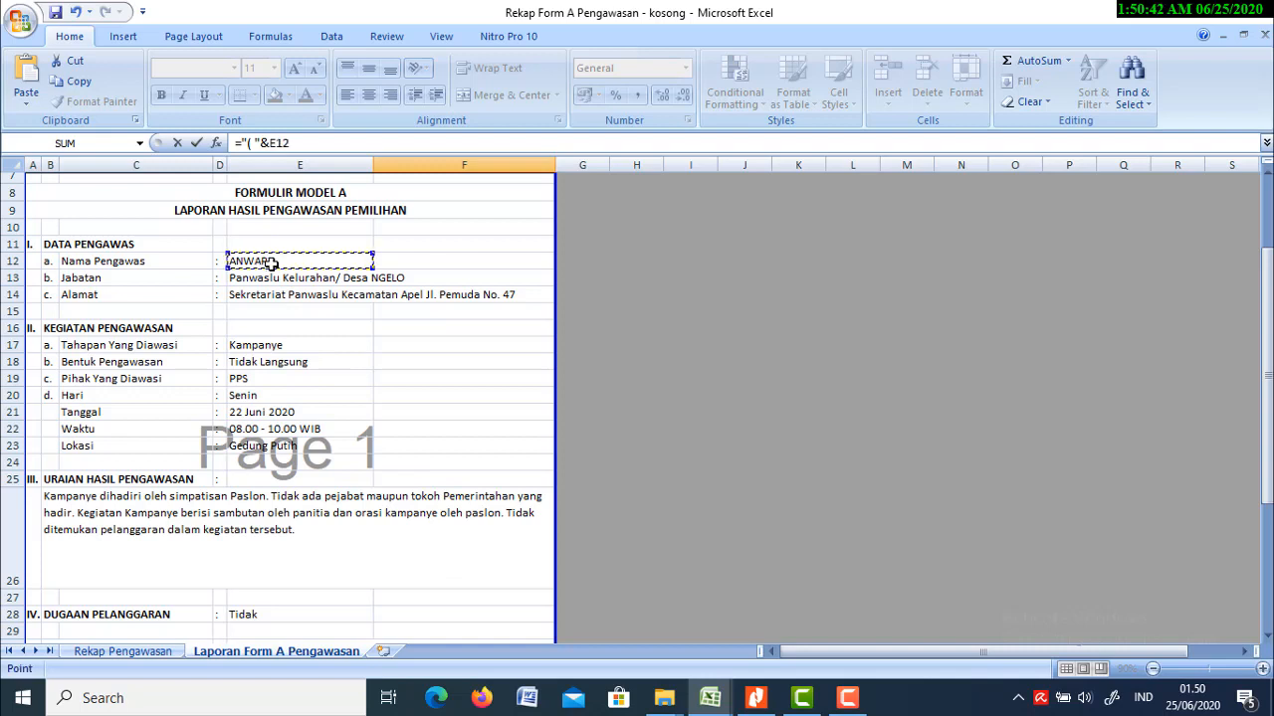
type("&")
key("Return")
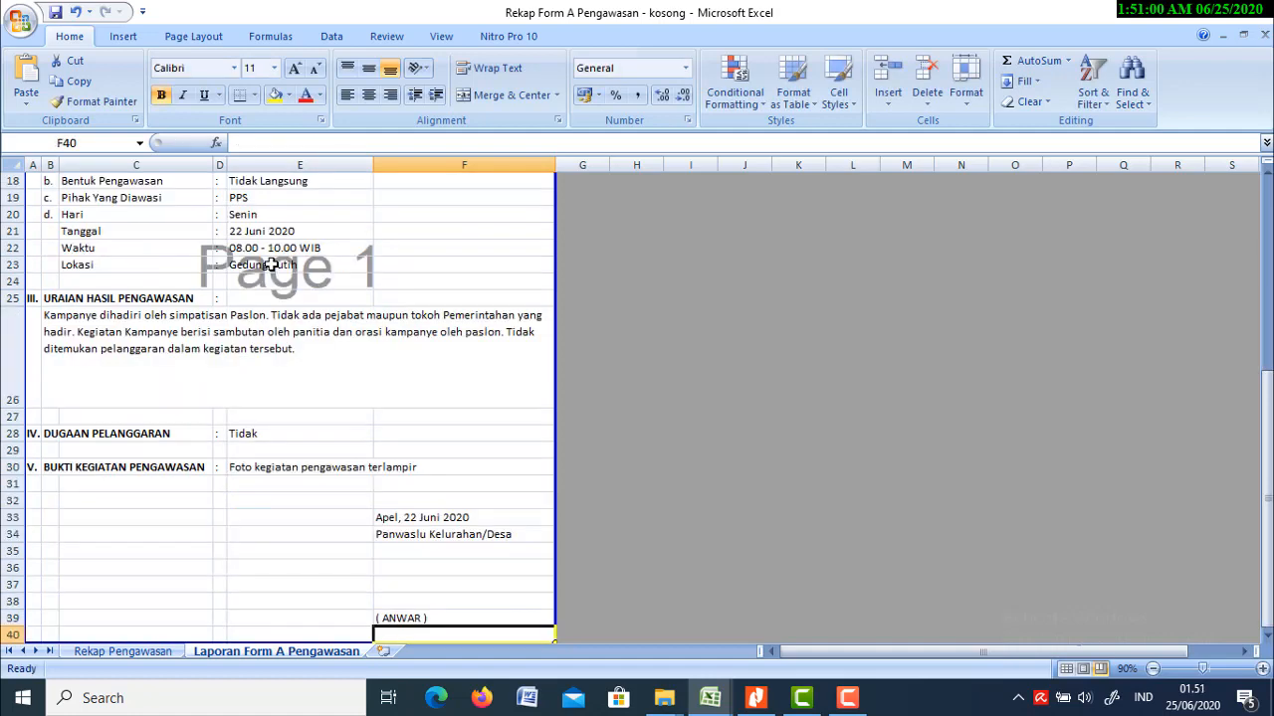
Step: Make the parenthesised supervisor name in signature cell F39 bold
scroll(516, 518, "down", 2)
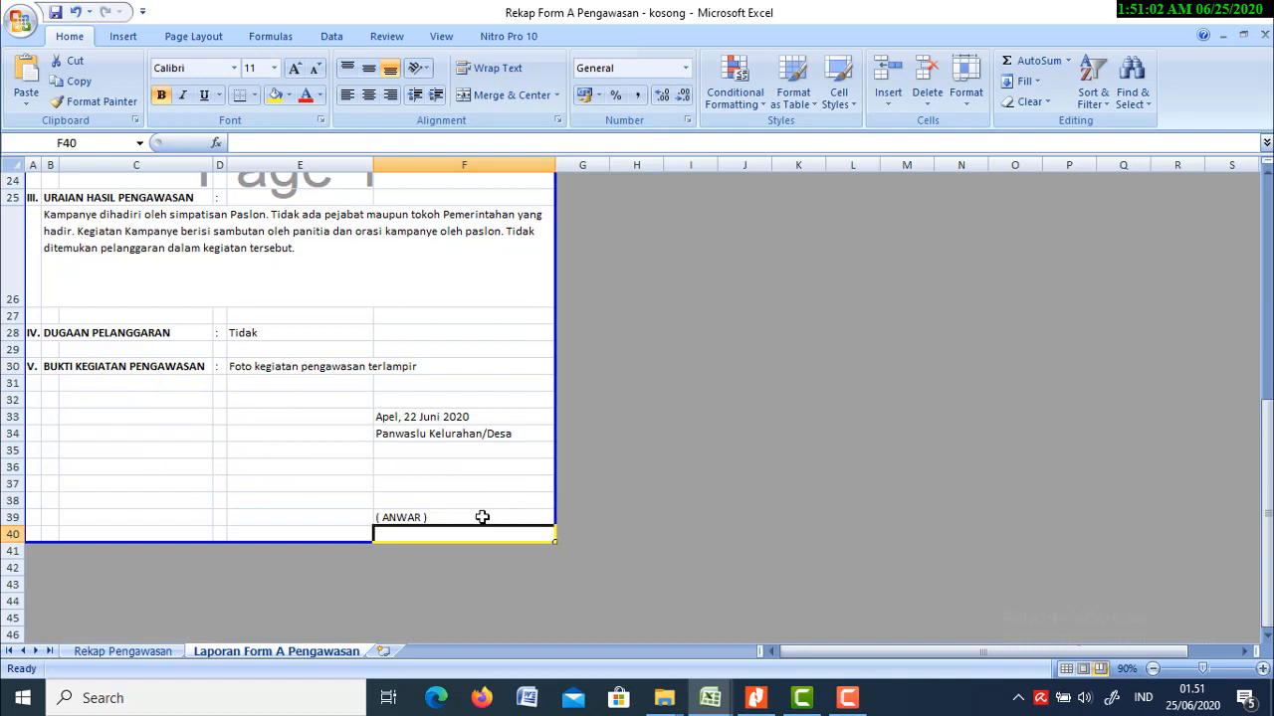
left_click(481, 517)
left_click(161, 95)
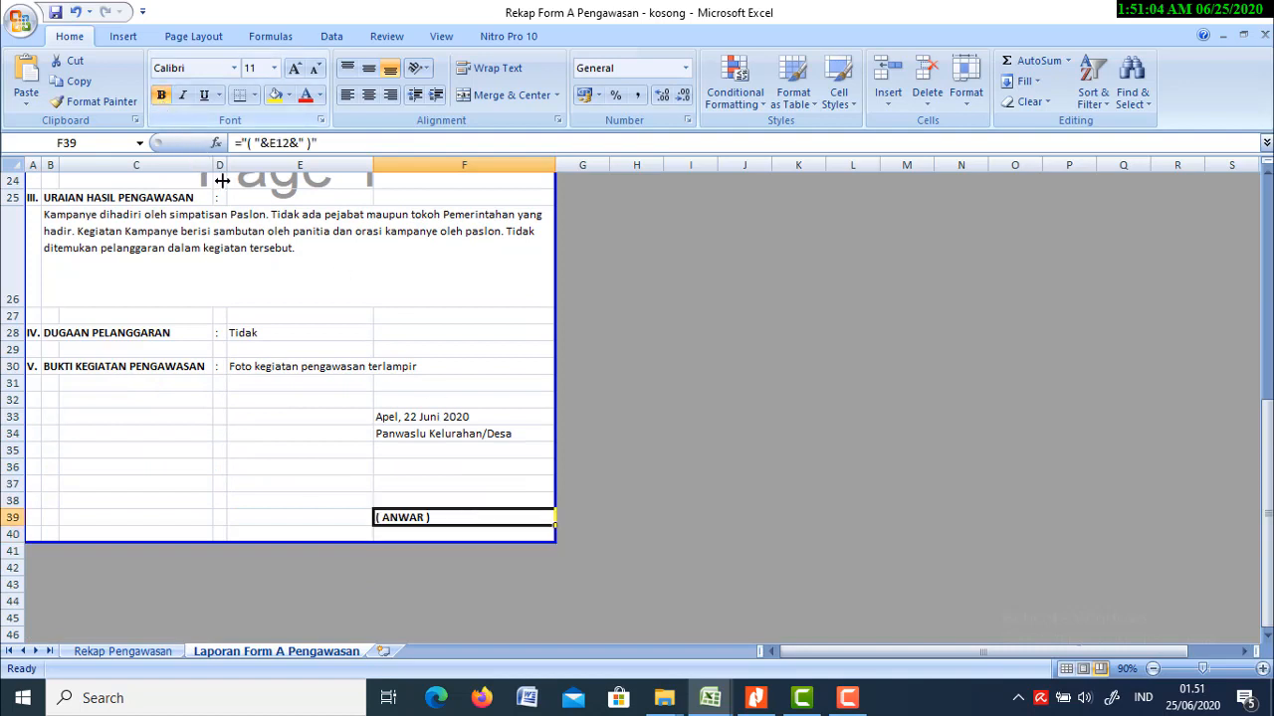
left_click(699, 436)
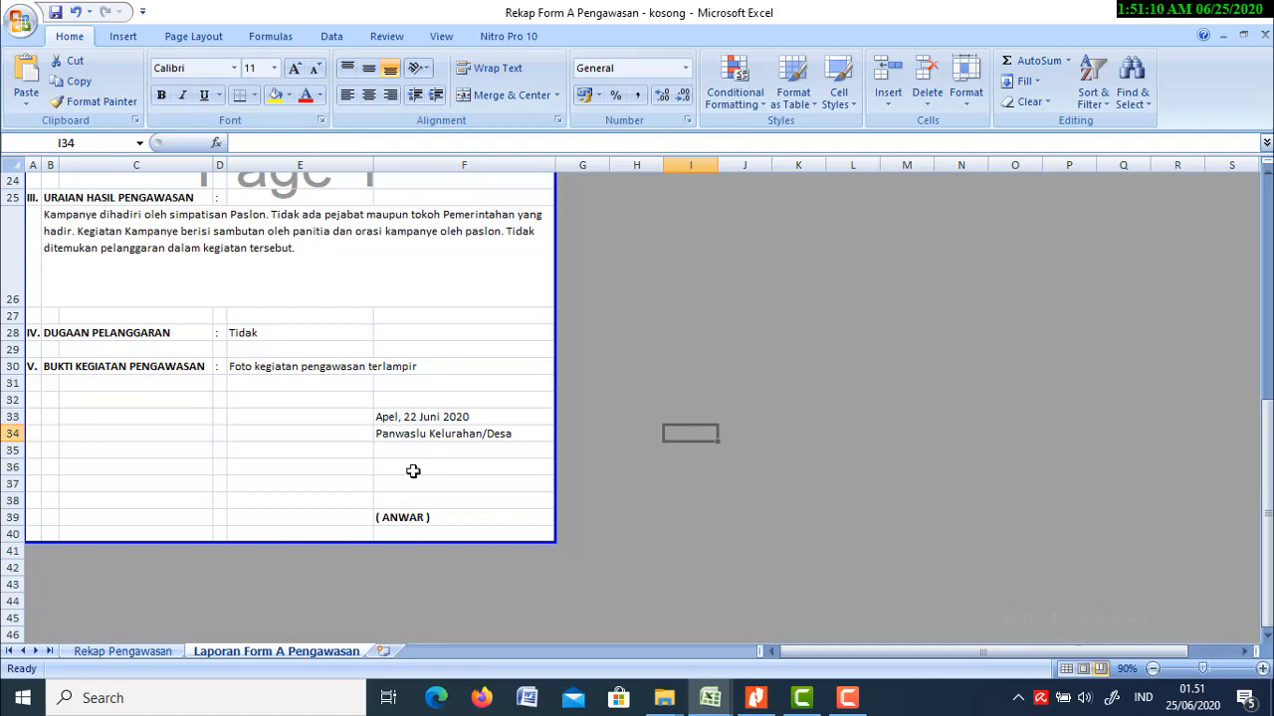
Step: Examine the filled form from the letterhead and H2 through the Dugaan Pelanggaran and Bukti Kegiatan Pengawasan sections
scroll(553, 424, "up", 3)
scroll(554, 424, "up", 5)
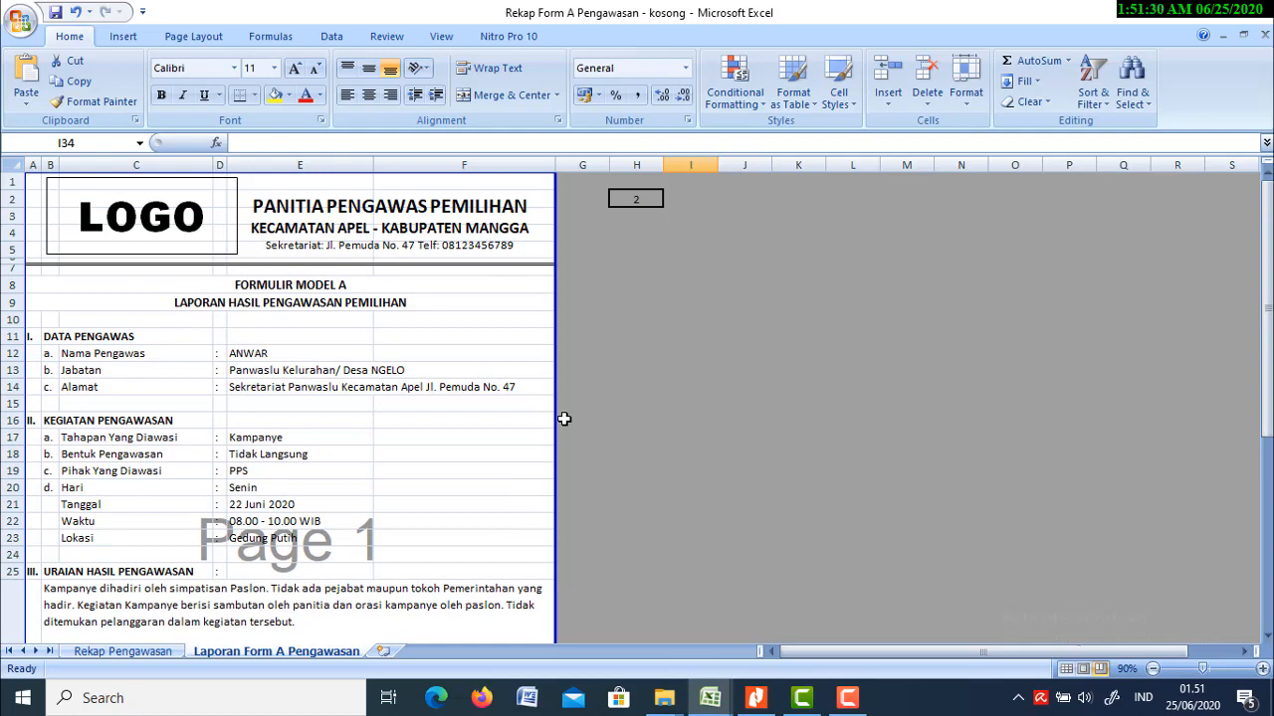
scroll(409, 354, "down", 4)
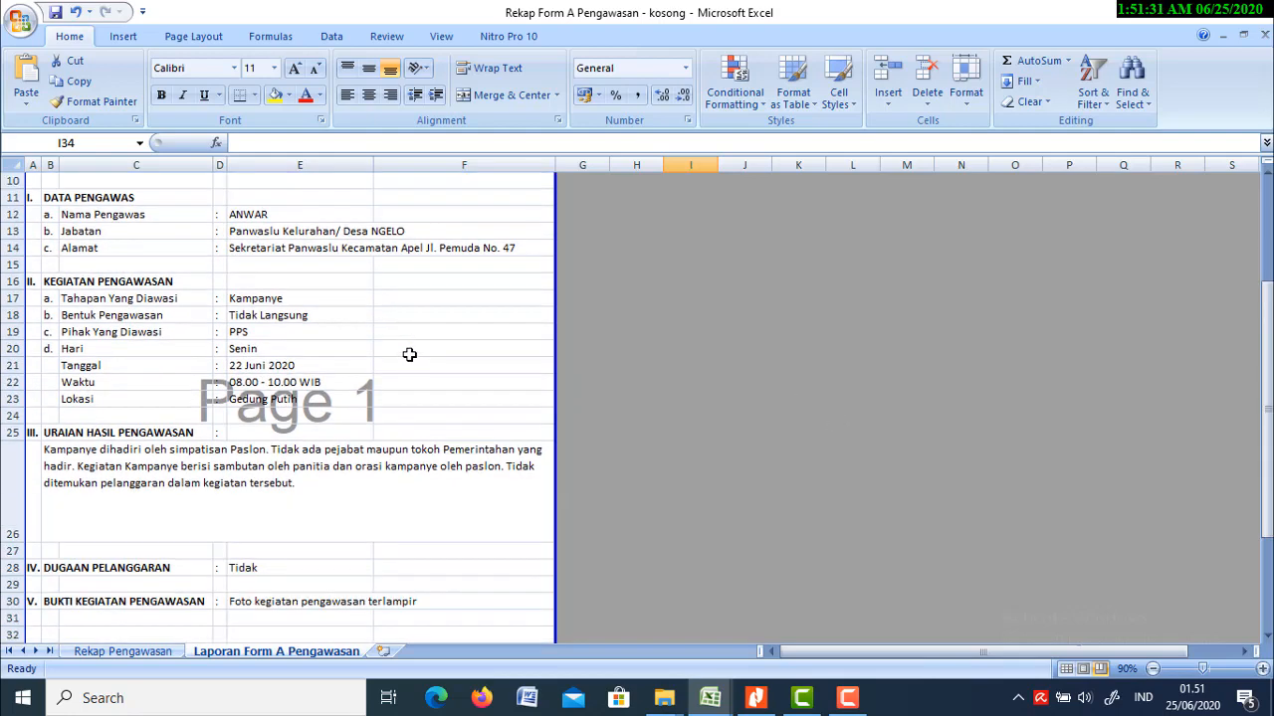
scroll(409, 354, "up", 4)
scroll(409, 354, "up", 3)
scroll(409, 354, "down", 5)
scroll(409, 354, "up", 4)
scroll(409, 355, "up", 1)
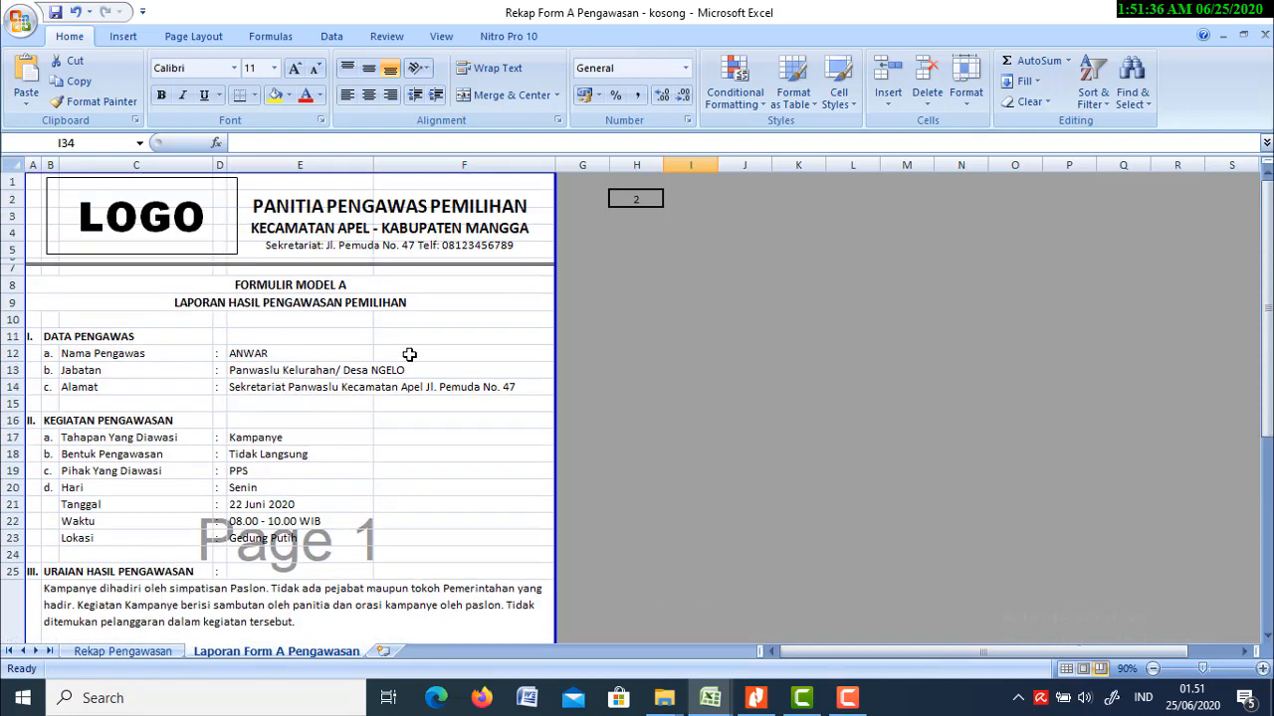
scroll(409, 354, "down", 4)
scroll(409, 354, "up", 4)
Step: Locate record 6 in Rekap Pengawasan and enter 6 in H2 of Laporan Form A Pengawasan to load it
left_click(169, 652)
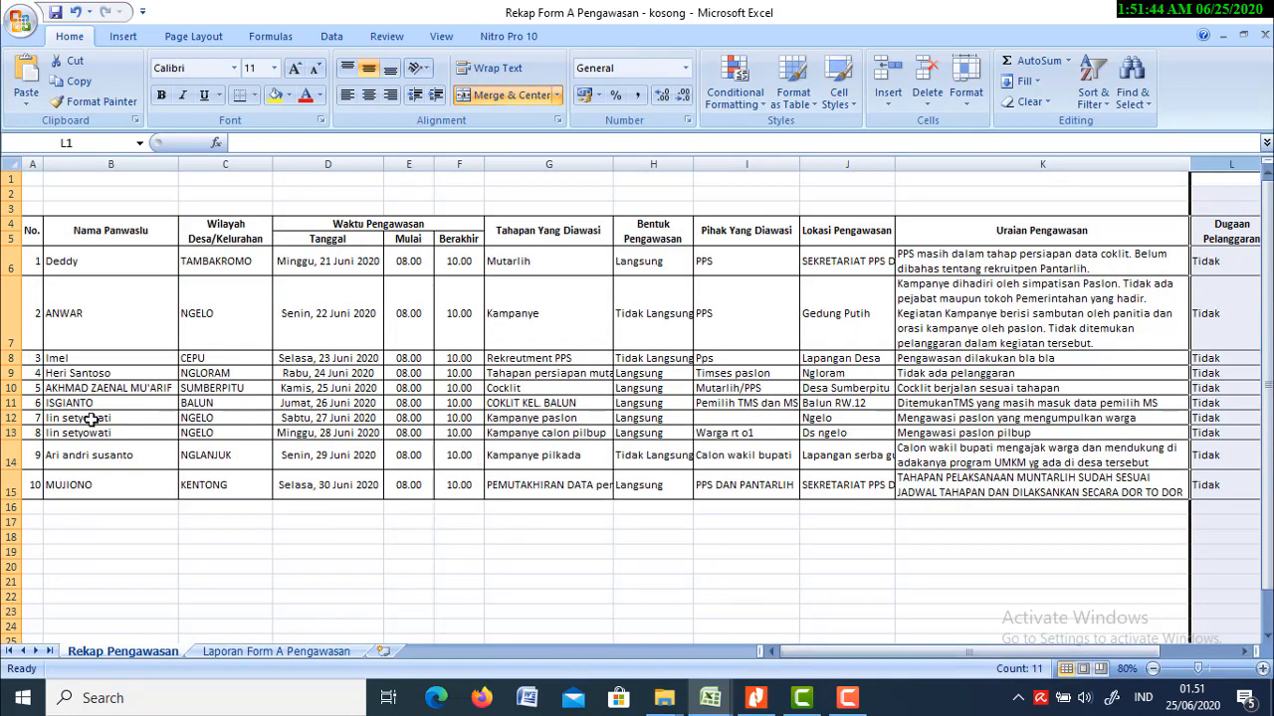
left_click(9, 403)
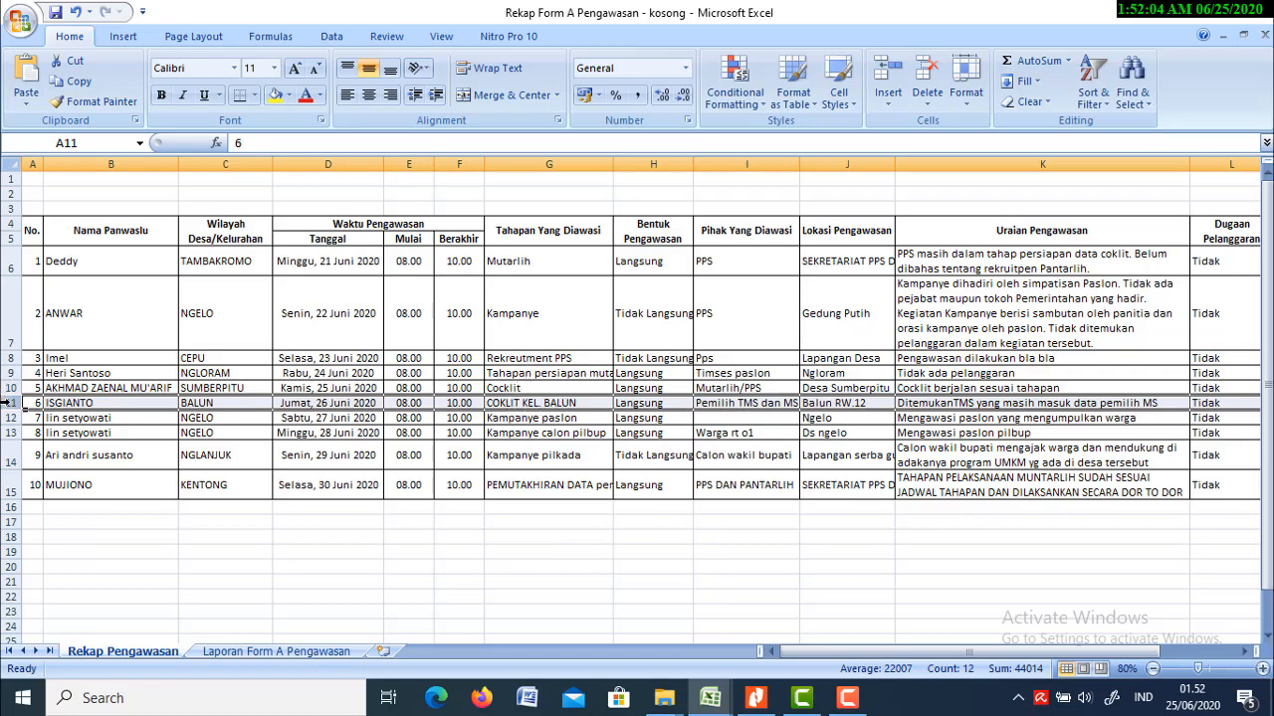
left_click(321, 651)
left_click(634, 201)
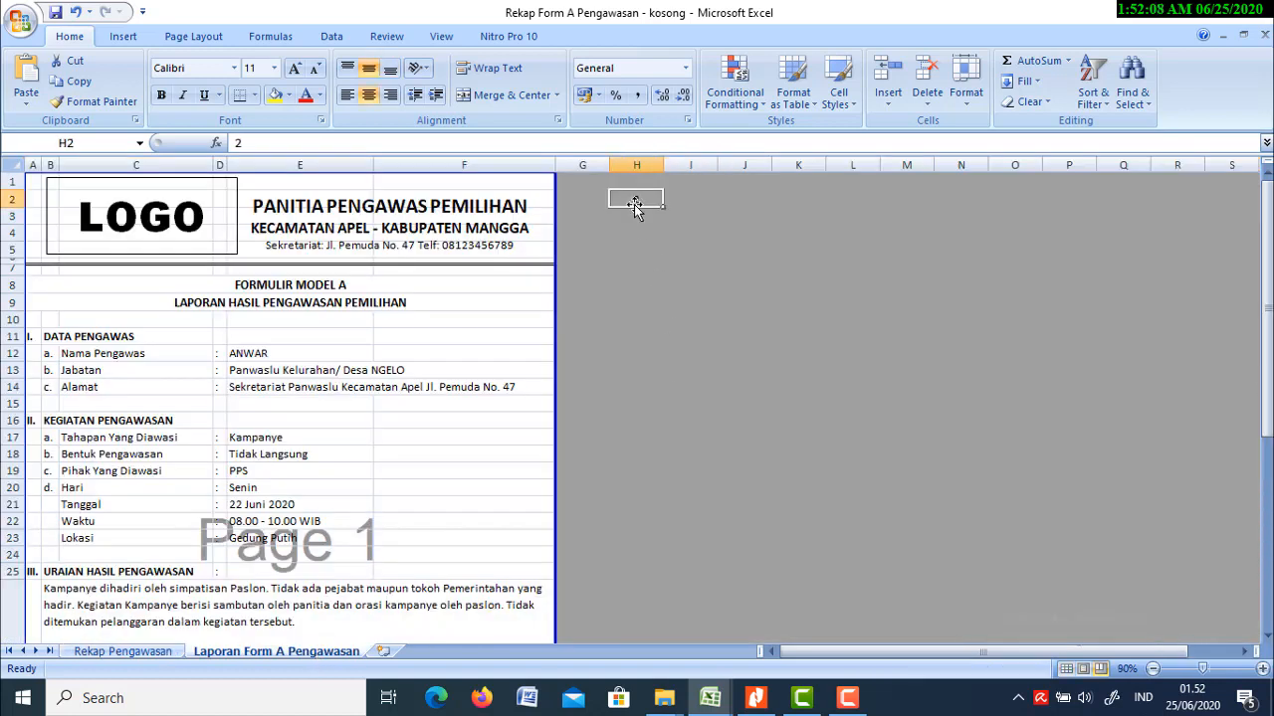
type("6")
key("Return")
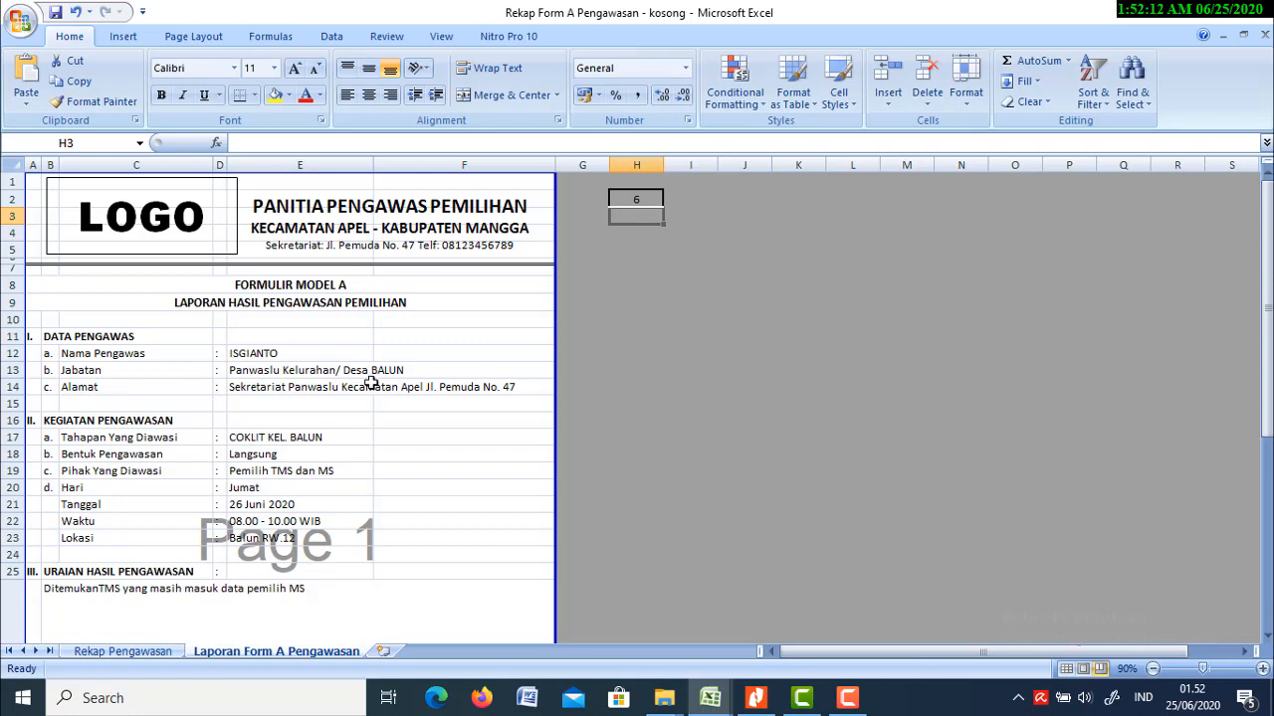
Step: Check the form's fields, dated signature line and signatory name for record 6, and return to cell H2
scroll(318, 418, "down", 2)
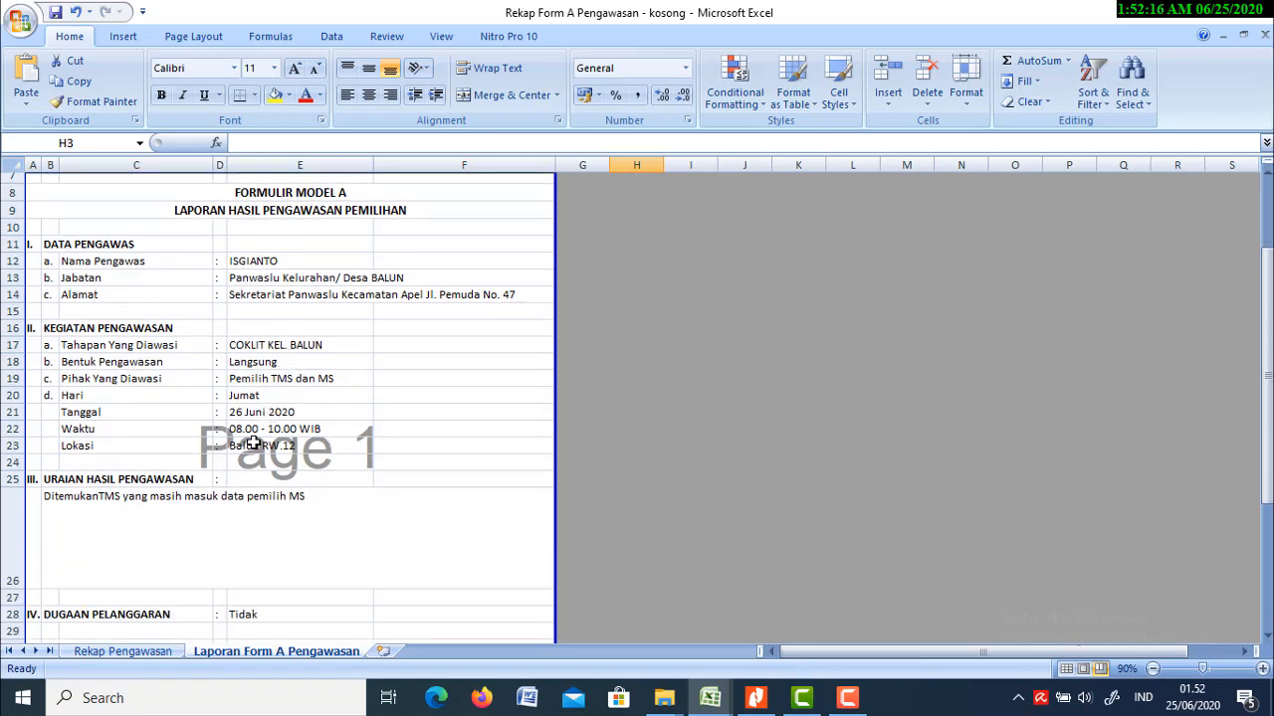
scroll(291, 436, "down", 5)
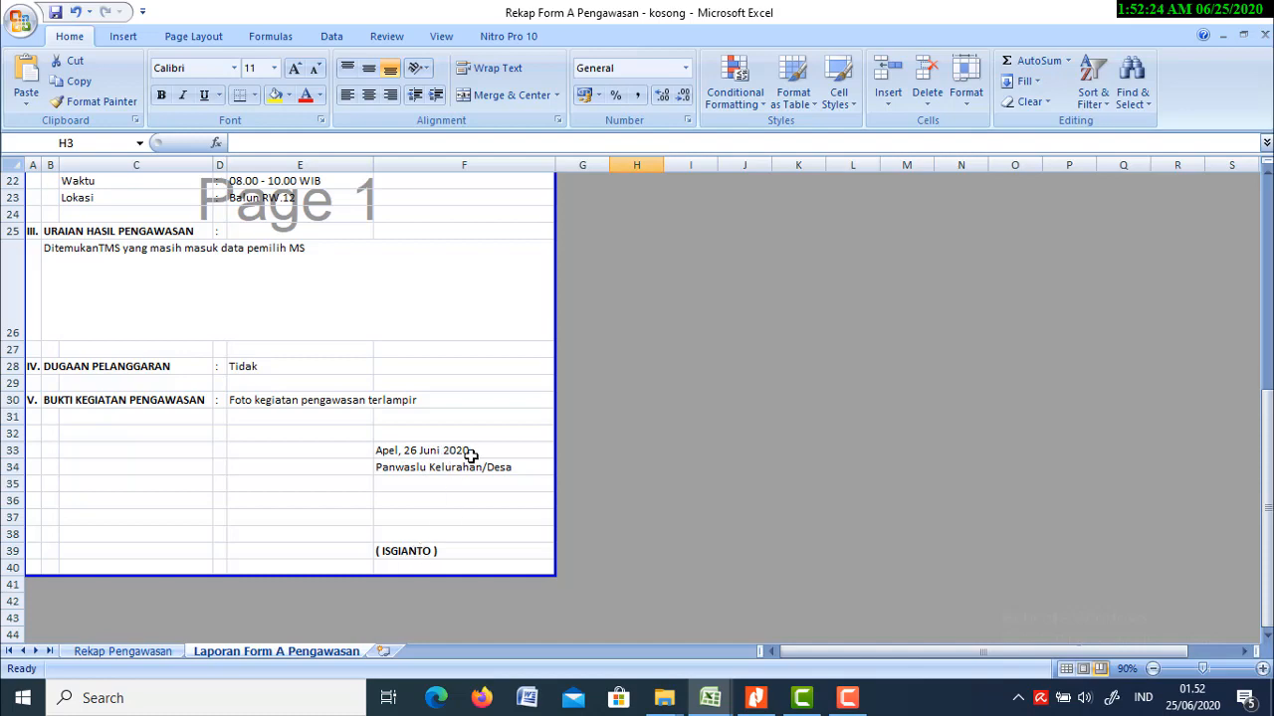
double_click(626, 313)
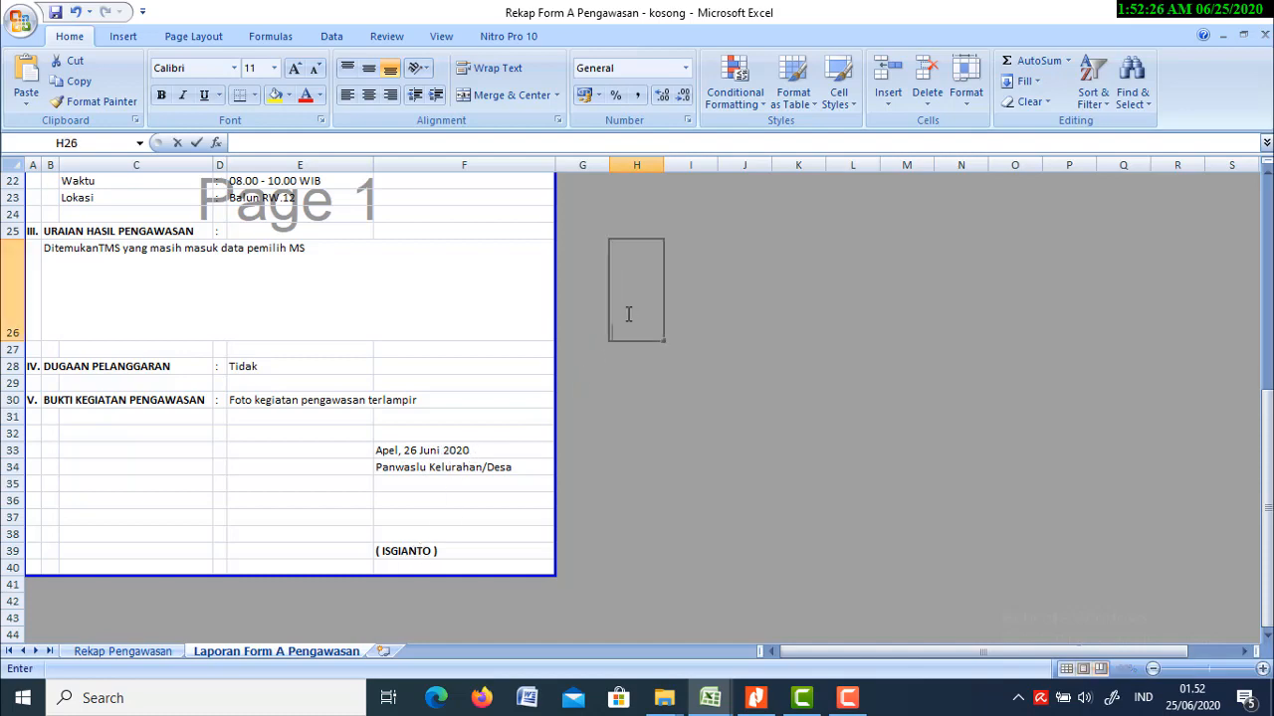
scroll(626, 313, "up", 7)
left_click(626, 313)
left_click(628, 199)
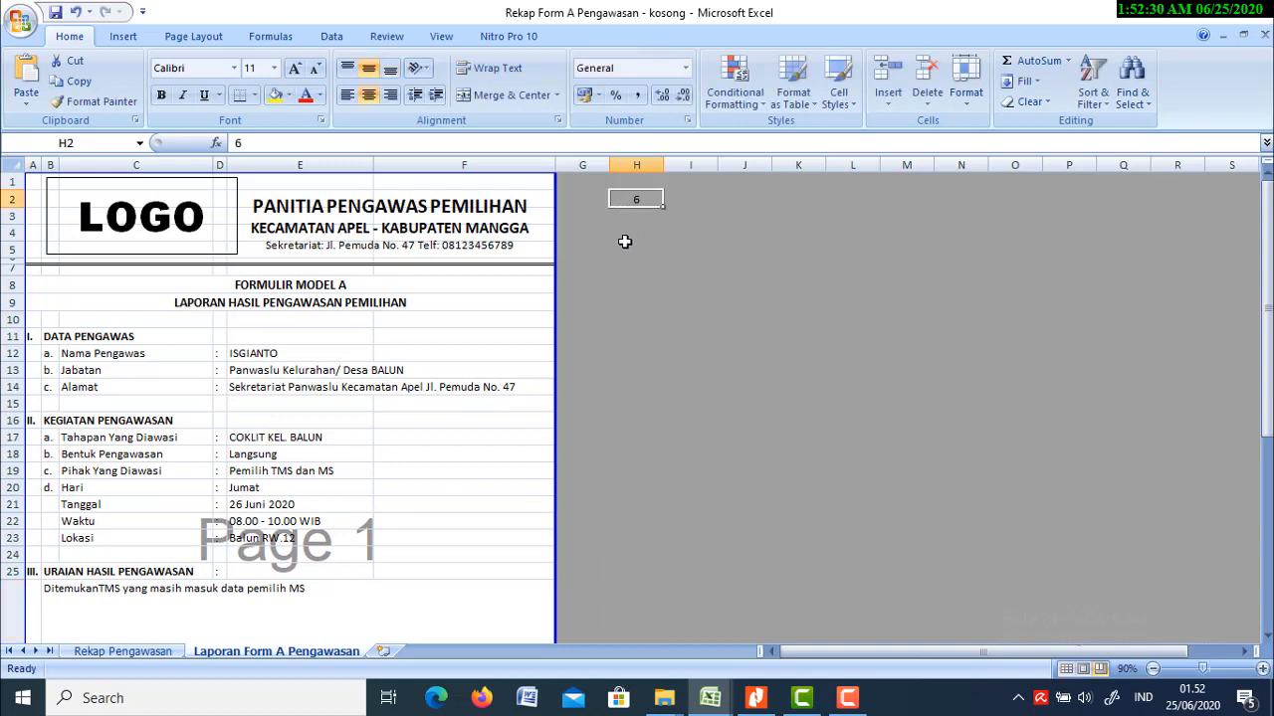
left_click(595, 269)
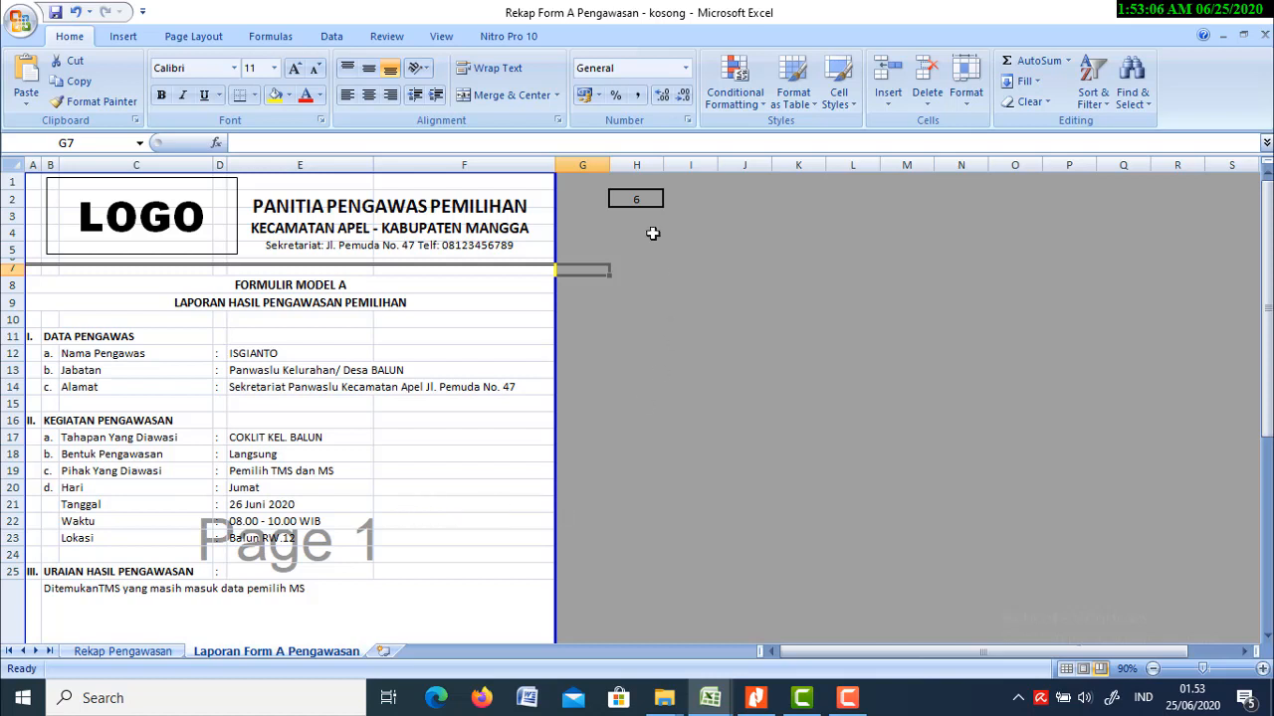
left_click(643, 202)
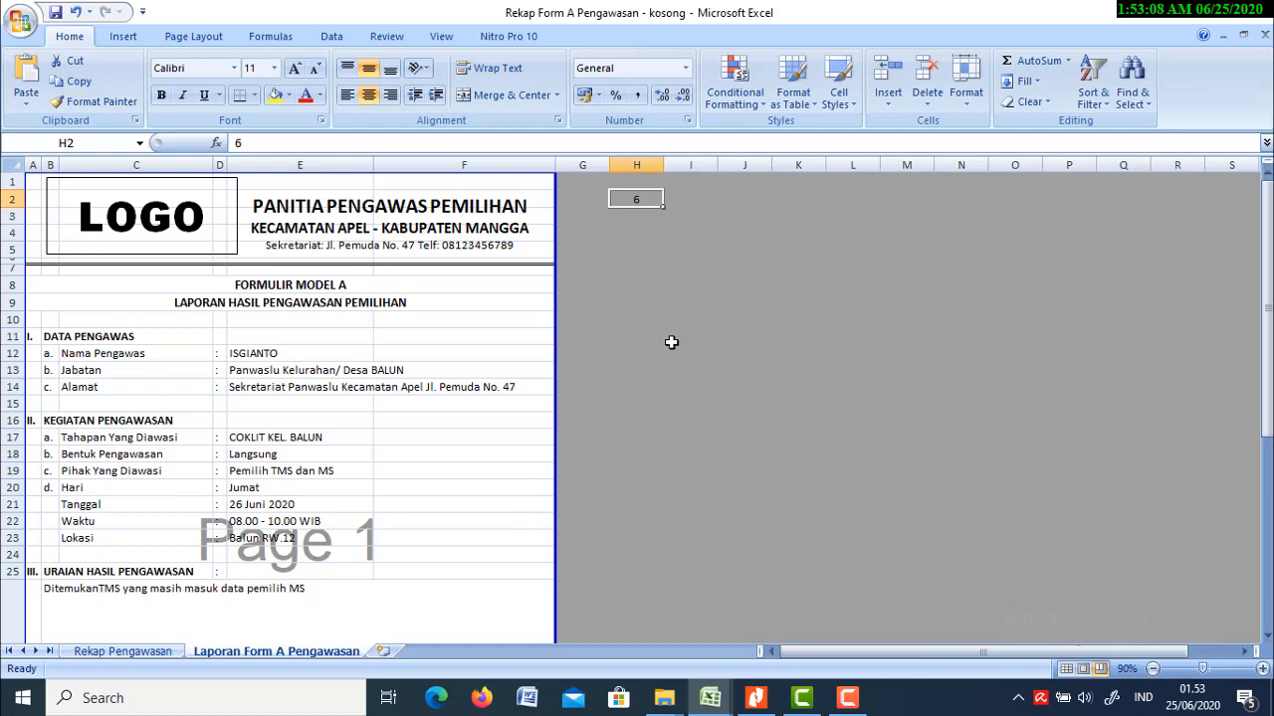
Step: Print all pages of the active form sheet in one copy with the Nitro PDF printer
left_click(20, 22)
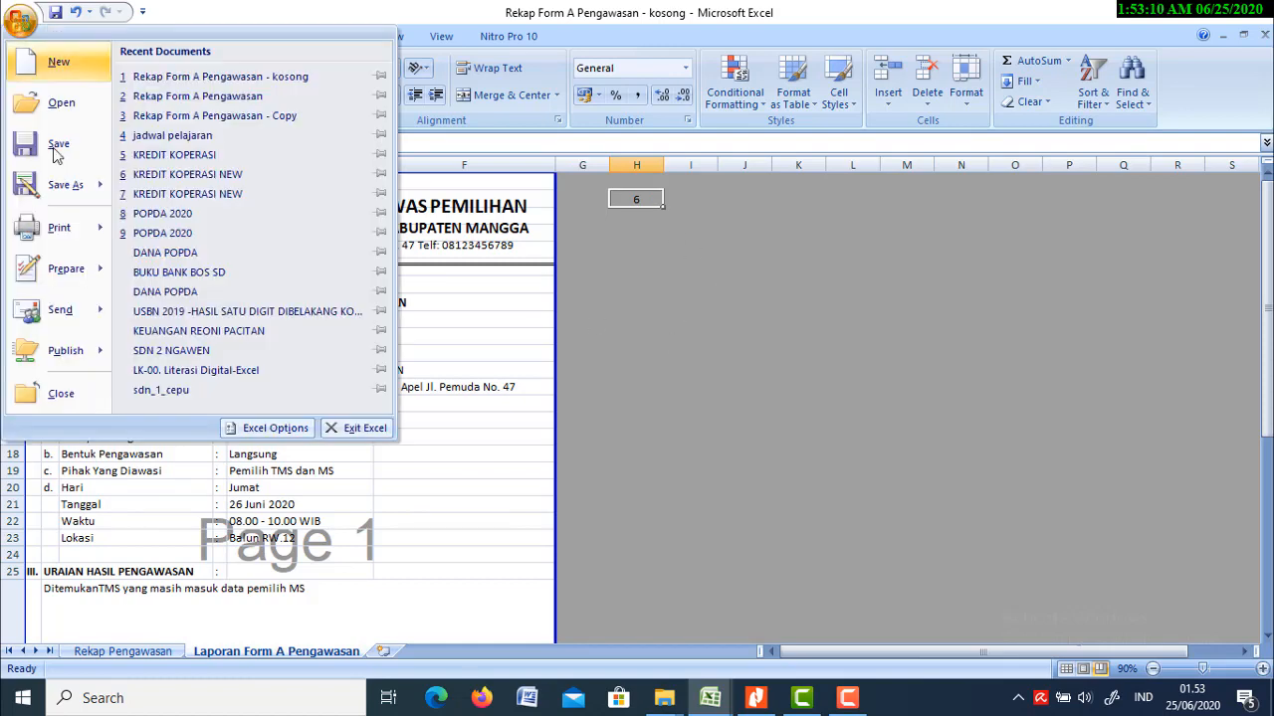
left_click(57, 228)
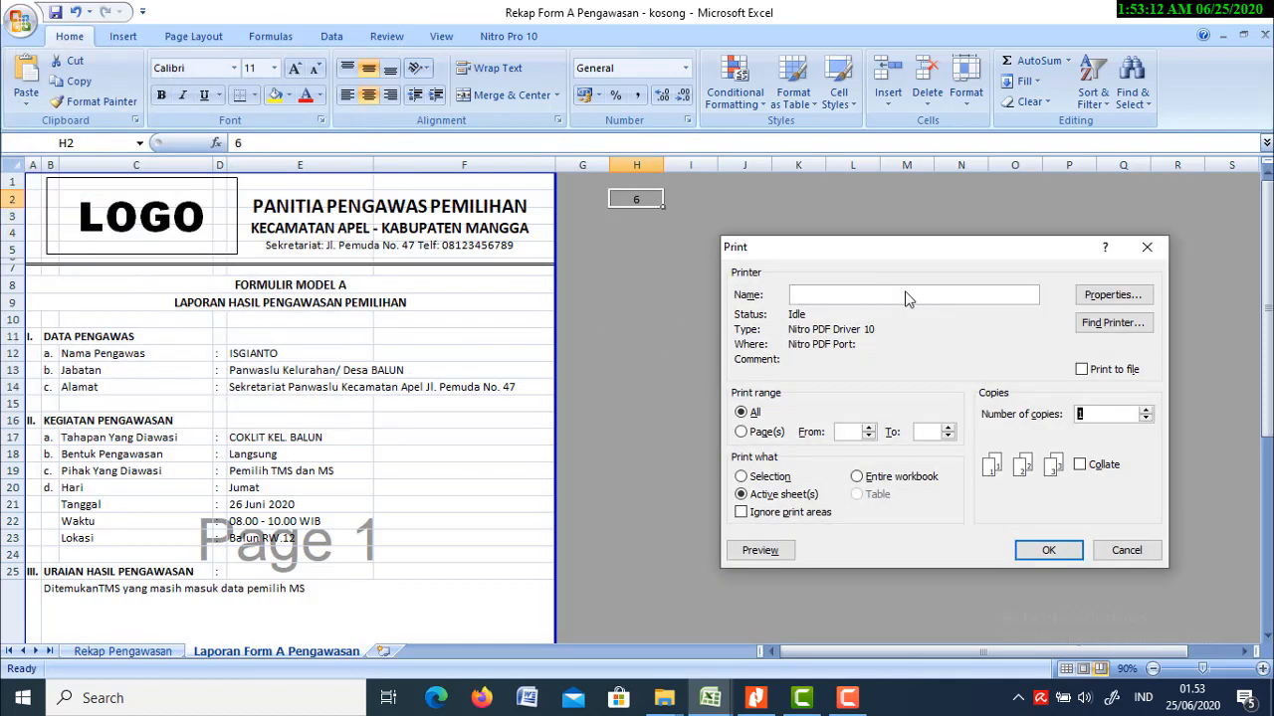
left_click(1061, 555)
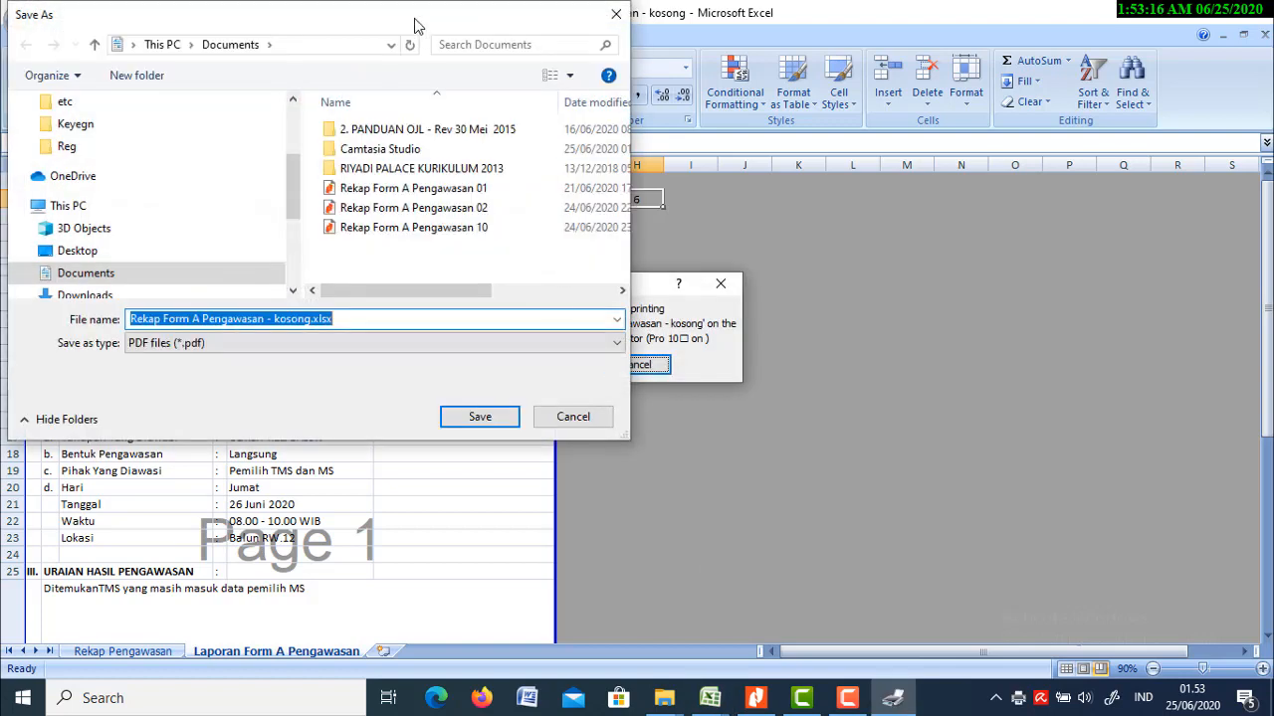
Step: Save the printed PDF in Documents as Rekap Form A Pengawasan 06
left_click(380, 229)
left_click(334, 321)
left_click(336, 321)
key("BackSpace")
key("BackSpace")
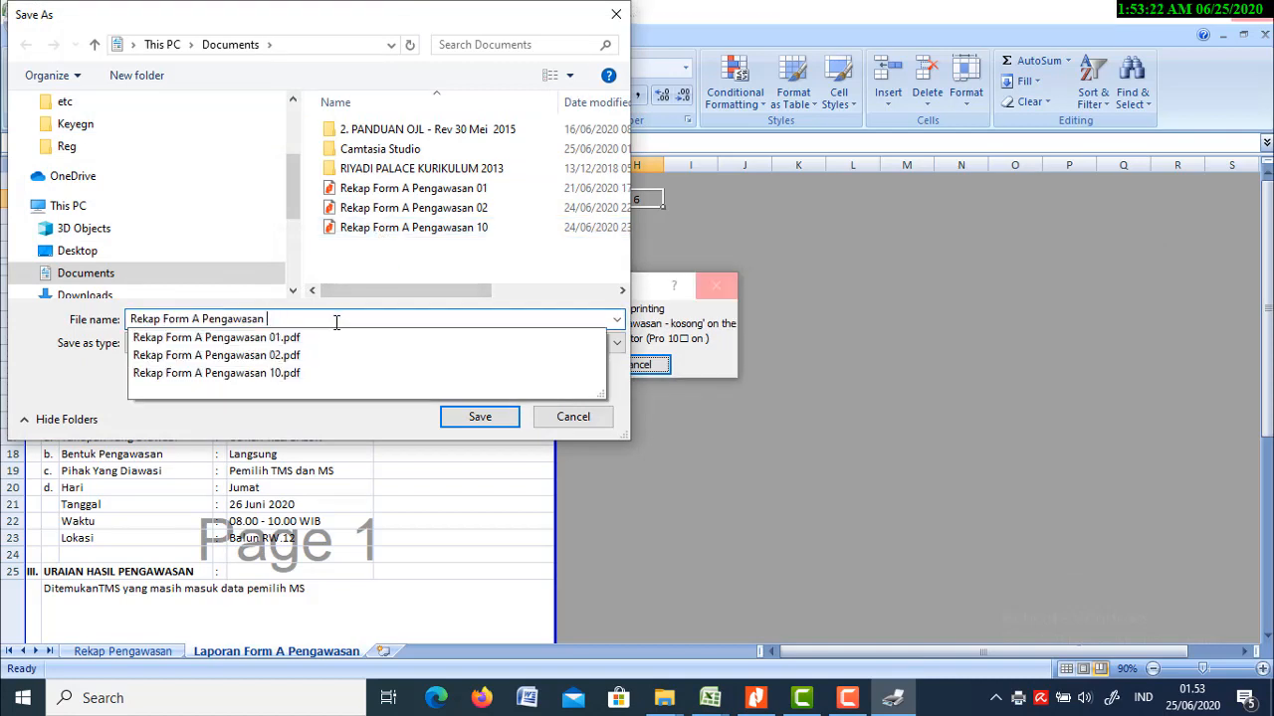
type("06")
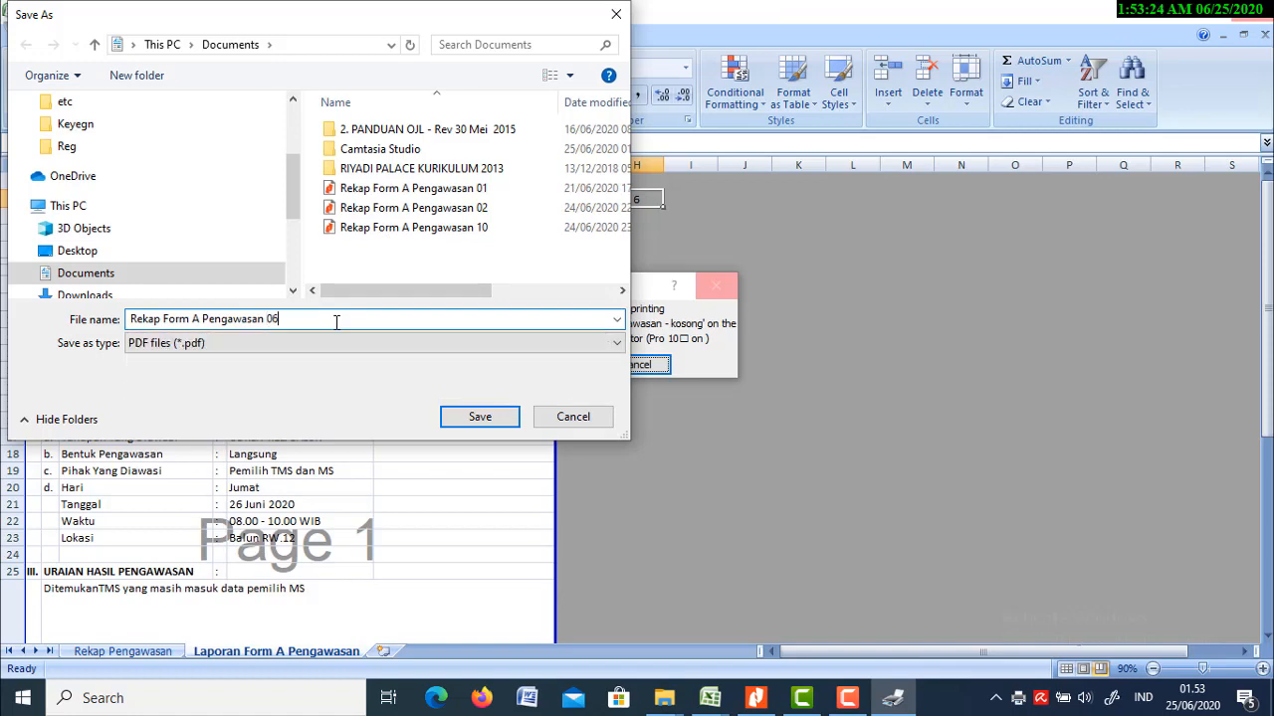
left_click(460, 417)
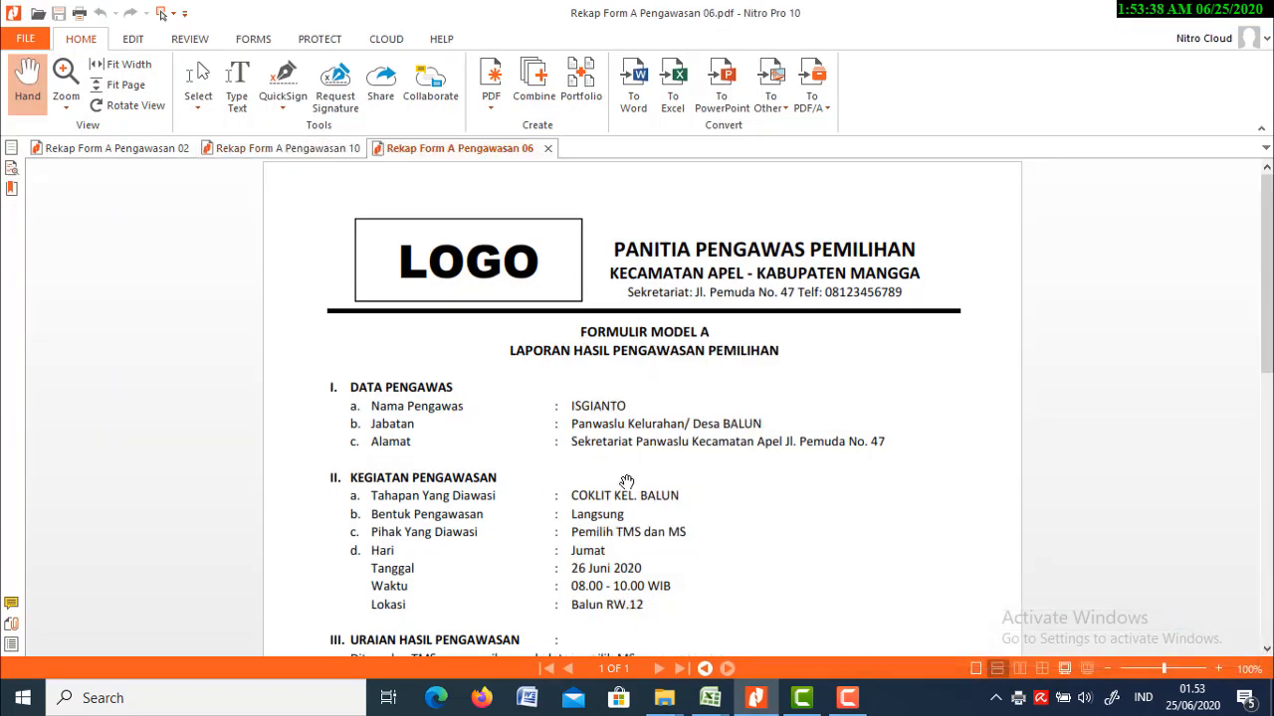
Step: Review the Rekap Form A Pengawasan 06 PDF from the letterhead down to the signature block
scroll(635, 421, "down", 10)
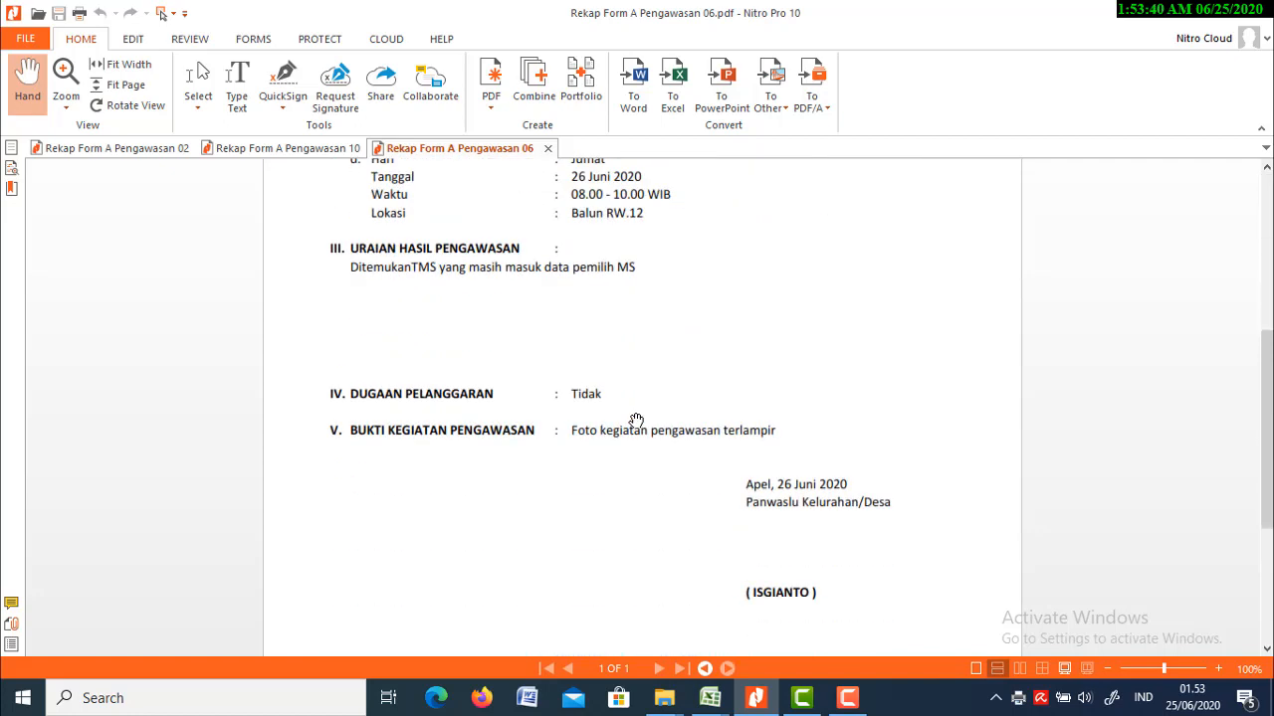
scroll(636, 418, "up", 9)
scroll(637, 418, "up", 1)
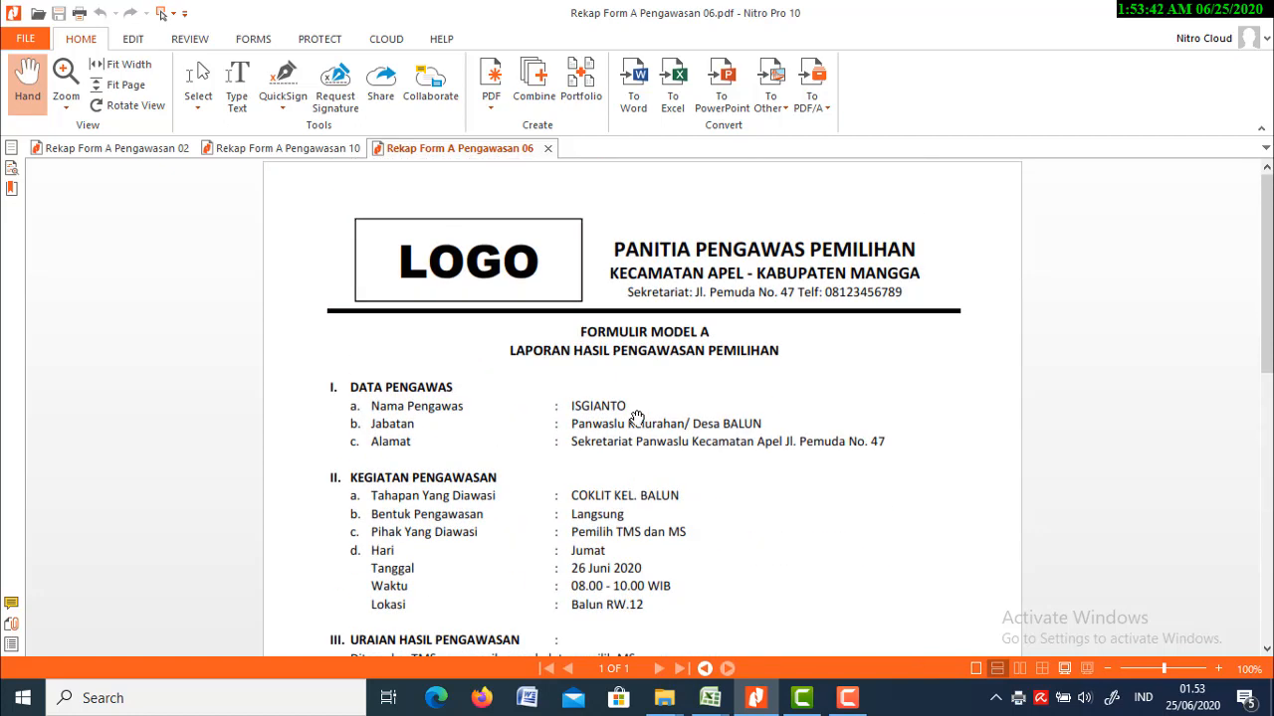